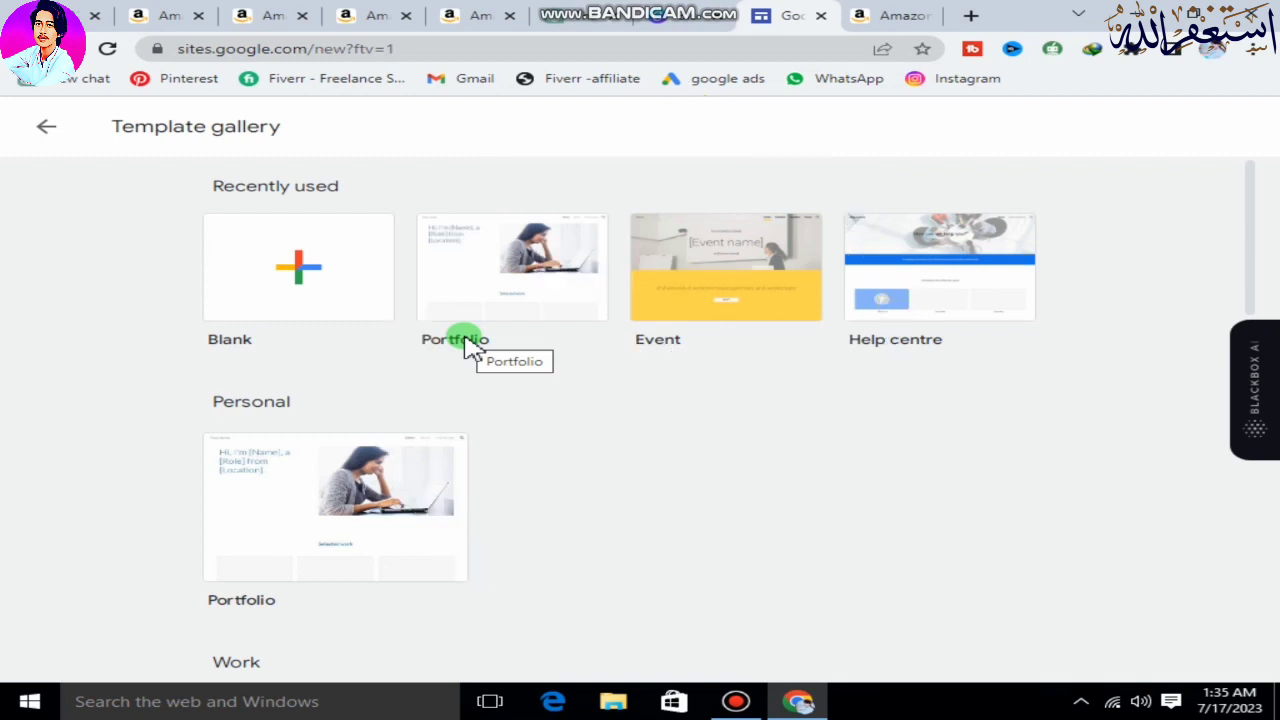
Create a site from the Blank template and widen the header's page title text box on both sides.
{"action": "left_click", "coordinate": [264, 288]}
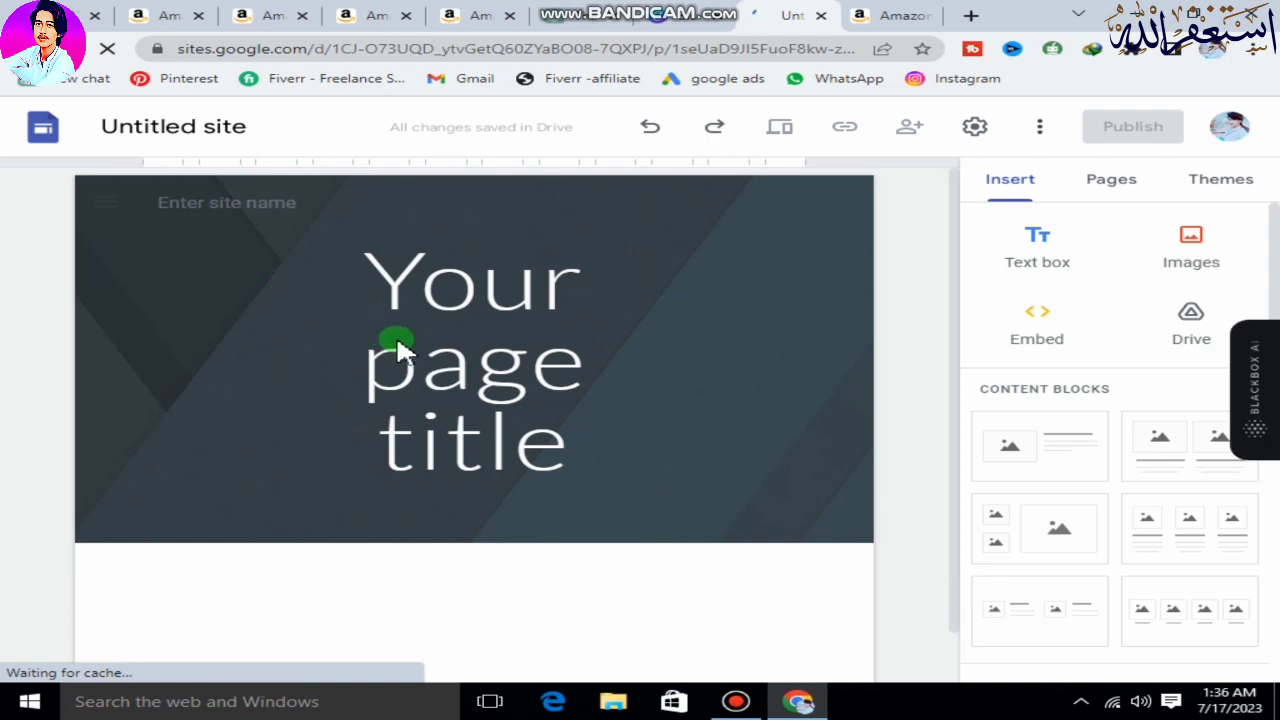
{"action": "left_click", "coordinate": [500, 275]}
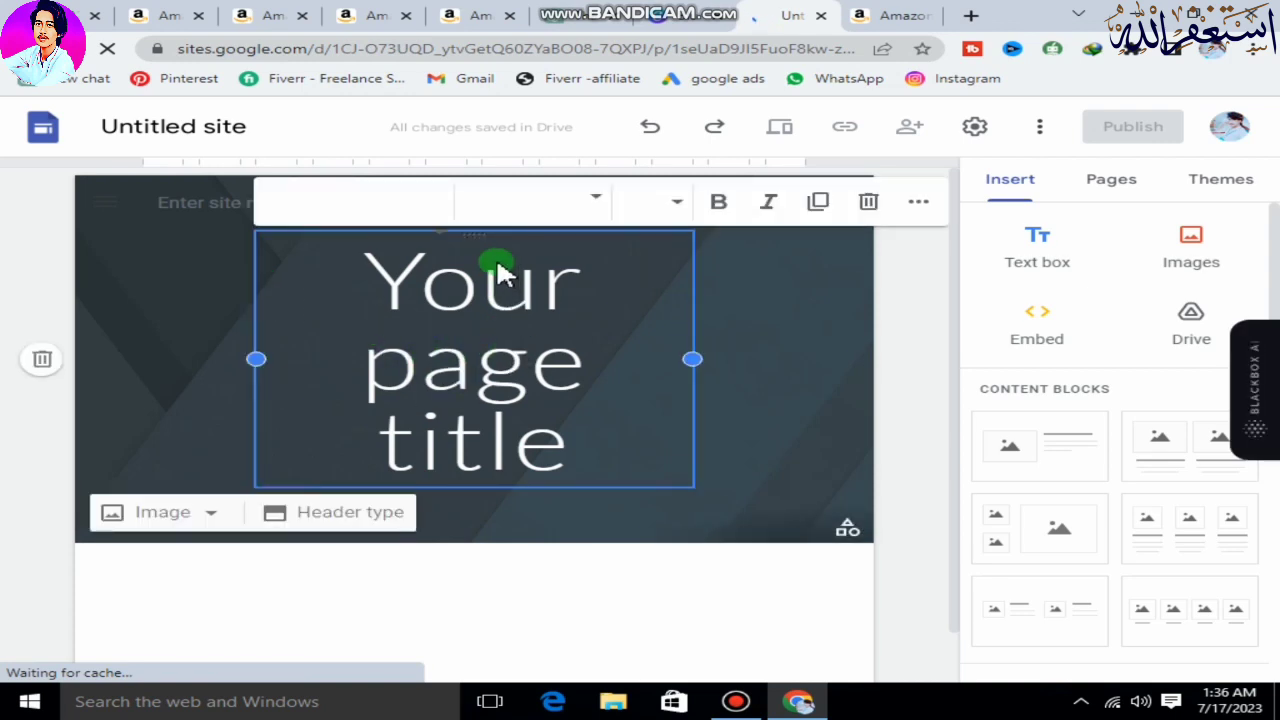
{"action": "left_click_drag", "start_coordinate": [693, 359], "coordinate": [903, 667]}
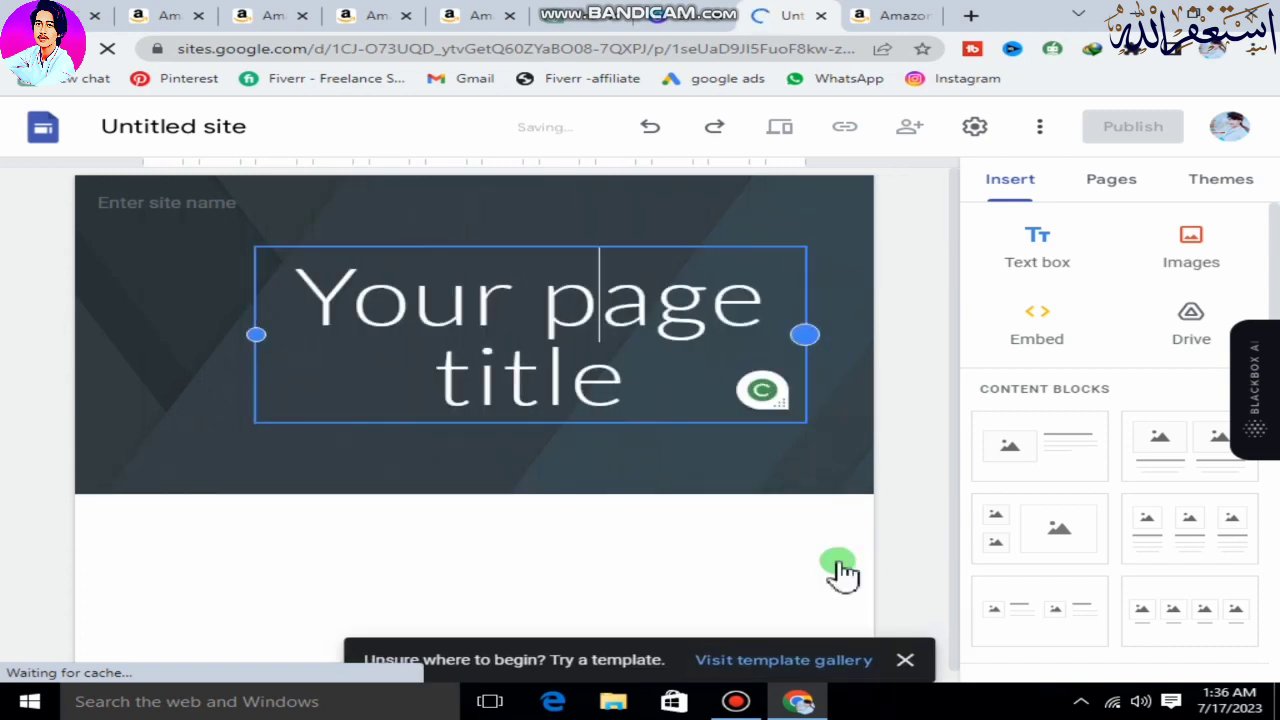
{"action": "left_click_drag", "start_coordinate": [262, 333], "coordinate": [116, 333]}
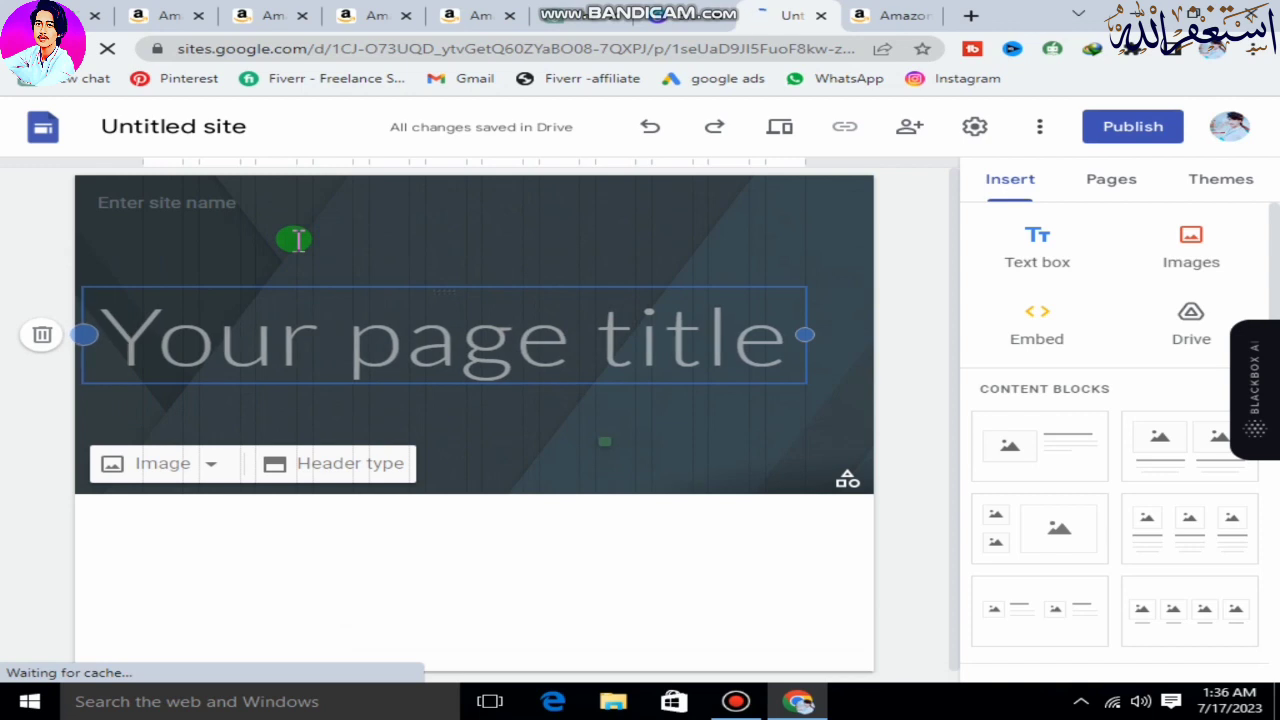
{"action": "left_click", "coordinate": [634, 451]}
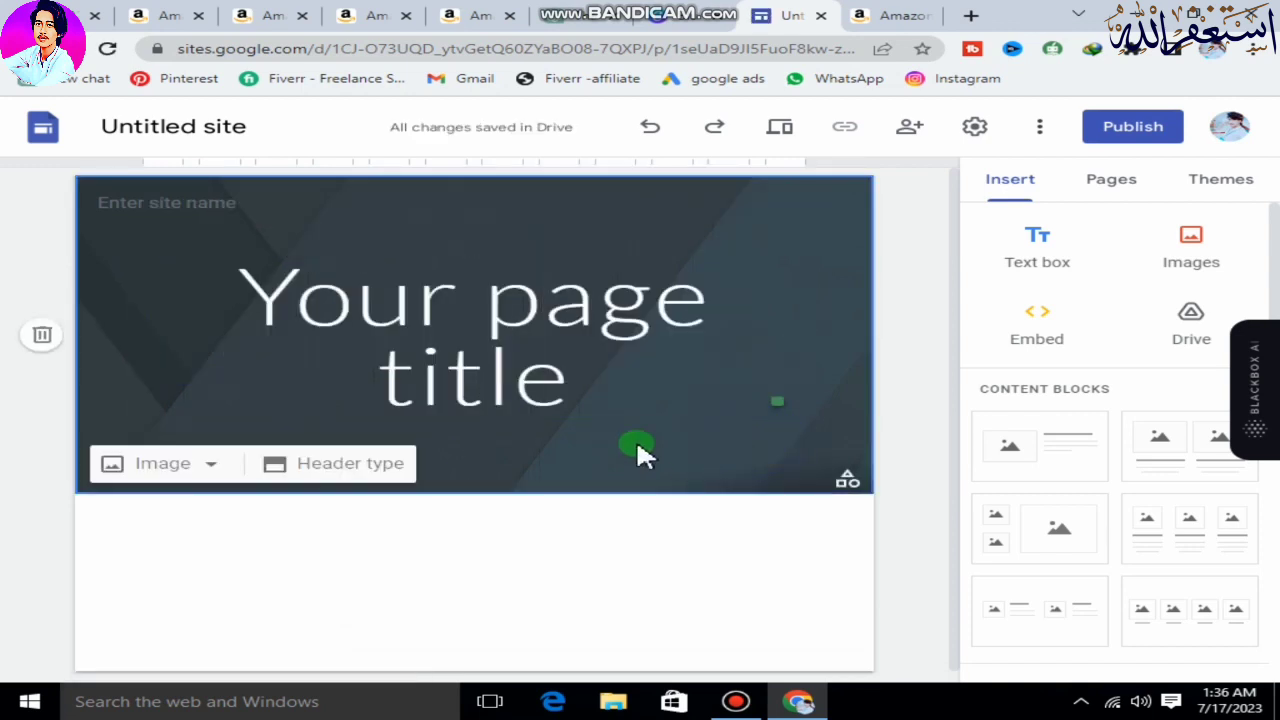
{"action": "left_click", "coordinate": [569, 354]}
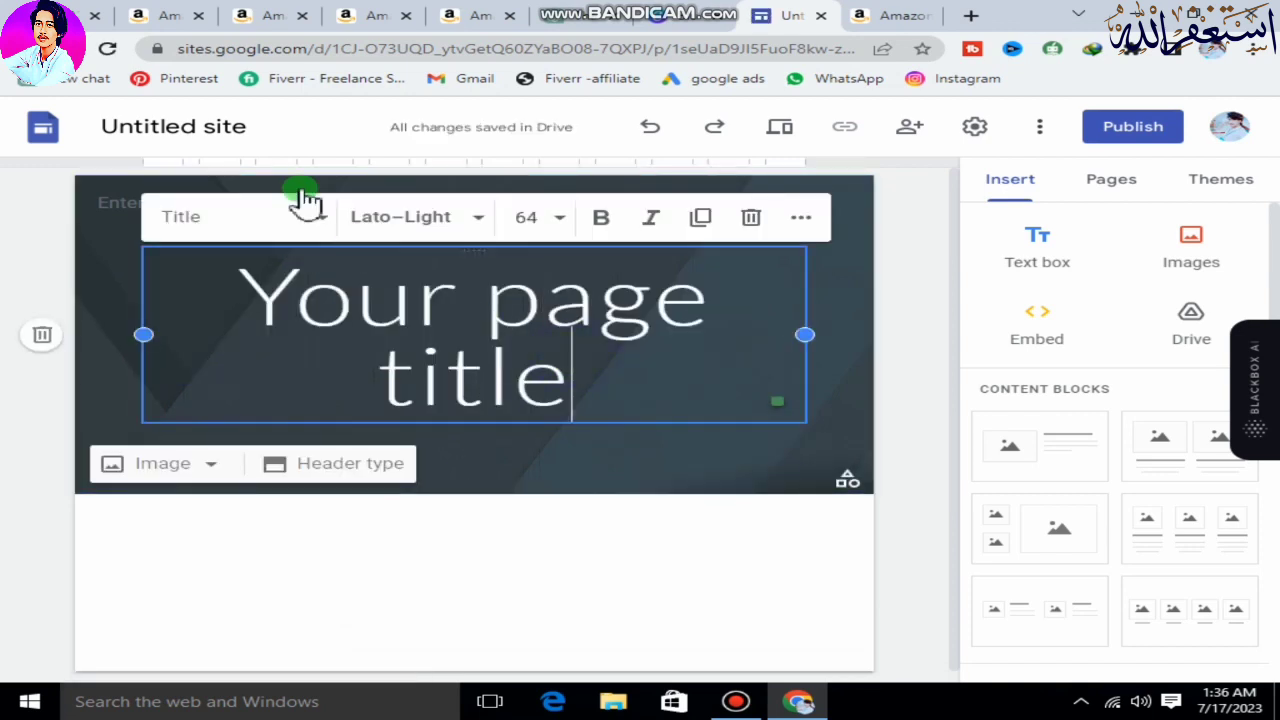
Name the site document "Thaheem Mobiles" and fill the header's site name with the same text.
{"action": "left_click", "coordinate": [206, 126]}
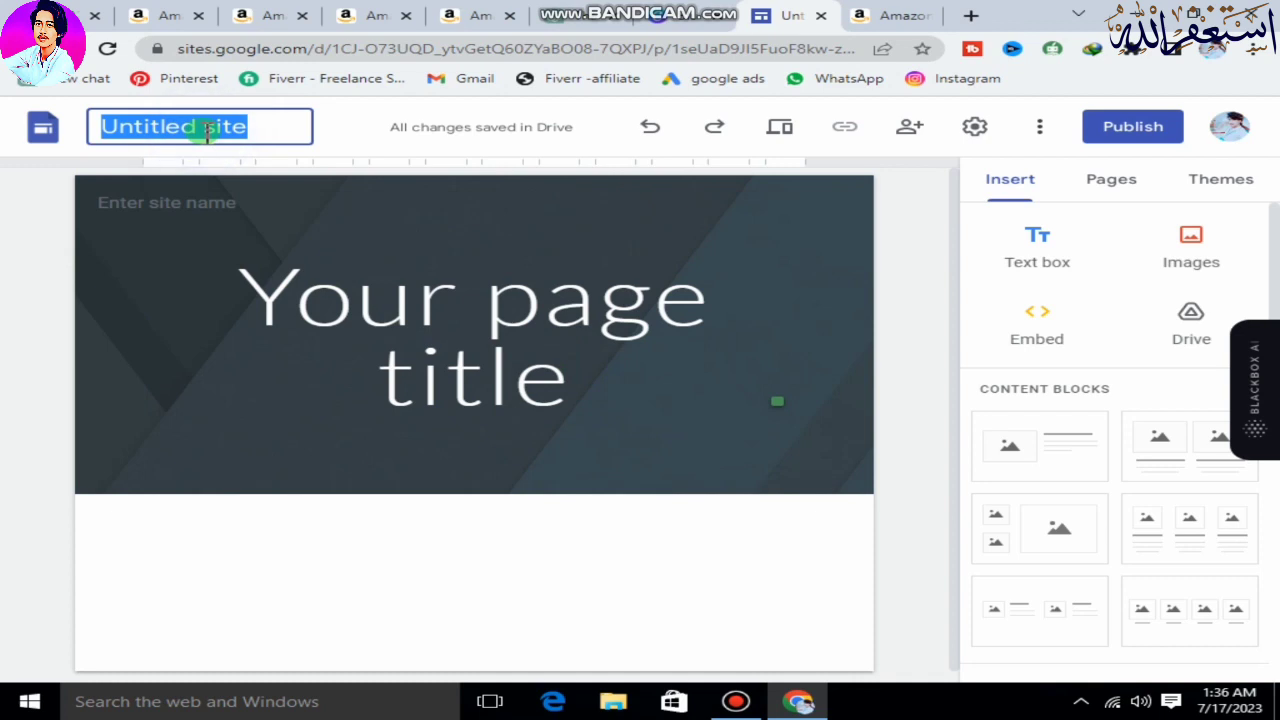
{"action": "type", "text": "Thaheem Mobiles"}
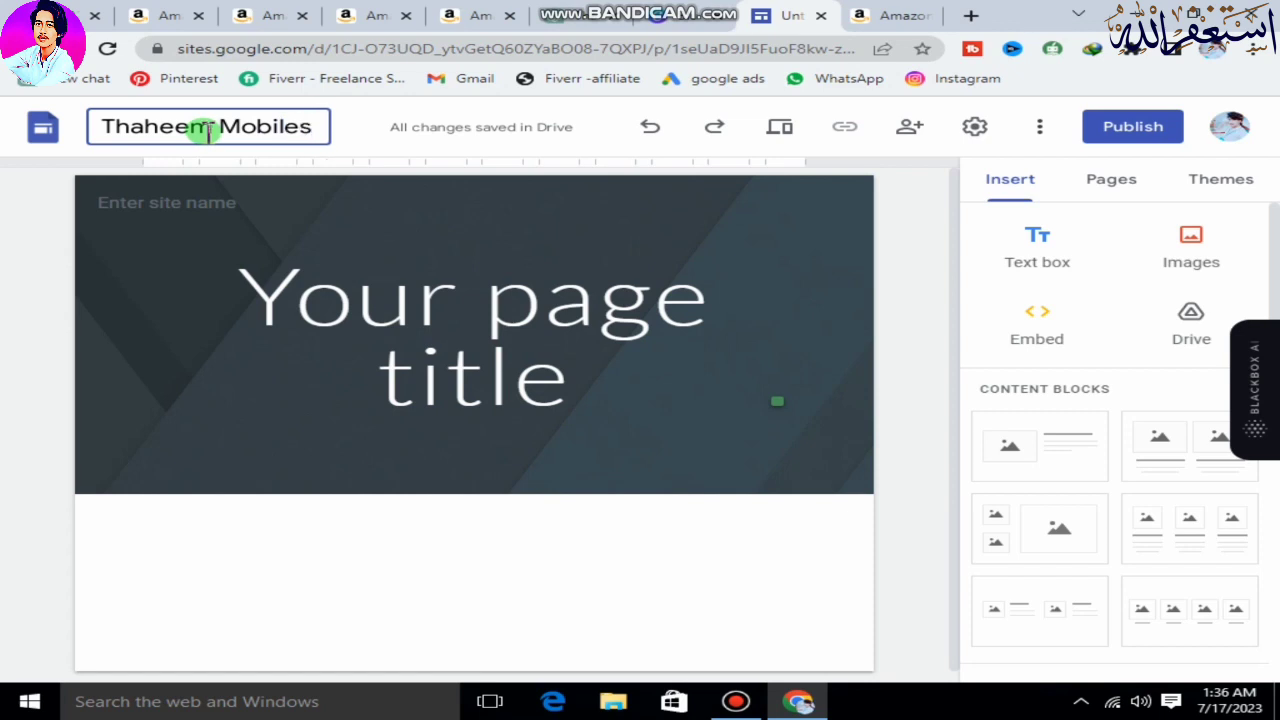
{"action": "left_click", "coordinate": [191, 200]}
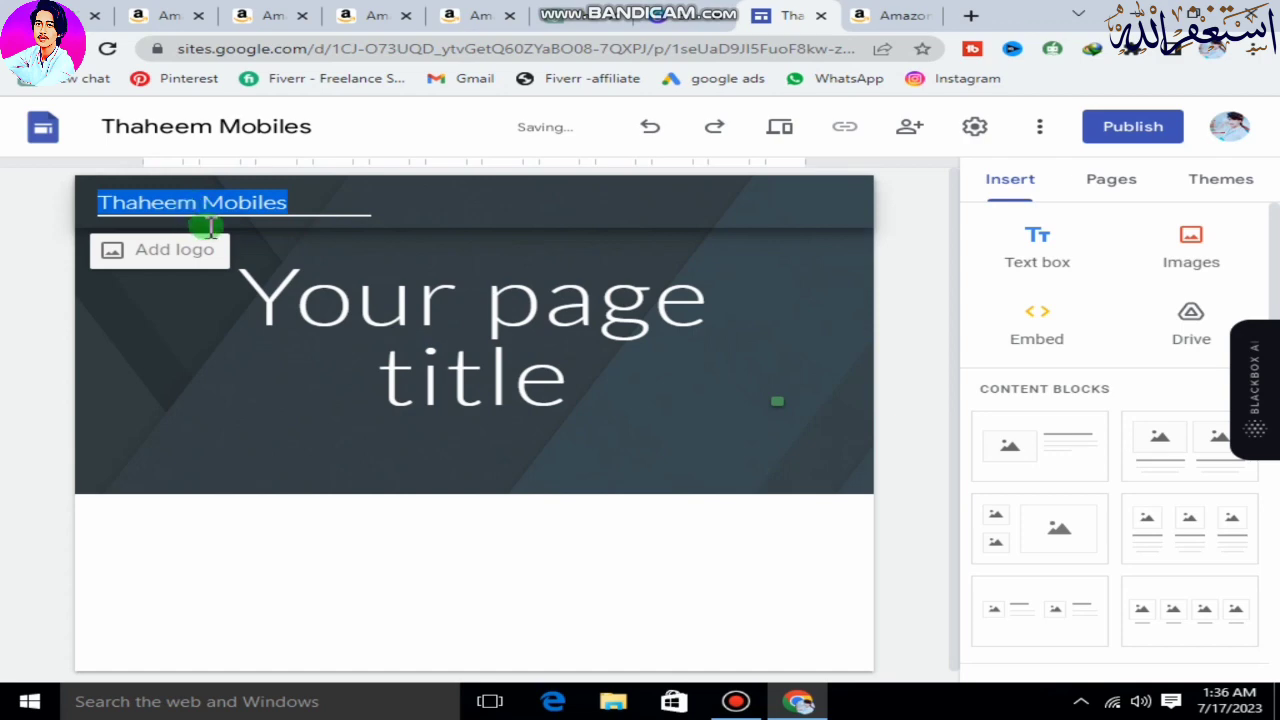
Upload the image "Blue Tech Space Mobile Free Logo" from Downloads as the site's logo and close the settings.
{"action": "left_click", "coordinate": [189, 255]}
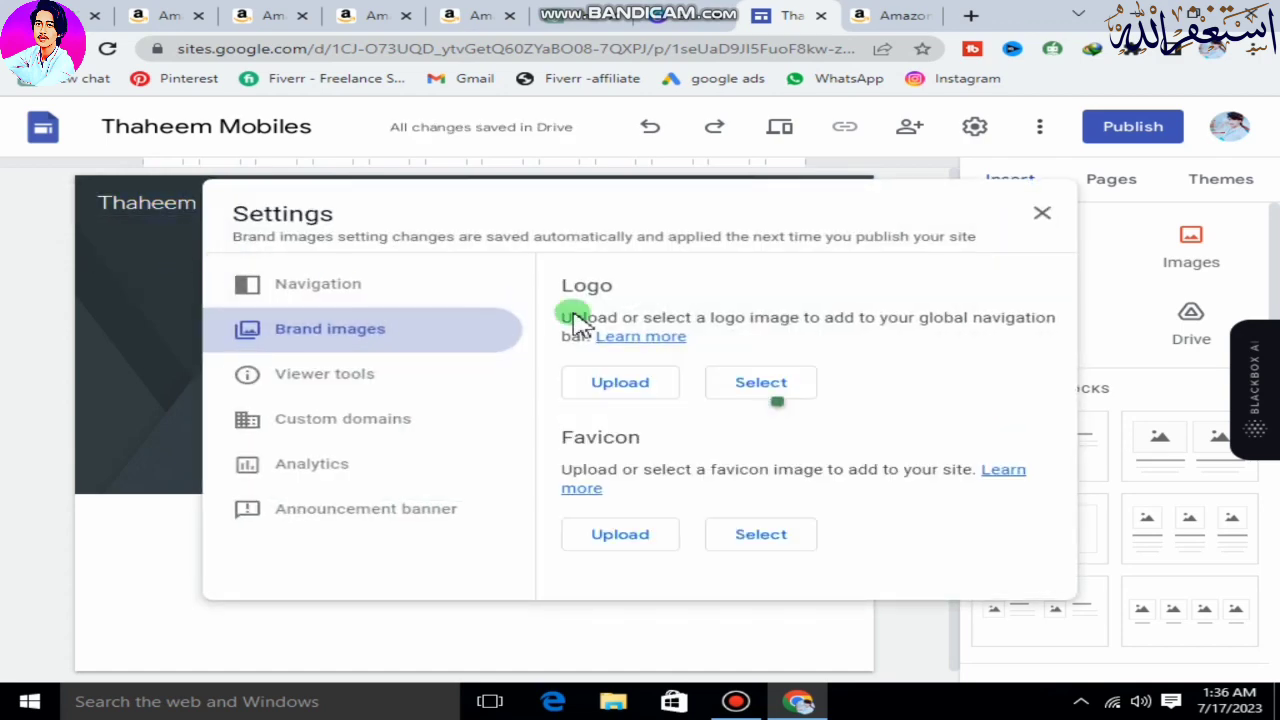
{"action": "left_click", "coordinate": [643, 382]}
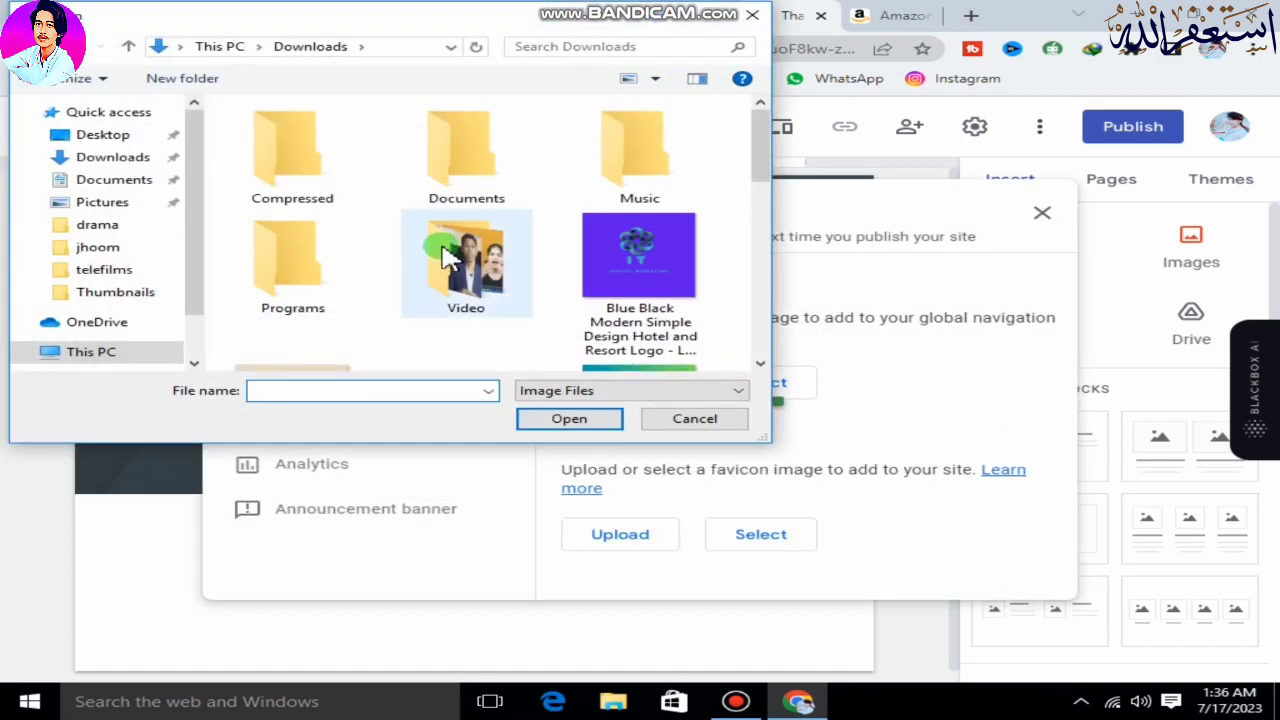
{"action": "scroll", "coordinate": [447, 260], "scroll_direction": "down", "scroll_amount": 3}
{"action": "left_click", "coordinate": [292, 155]}
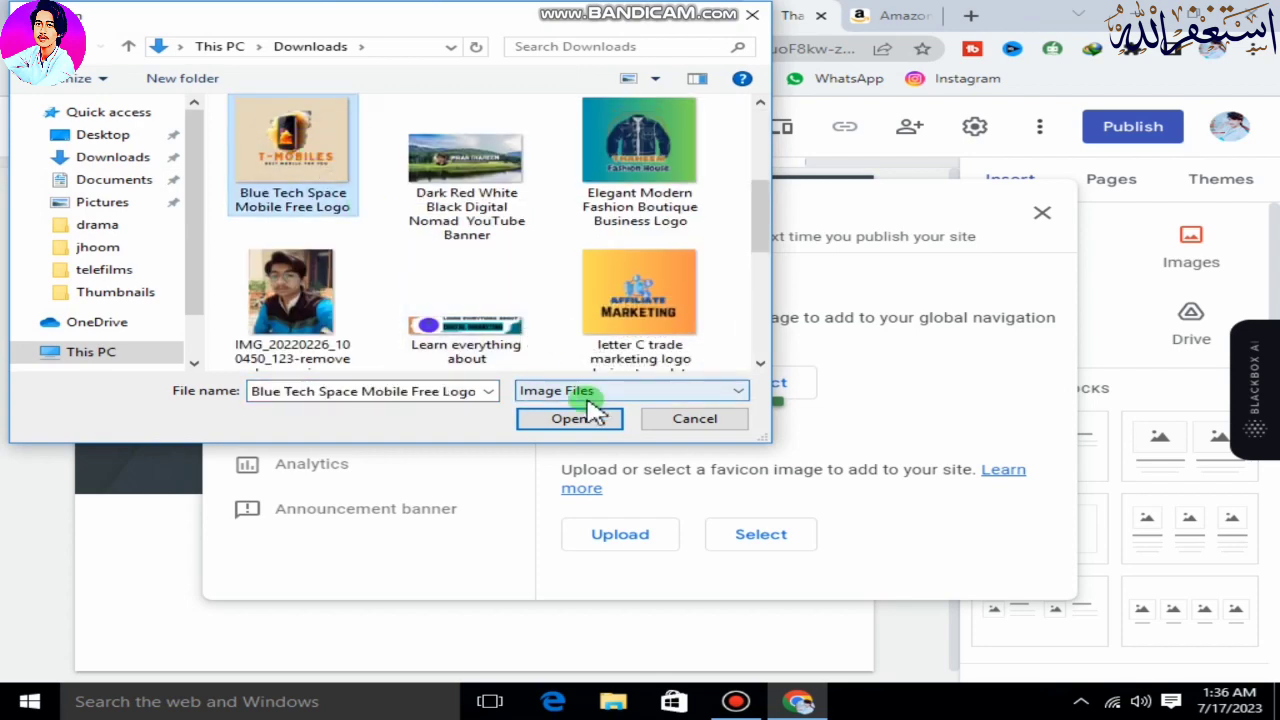
{"action": "left_click", "coordinate": [597, 410]}
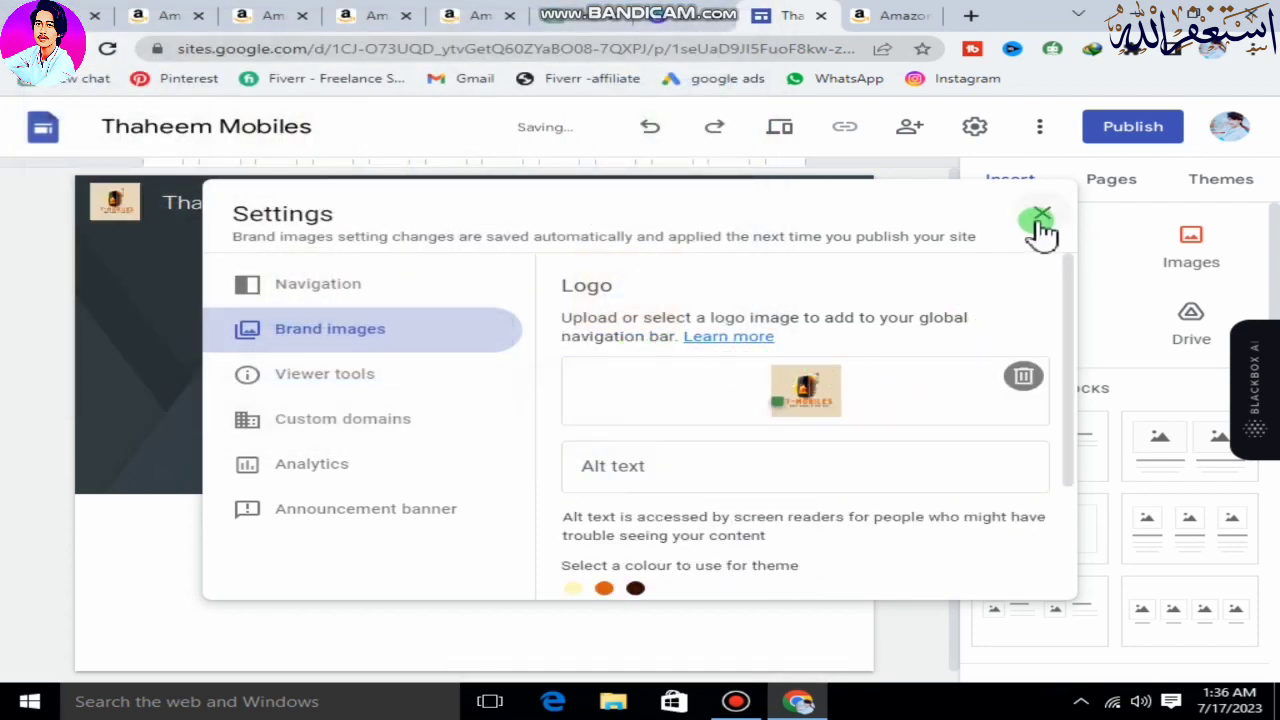
{"action": "left_click", "coordinate": [1040, 220]}
Copy the site document name and replace the placeholder page title with "Thaheem Mobiles".
{"action": "left_click", "coordinate": [400, 362]}
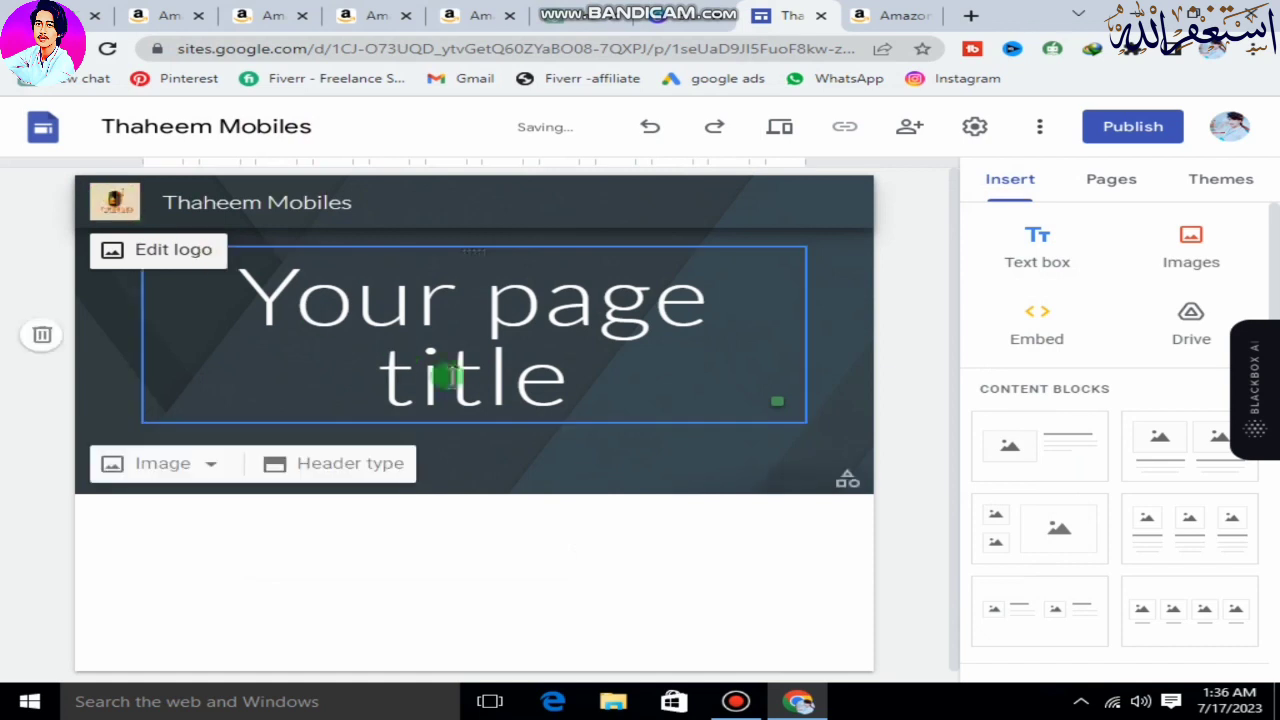
{"action": "triple_click", "coordinate": [465, 360]}
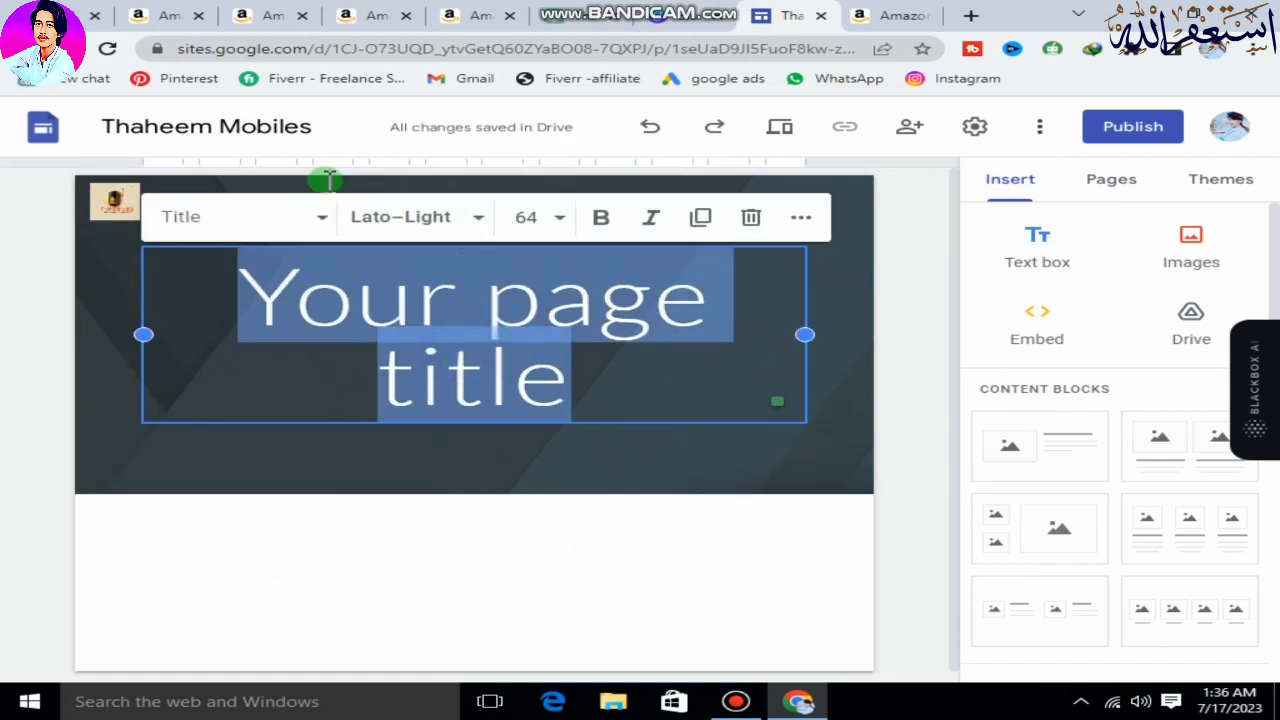
{"action": "left_click_drag", "start_coordinate": [310, 127], "coordinate": [100, 127]}
{"action": "right_click", "coordinate": [166, 131]}
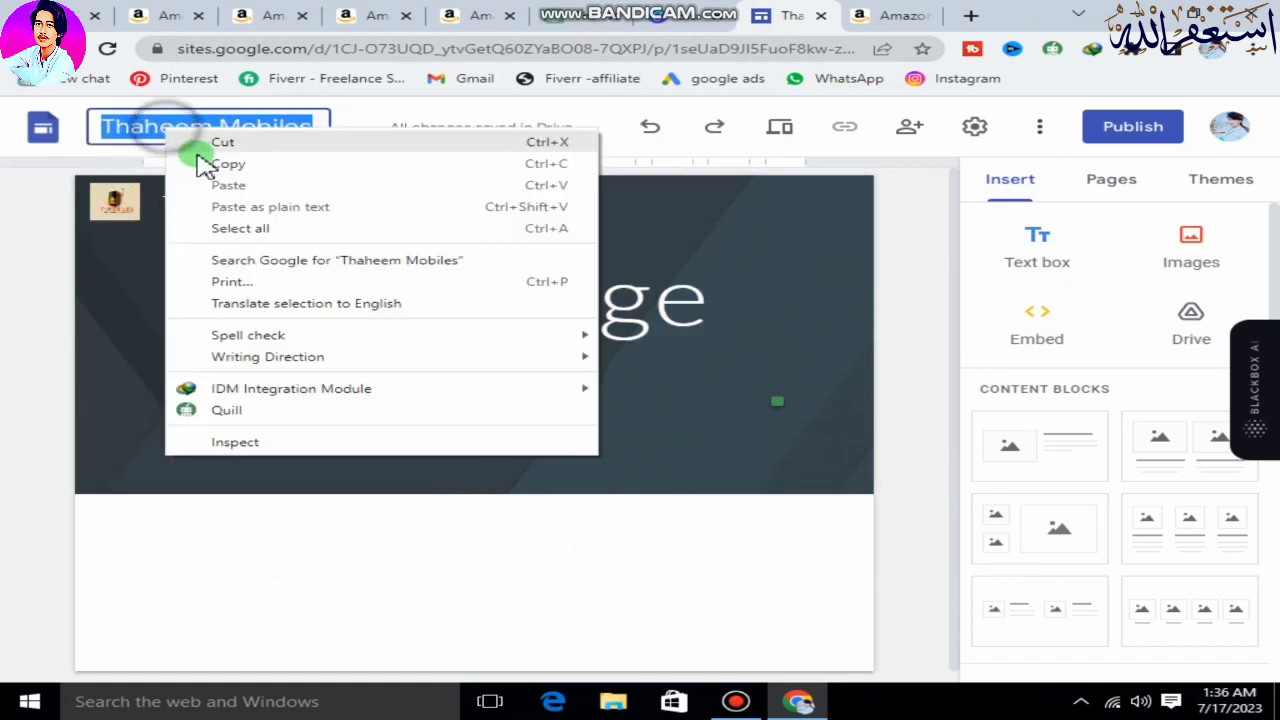
{"action": "left_click", "coordinate": [215, 163]}
{"action": "left_click", "coordinate": [432, 296]}
{"action": "triple_click", "coordinate": [428, 300]}
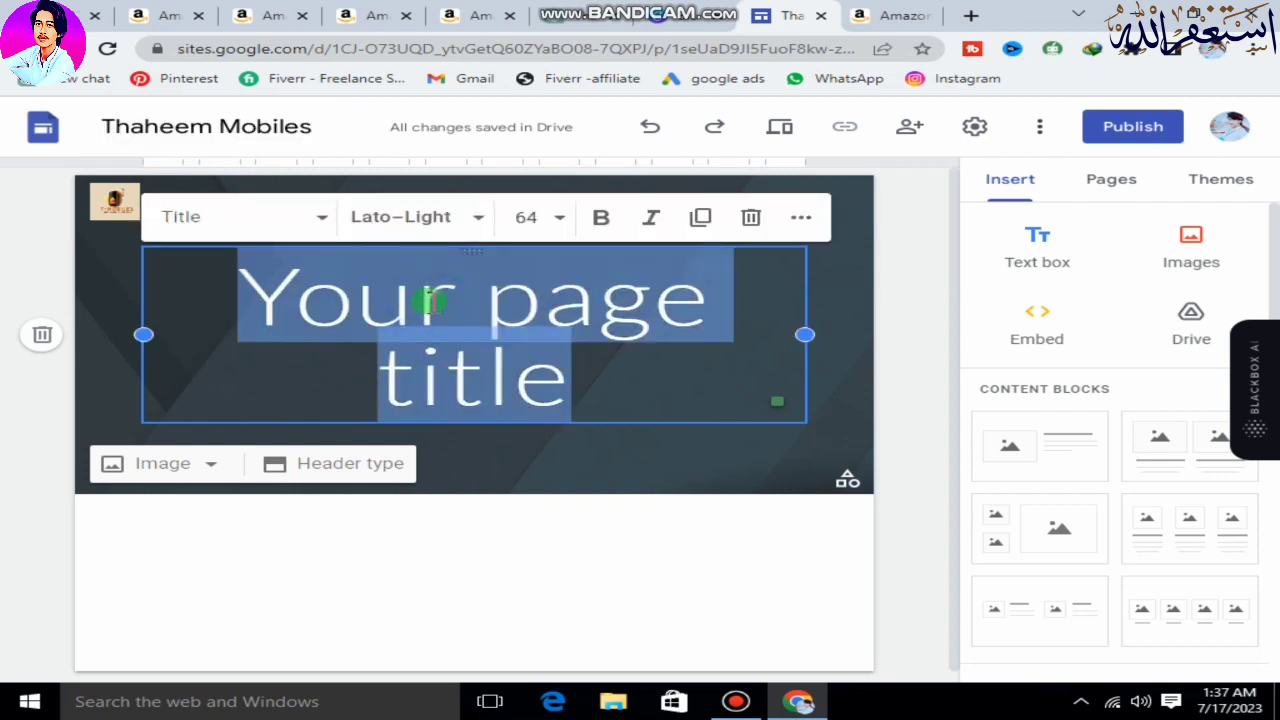
{"action": "key", "text": "ctrl+v"}
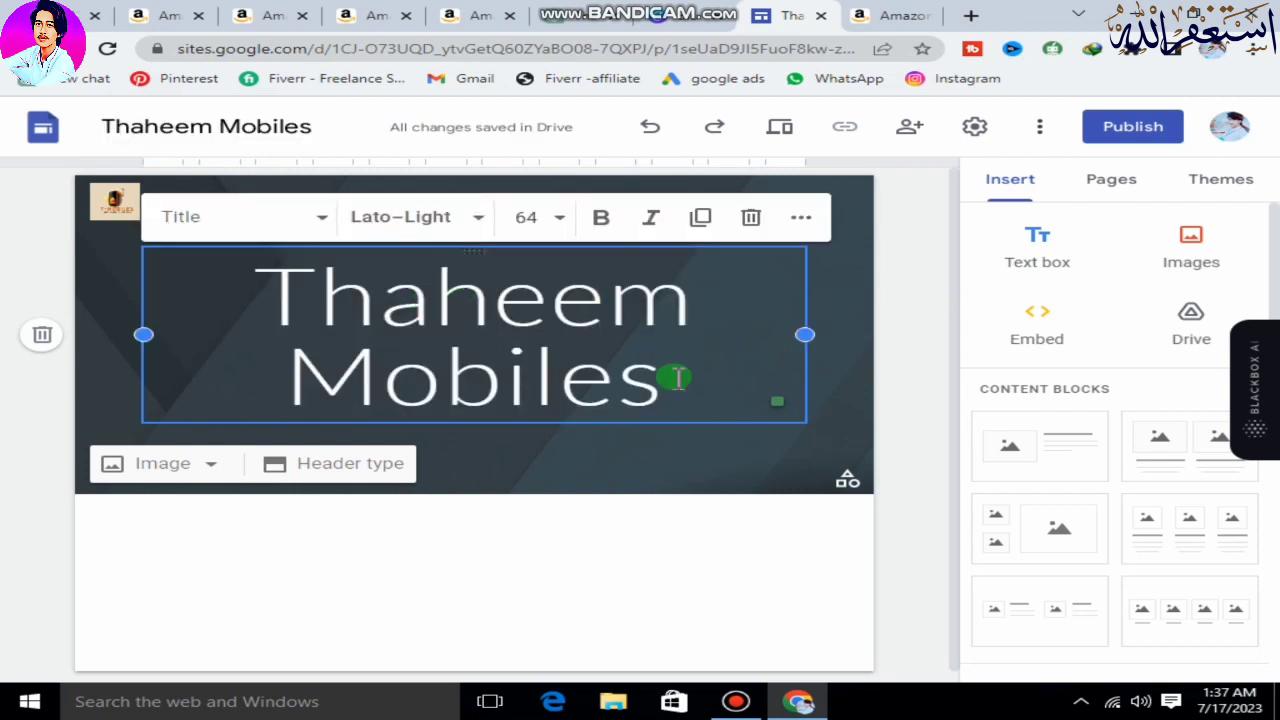
Try to set the page title's font size to 48 with only the cursor in the text.
{"action": "left_click", "coordinate": [563, 218]}
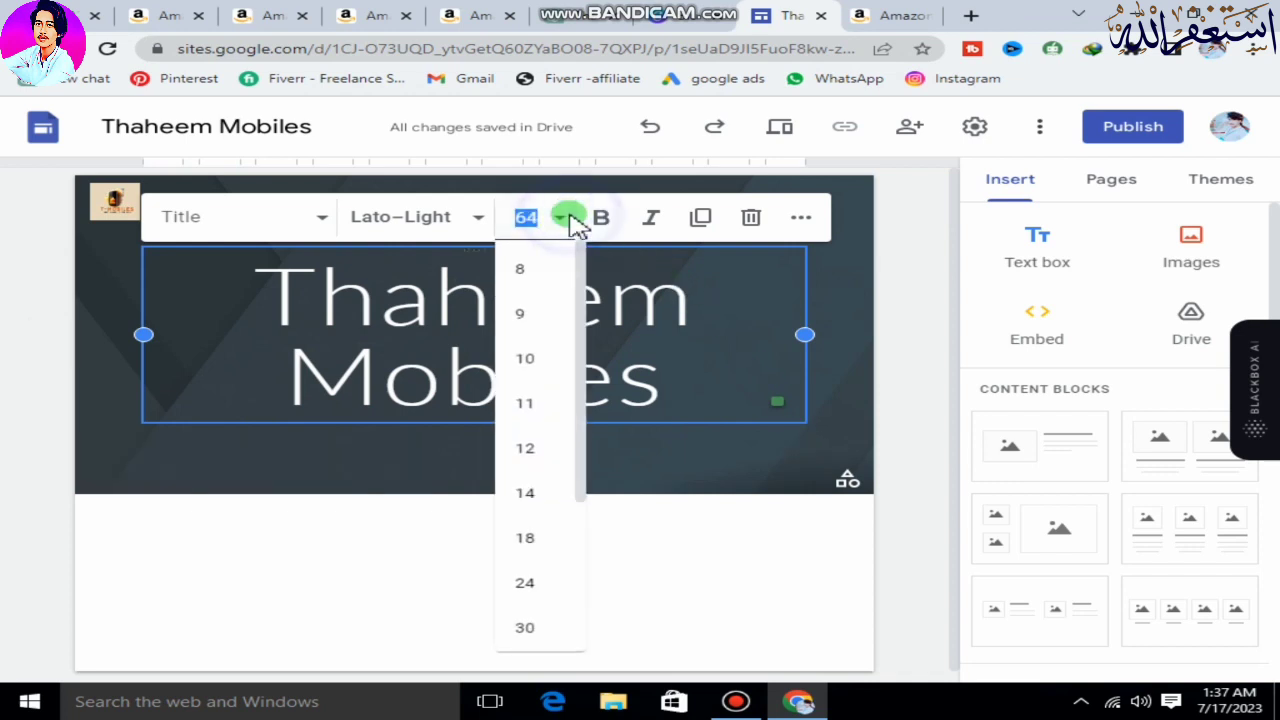
{"action": "scroll", "coordinate": [540, 545], "scroll_direction": "down", "scroll_amount": 2}
{"action": "left_click", "coordinate": [530, 535]}
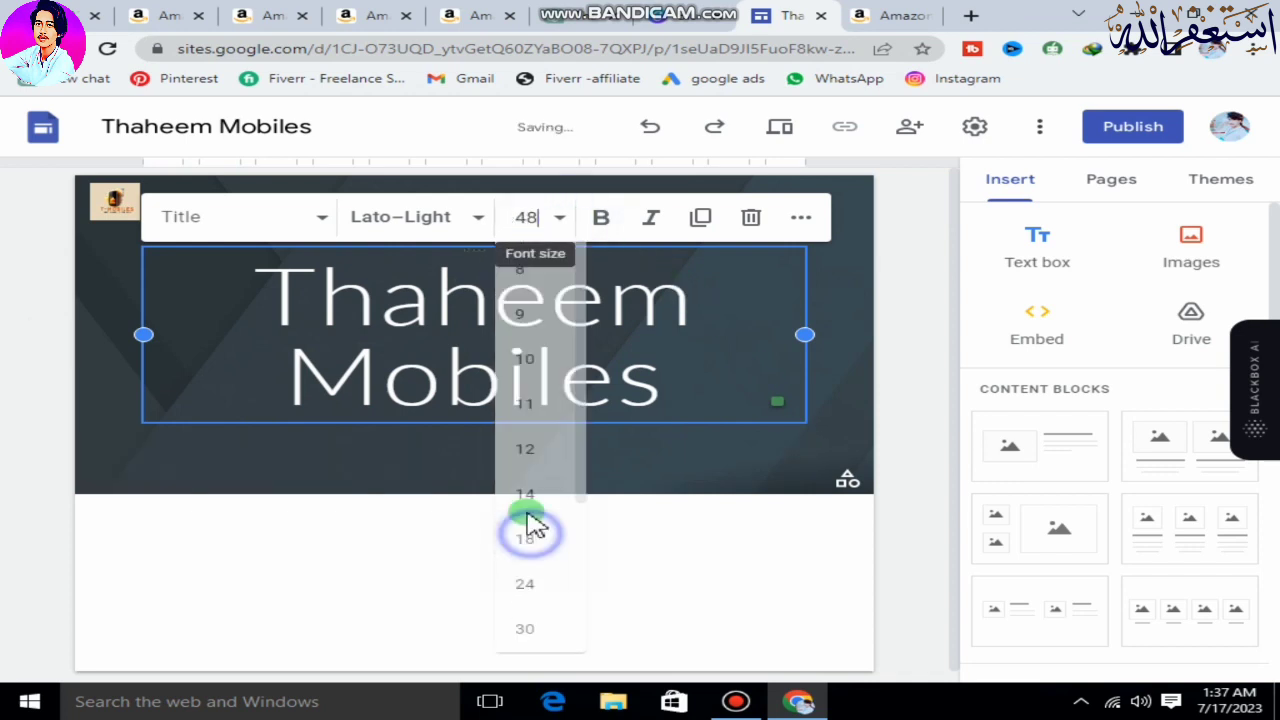
Select the whole page title text and set its font size to 48.
{"action": "left_click_drag", "start_coordinate": [686, 380], "coordinate": [310, 288]}
{"action": "left_click_drag", "start_coordinate": [737, 401], "coordinate": [266, 277]}
{"action": "left_click", "coordinate": [560, 216]}
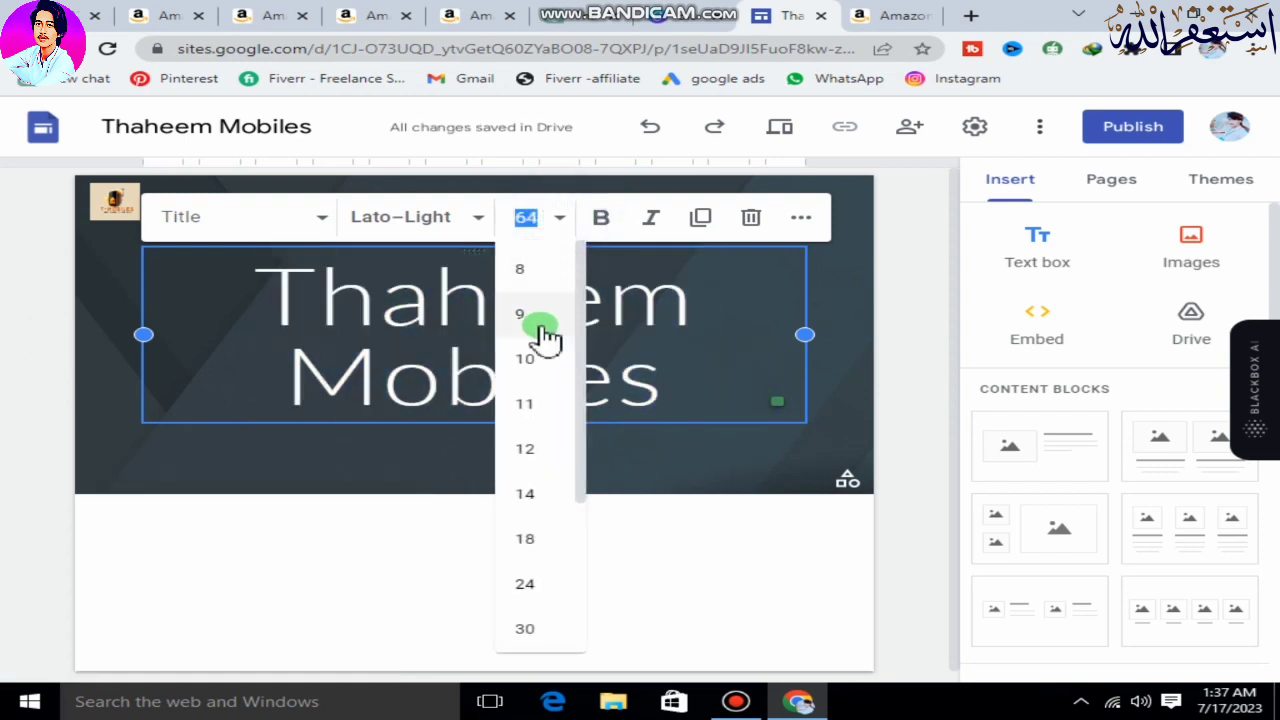
{"action": "scroll", "coordinate": [525, 545], "scroll_direction": "down", "scroll_amount": 3}
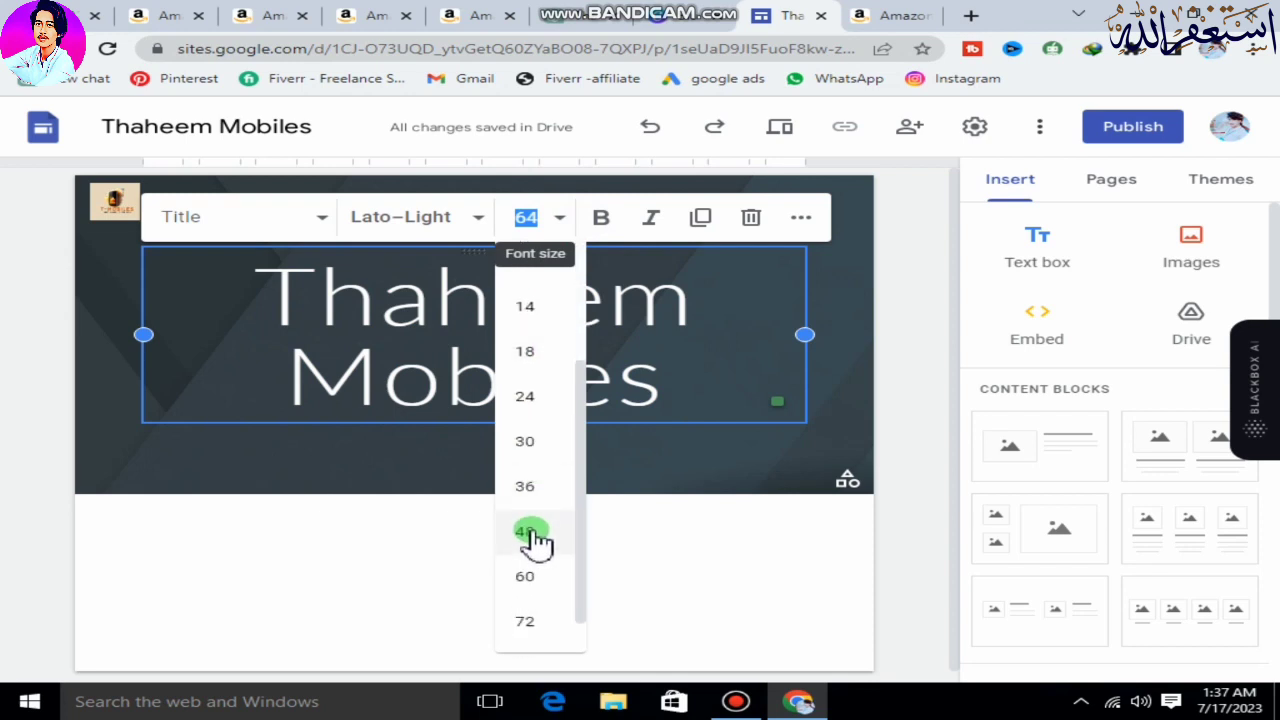
{"action": "left_click", "coordinate": [532, 532]}
{"action": "left_click", "coordinate": [560, 393]}
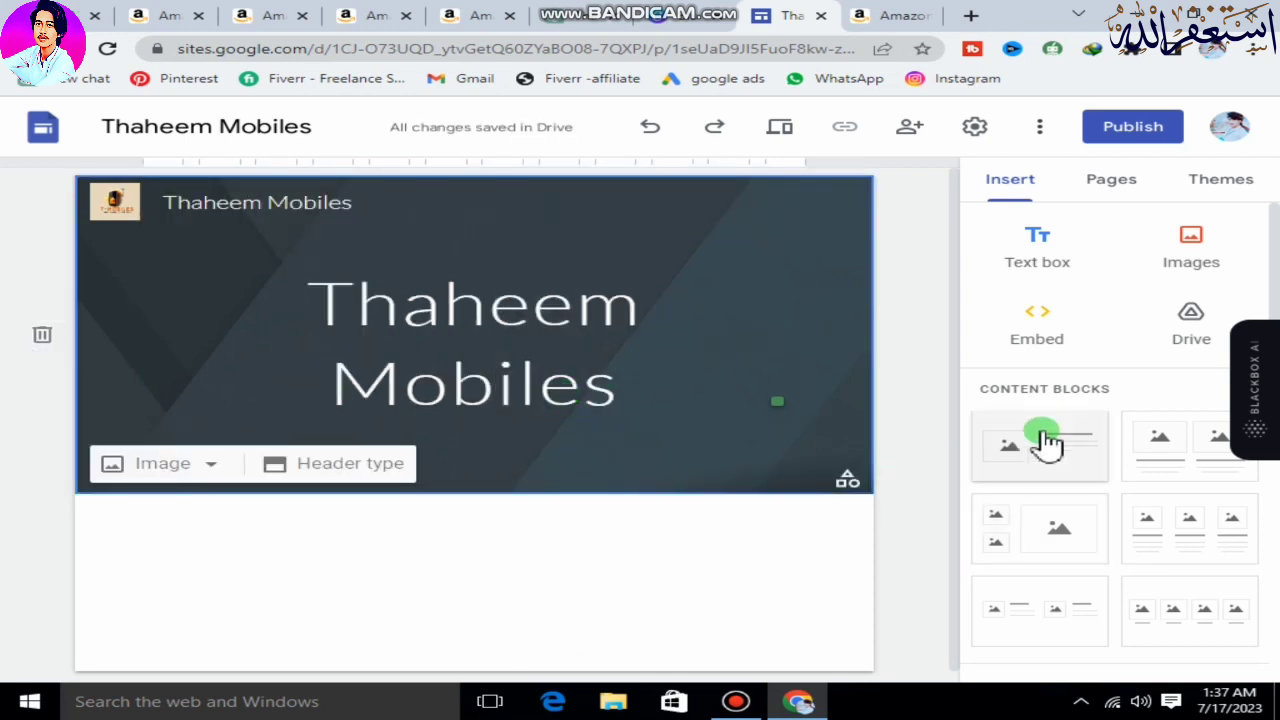
Apply the Aristotle theme to the site.
{"action": "left_click", "coordinate": [1222, 180]}
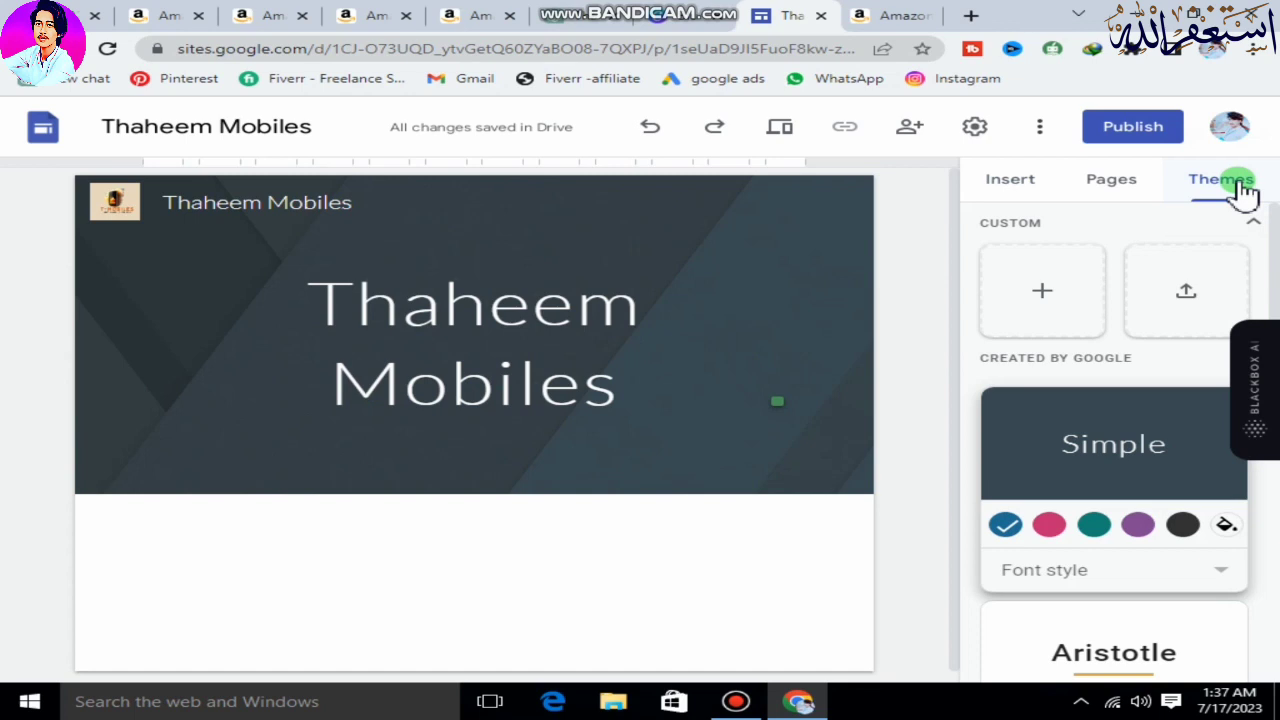
{"action": "scroll", "coordinate": [1136, 464], "scroll_direction": "down", "scroll_amount": 1}
{"action": "left_click", "coordinate": [1050, 560]}
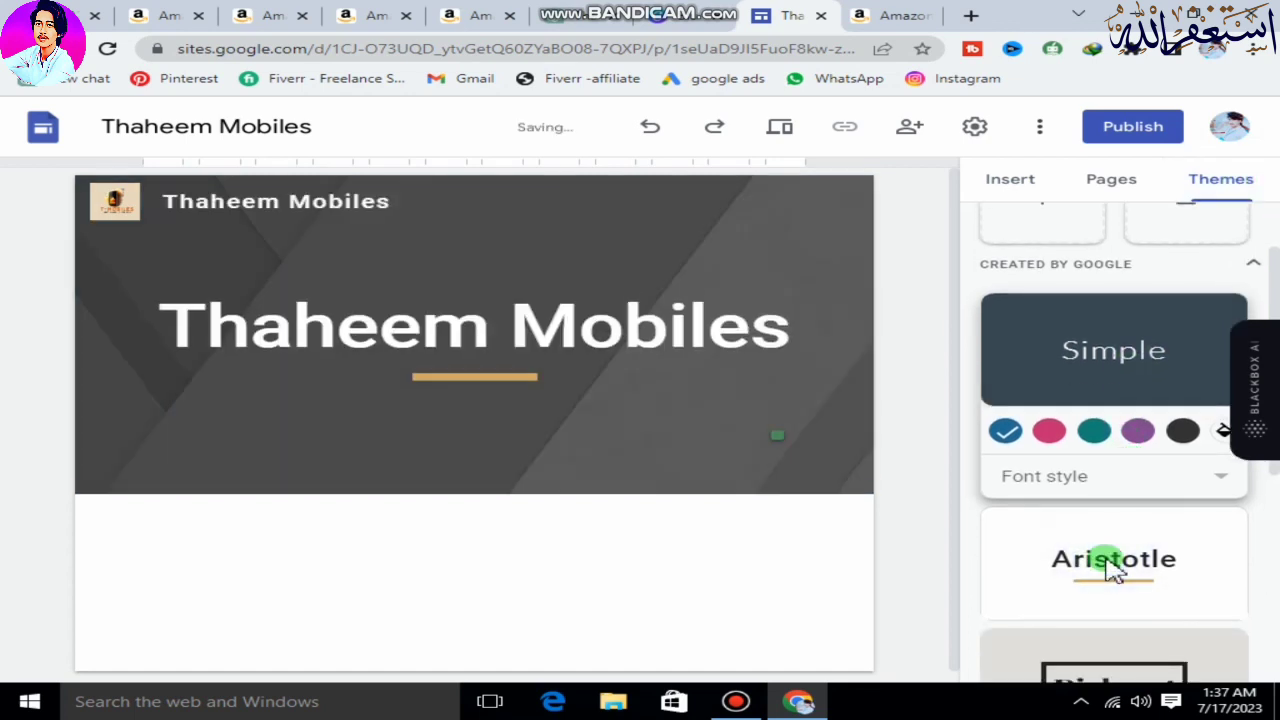
Try the Diplomat and Impression themes on the site, and switch back to Aristotle.
{"action": "scroll", "coordinate": [1029, 517], "scroll_direction": "down", "scroll_amount": 2}
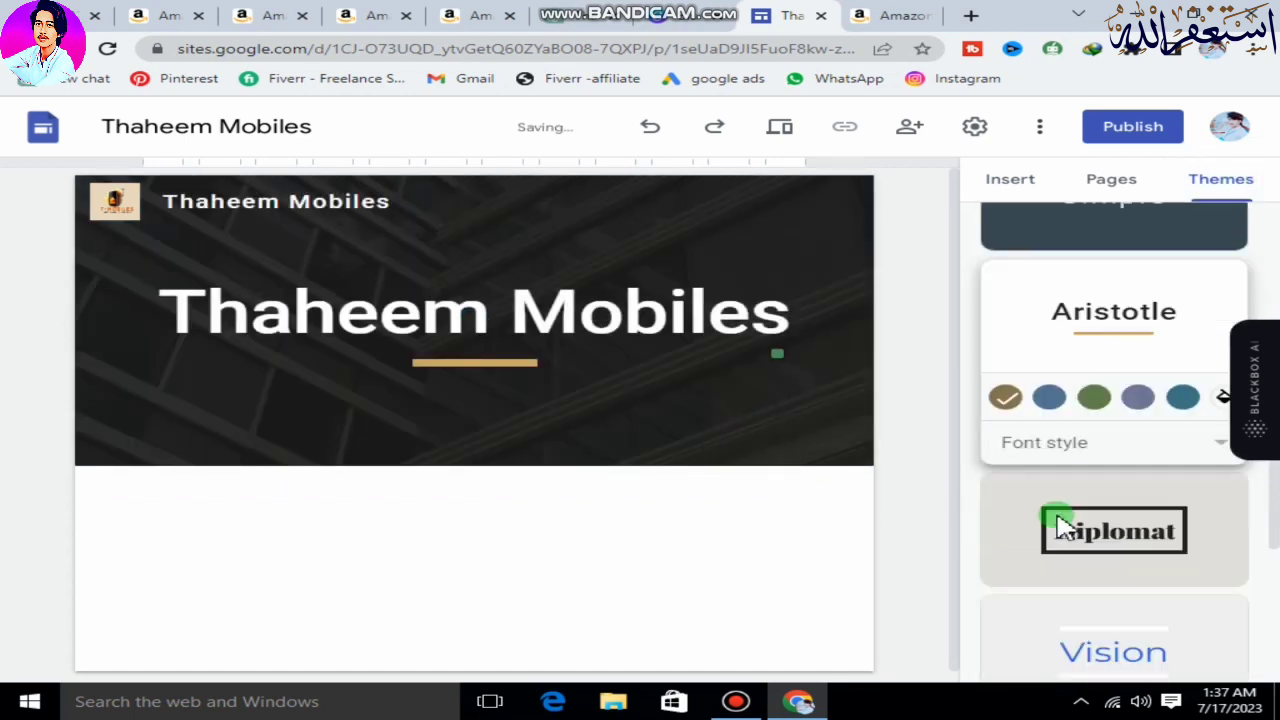
{"action": "left_click", "coordinate": [1135, 533]}
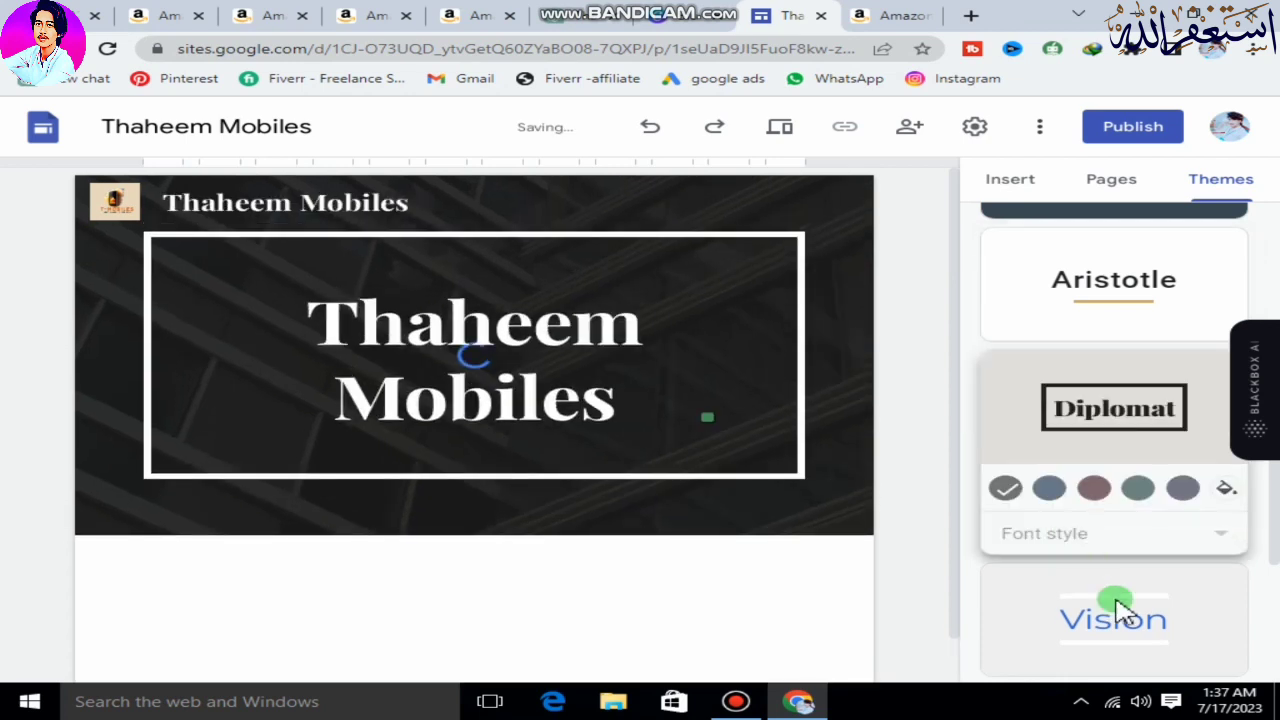
{"action": "scroll", "coordinate": [1114, 606], "scroll_direction": "down", "scroll_amount": 1}
{"action": "scroll", "coordinate": [1085, 560], "scroll_direction": "down", "scroll_amount": 1}
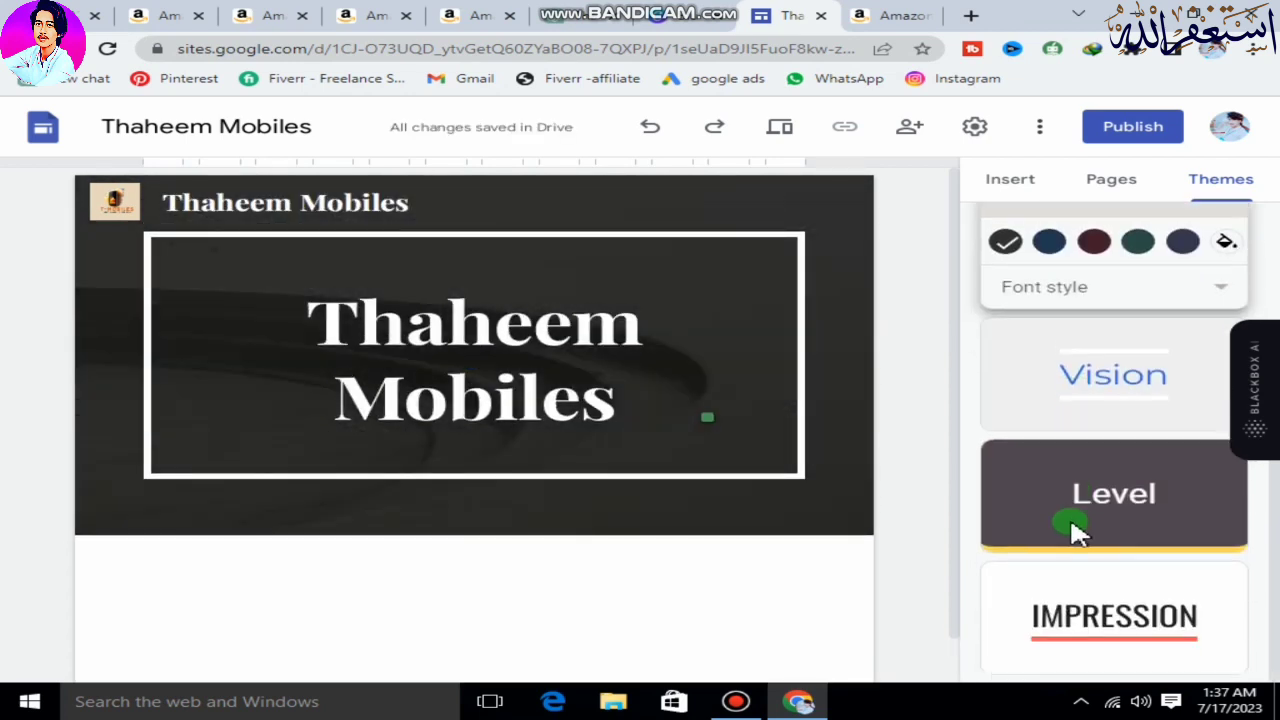
{"action": "left_click", "coordinate": [1100, 598]}
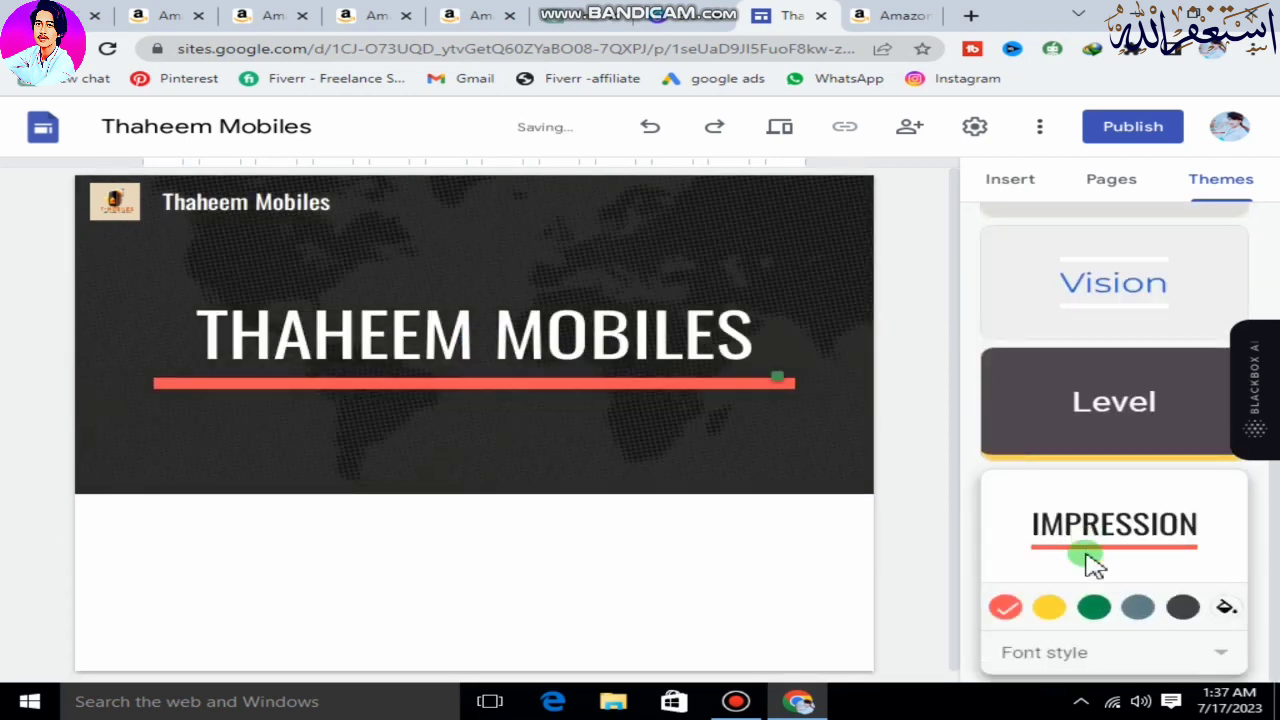
{"action": "scroll", "coordinate": [1082, 490], "scroll_direction": "up", "scroll_amount": 4}
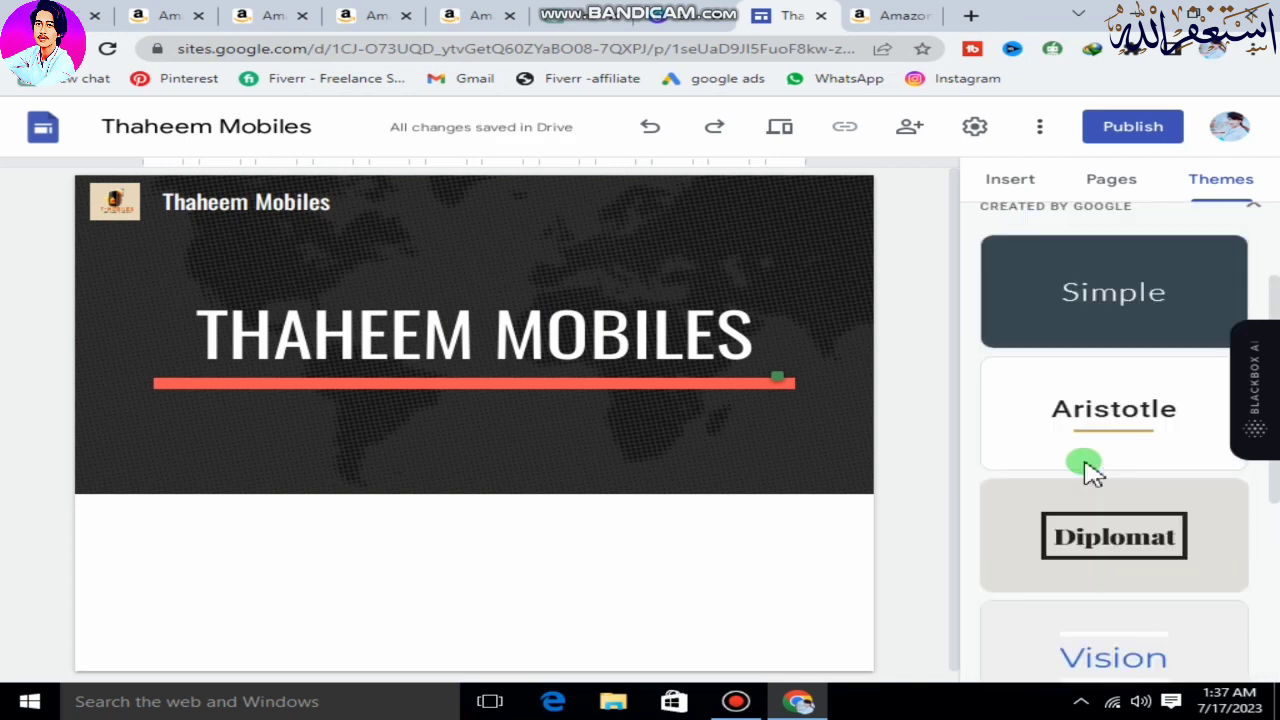
{"action": "left_click", "coordinate": [1108, 422]}
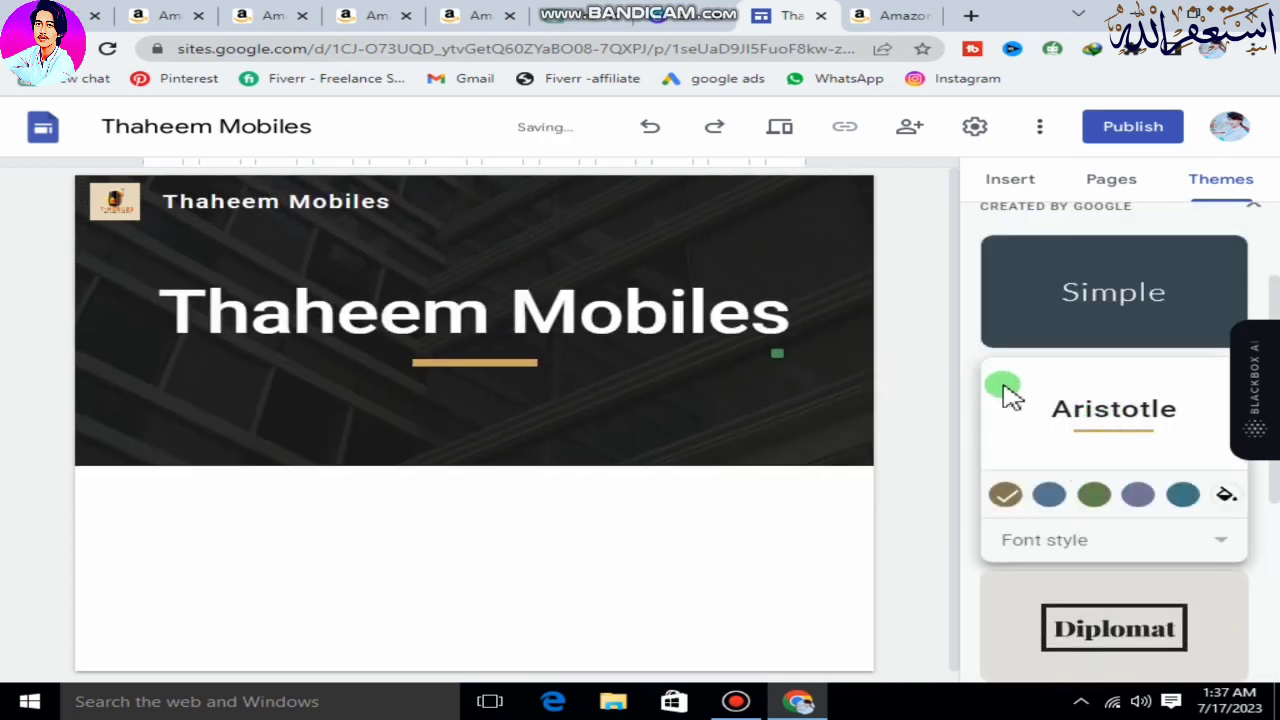
Change the text style of the whole "Thaheem Mobiles" page title to Heading.
{"action": "left_click", "coordinate": [510, 313]}
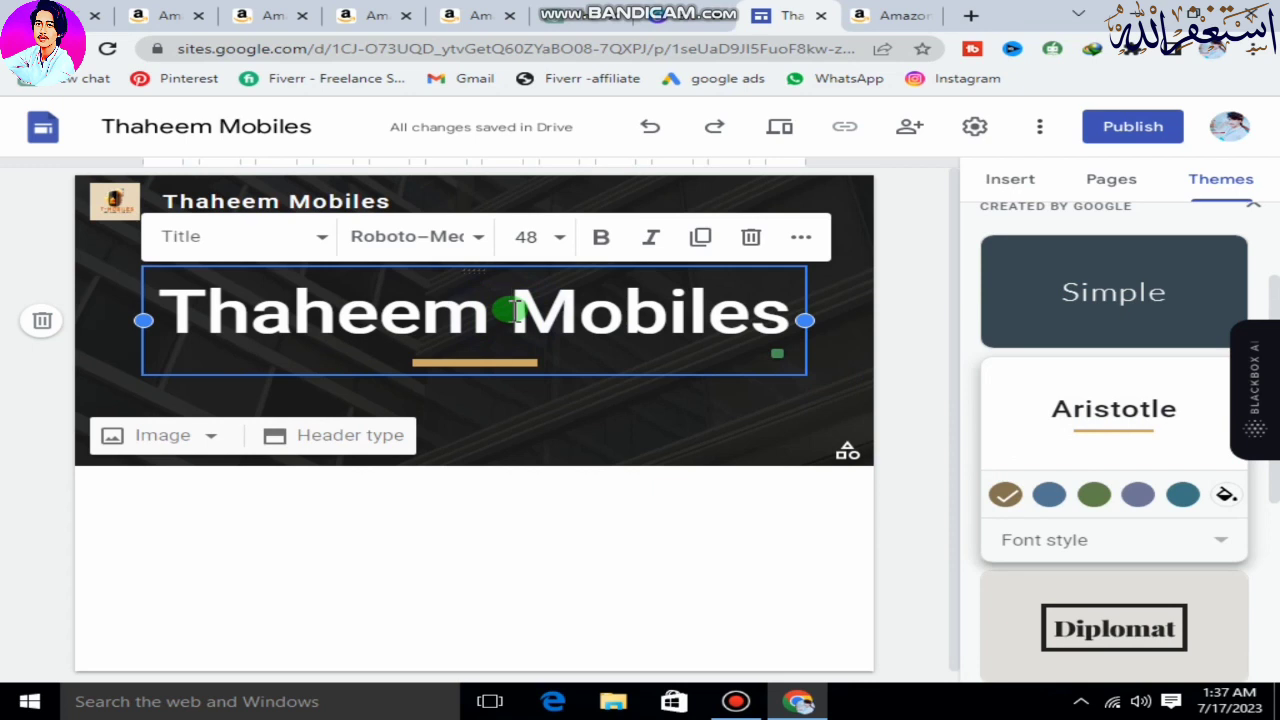
{"action": "triple_click", "coordinate": [510, 313]}
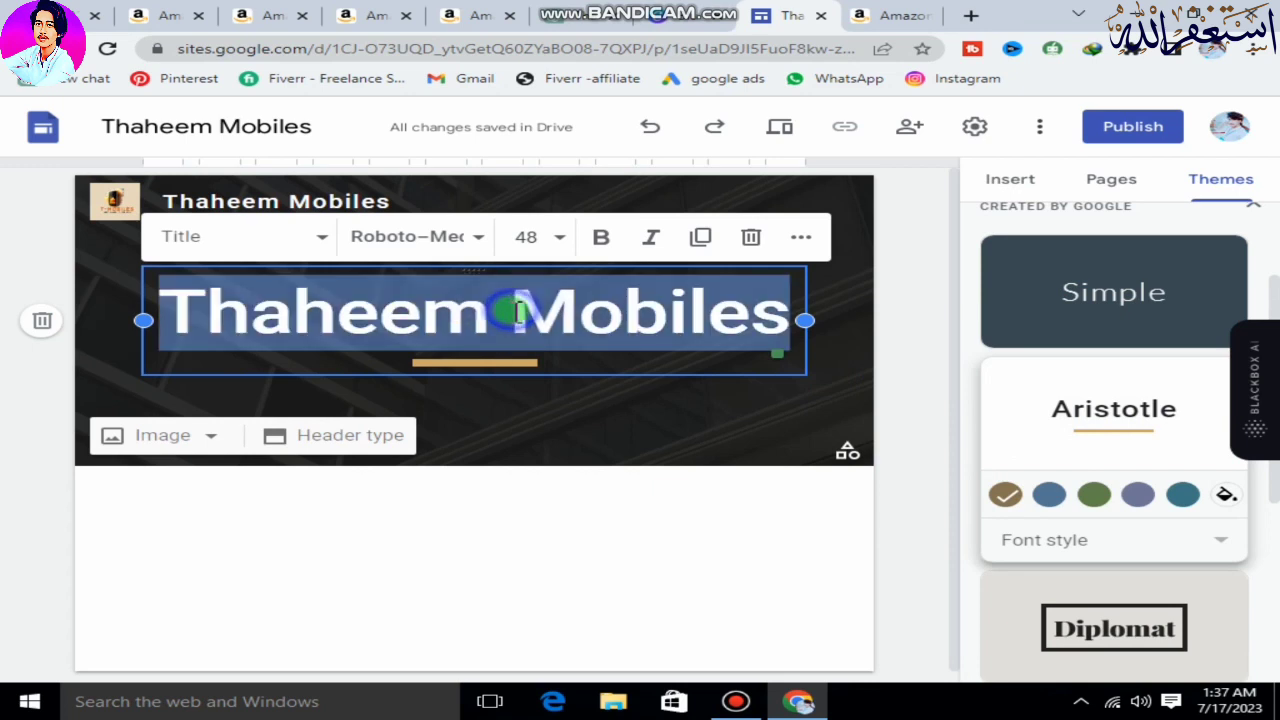
{"action": "left_click", "coordinate": [322, 236]}
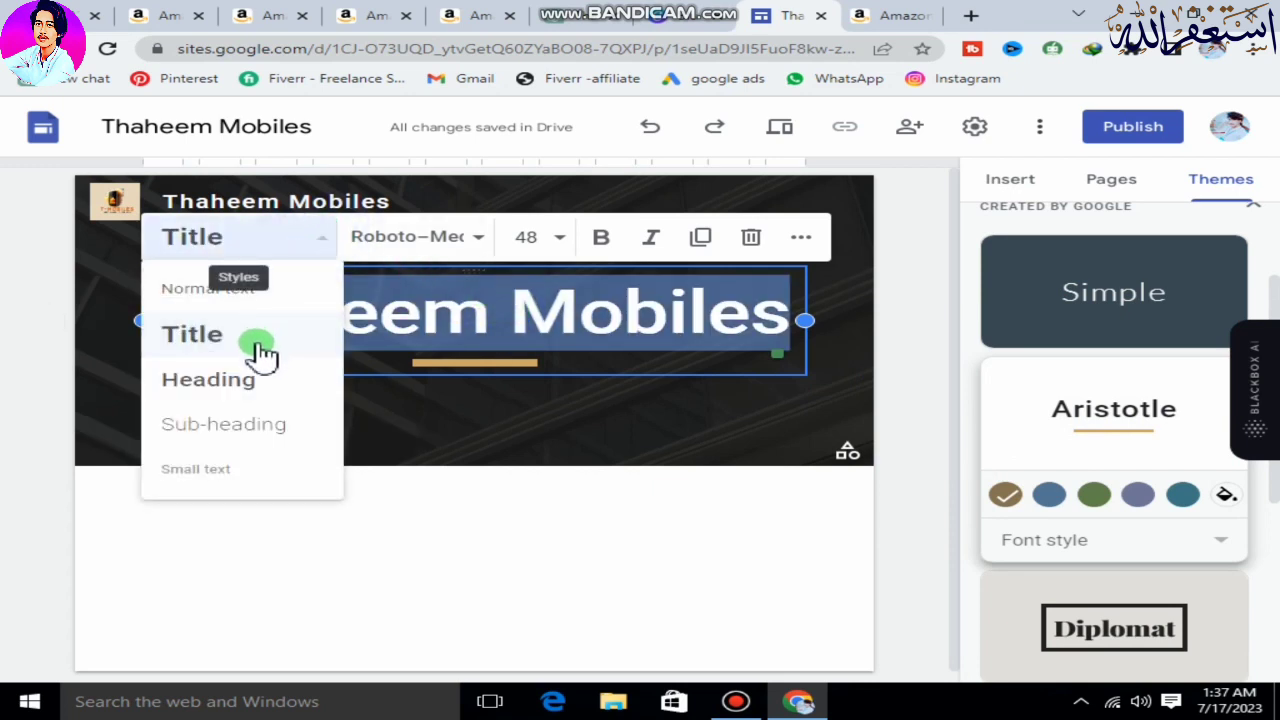
{"action": "left_click", "coordinate": [275, 385]}
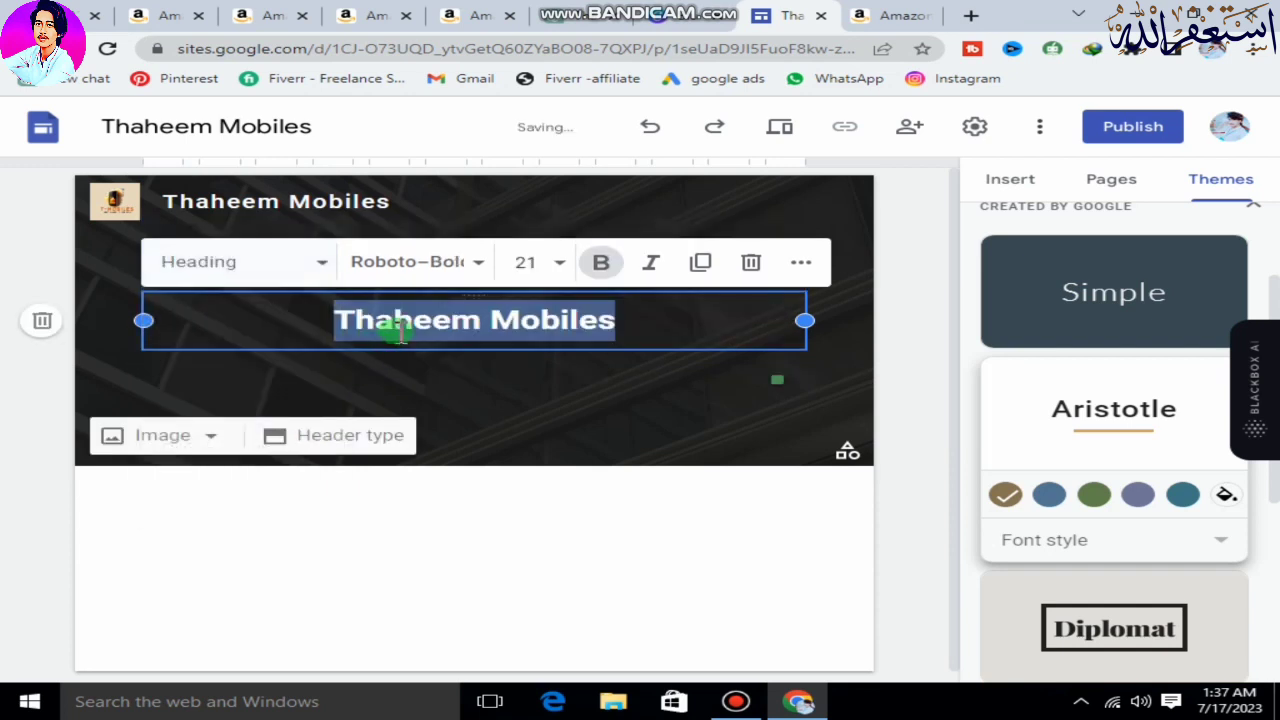
Change the "Thaheem Mobiles" page title's text style to Title and its font to Concert One.
{"action": "left_click", "coordinate": [291, 263]}
{"action": "left_click", "coordinate": [243, 373]}
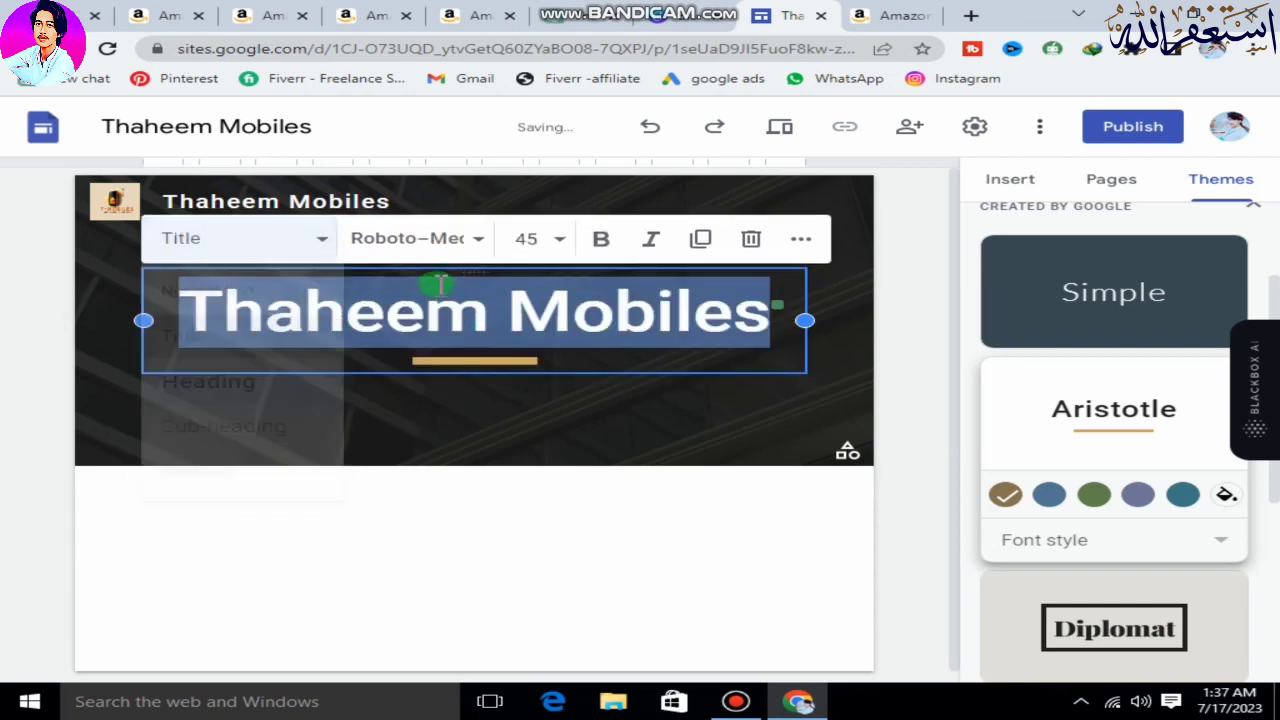
{"action": "left_click", "coordinate": [474, 245]}
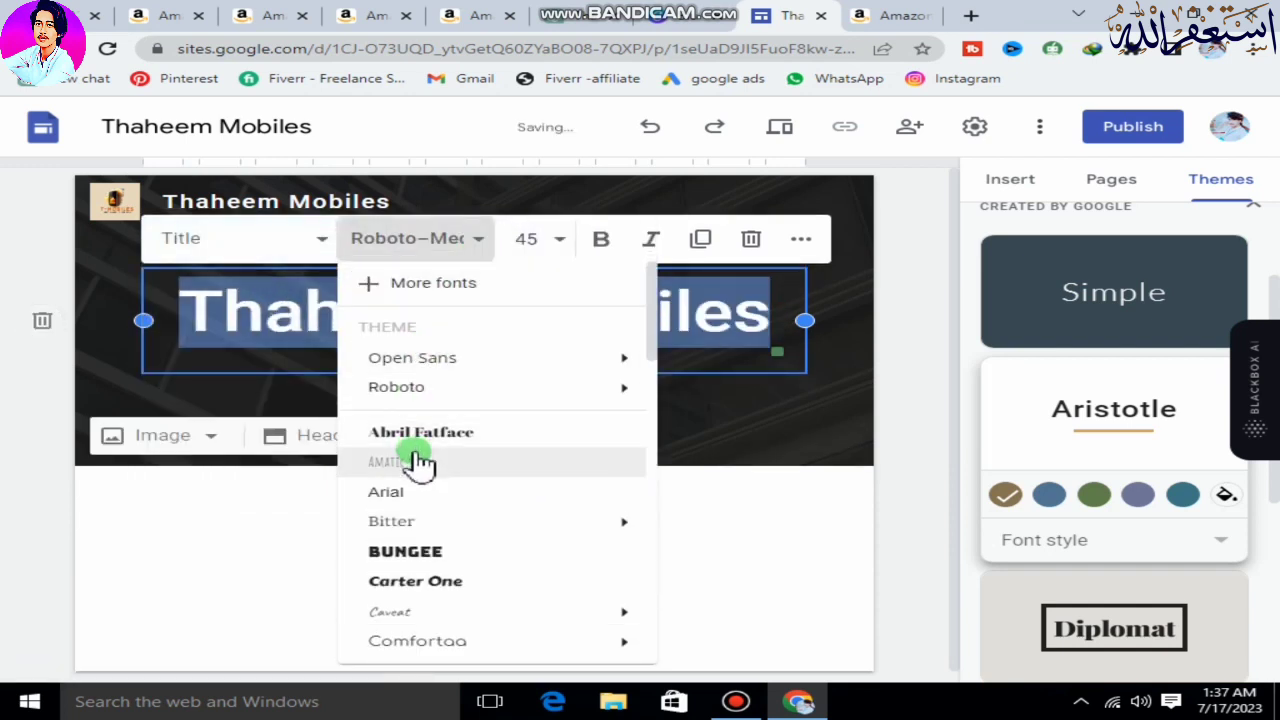
{"action": "scroll", "coordinate": [420, 457], "scroll_direction": "down", "scroll_amount": 3}
{"action": "scroll", "coordinate": [430, 480], "scroll_direction": "down", "scroll_amount": 1}
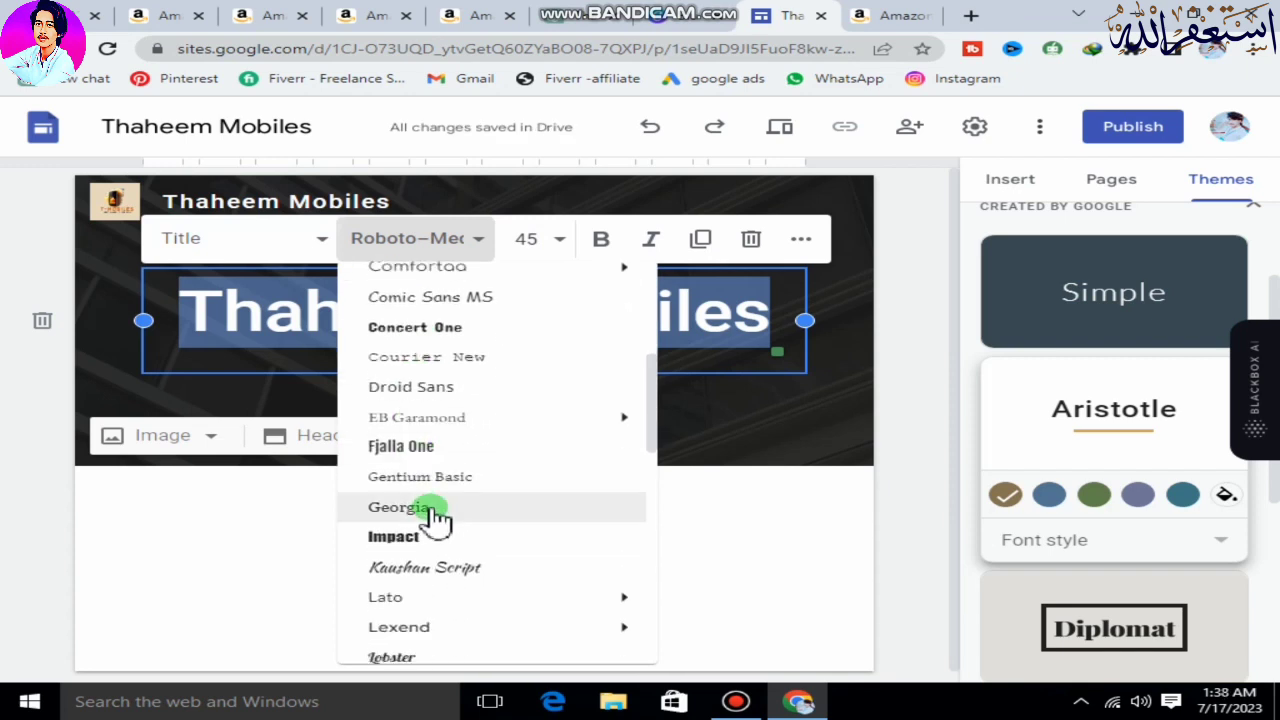
{"action": "left_click", "coordinate": [440, 328]}
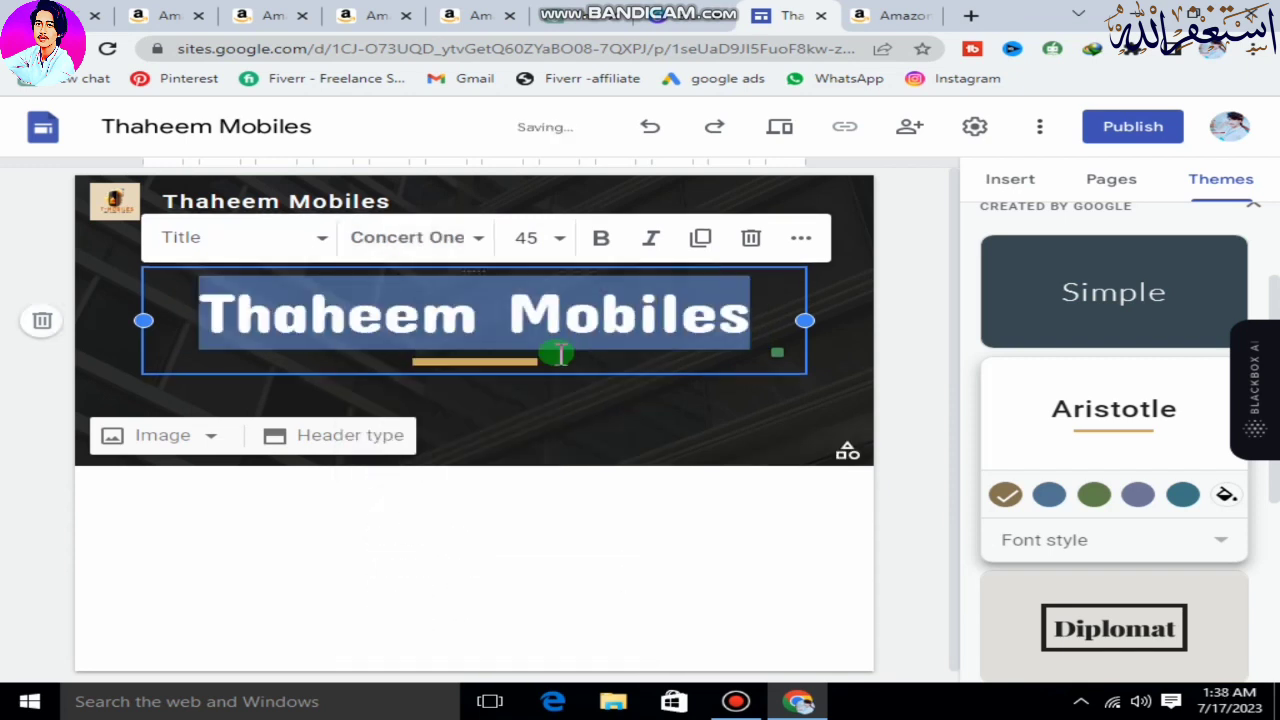
{"action": "left_click", "coordinate": [693, 418]}
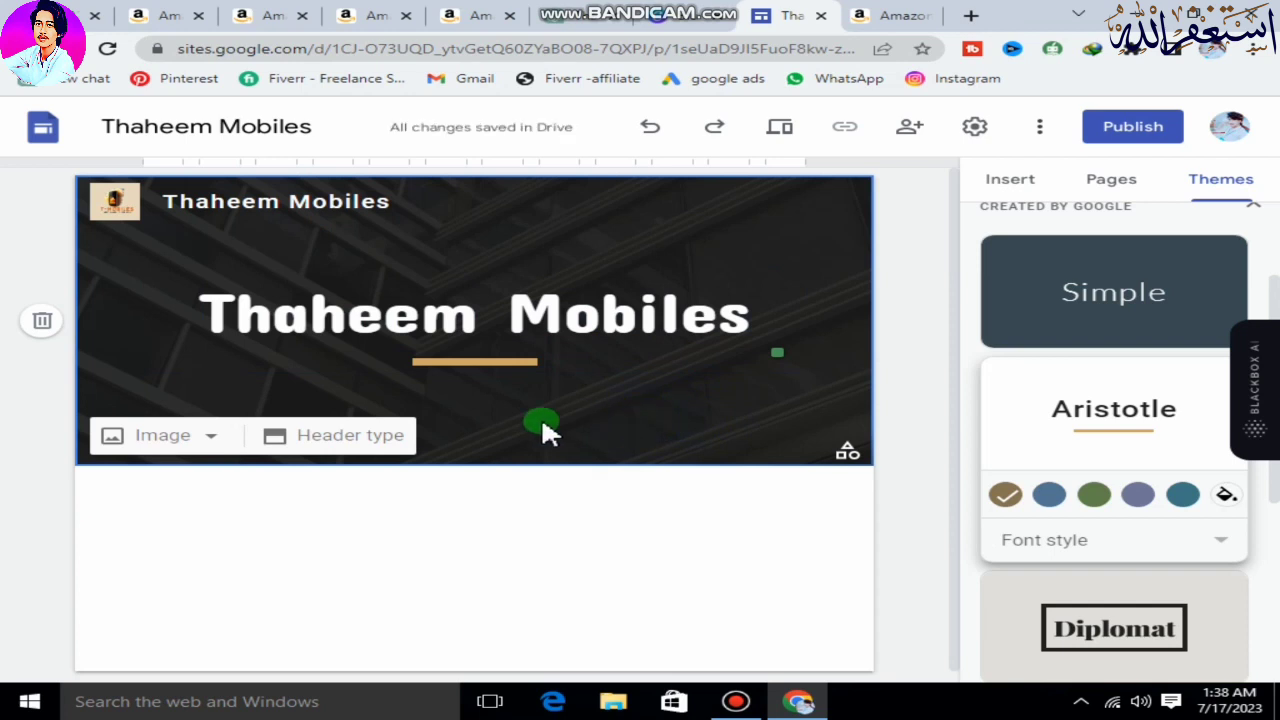
Try the Cover, Large banner and Title only header types on the home page, and switch back to Banner.
{"action": "left_click", "coordinate": [305, 435]}
{"action": "left_click", "coordinate": [513, 460]}
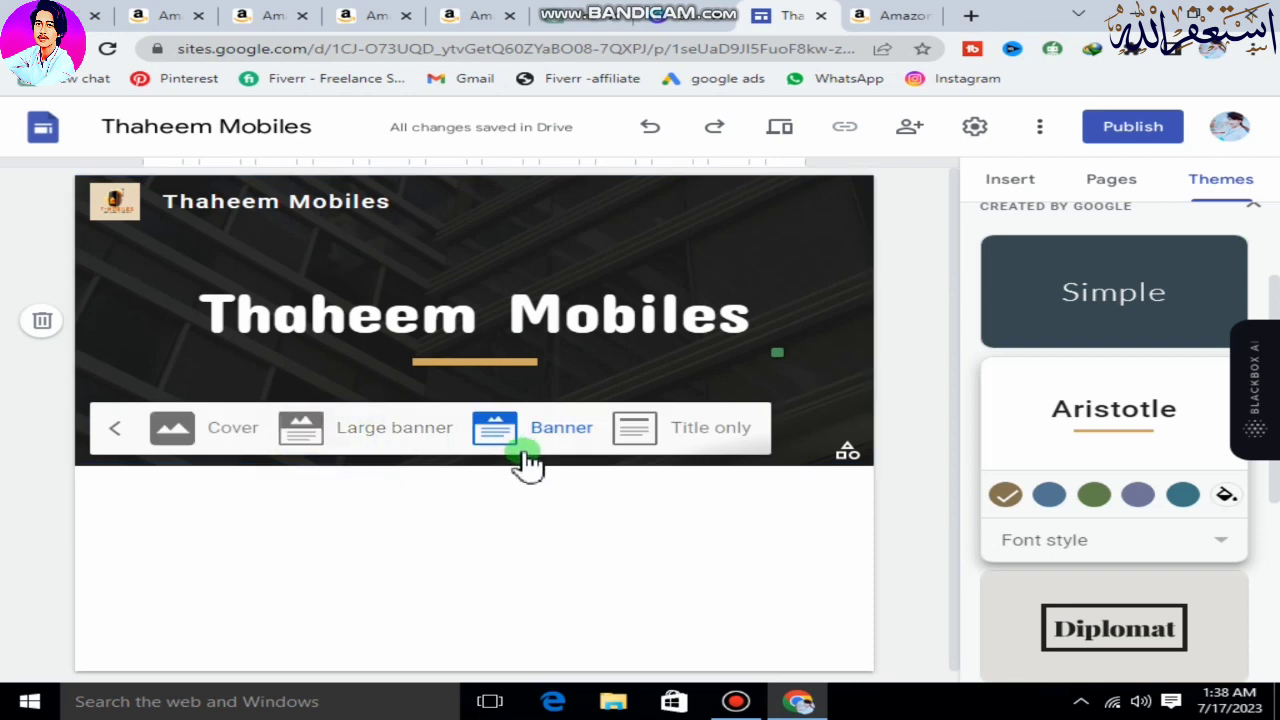
{"action": "left_click", "coordinate": [236, 432]}
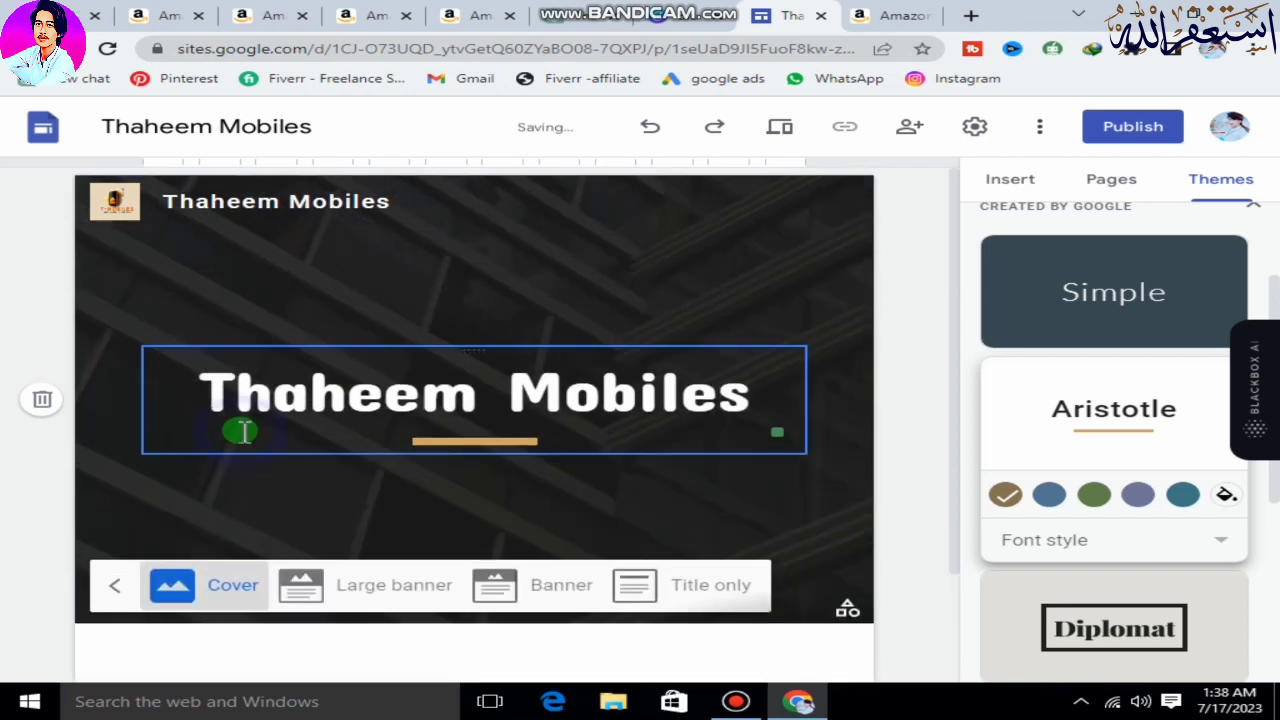
{"action": "left_click", "coordinate": [549, 657]}
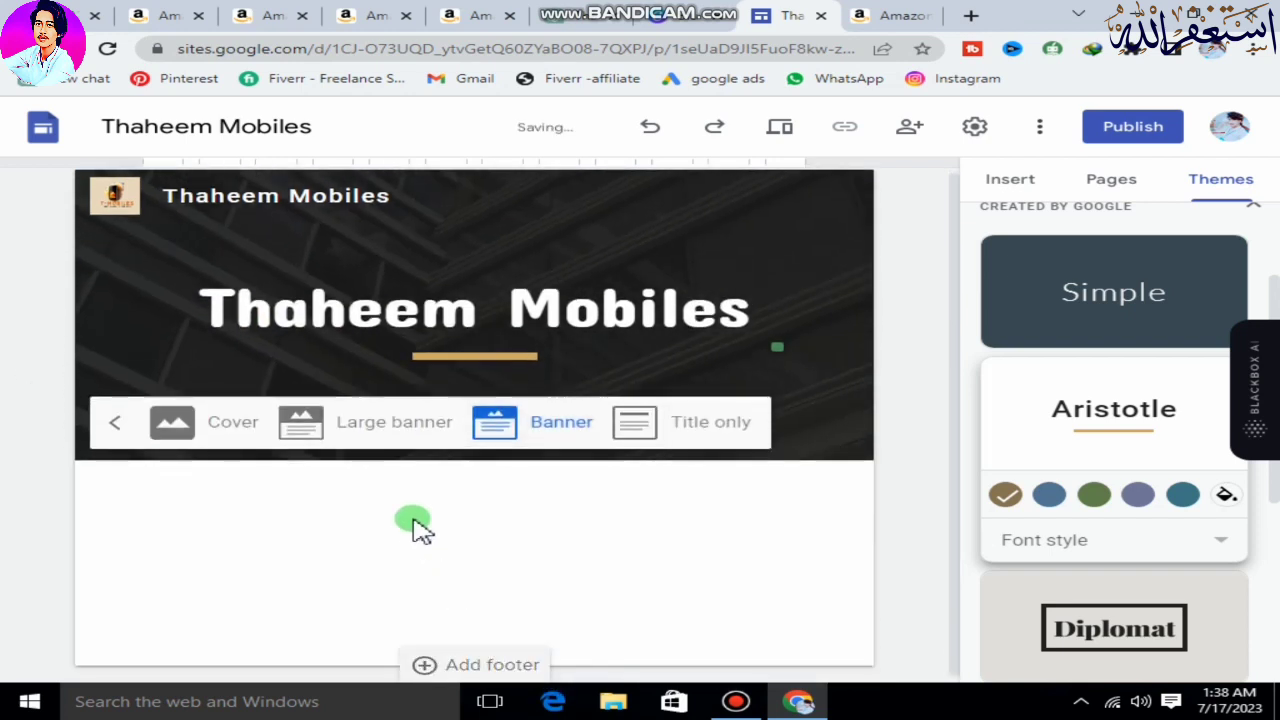
{"action": "left_click", "coordinate": [389, 423]}
{"action": "left_click", "coordinate": [686, 594]}
{"action": "left_click", "coordinate": [590, 340]}
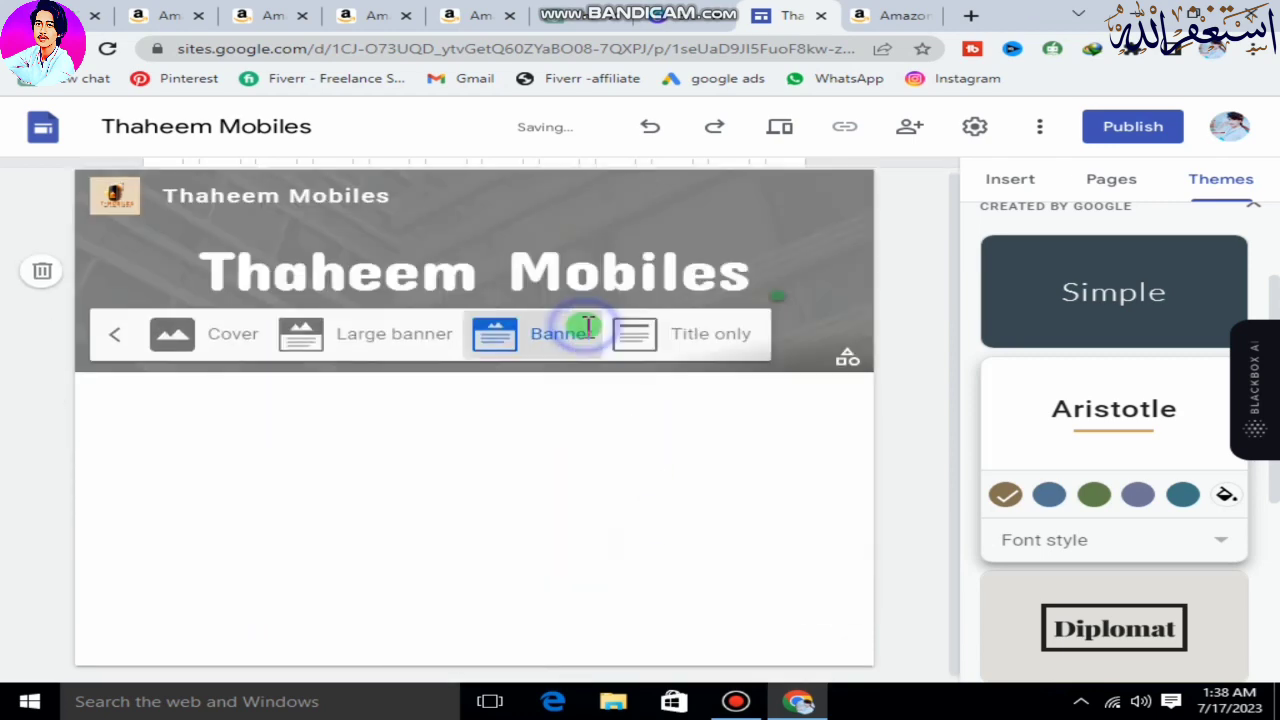
{"action": "left_click", "coordinate": [790, 232]}
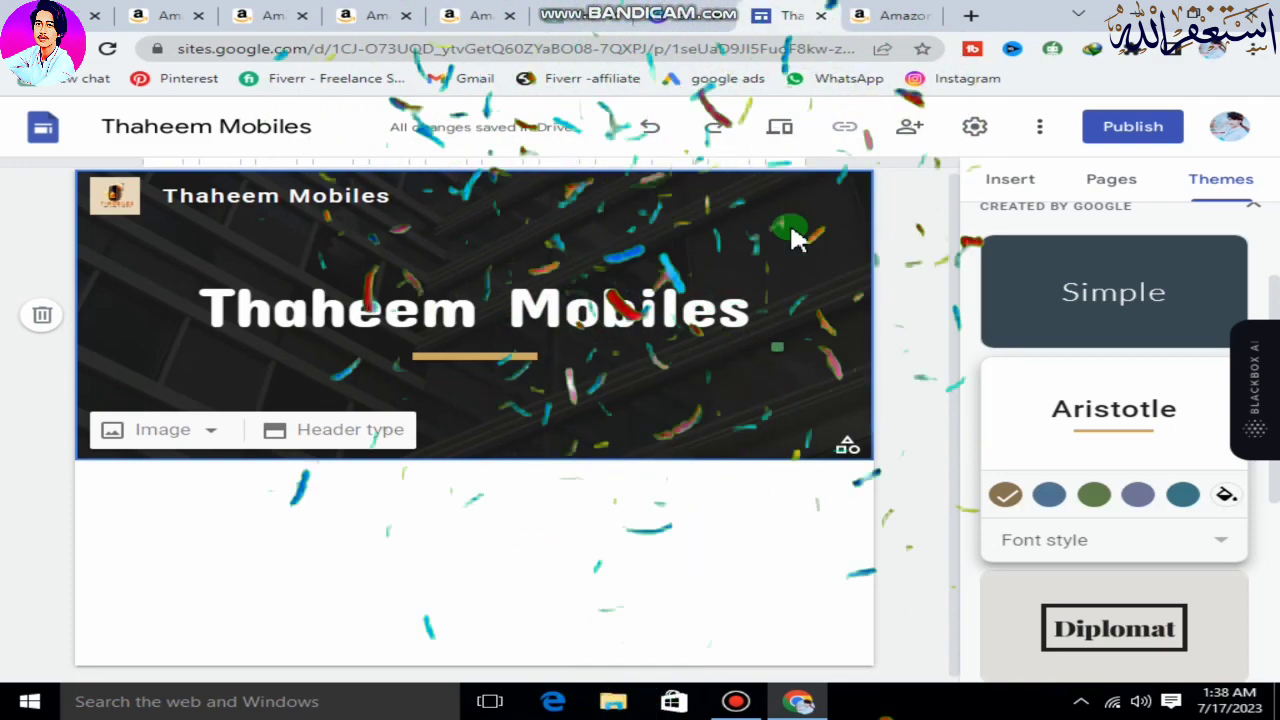
{"action": "left_click", "coordinate": [212, 432]}
{"action": "left_click", "coordinate": [684, 470]}
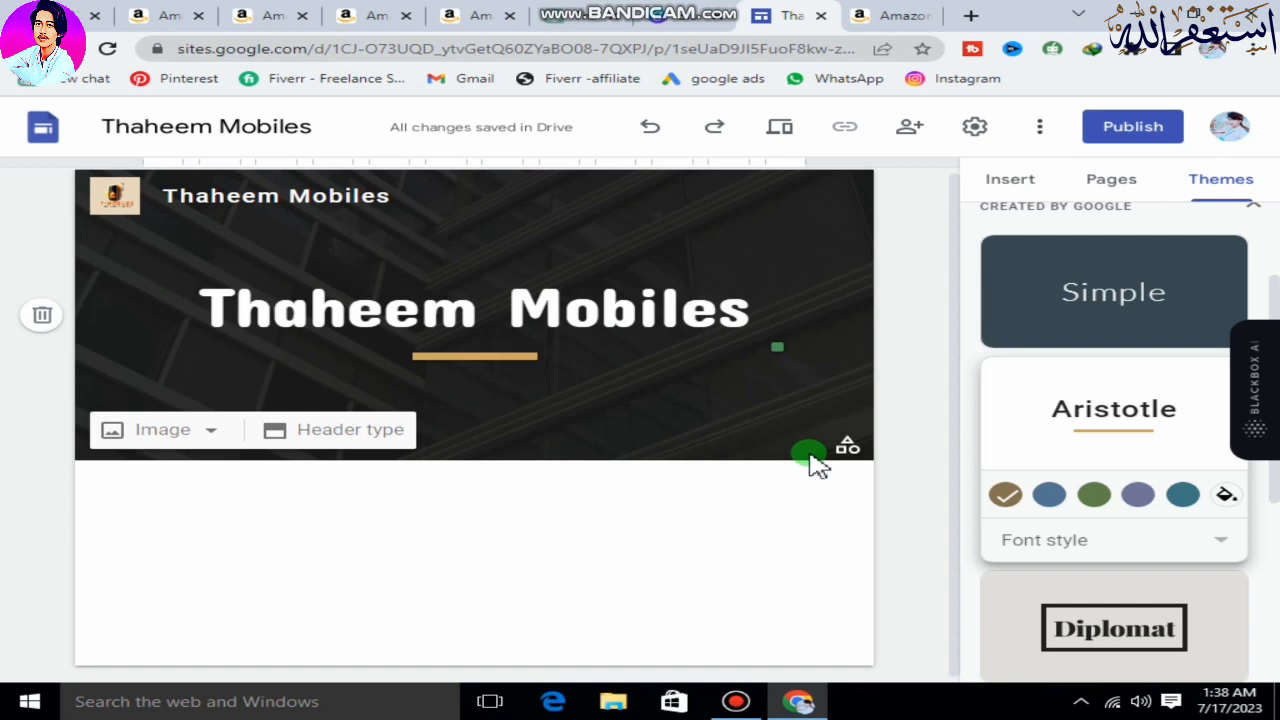
Add a subpage named "About Us" under the Home page.
{"action": "left_click", "coordinate": [1106, 188]}
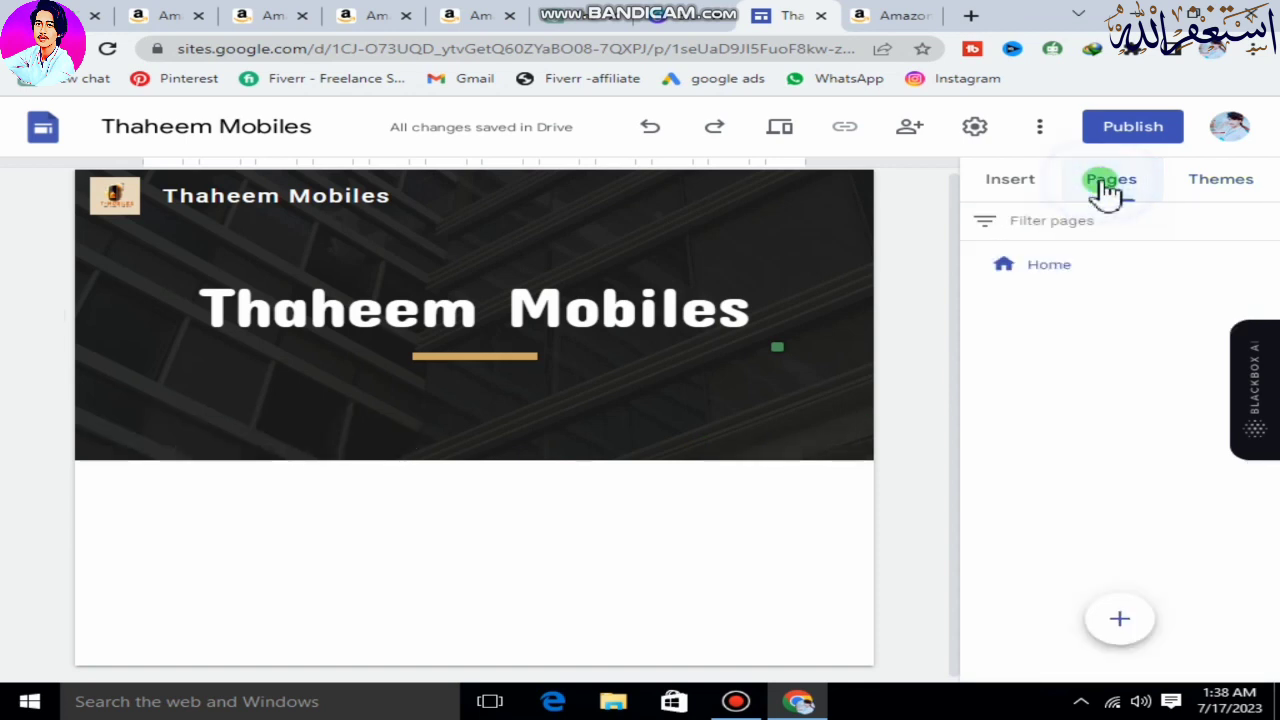
{"action": "mouse_move", "coordinate": [1249, 266]}
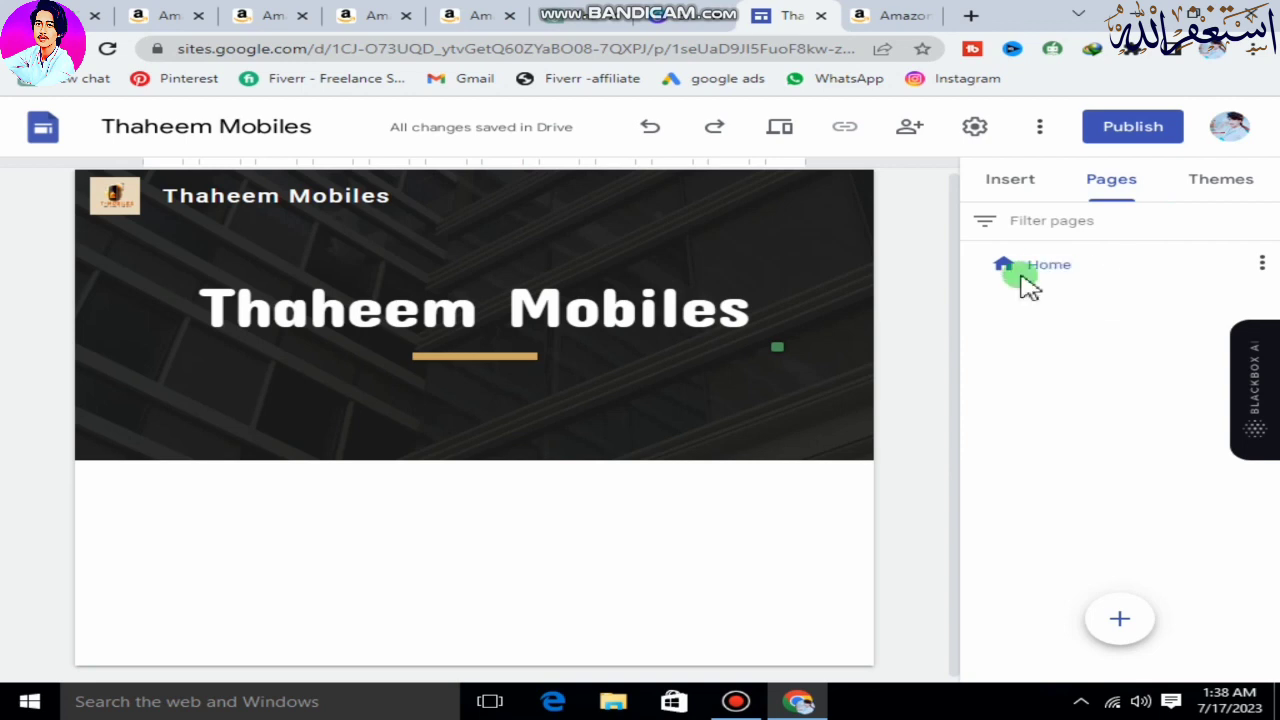
{"action": "left_click", "coordinate": [1265, 264]}
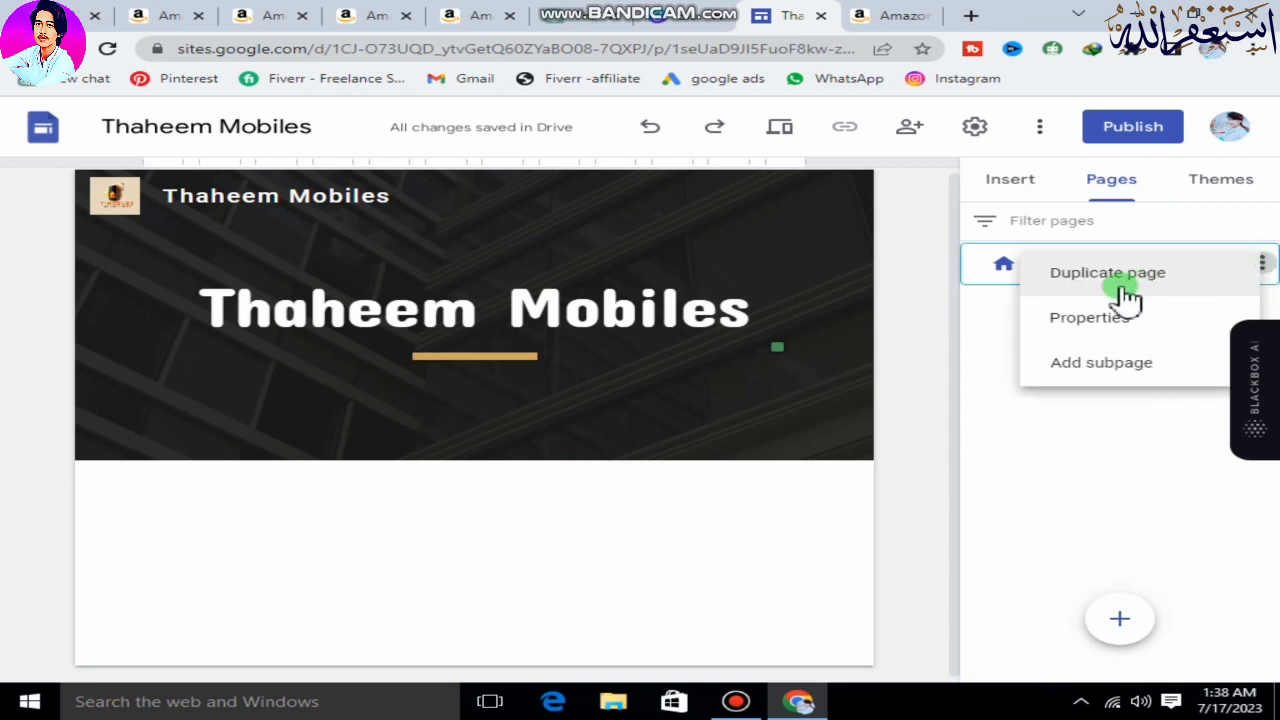
{"action": "left_click", "coordinate": [1088, 364]}
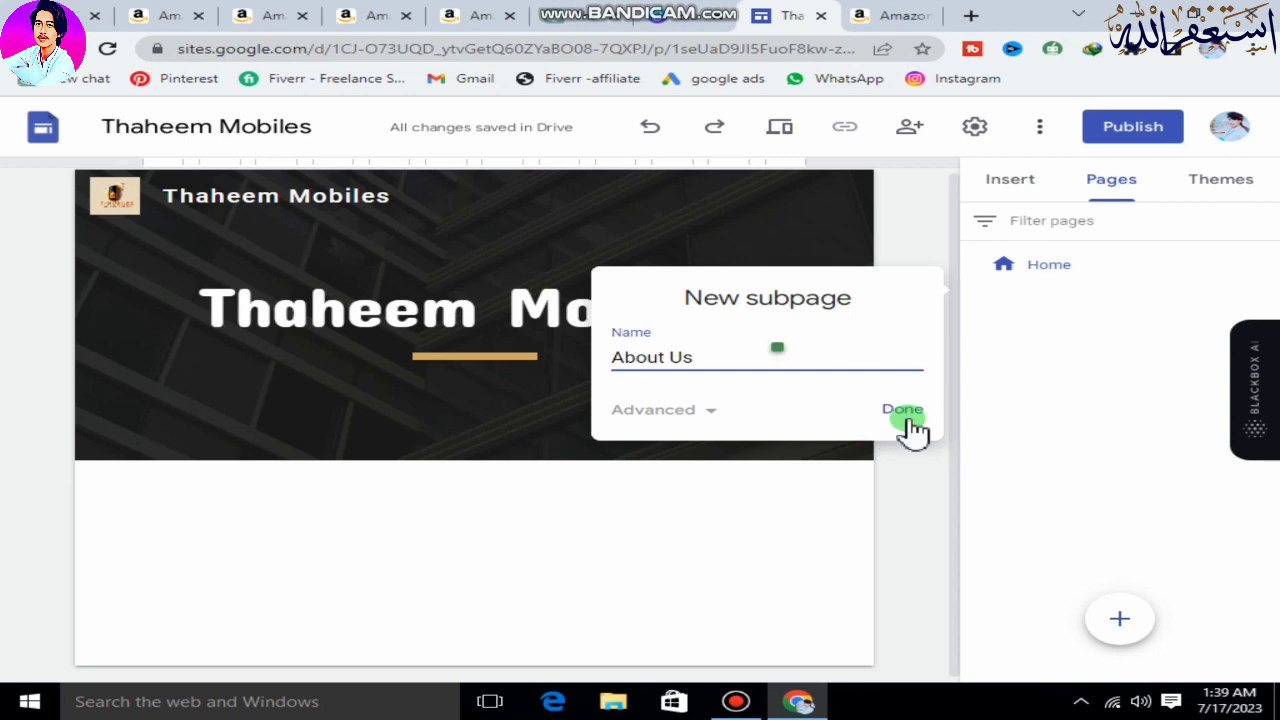
{"action": "left_click", "coordinate": [905, 418]}
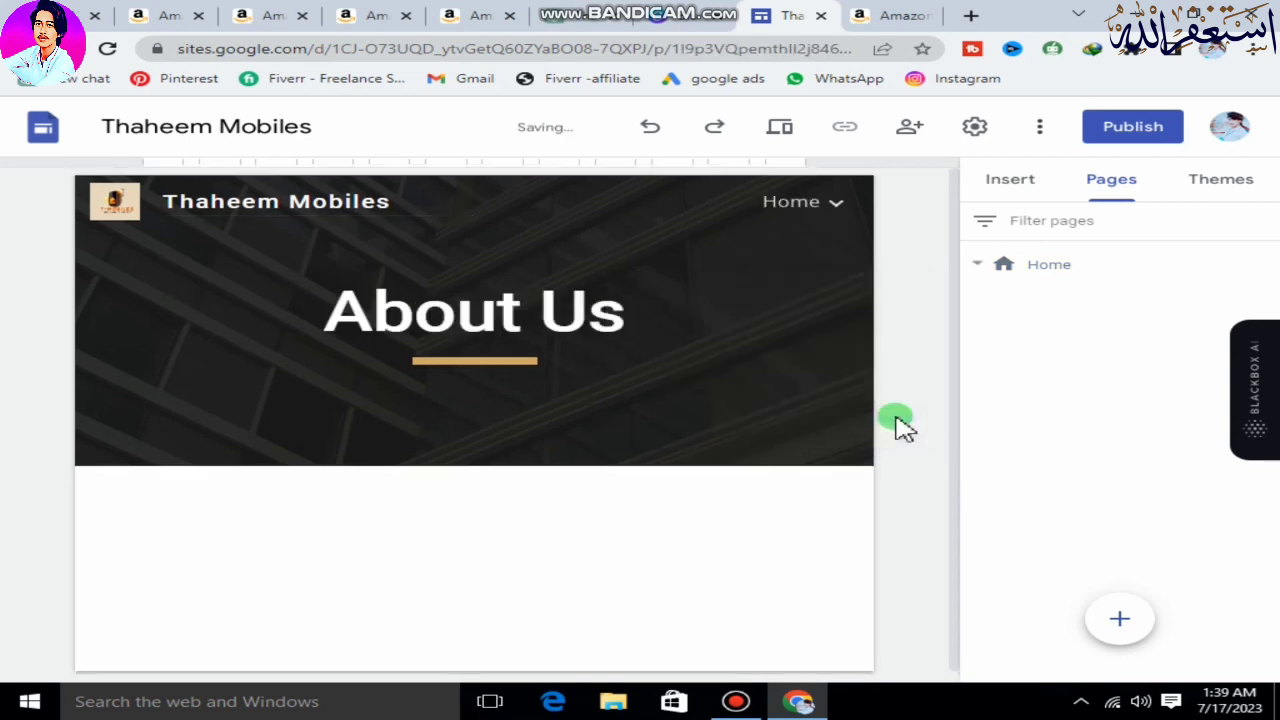
Add a subpage named "Privacy Policy" under the Home page.
{"action": "left_click", "coordinate": [1262, 264]}
{"action": "left_click", "coordinate": [1137, 362]}
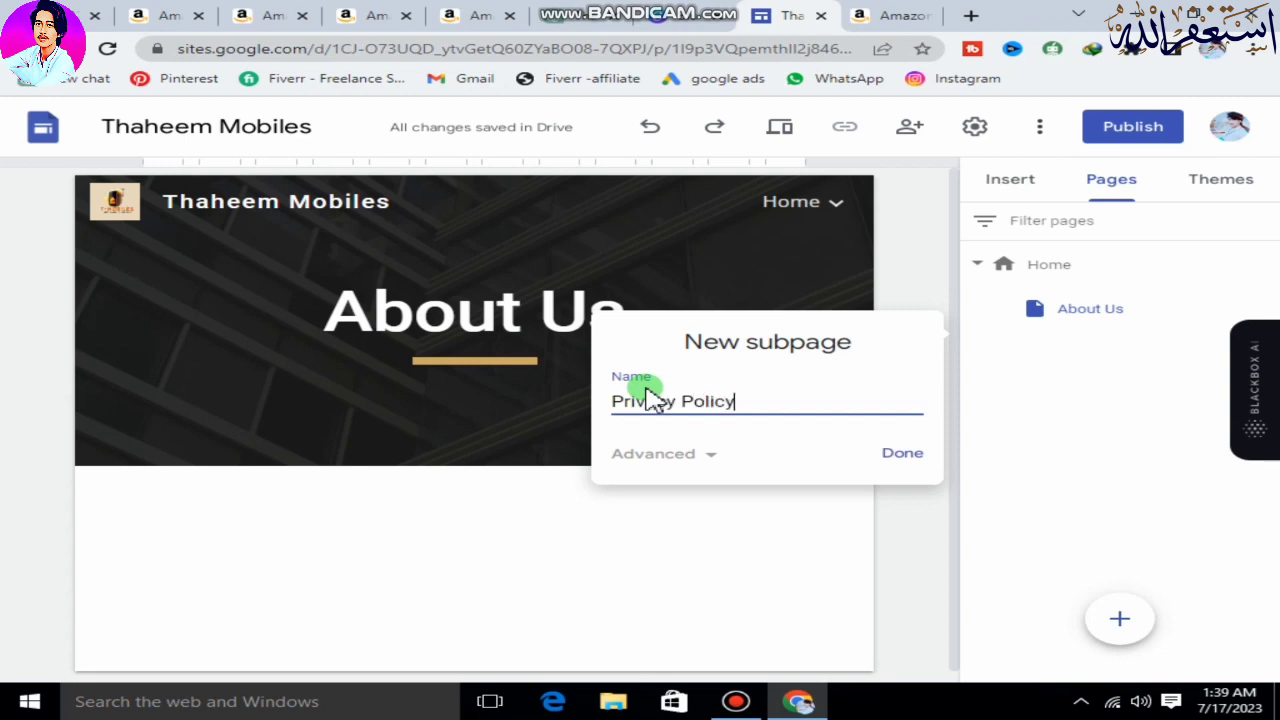
{"action": "left_click", "coordinate": [903, 456]}
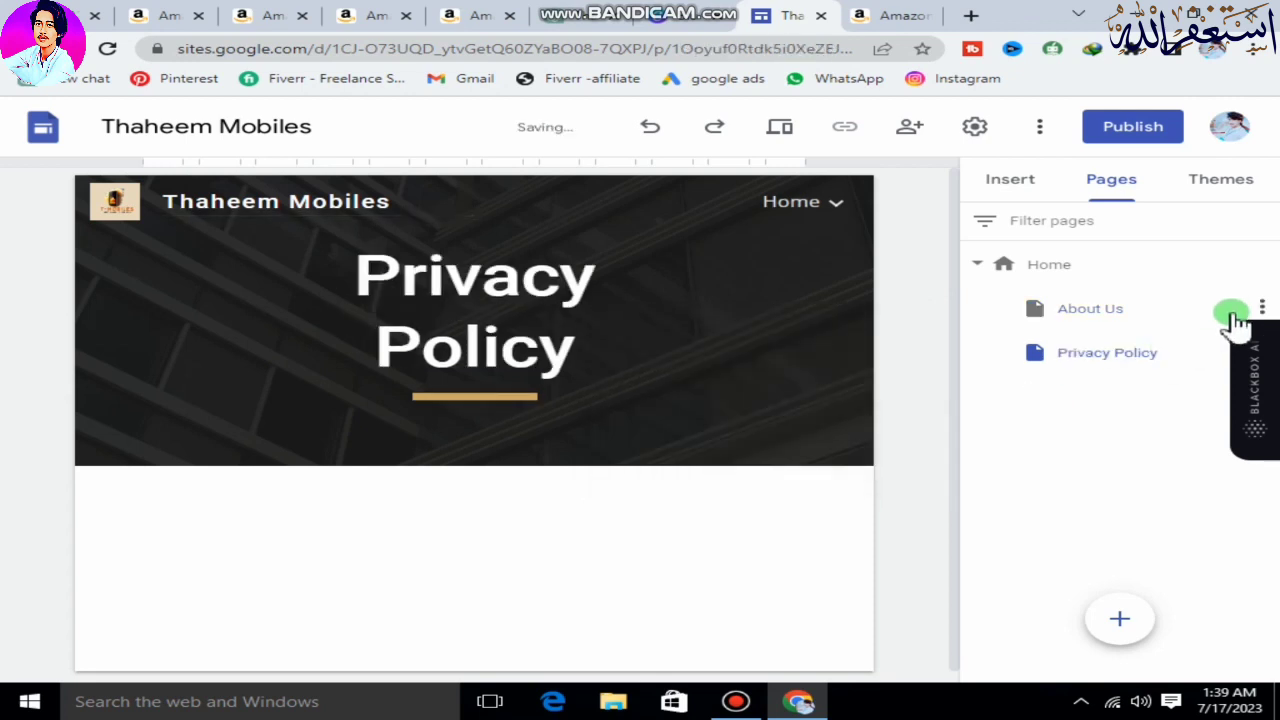
Add a subpage named "Terms and Conditions" under the Home page.
{"action": "left_click", "coordinate": [1262, 263]}
{"action": "left_click", "coordinate": [1095, 370]}
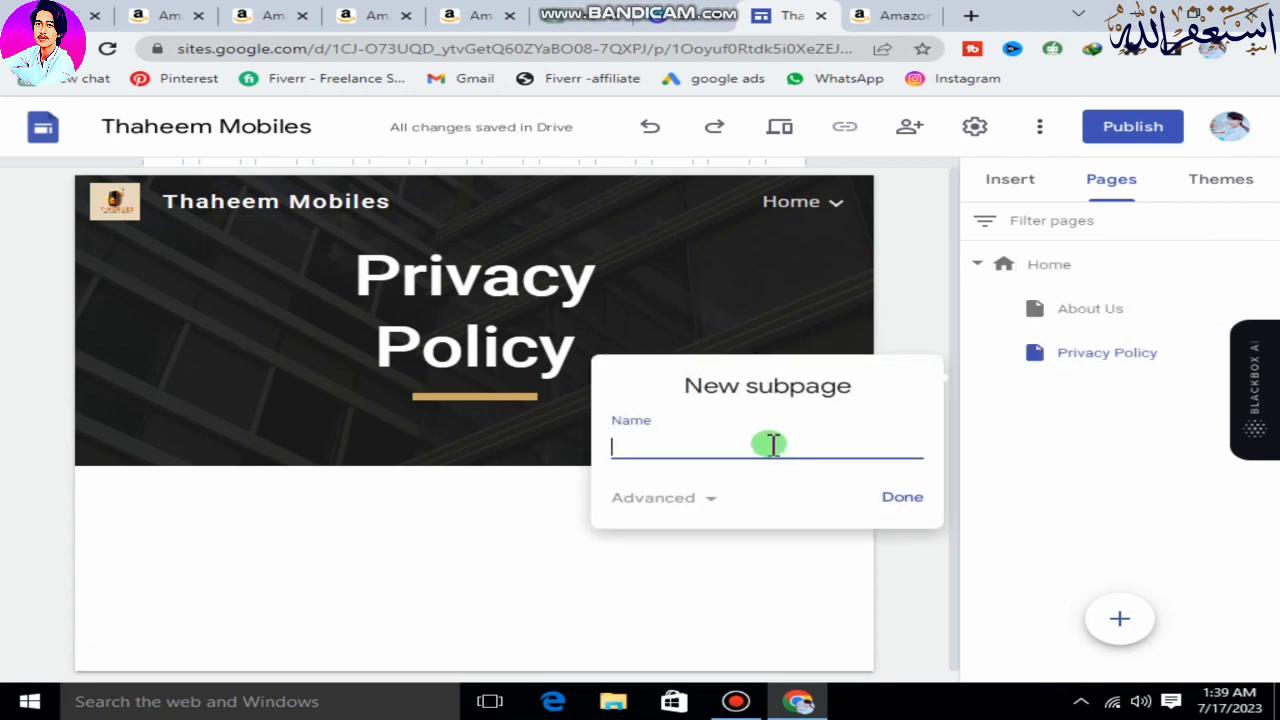
{"action": "type", "text": "Terms and Conditions"}
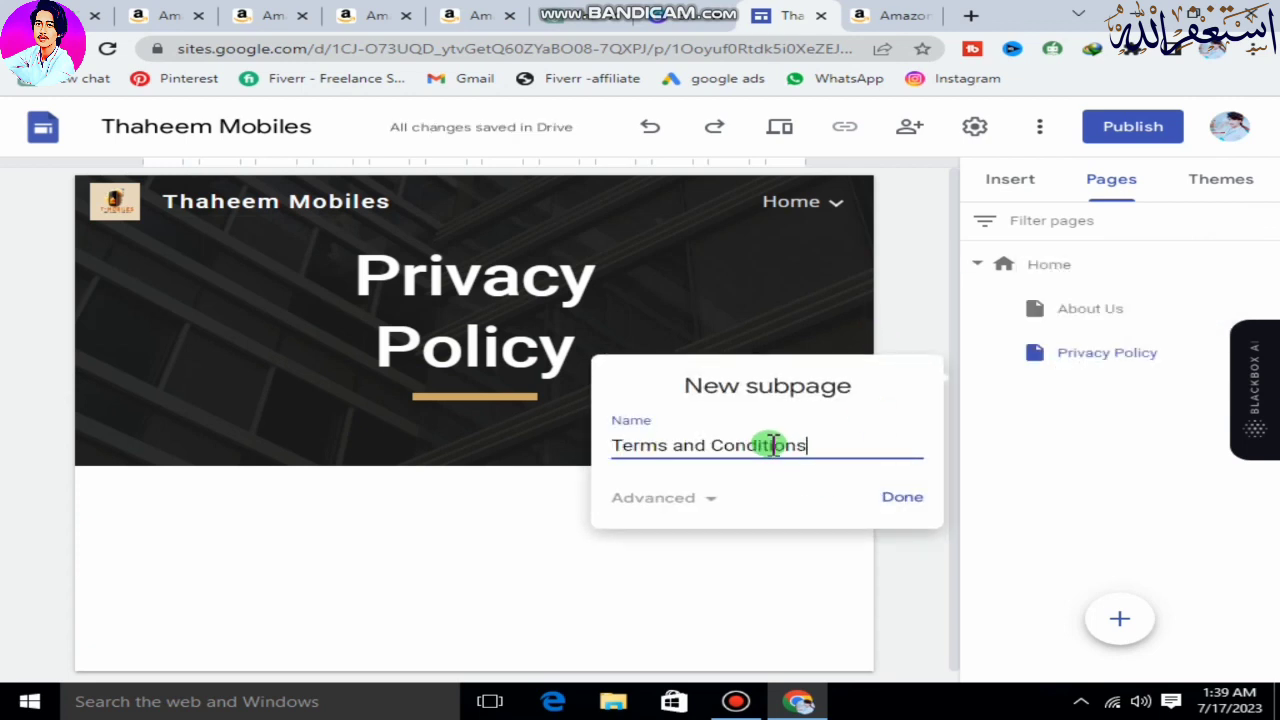
{"action": "left_click", "coordinate": [906, 494]}
Open the About Us page and rewrite its title as "ABOUT US" in a heavy serif display font.
{"action": "left_click", "coordinate": [831, 205]}
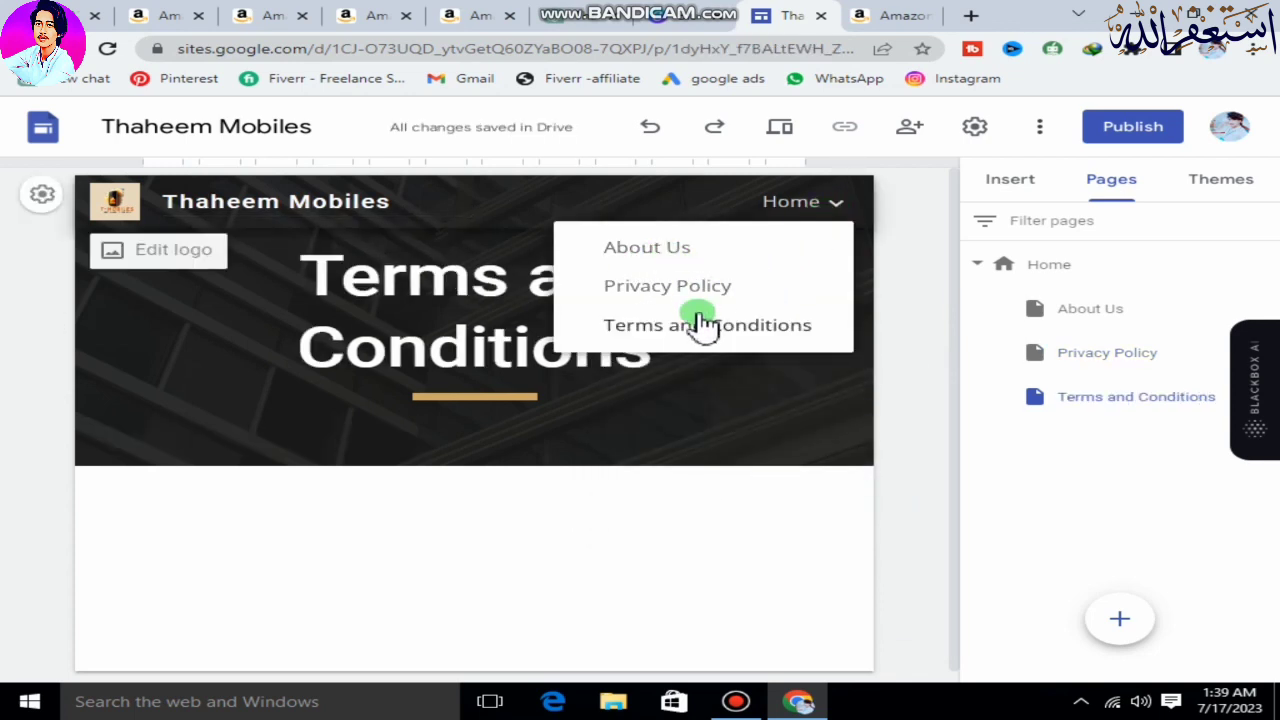
{"action": "left_click", "coordinate": [700, 250]}
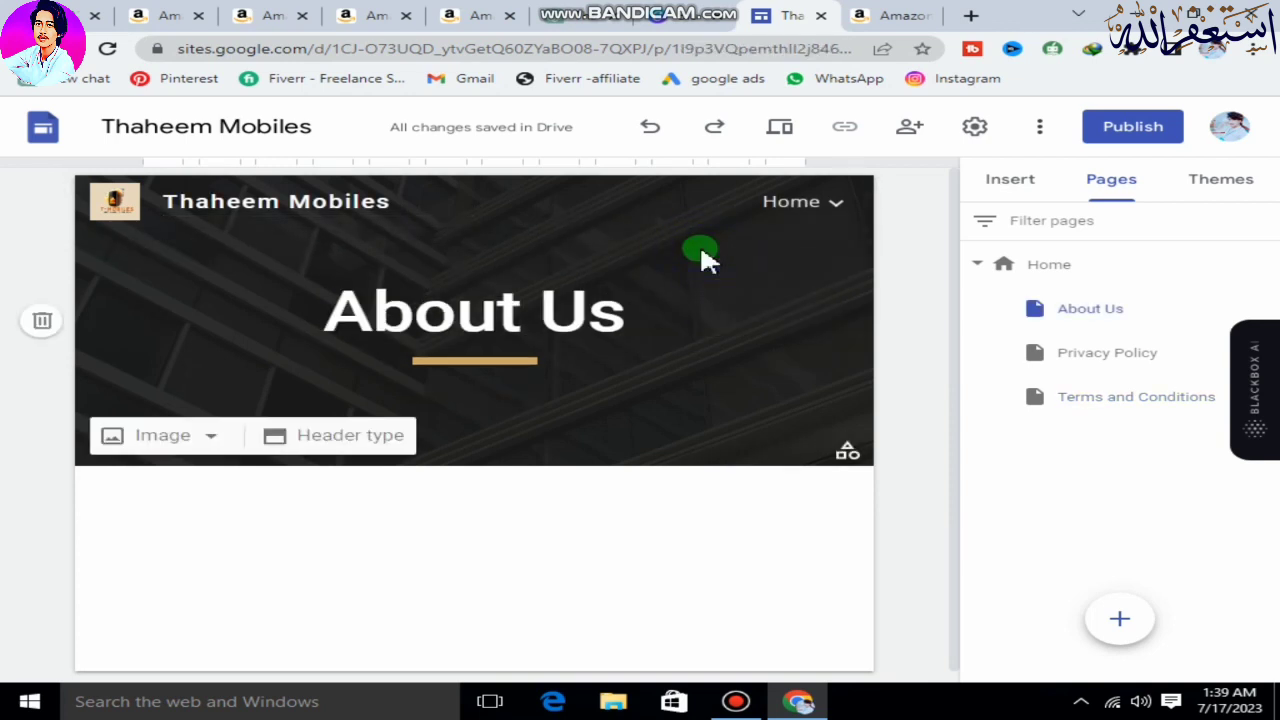
{"action": "left_click", "coordinate": [612, 314]}
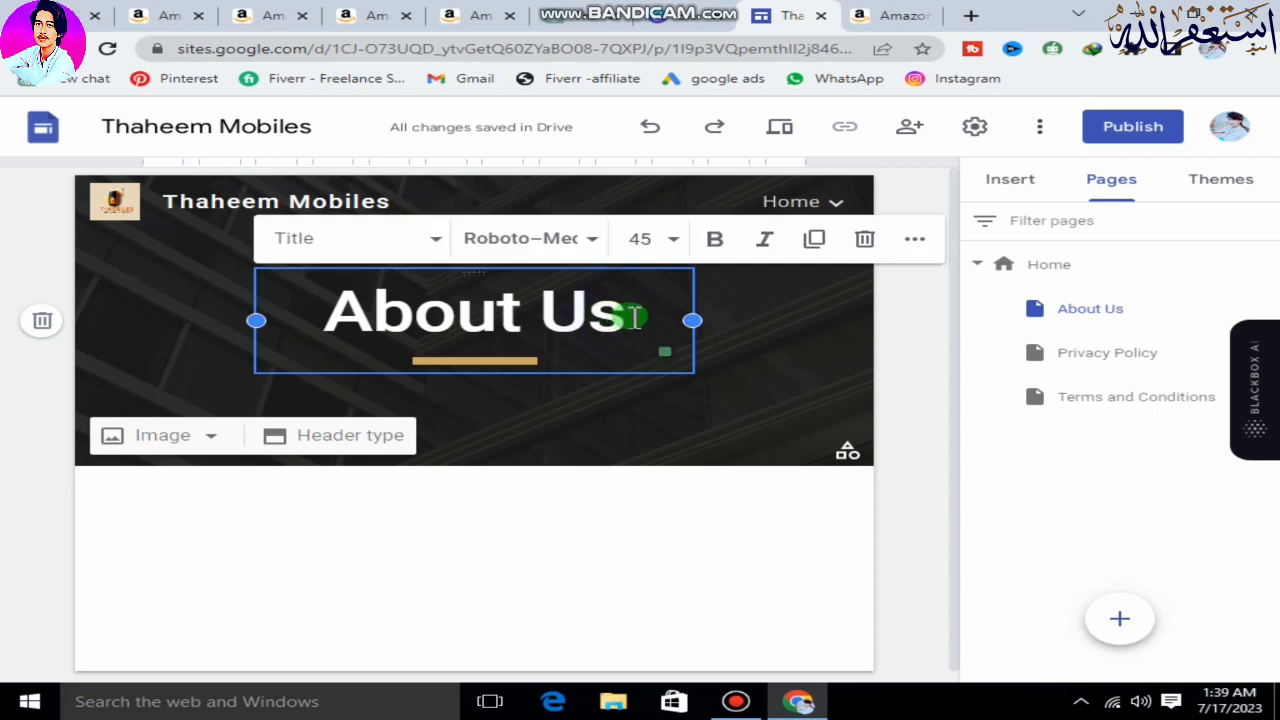
{"action": "key", "text": "BackSpace"}
{"action": "type", "text": "S"}
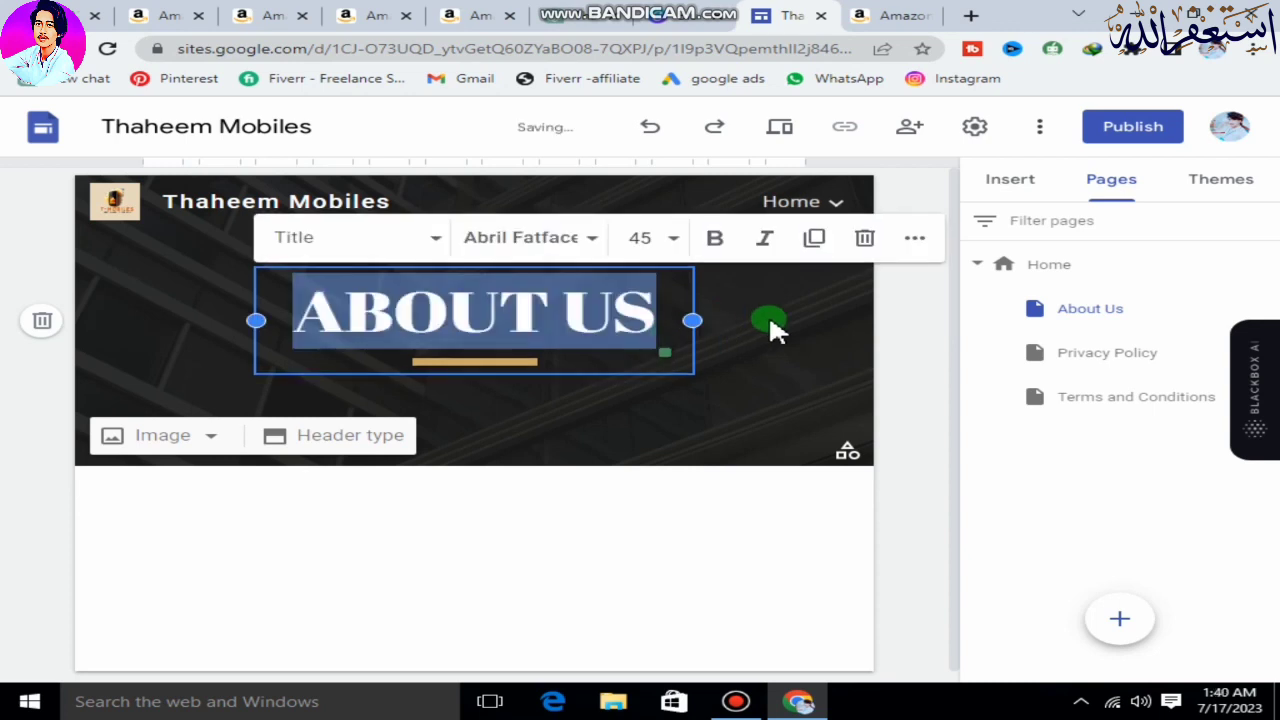
{"action": "left_click", "coordinate": [768, 314]}
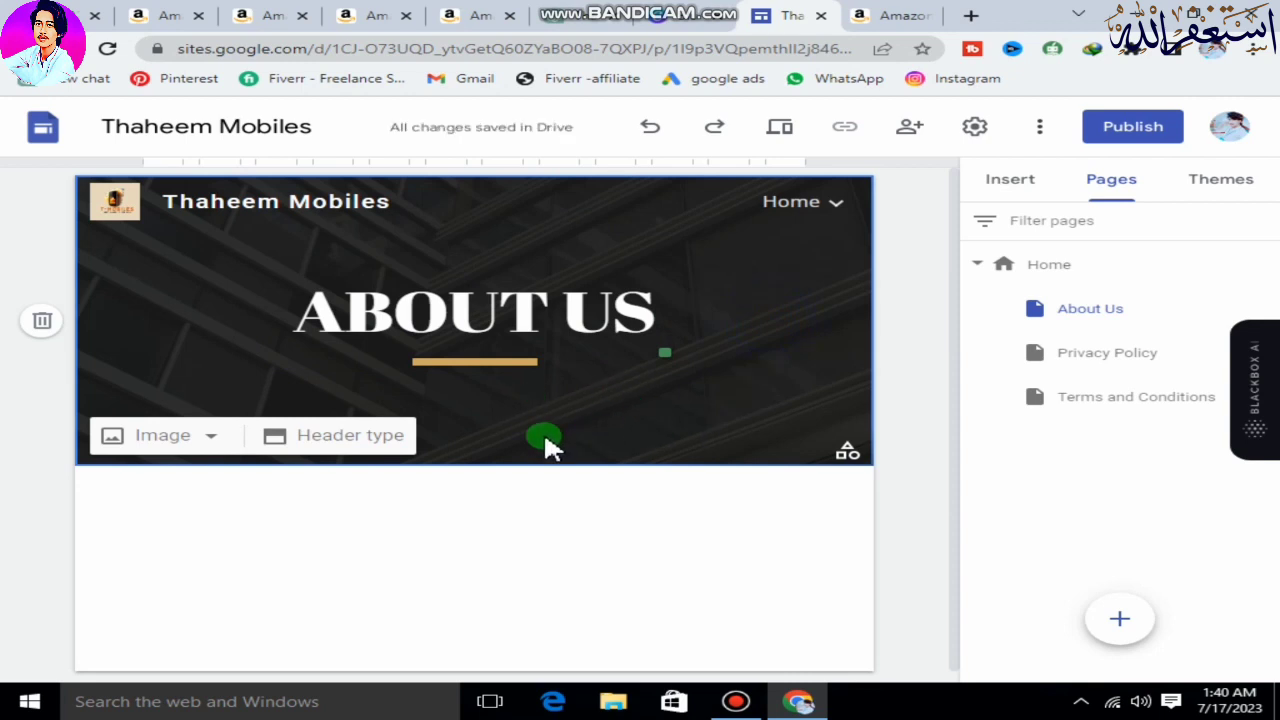
Switch to ChatGPT and copy the full generated introduction text about the Thaheem Mobiles website.
{"action": "scroll", "coordinate": [697, 486], "scroll_direction": "down", "scroll_amount": 1}
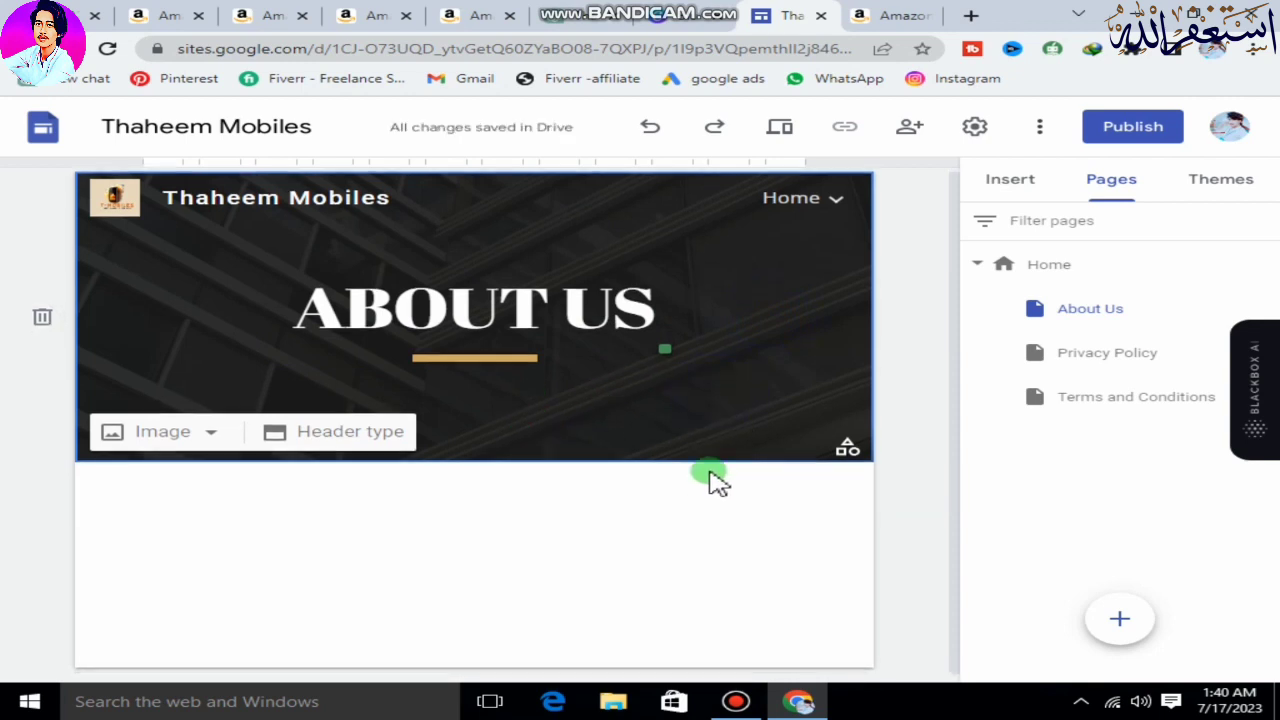
{"action": "double_click", "coordinate": [432, 494]}
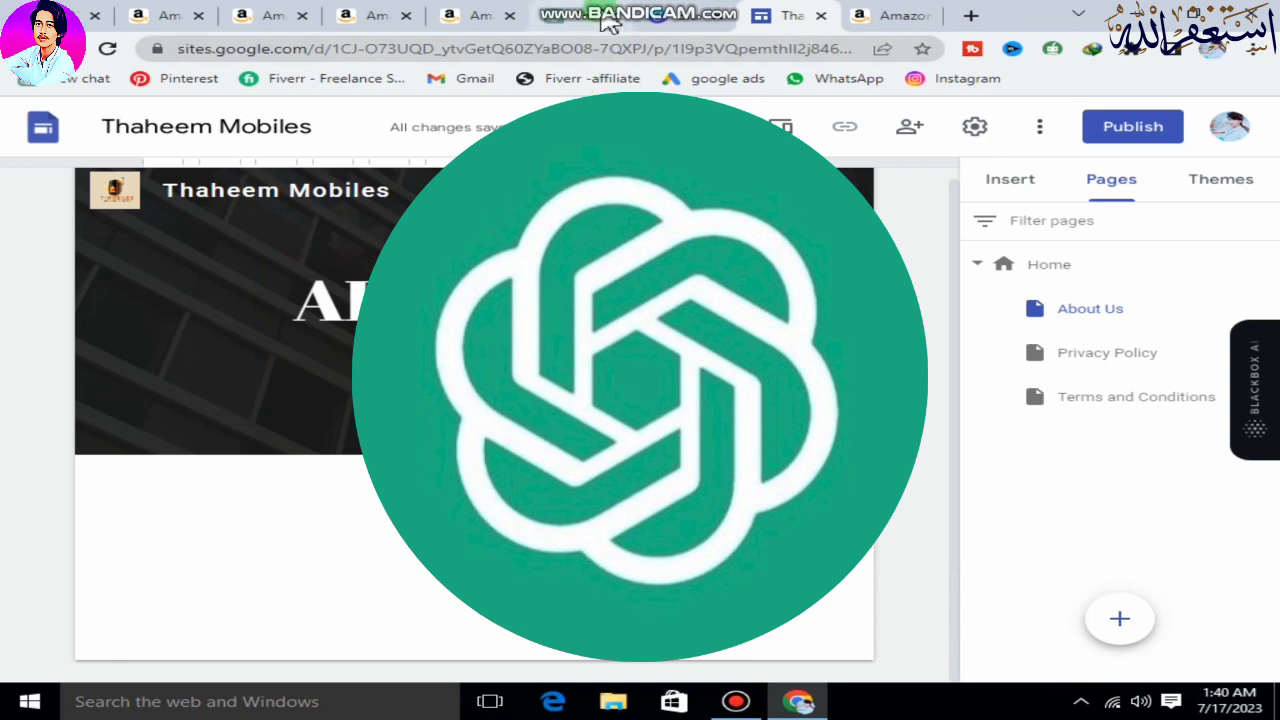
{"action": "left_click", "coordinate": [602, 15]}
{"action": "scroll", "coordinate": [680, 370], "scroll_direction": "up", "scroll_amount": 2}
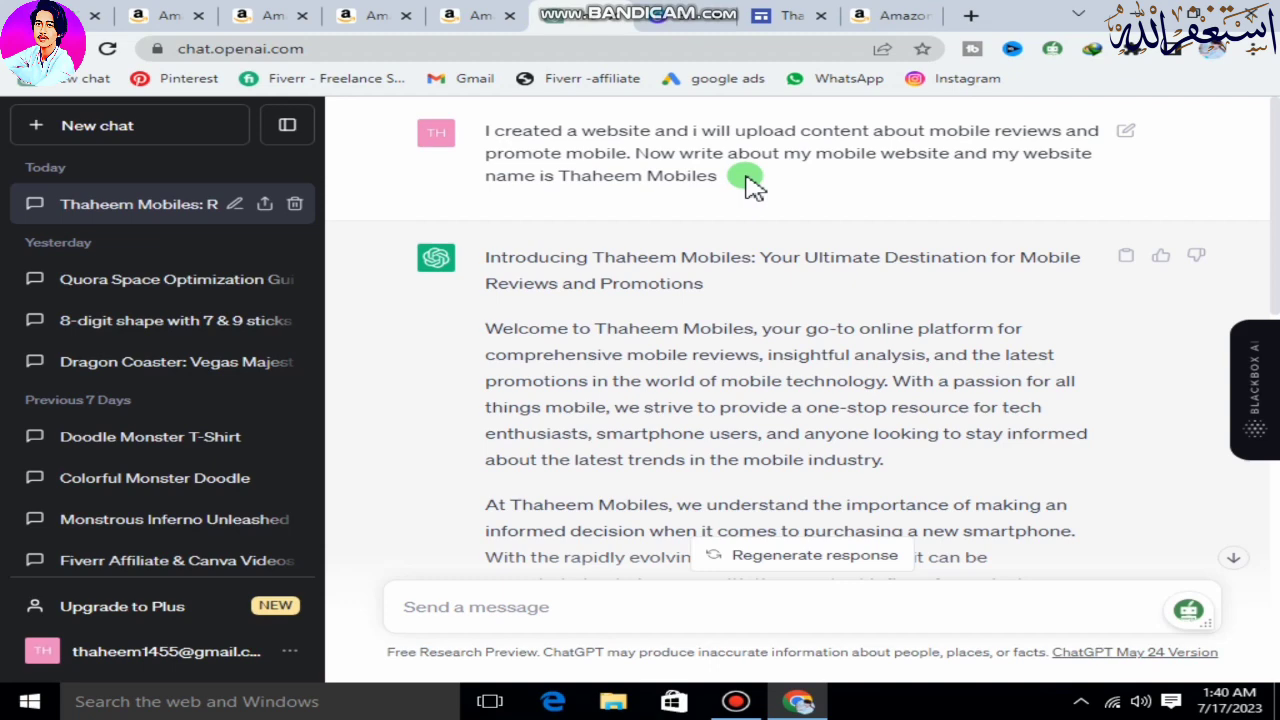
{"action": "scroll", "coordinate": [755, 185], "scroll_direction": "down", "scroll_amount": 3}
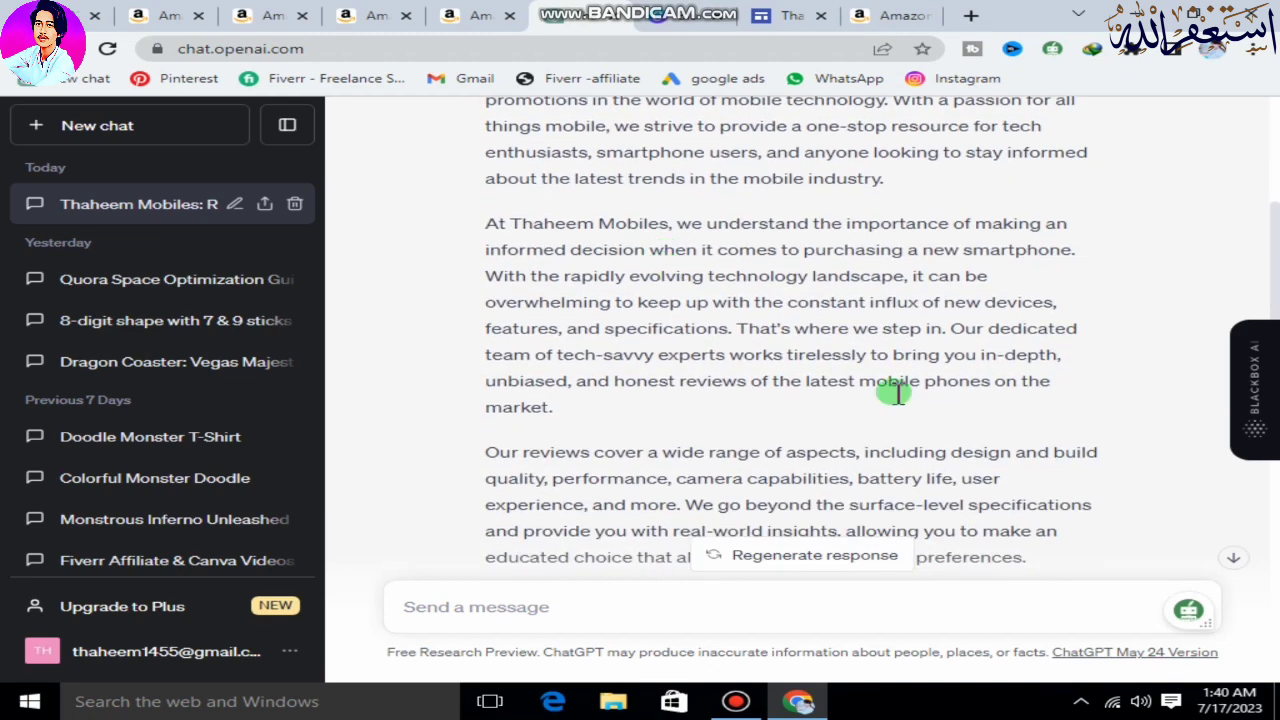
{"action": "scroll", "coordinate": [757, 366], "scroll_direction": "down", "scroll_amount": 6}
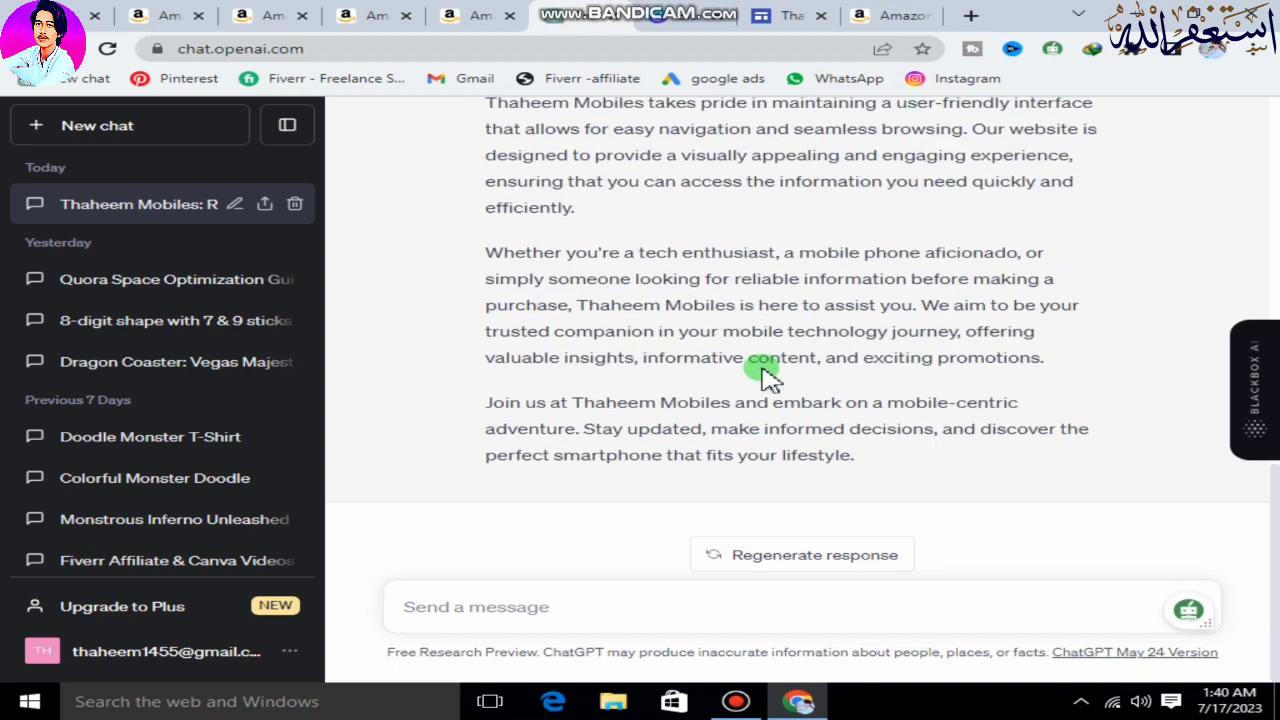
{"action": "left_click_drag", "start_coordinate": [866, 462], "coordinate": [591, 409]}
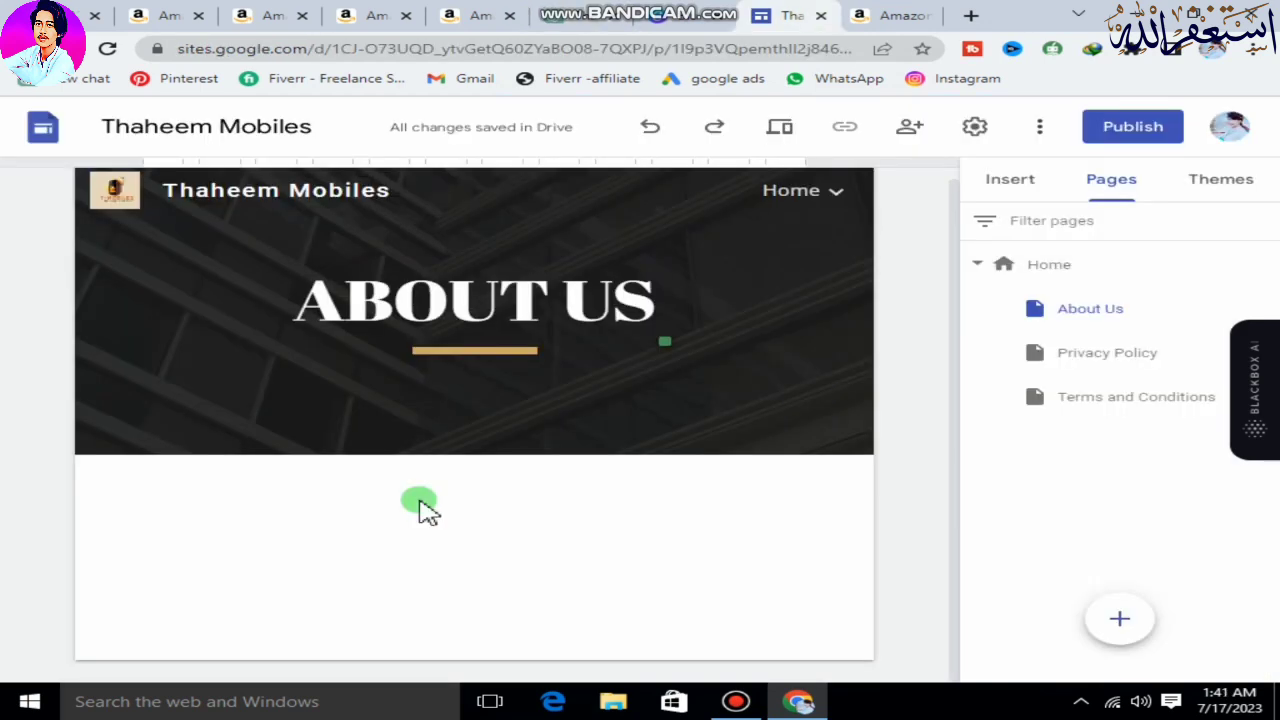
Insert a text box below the About Us page header and paste the copied website introduction into it.
{"action": "left_click", "coordinate": [1010, 190]}
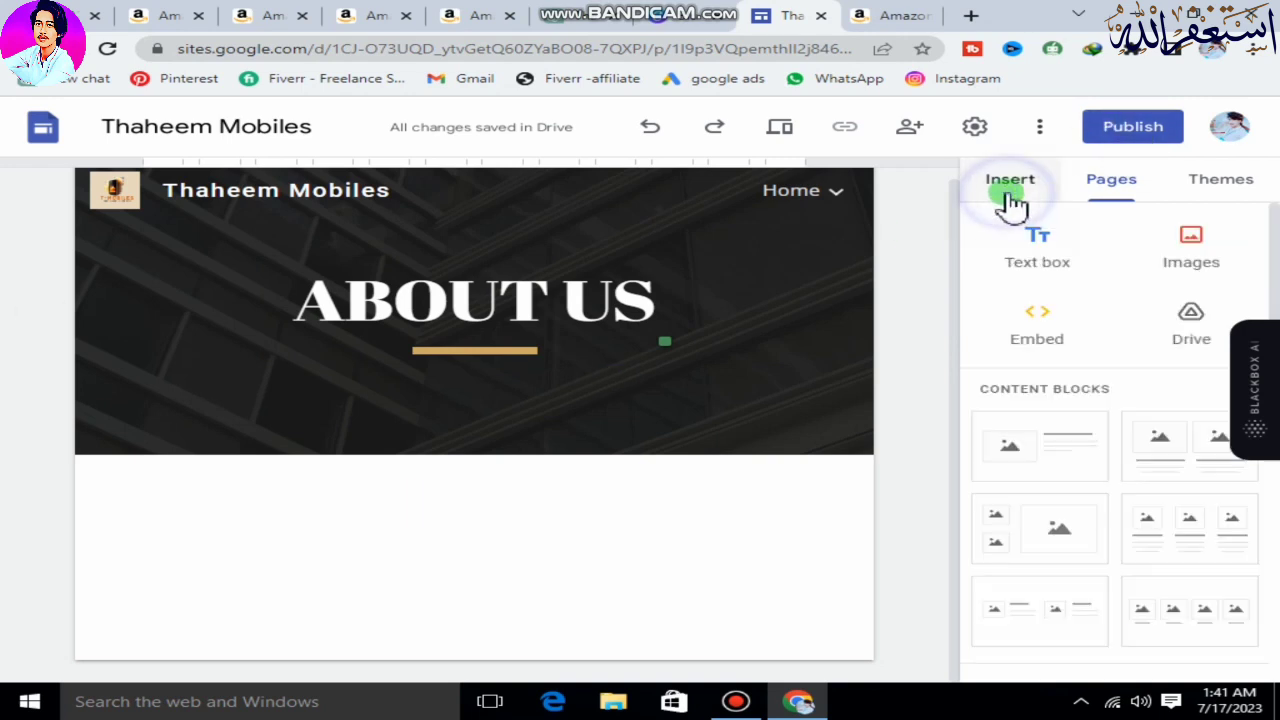
{"action": "left_click", "coordinate": [1037, 262]}
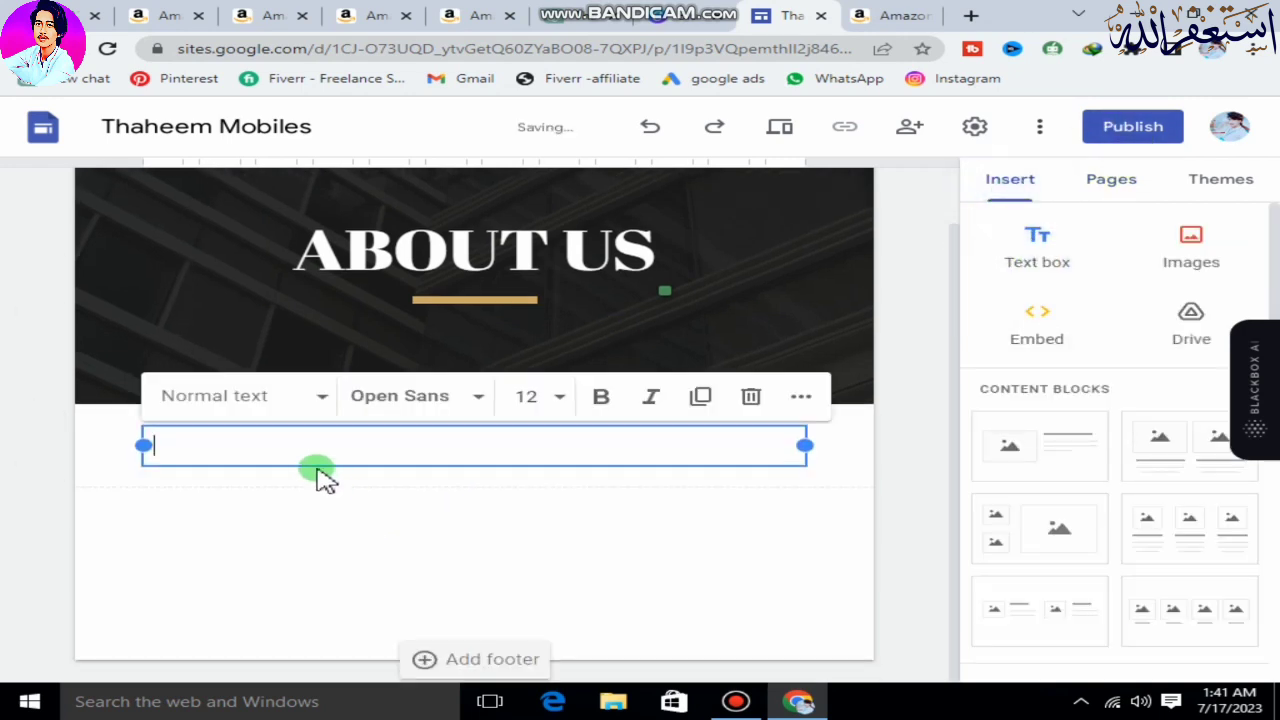
{"action": "left_click", "coordinate": [305, 457]}
{"action": "key", "text": "ctrl+v"}
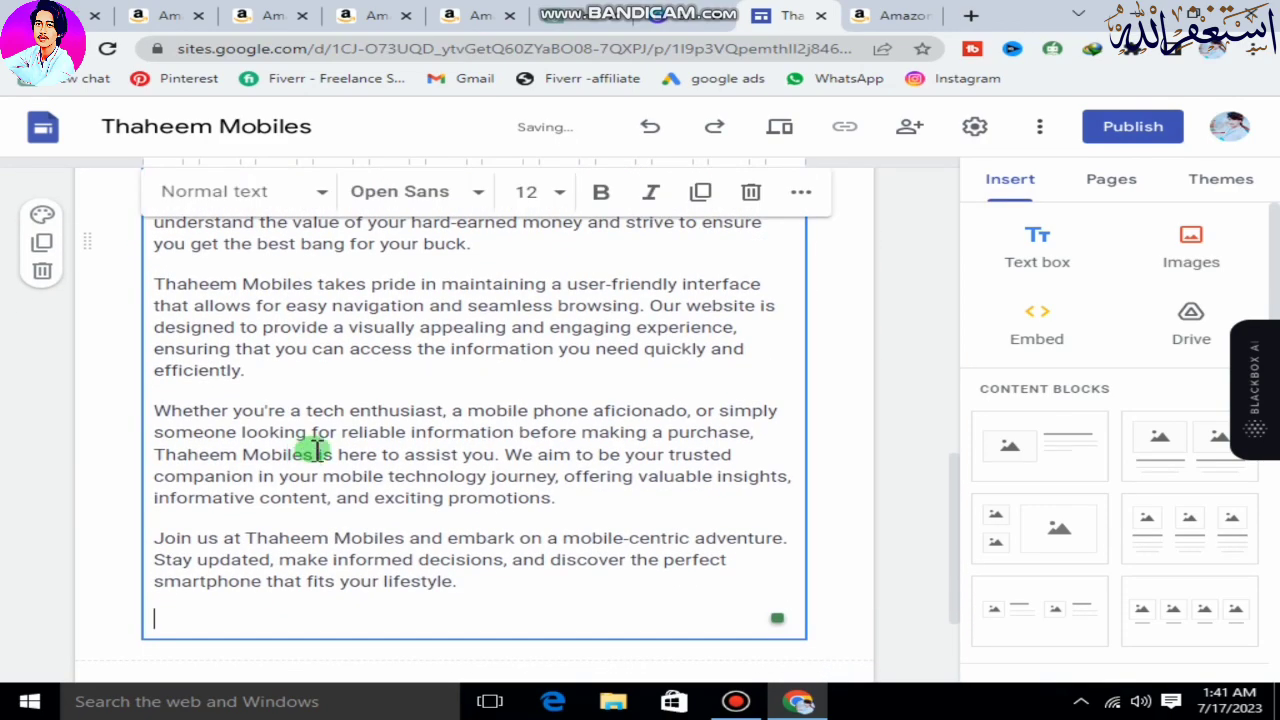
{"action": "scroll", "coordinate": [357, 437], "scroll_direction": "up", "scroll_amount": 8}
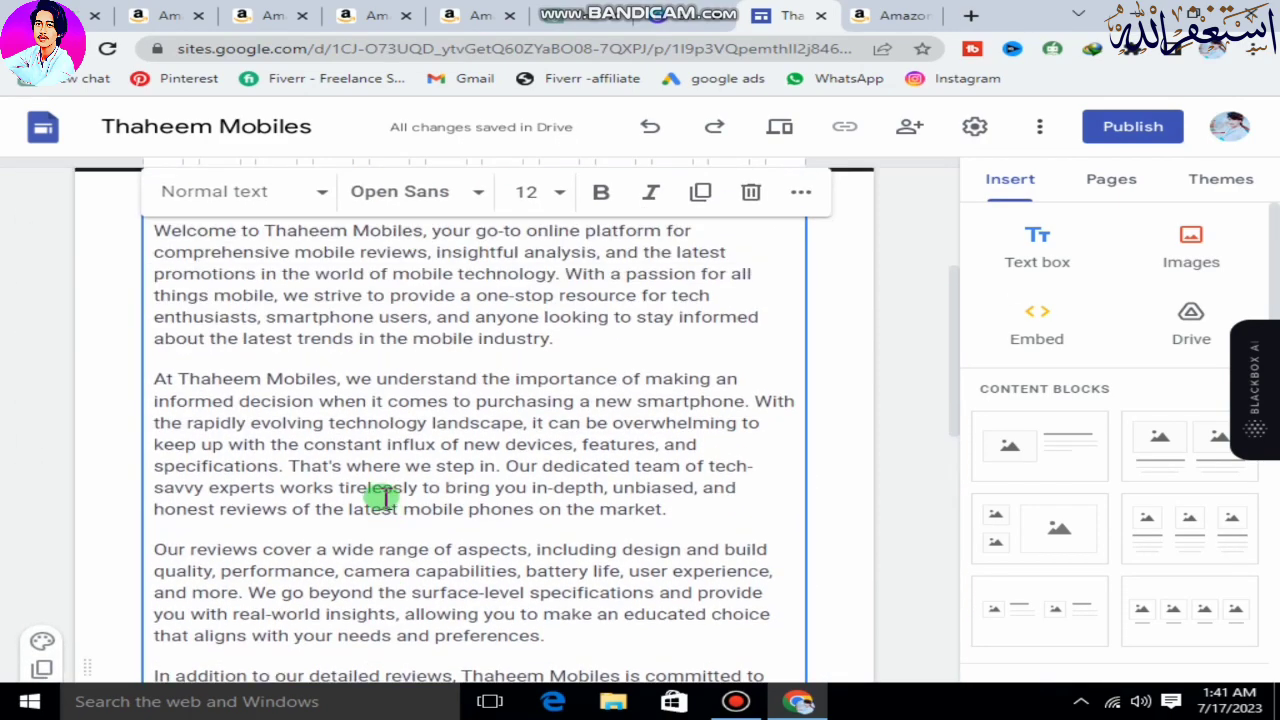
Make the name "Thaheem Mobiles" bold in the opening sentence of the About Us introduction.
{"action": "scroll", "coordinate": [383, 497], "scroll_direction": "up", "scroll_amount": 3}
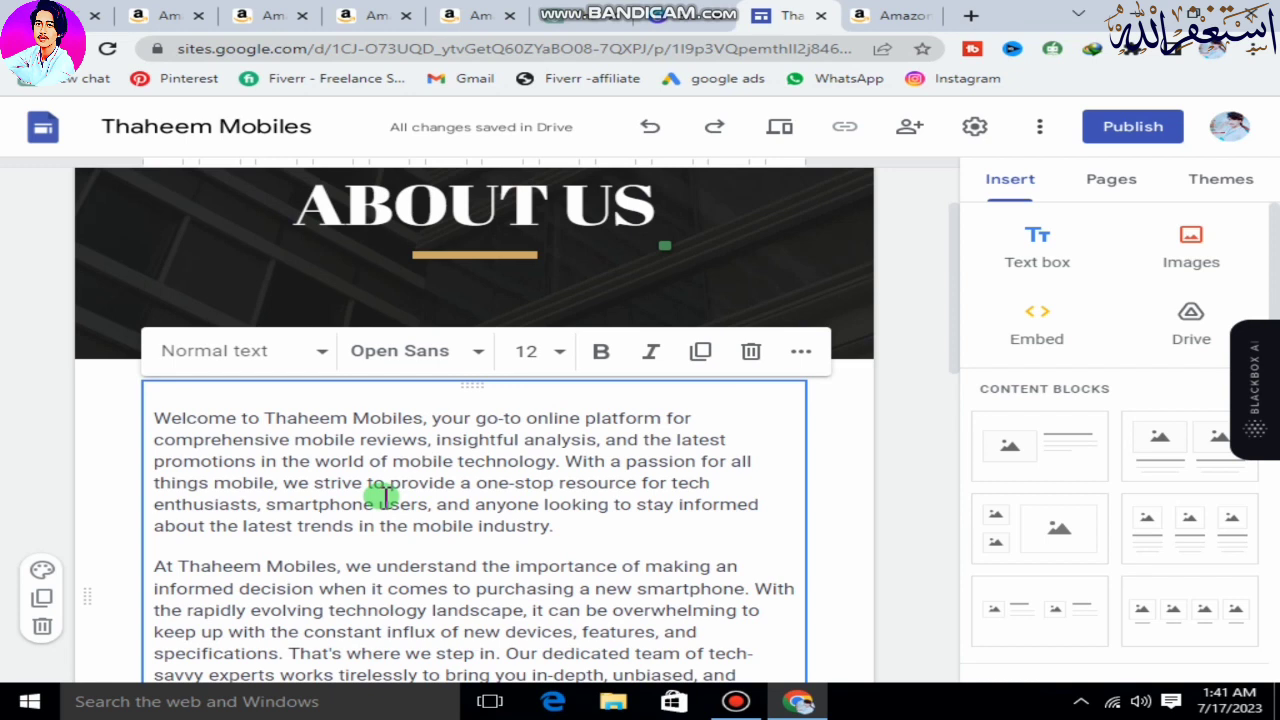
{"action": "left_click_drag", "start_coordinate": [421, 418], "coordinate": [263, 420]}
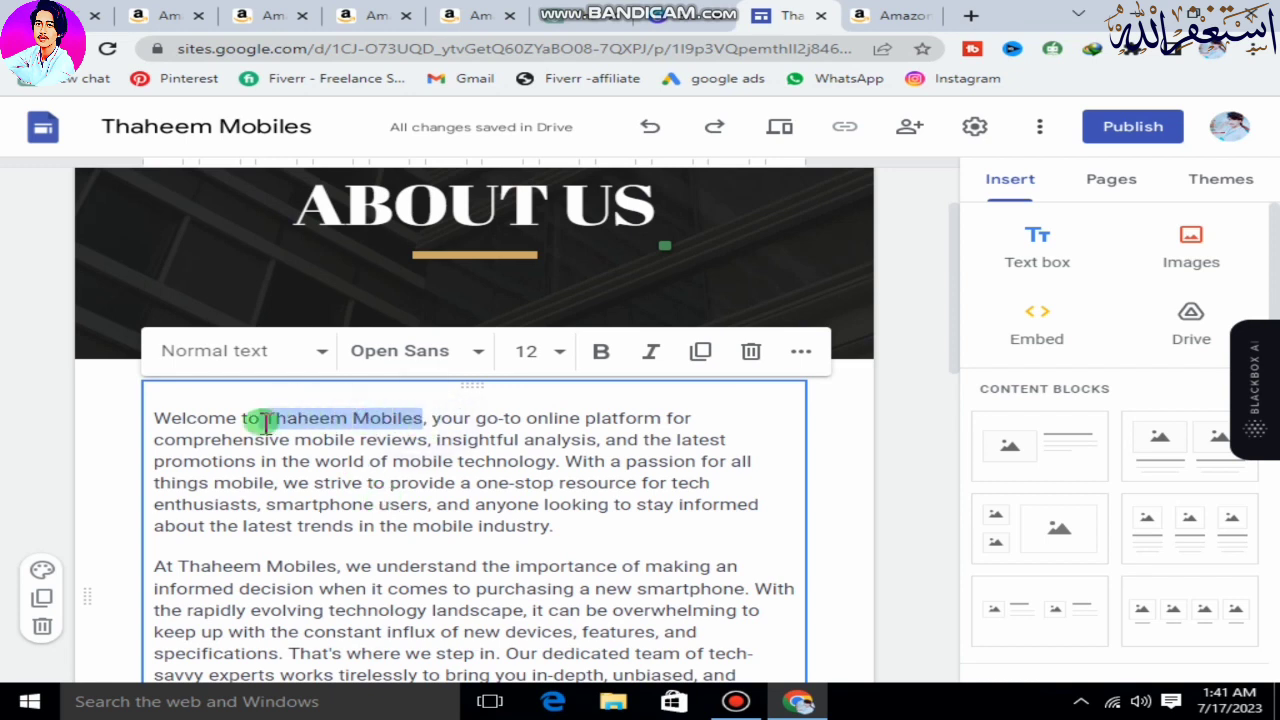
{"action": "left_click", "coordinate": [598, 354]}
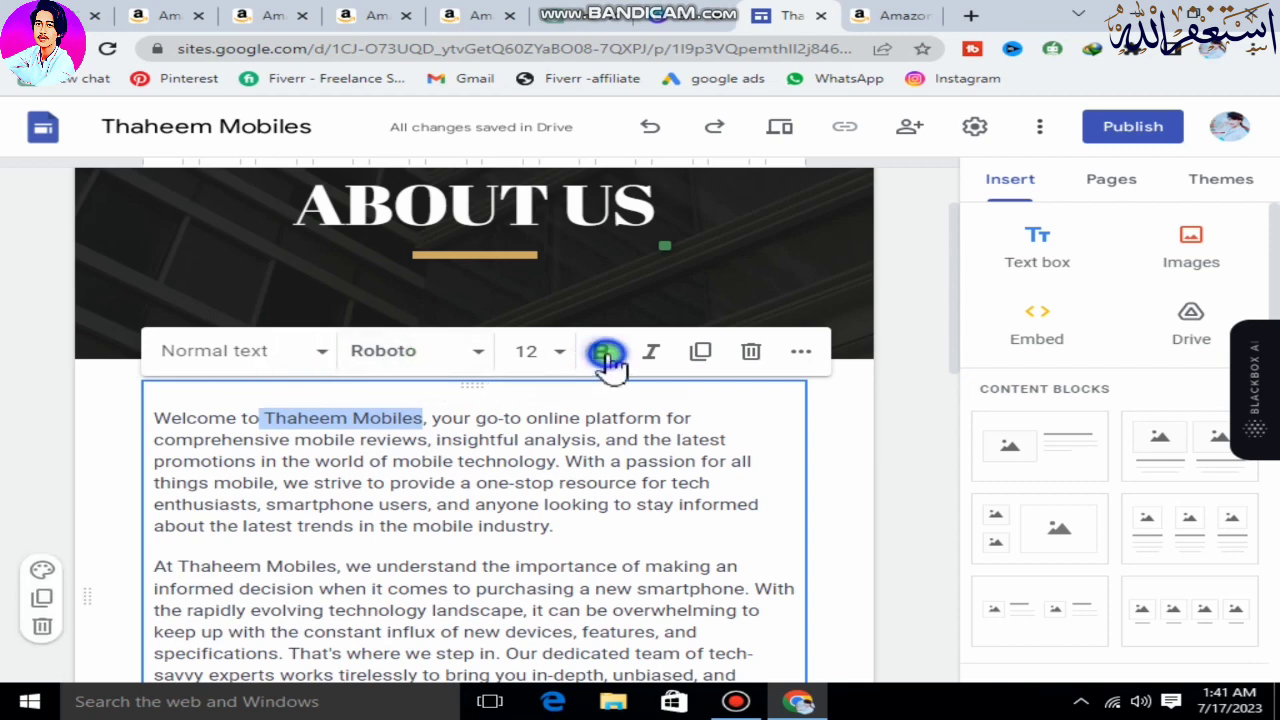
Try the Heading style on the opening About Us paragraph and return it to Normal text.
{"action": "left_click", "coordinate": [312, 352]}
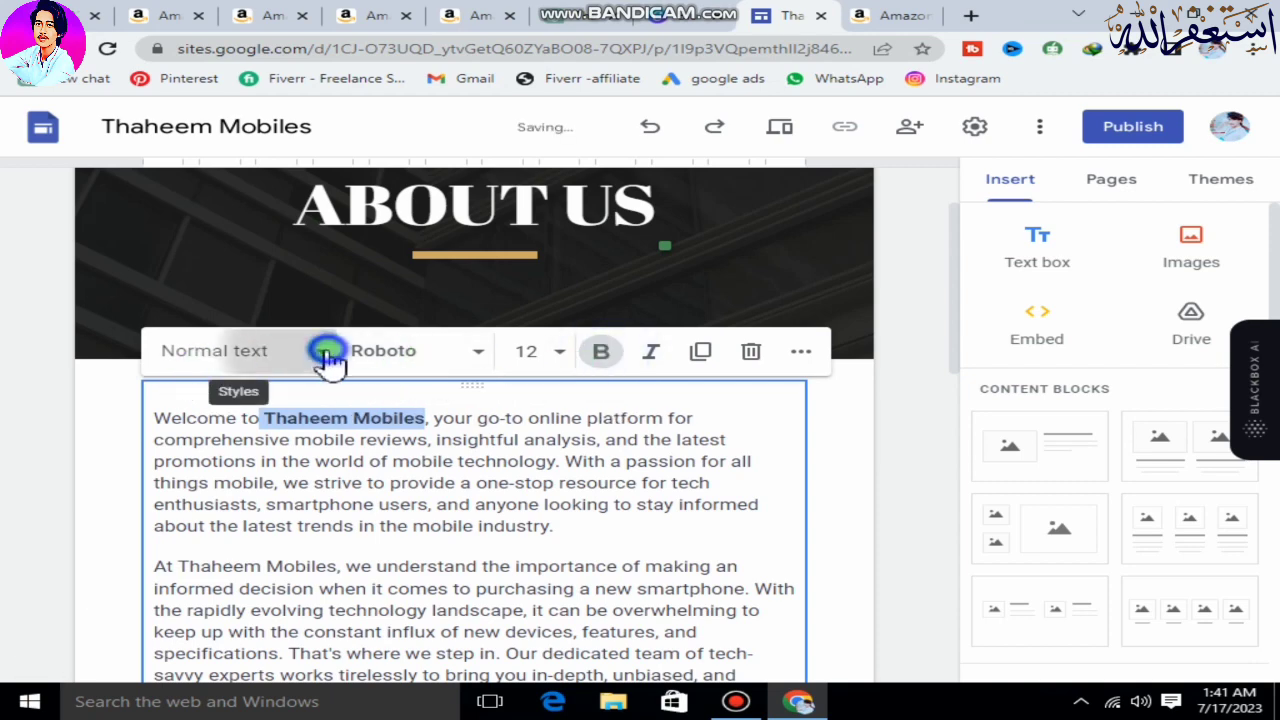
{"action": "left_click", "coordinate": [236, 497]}
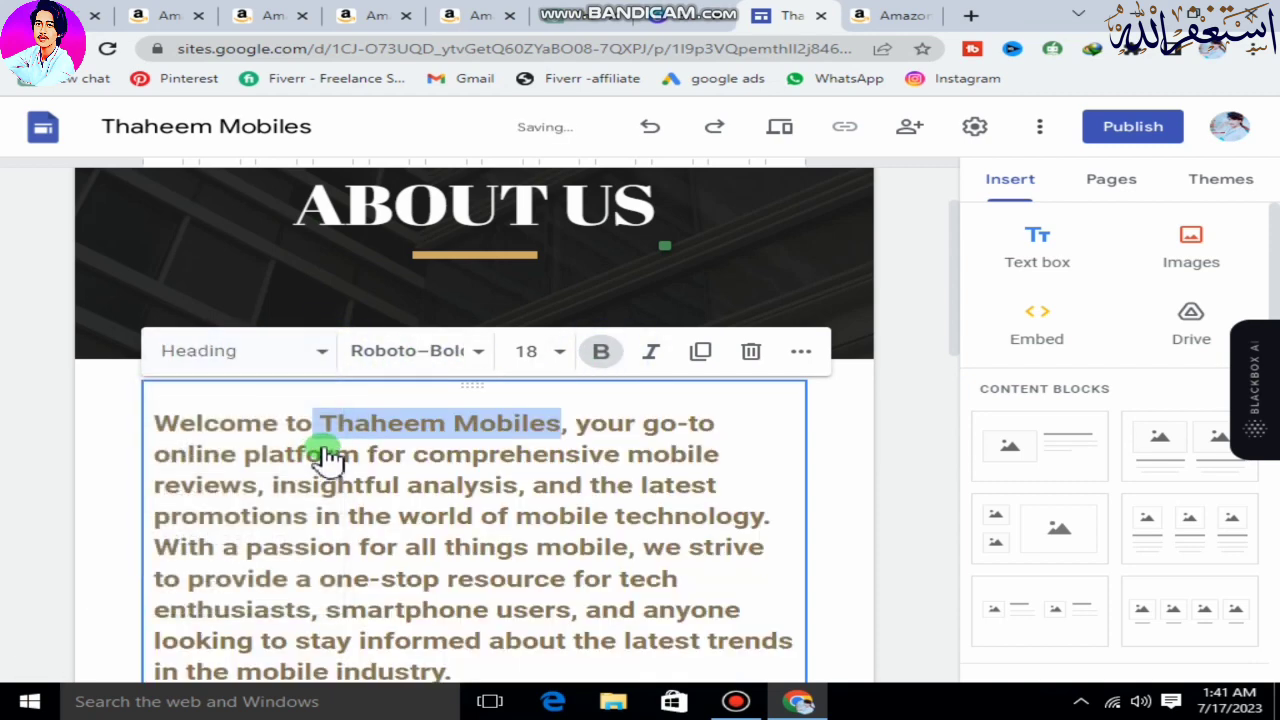
{"action": "left_click", "coordinate": [282, 362]}
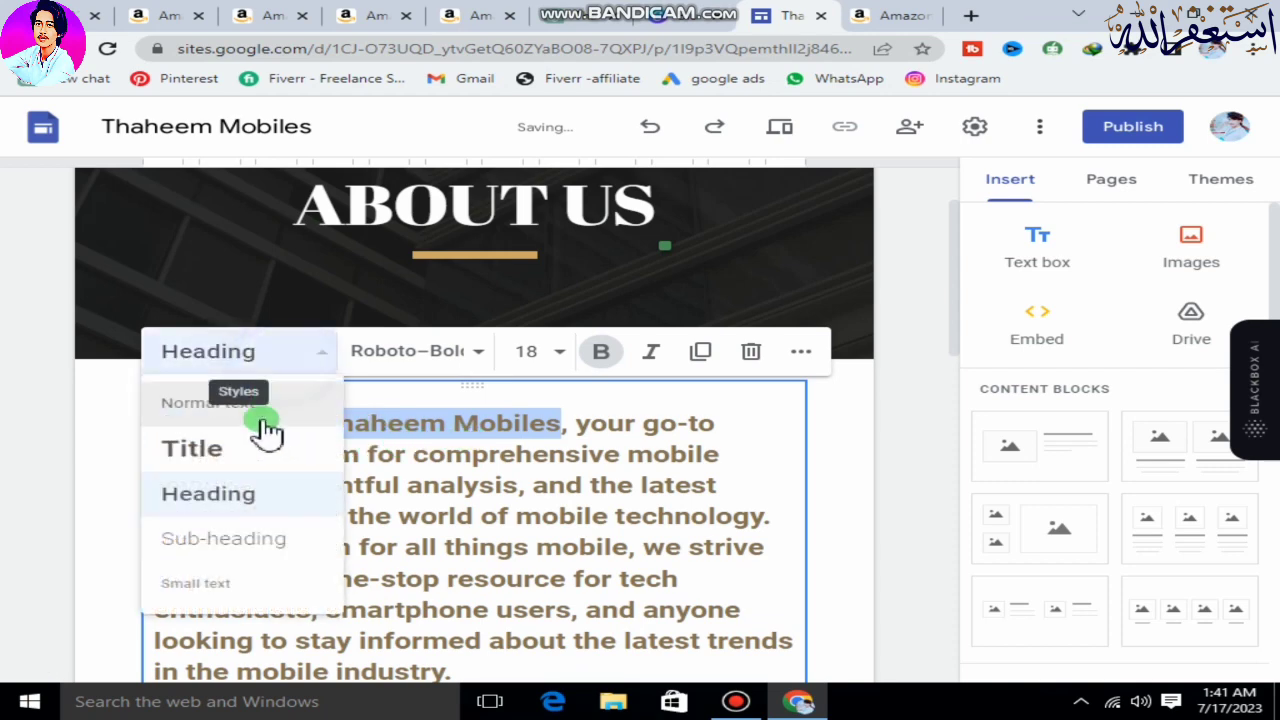
{"action": "left_click", "coordinate": [212, 405]}
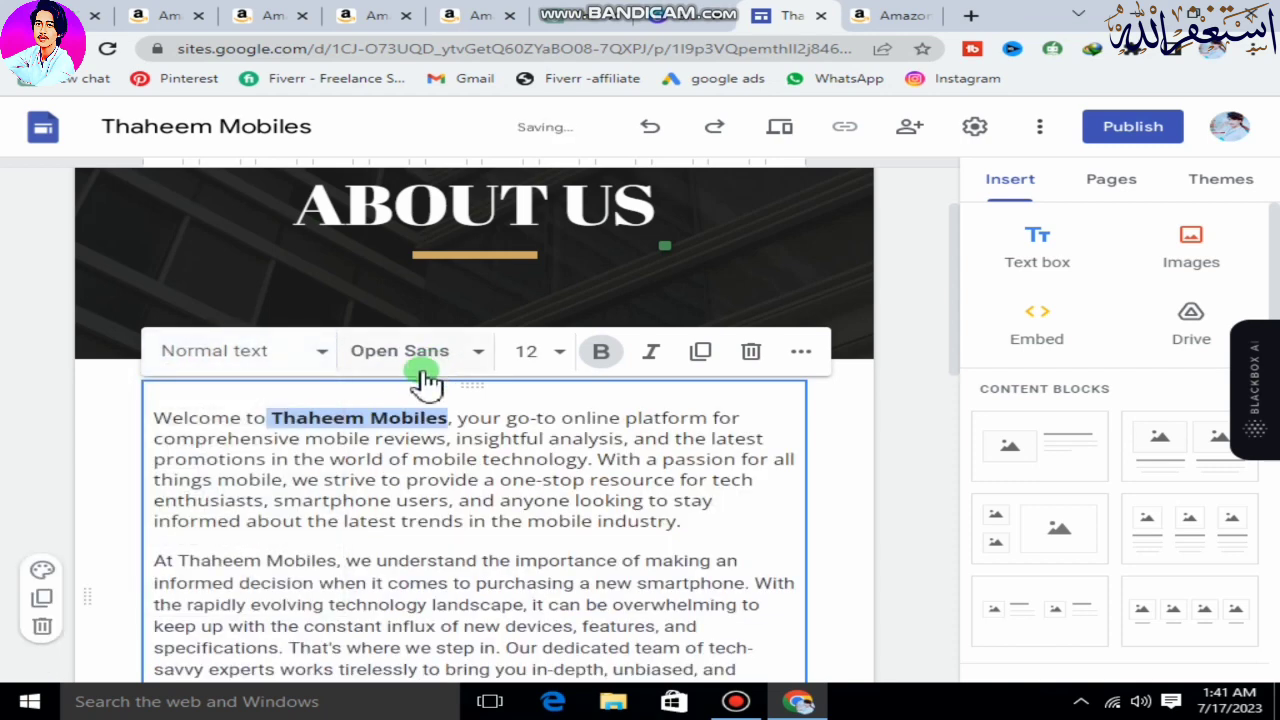
Set the font of the bold "Thaheem Mobiles" in the opening sentence to Bungee.
{"action": "left_click", "coordinate": [423, 354]}
{"action": "scroll", "coordinate": [437, 551], "scroll_direction": "down", "scroll_amount": 3}
{"action": "left_click", "coordinate": [429, 474]}
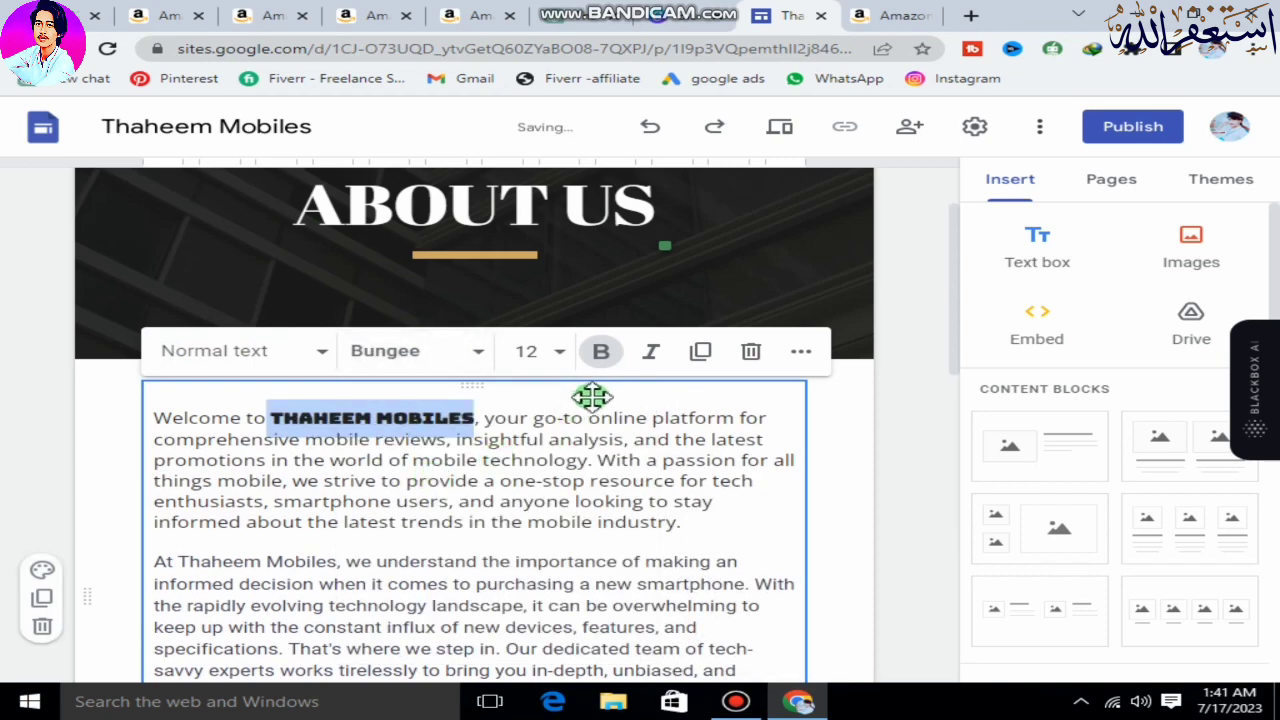
Check the About Us text through to its end and publish the site at the web address thaheem-mobiles.
{"action": "scroll", "coordinate": [474, 486], "scroll_direction": "down", "scroll_amount": 4}
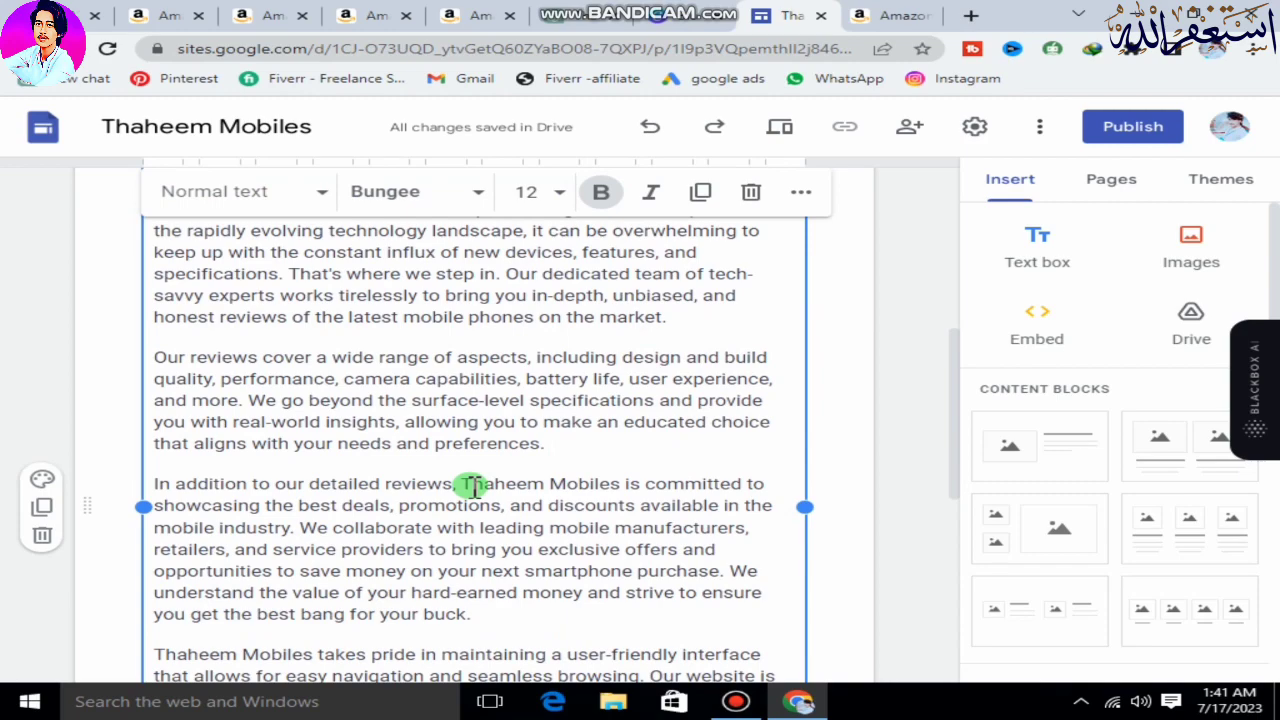
{"action": "scroll", "coordinate": [470, 490], "scroll_direction": "down", "scroll_amount": 6}
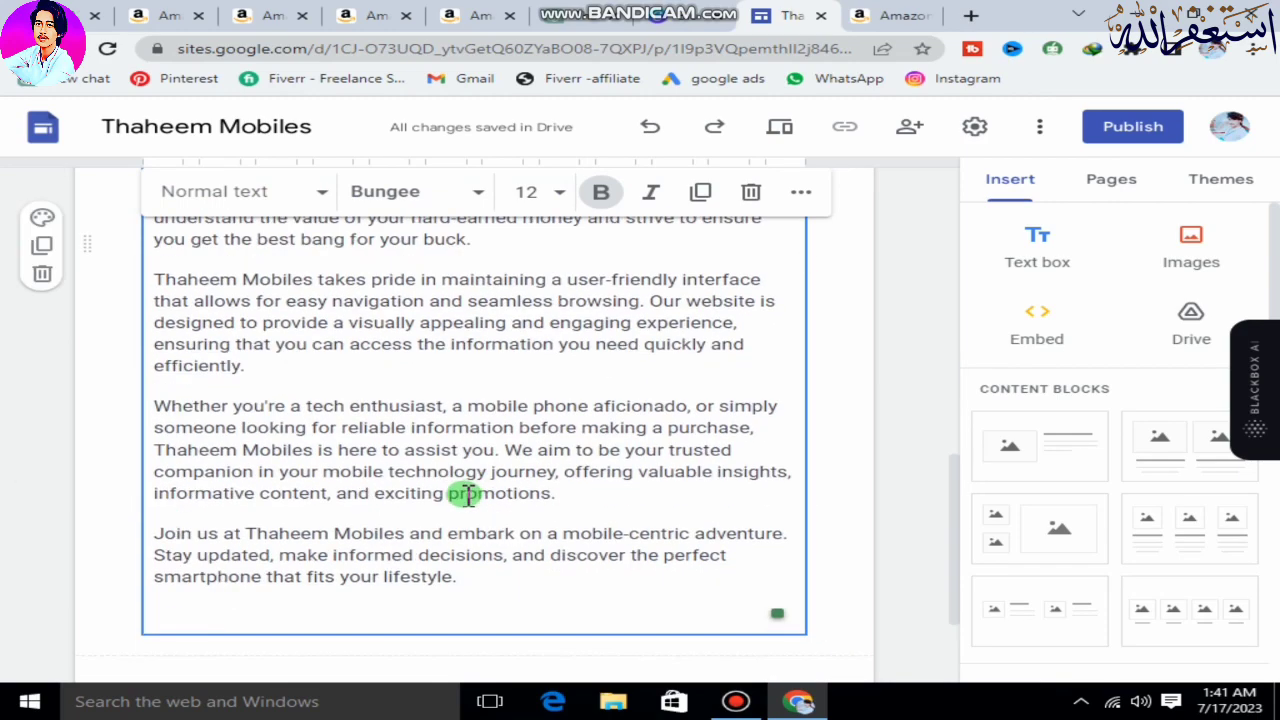
{"action": "scroll", "coordinate": [912, 380], "scroll_direction": "up", "scroll_amount": 15}
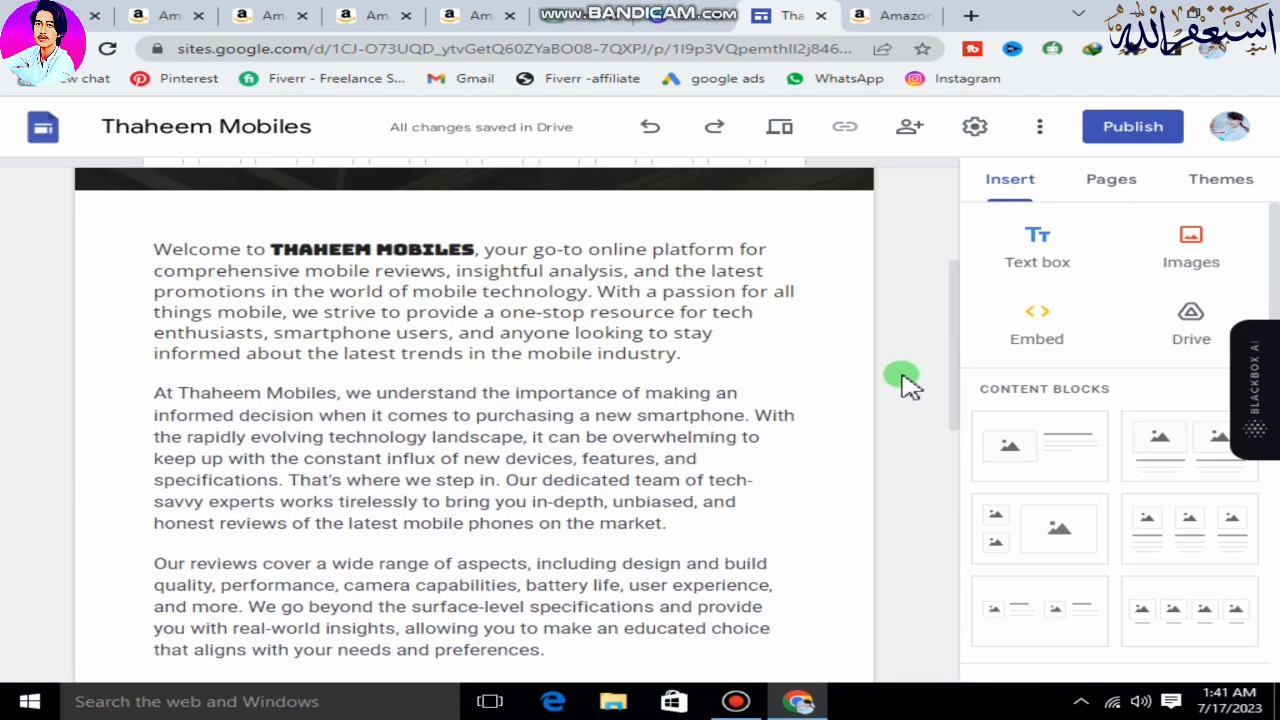
{"action": "left_click", "coordinate": [1158, 133]}
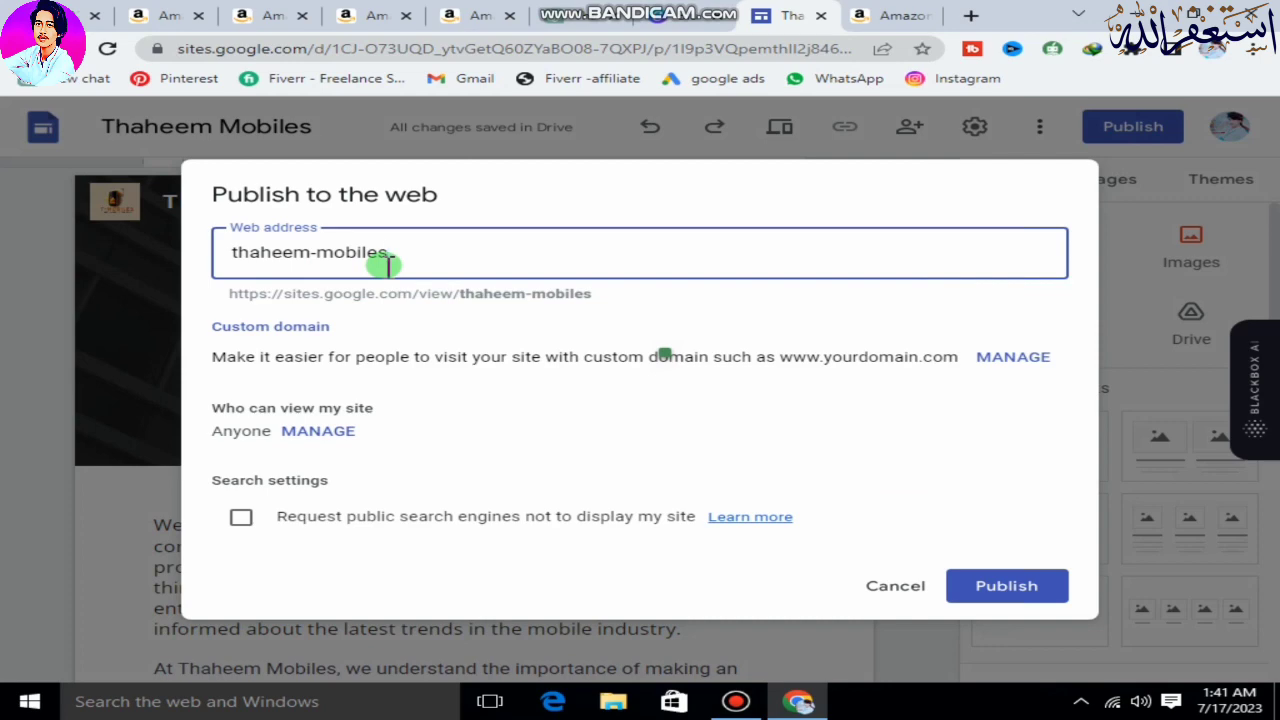
{"action": "left_click", "coordinate": [976, 588]}
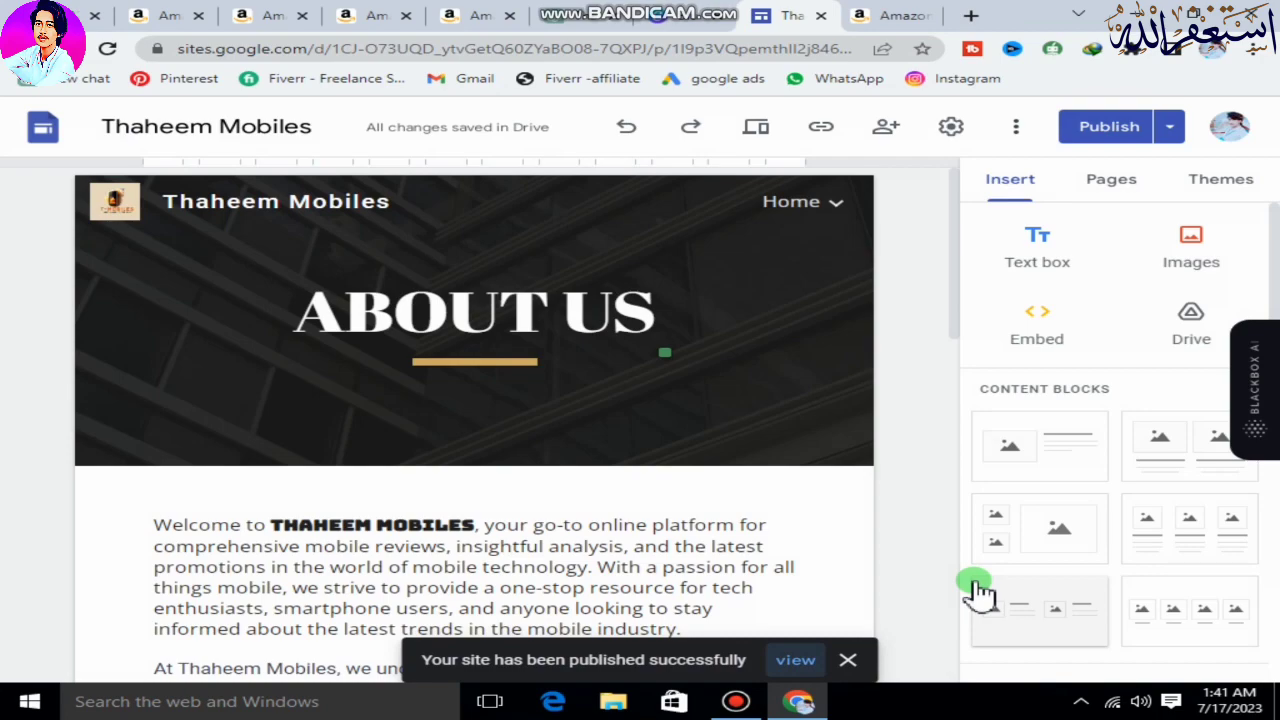
Preview the site, visit its Home page, read through the About Us page, and exit the preview.
{"action": "left_click", "coordinate": [762, 138]}
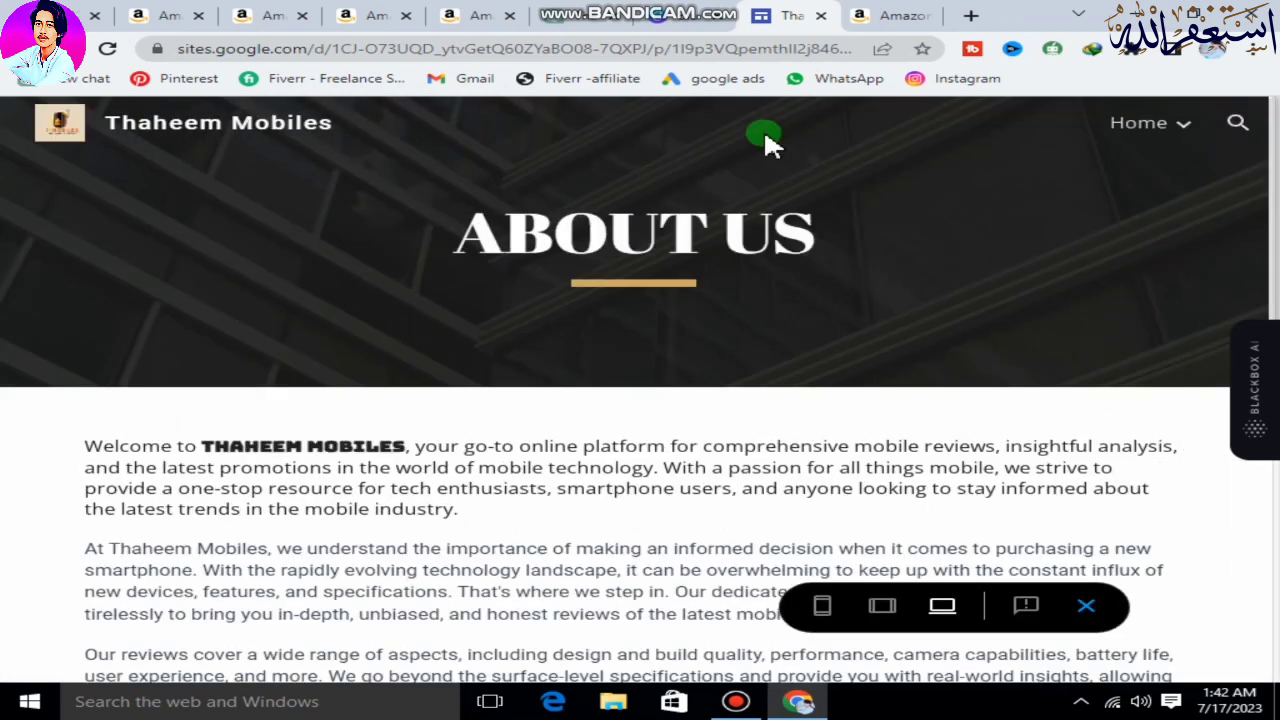
{"action": "mouse_move", "coordinate": [1220, 122]}
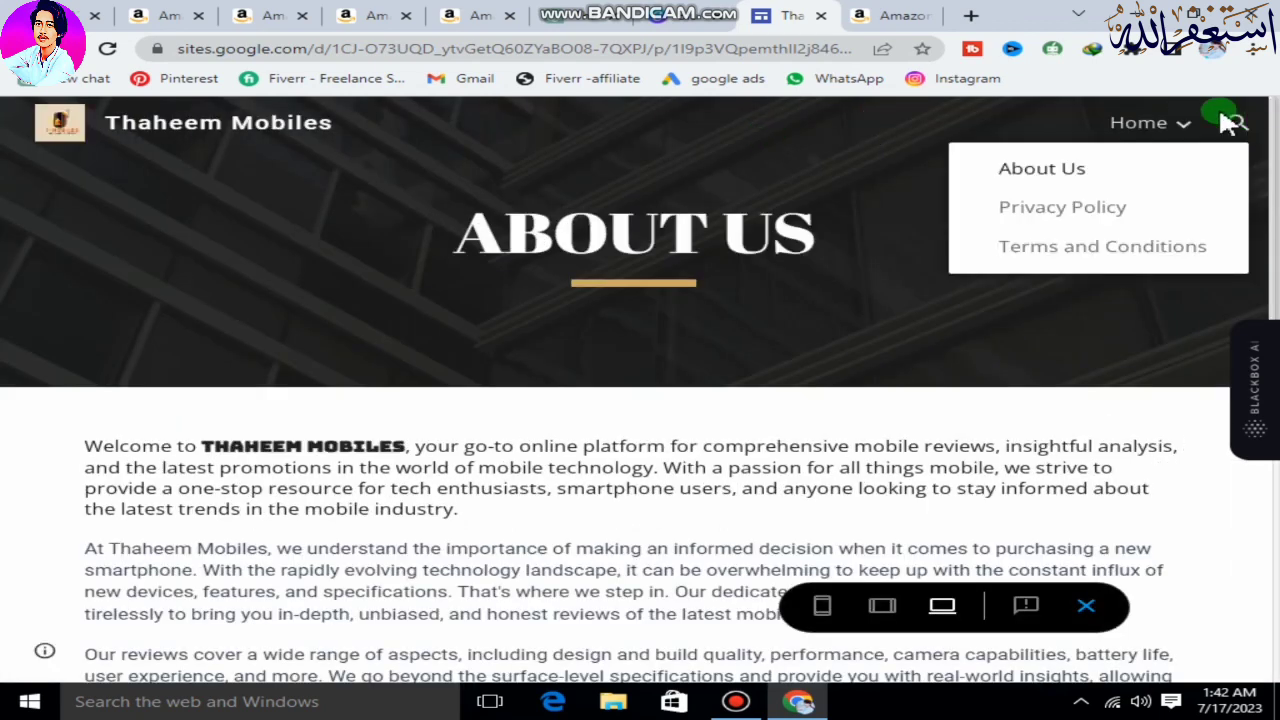
{"action": "left_click", "coordinate": [1153, 120]}
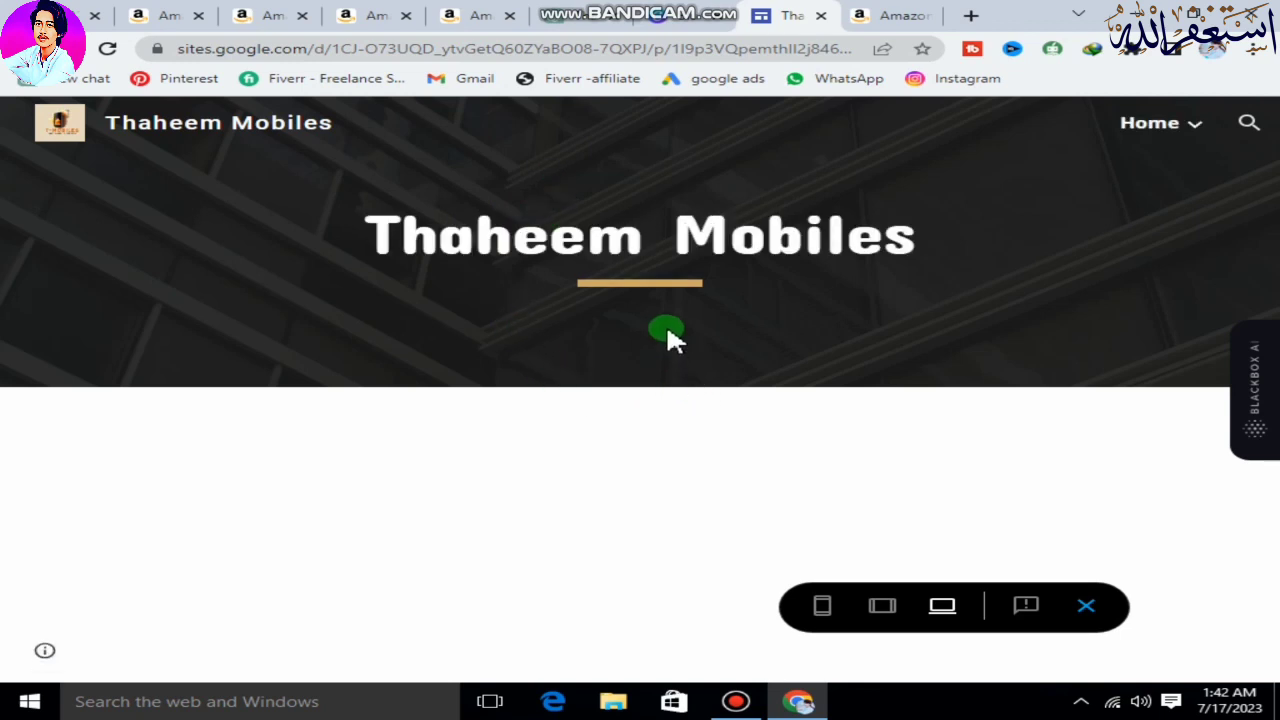
{"action": "mouse_move", "coordinate": [1149, 137]}
{"action": "left_click", "coordinate": [1116, 170]}
{"action": "scroll", "coordinate": [511, 463], "scroll_direction": "down", "scroll_amount": 4}
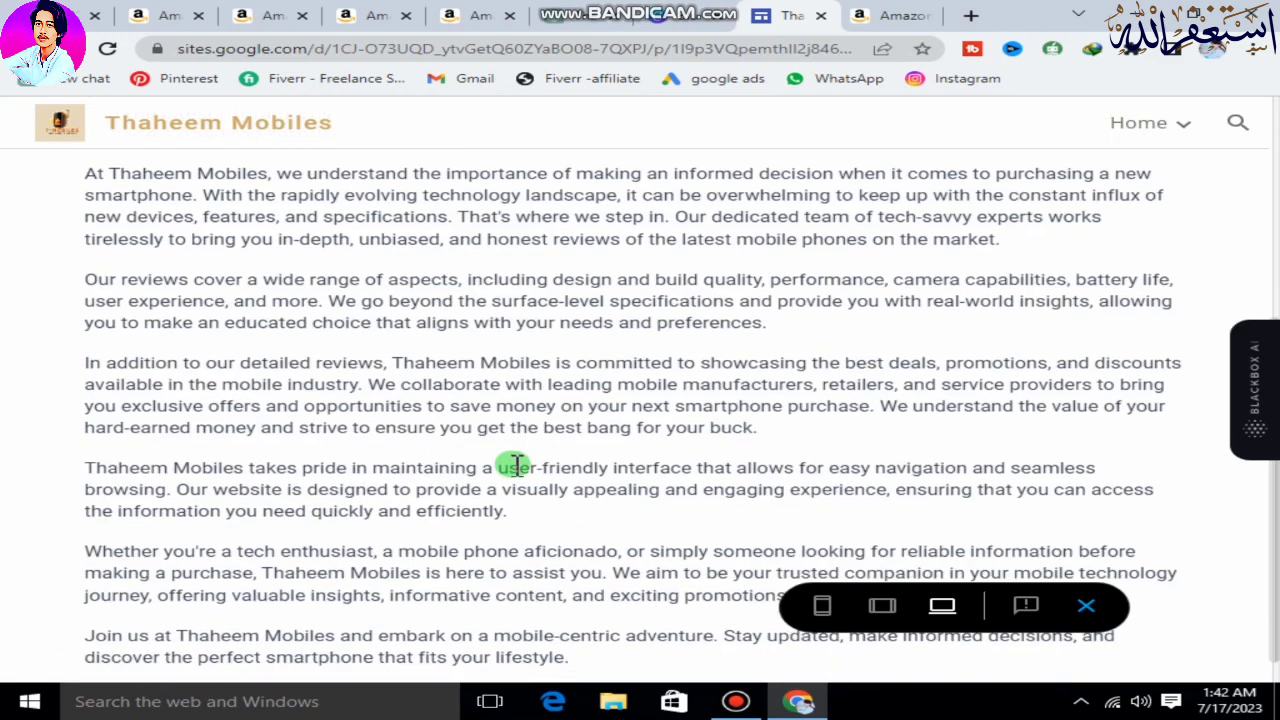
{"action": "scroll", "coordinate": [540, 450], "scroll_direction": "up", "scroll_amount": 4}
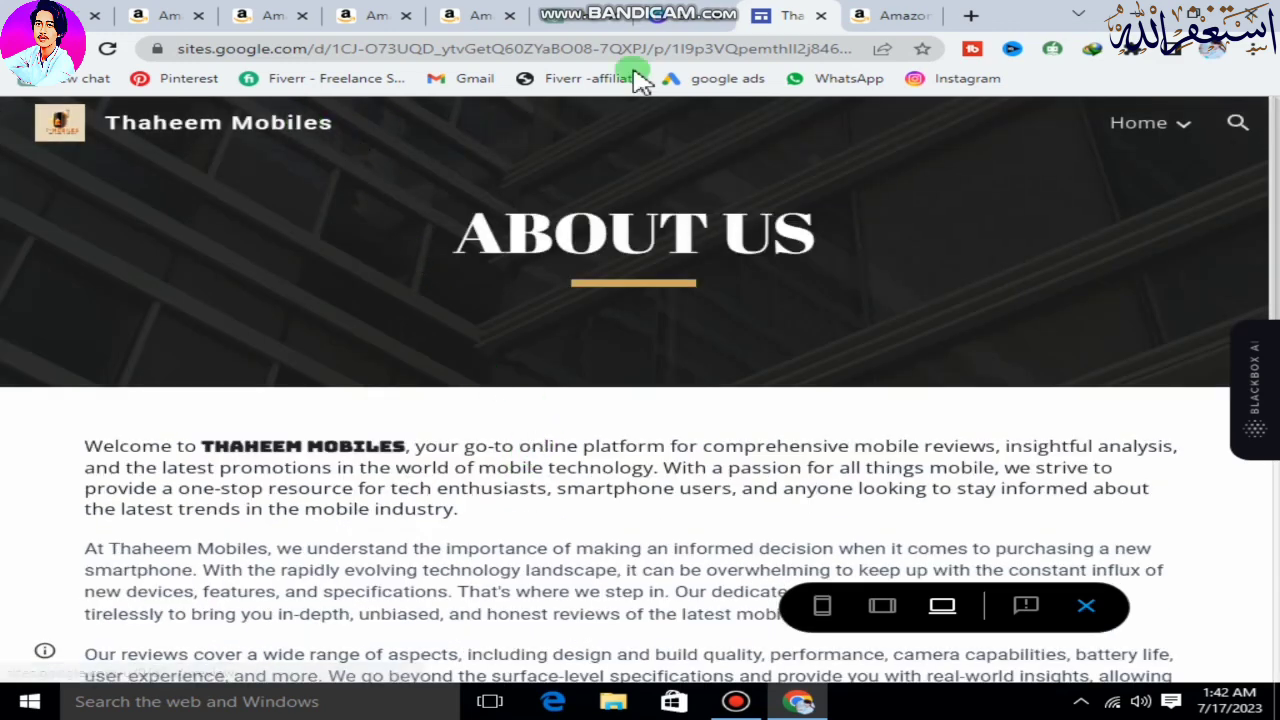
{"action": "left_click", "coordinate": [1086, 606]}
Open the Privacy Policy page for editing and widen its title box on both sides so the title fits on one line.
{"action": "scroll", "coordinate": [620, 338], "scroll_direction": "down", "scroll_amount": 1}
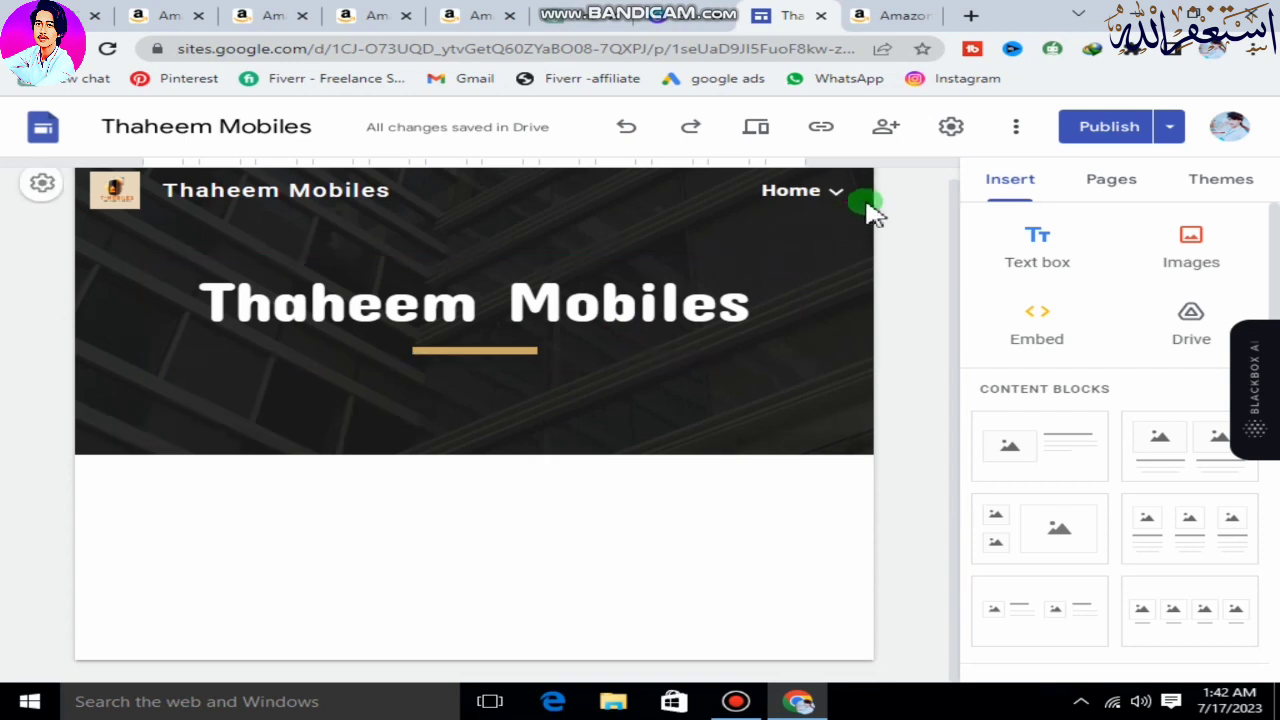
{"action": "mouse_move", "coordinate": [840, 200]}
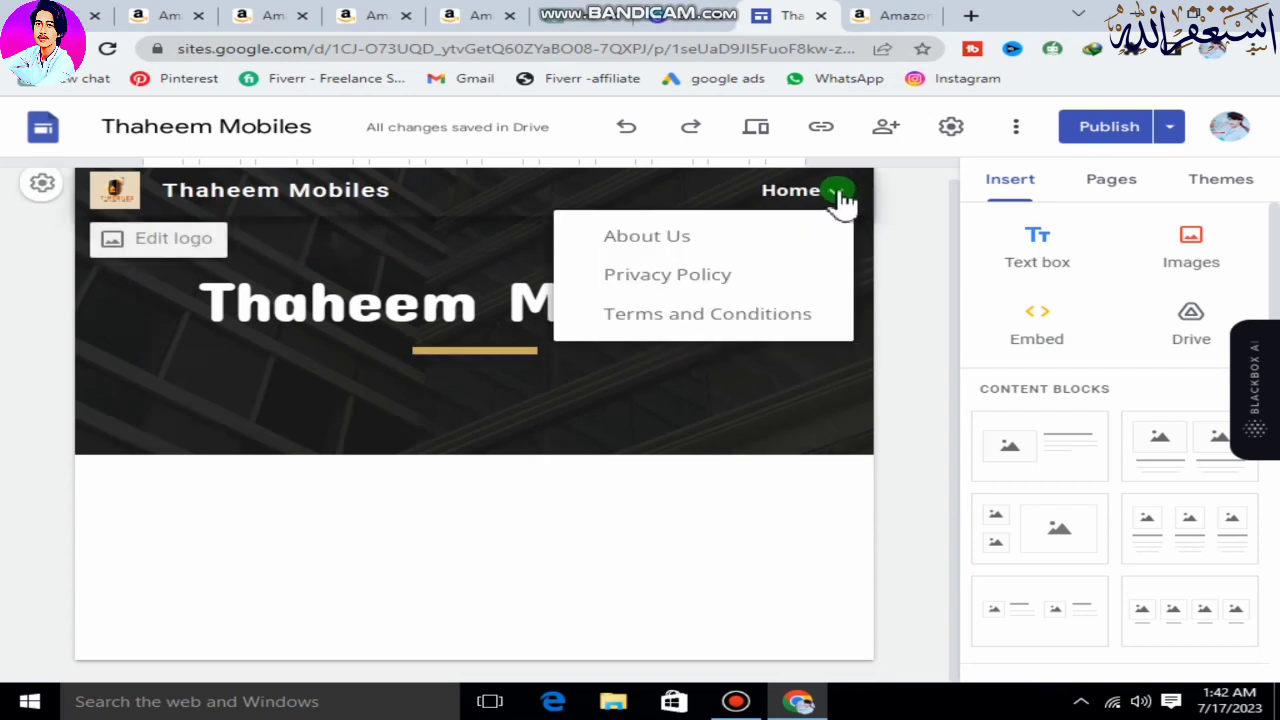
{"action": "left_click", "coordinate": [755, 285]}
{"action": "left_click", "coordinate": [510, 320]}
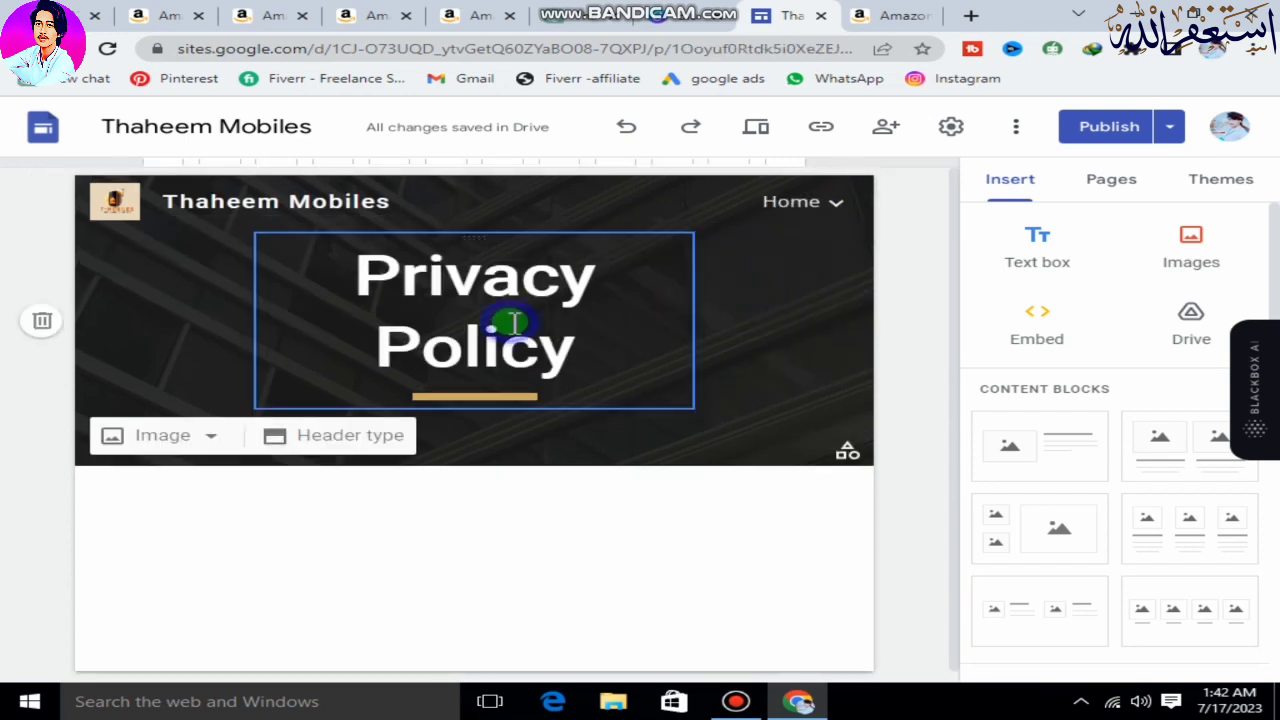
{"action": "left_click_drag", "start_coordinate": [690, 320], "coordinate": [780, 334]}
{"action": "left_click_drag", "start_coordinate": [258, 318], "coordinate": [200, 320]}
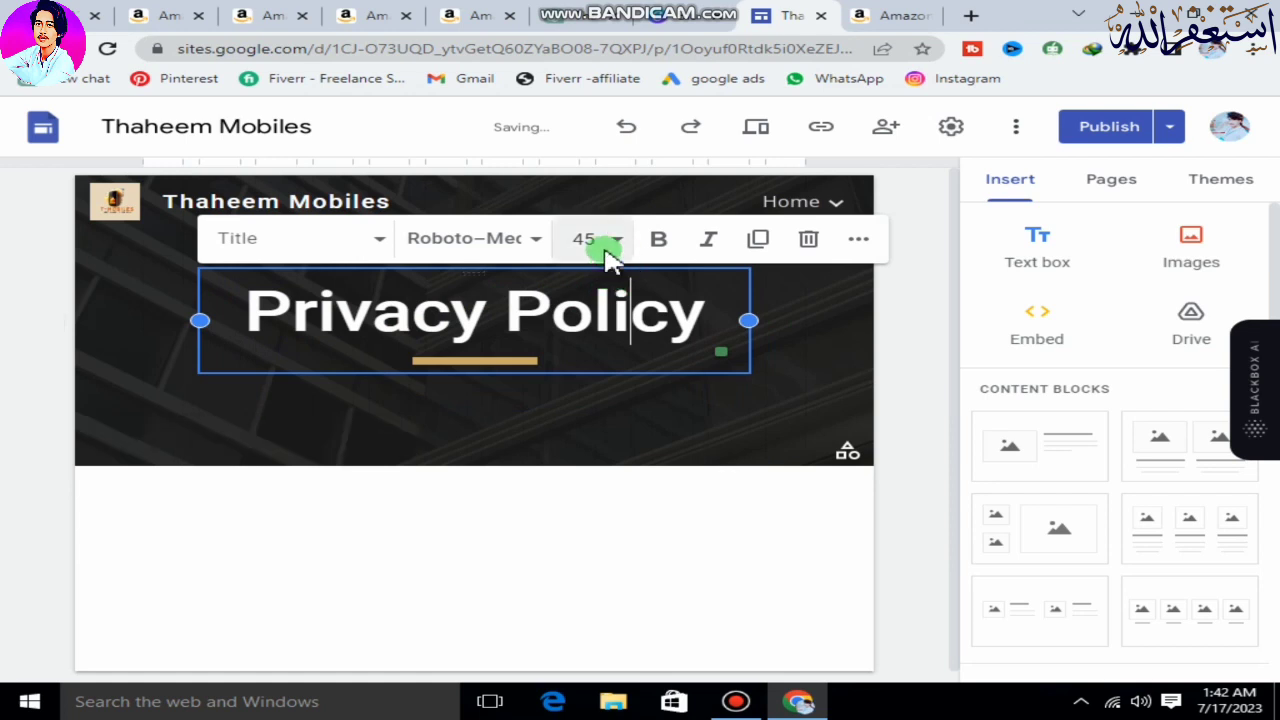
{"action": "left_click", "coordinate": [606, 248]}
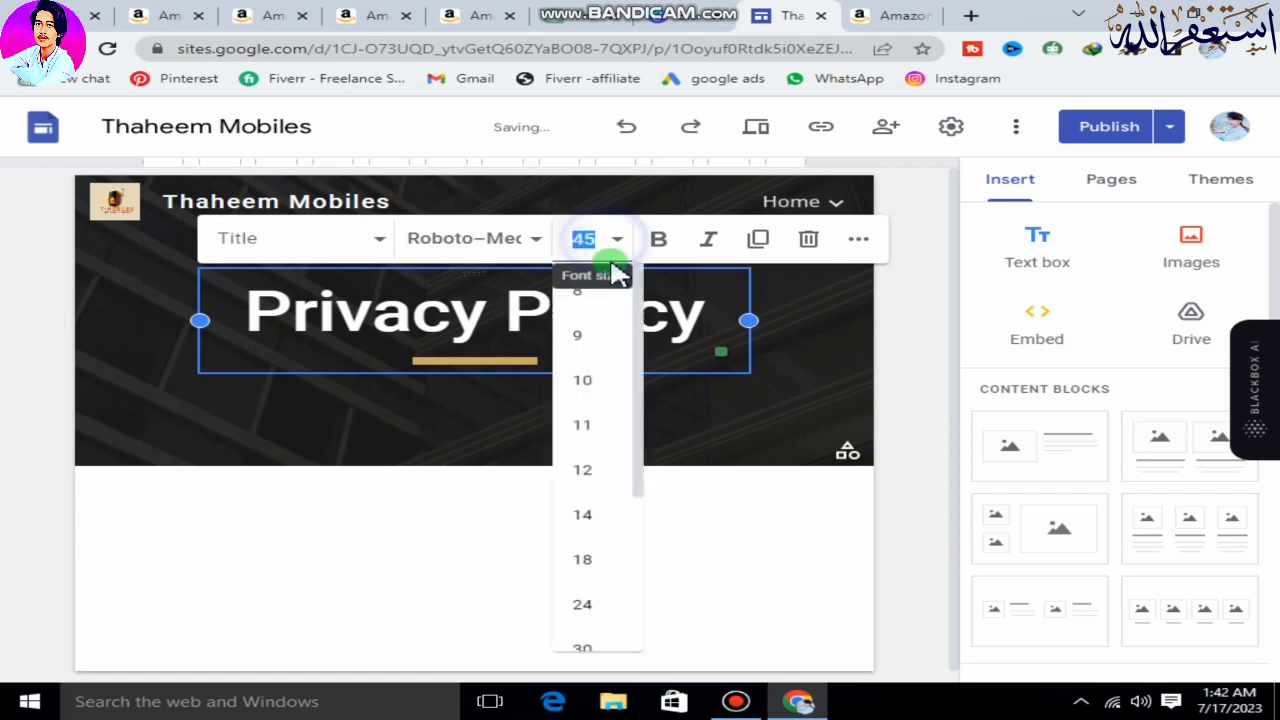
{"action": "left_click", "coordinate": [697, 313]}
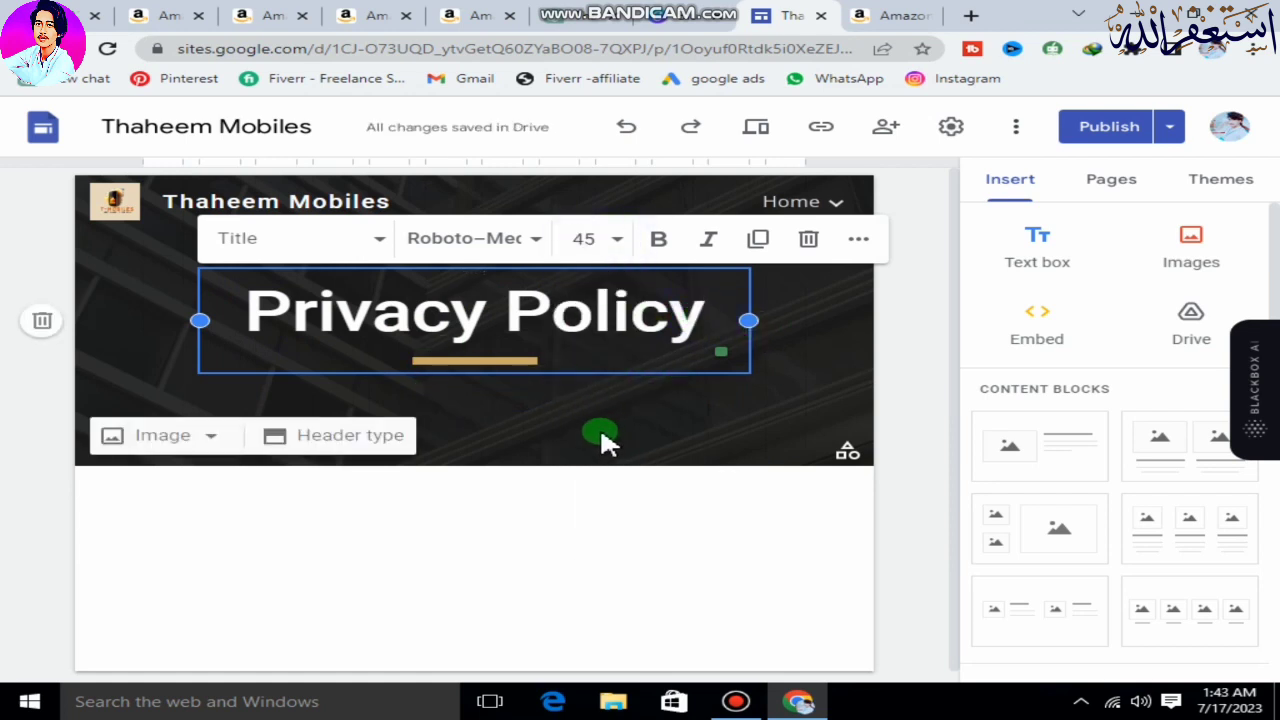
Switch to ChatGPT and copy the generated Thaheem Mobiles privacy policy, from its opening paragraph down to the last-updated line.
{"action": "scroll", "coordinate": [571, 422], "scroll_direction": "down", "scroll_amount": 1}
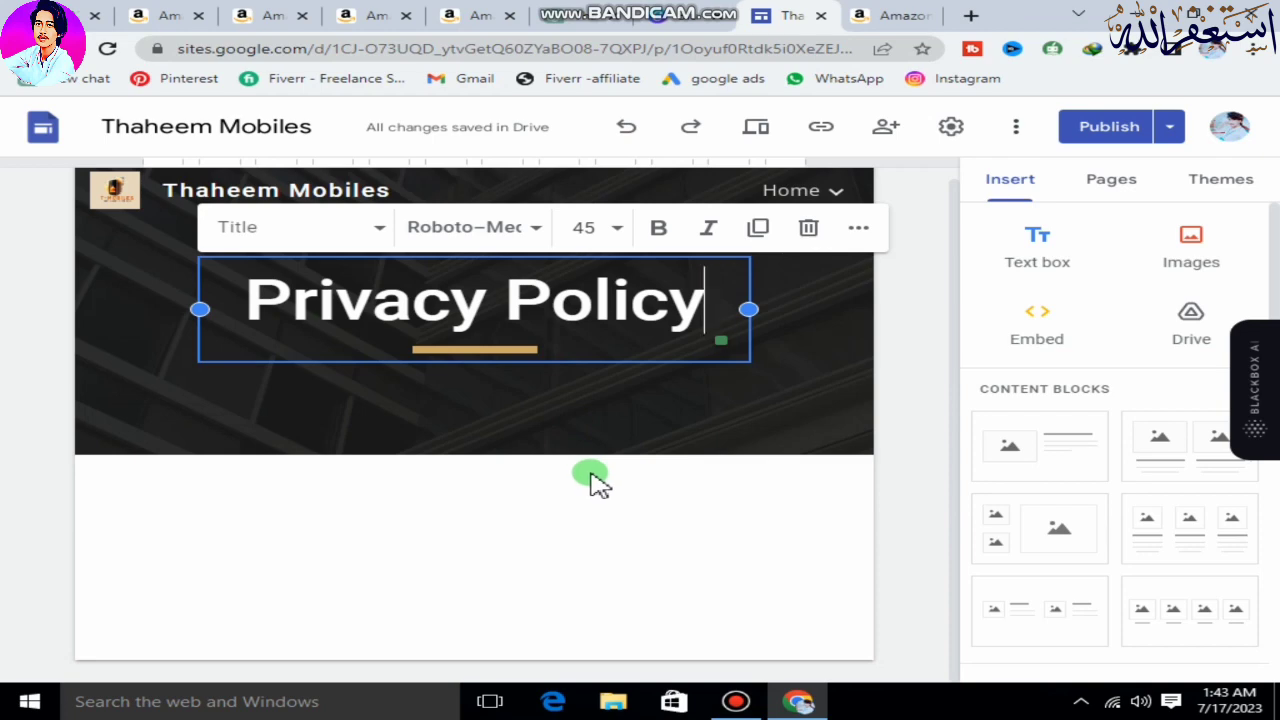
{"action": "left_click", "coordinate": [585, 15]}
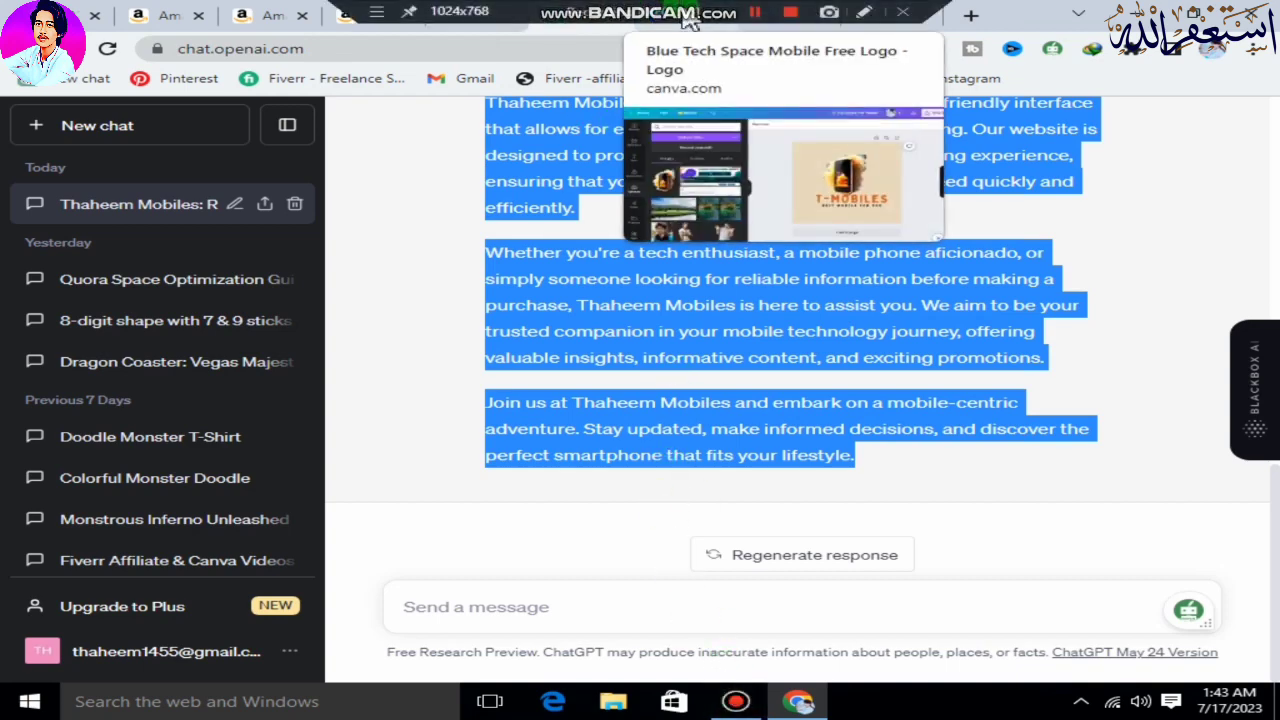
{"action": "left_click", "coordinate": [687, 13]}
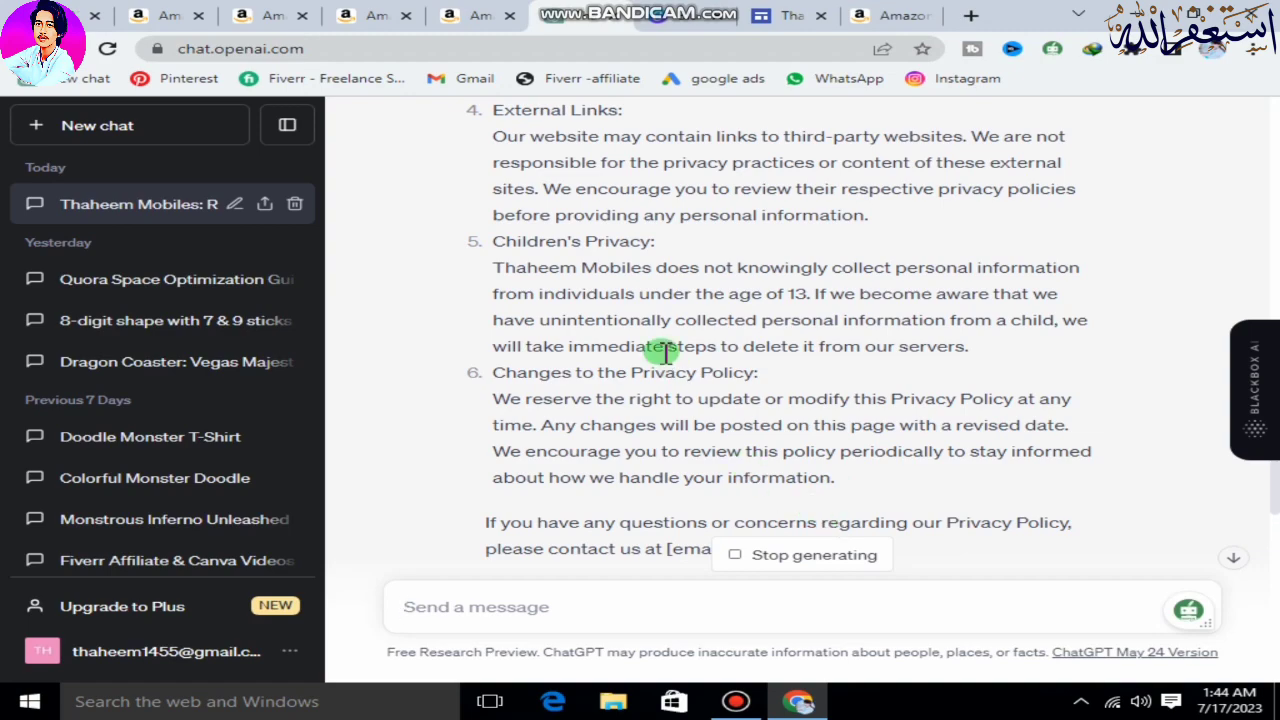
{"action": "scroll", "coordinate": [660, 360], "scroll_direction": "up", "scroll_amount": 2}
{"action": "scroll", "coordinate": [700, 395], "scroll_direction": "up", "scroll_amount": 6}
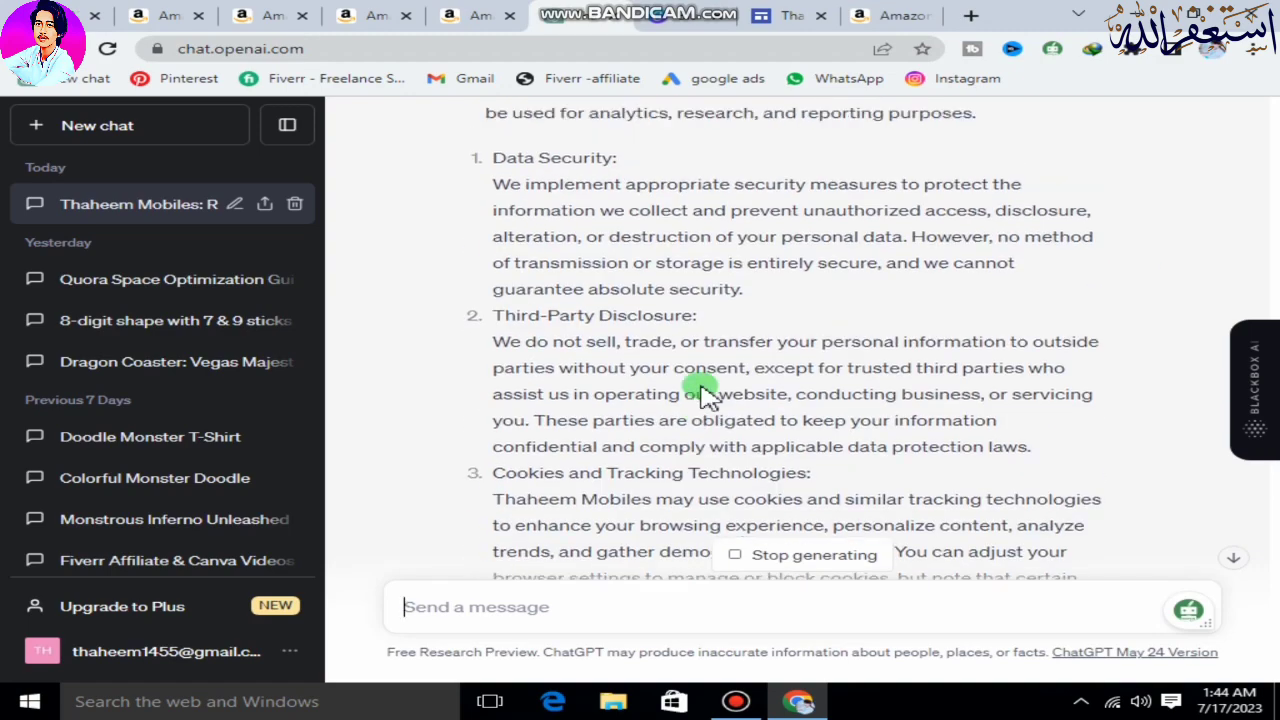
{"action": "scroll", "coordinate": [700, 388], "scroll_direction": "up", "scroll_amount": 7}
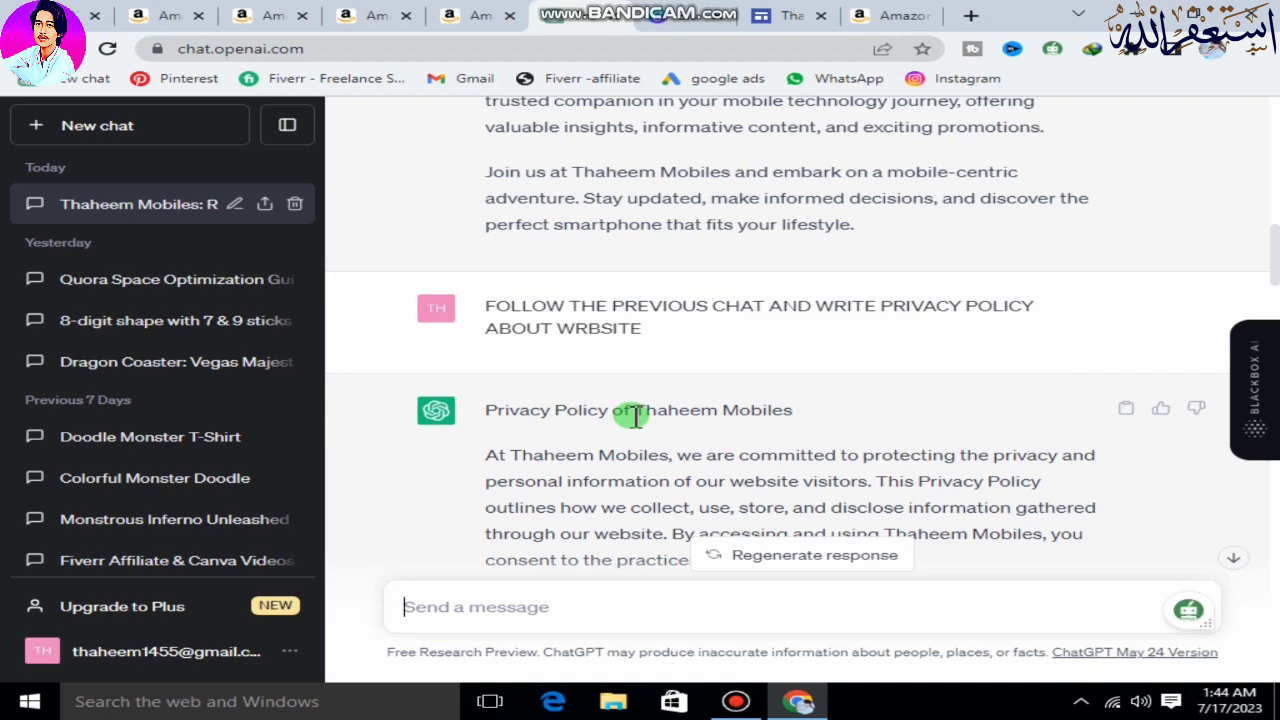
{"action": "scroll", "coordinate": [630, 345], "scroll_direction": "down", "scroll_amount": 2}
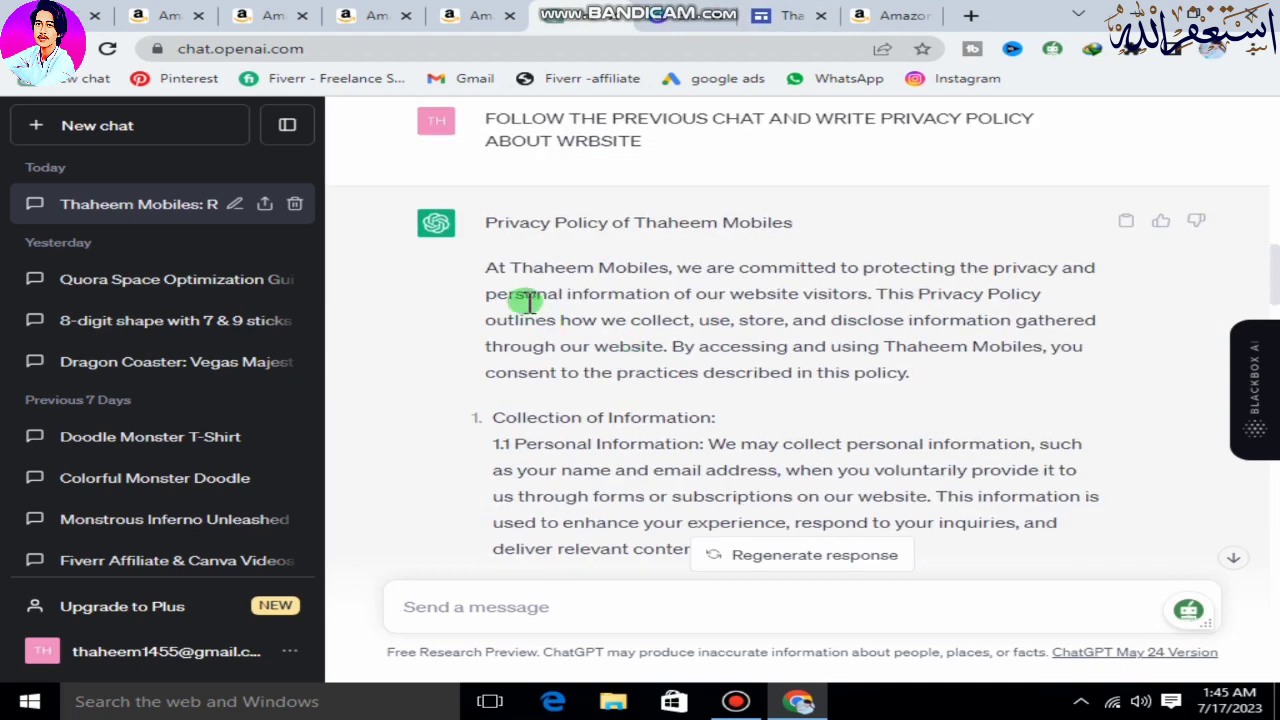
{"action": "left_click_drag", "start_coordinate": [471, 268], "coordinate": [668, 404]}
{"action": "scroll", "coordinate": [665, 402], "scroll_direction": "down", "scroll_amount": 3}
{"action": "scroll", "coordinate": [665, 402], "scroll_direction": "down", "scroll_amount": 10}
{"action": "scroll", "coordinate": [668, 412], "scroll_direction": "down", "scroll_amount": 3}
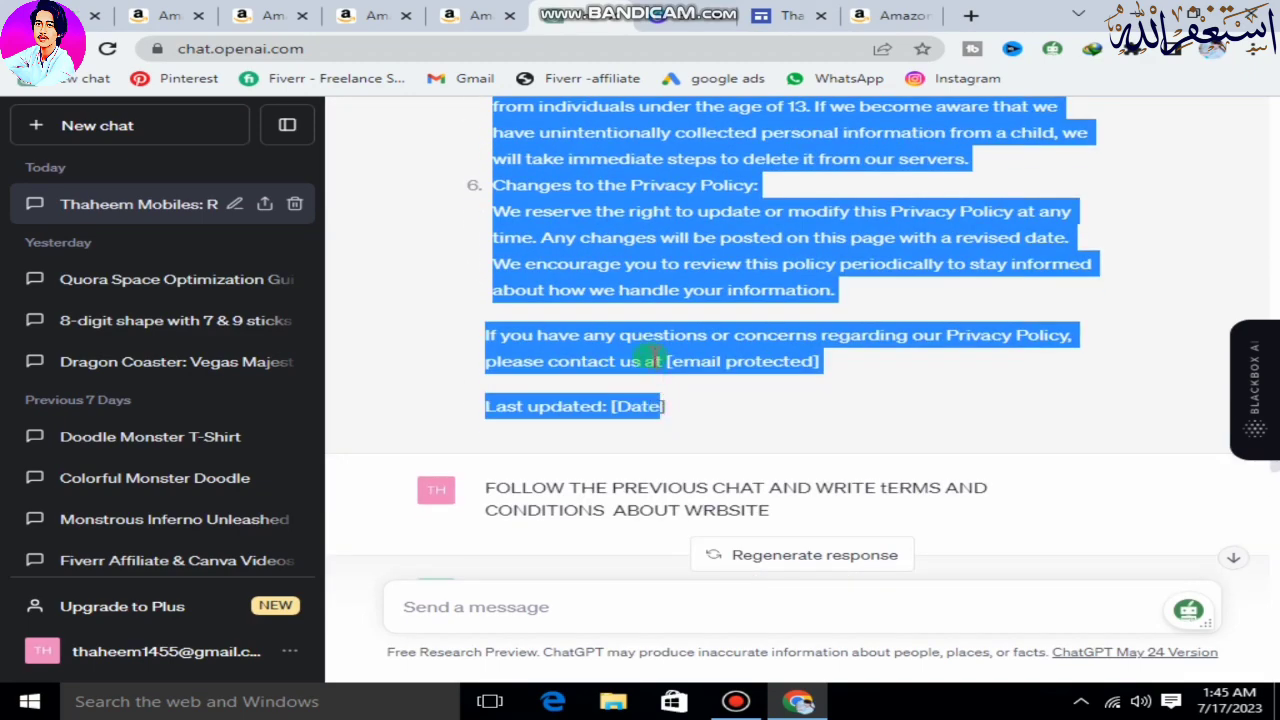
{"action": "right_click", "coordinate": [662, 360]}
{"action": "left_click", "coordinate": [688, 370]}
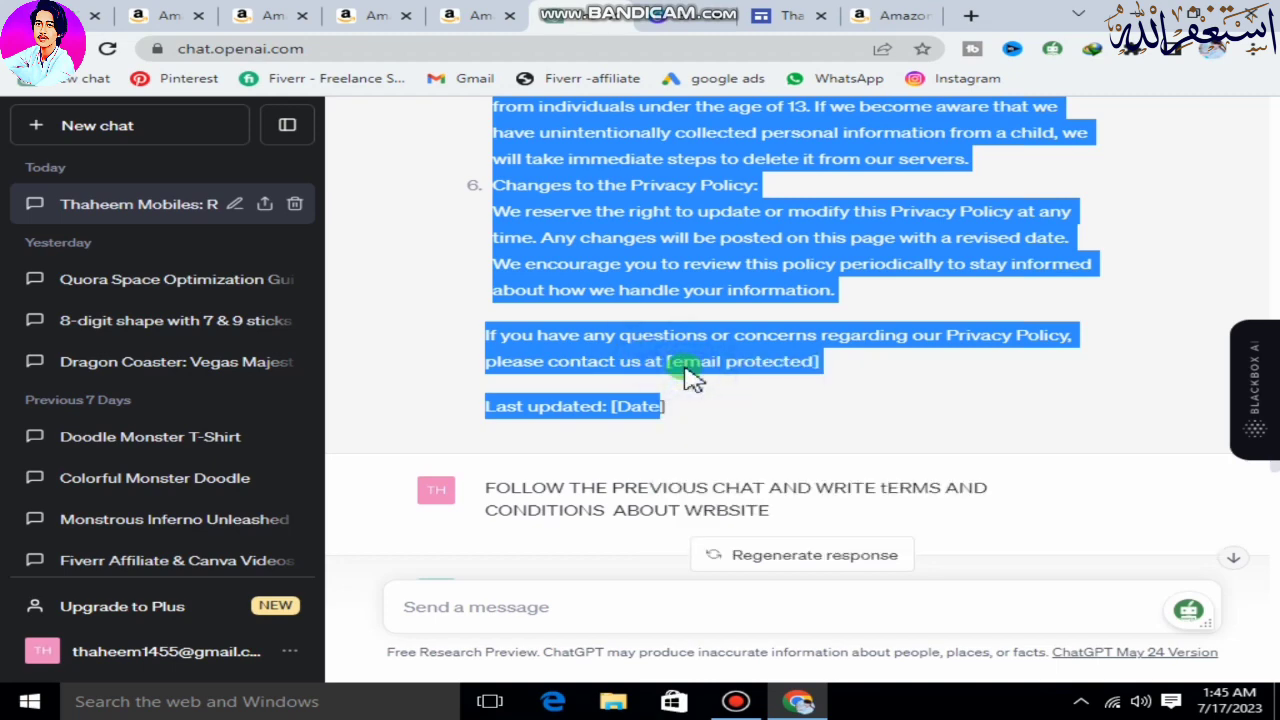
Return to Google Sites, insert a text box below the Privacy Policy header and paste the copied policy into it.
{"action": "left_click", "coordinate": [798, 15]}
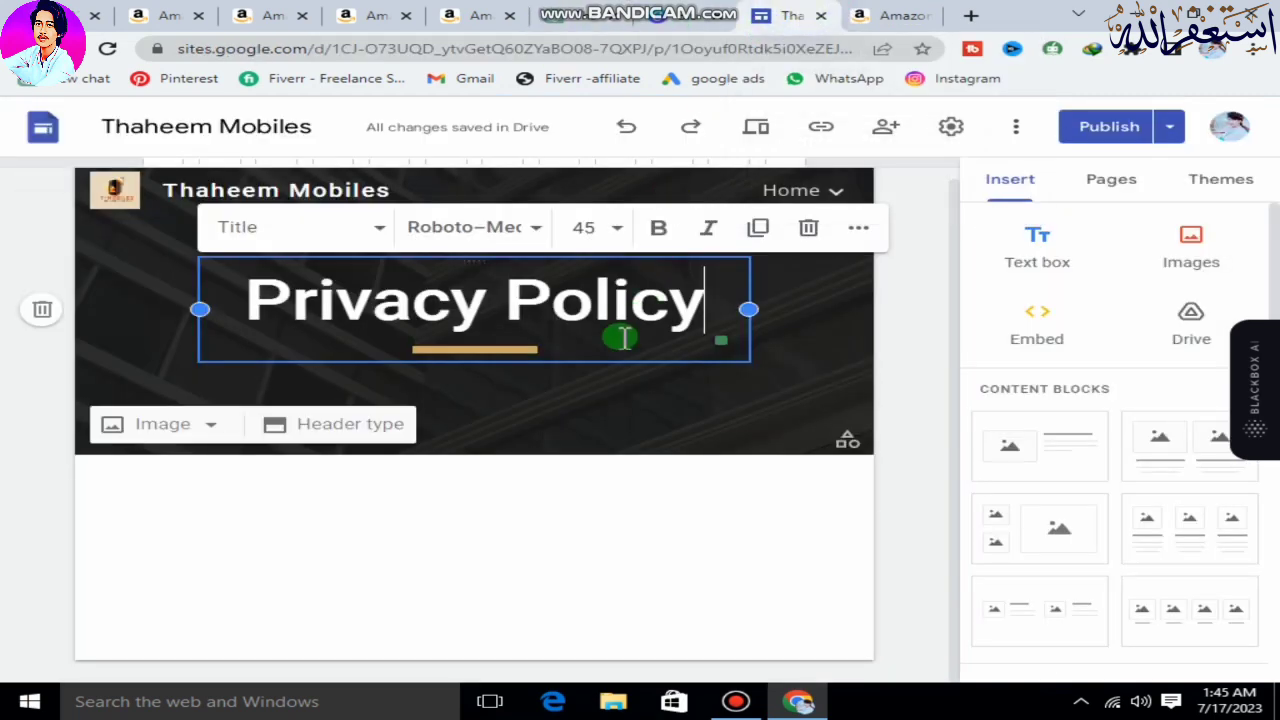
{"action": "left_click", "coordinate": [1035, 252]}
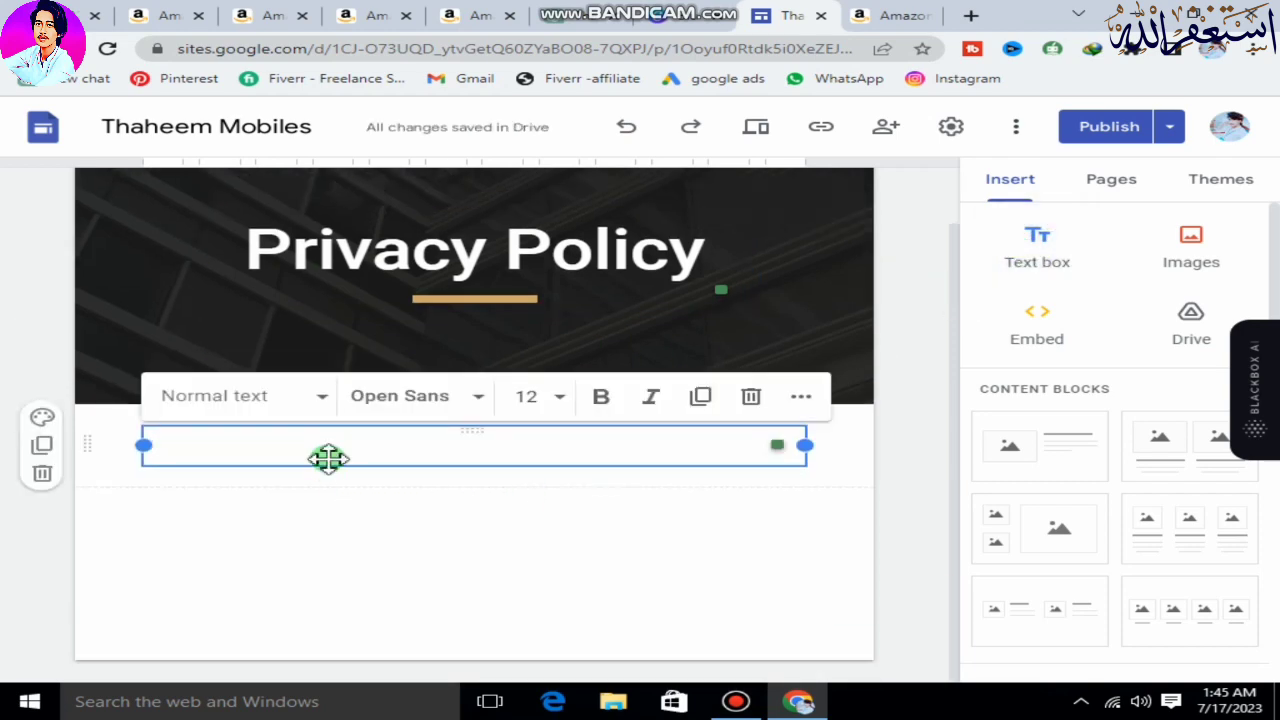
{"action": "key", "text": "ctrl+v"}
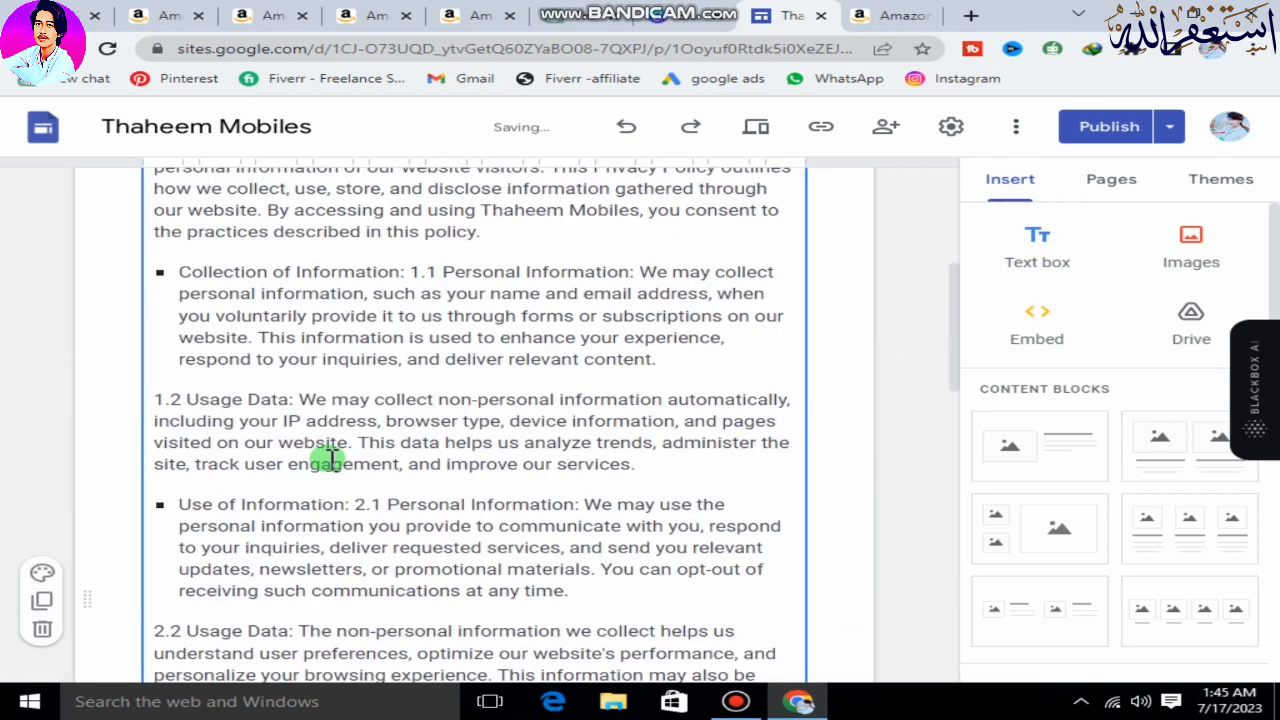
Bold "Thaheem Mobiles" in the privacy policy's opening paragraph and the "Collection of Information" label in the first bullet.
{"action": "scroll", "coordinate": [360, 410], "scroll_direction": "up", "scroll_amount": 3}
{"action": "scroll", "coordinate": [360, 410], "scroll_direction": "up", "scroll_amount": 10}
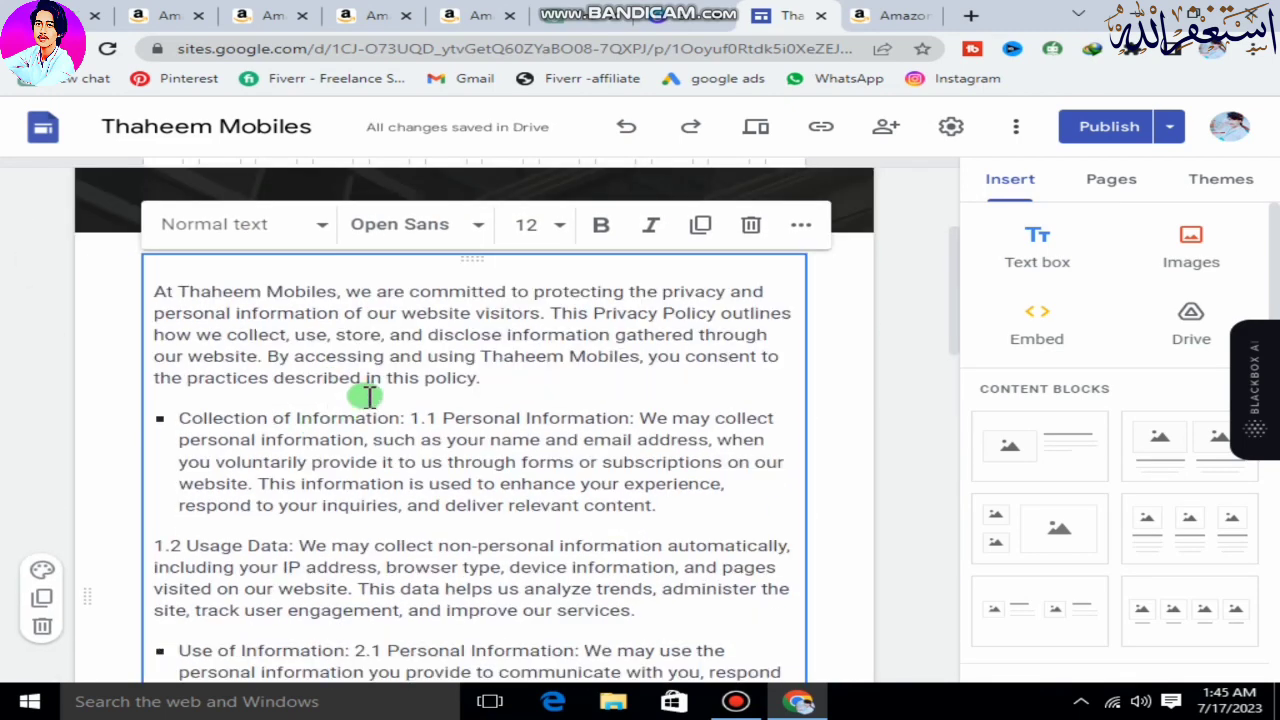
{"action": "scroll", "coordinate": [368, 397], "scroll_direction": "up", "scroll_amount": 1}
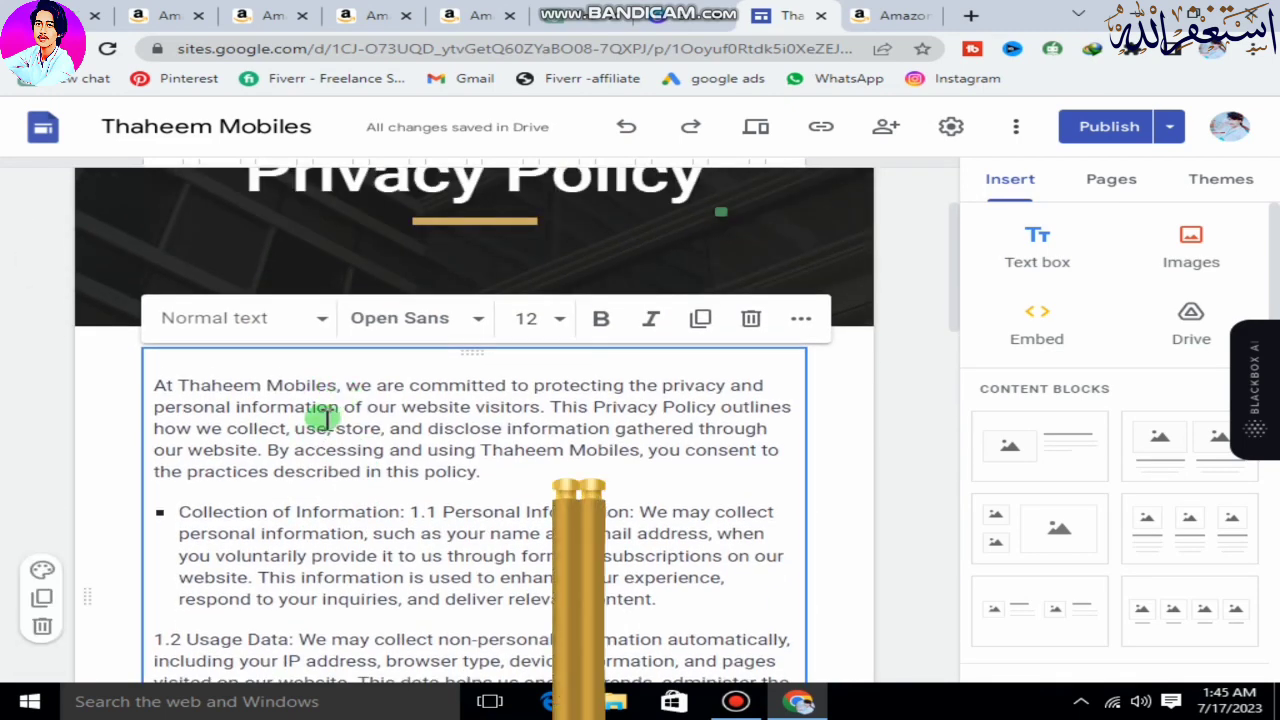
{"action": "left_click_drag", "start_coordinate": [335, 387], "coordinate": [220, 384]}
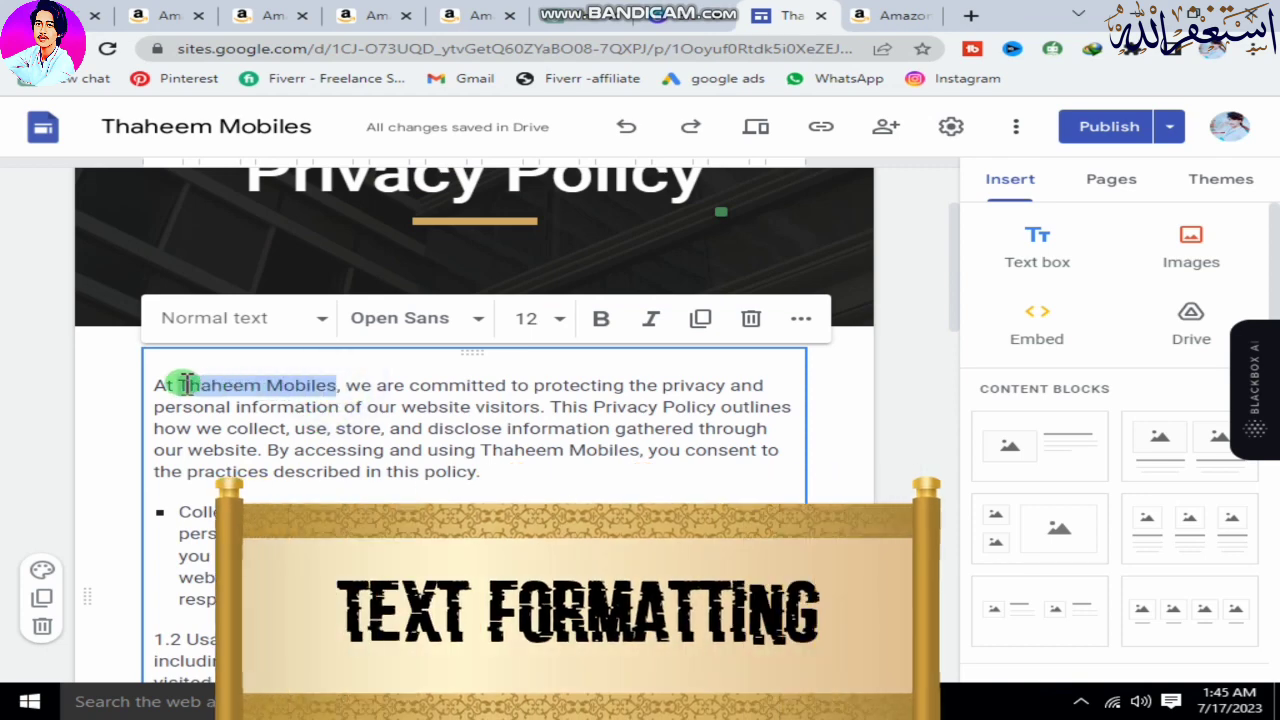
{"action": "left_click", "coordinate": [600, 318]}
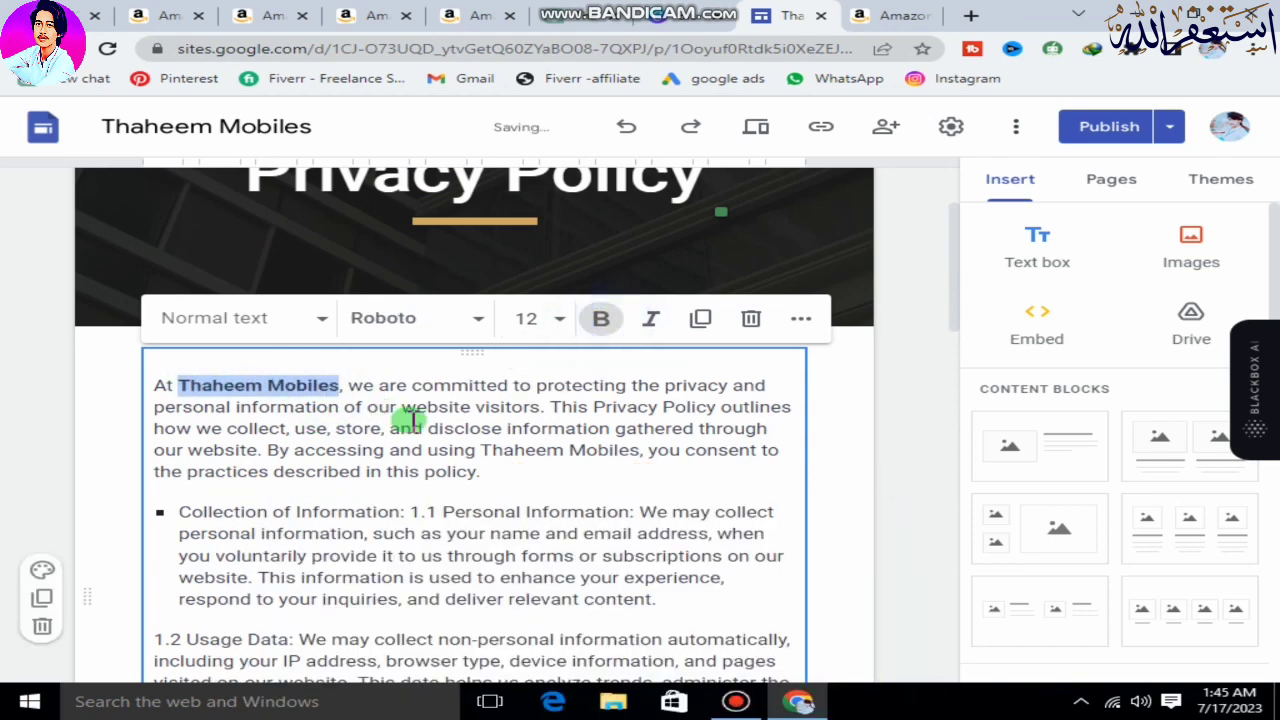
{"action": "scroll", "coordinate": [410, 420], "scroll_direction": "down", "scroll_amount": 1}
{"action": "left_click_drag", "start_coordinate": [402, 418], "coordinate": [195, 425]}
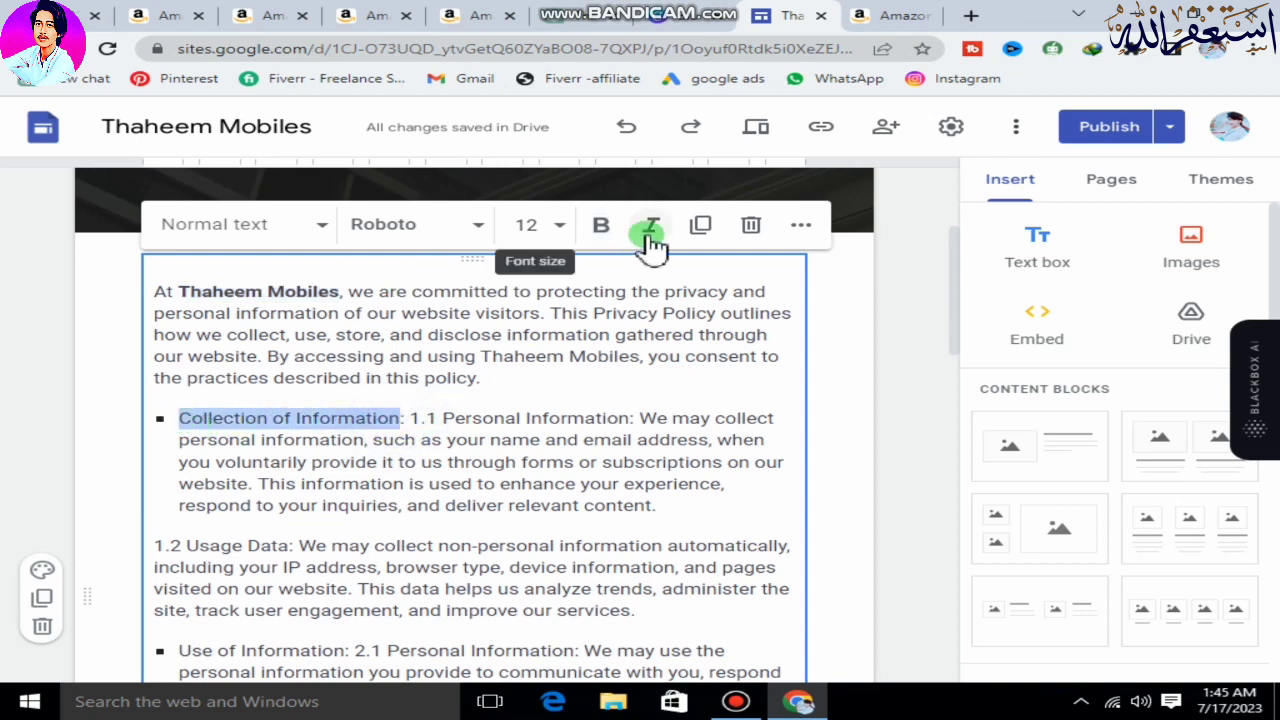
{"action": "left_click", "coordinate": [602, 228]}
Bold the "Usage Data" label in section 1.2 and the "Use of Information" label in the second bullet.
{"action": "scroll", "coordinate": [370, 380], "scroll_direction": "down", "scroll_amount": 2}
{"action": "left_click_drag", "start_coordinate": [292, 358], "coordinate": [188, 358]}
{"action": "left_click", "coordinate": [601, 191]}
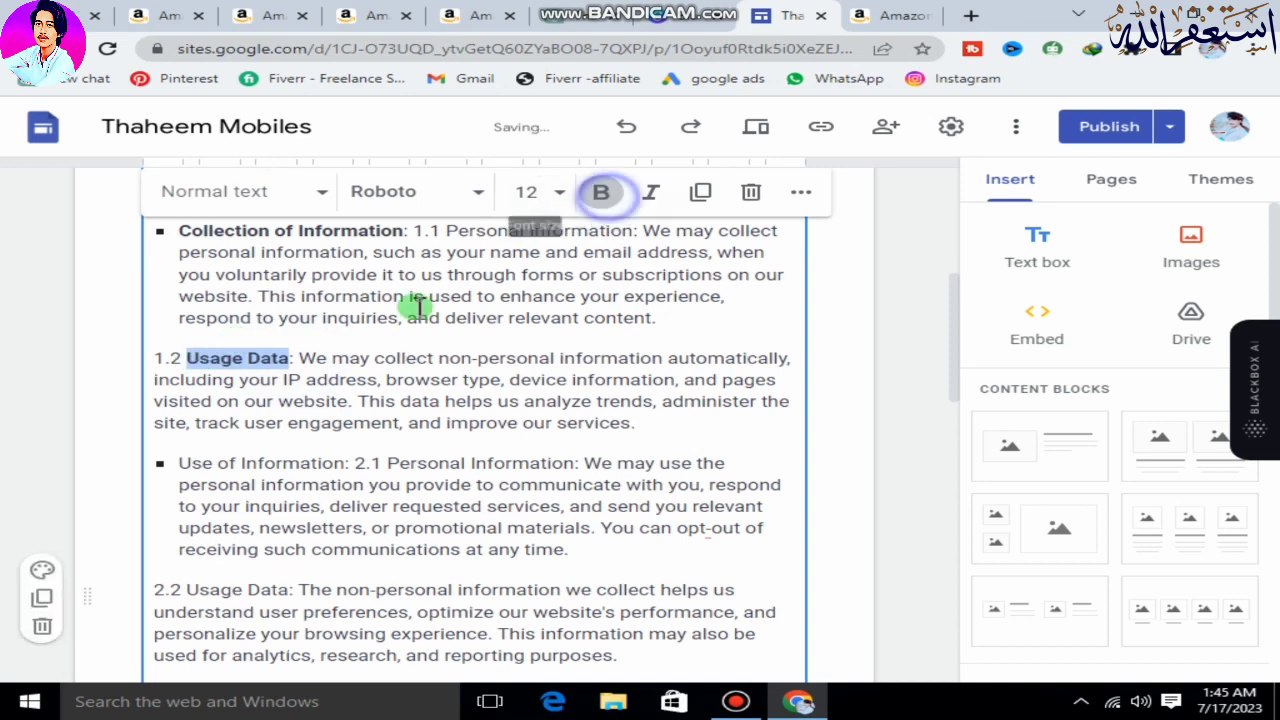
{"action": "scroll", "coordinate": [371, 346], "scroll_direction": "down", "scroll_amount": 1}
{"action": "left_click_drag", "start_coordinate": [347, 369], "coordinate": [180, 369]}
{"action": "left_click", "coordinate": [612, 205]}
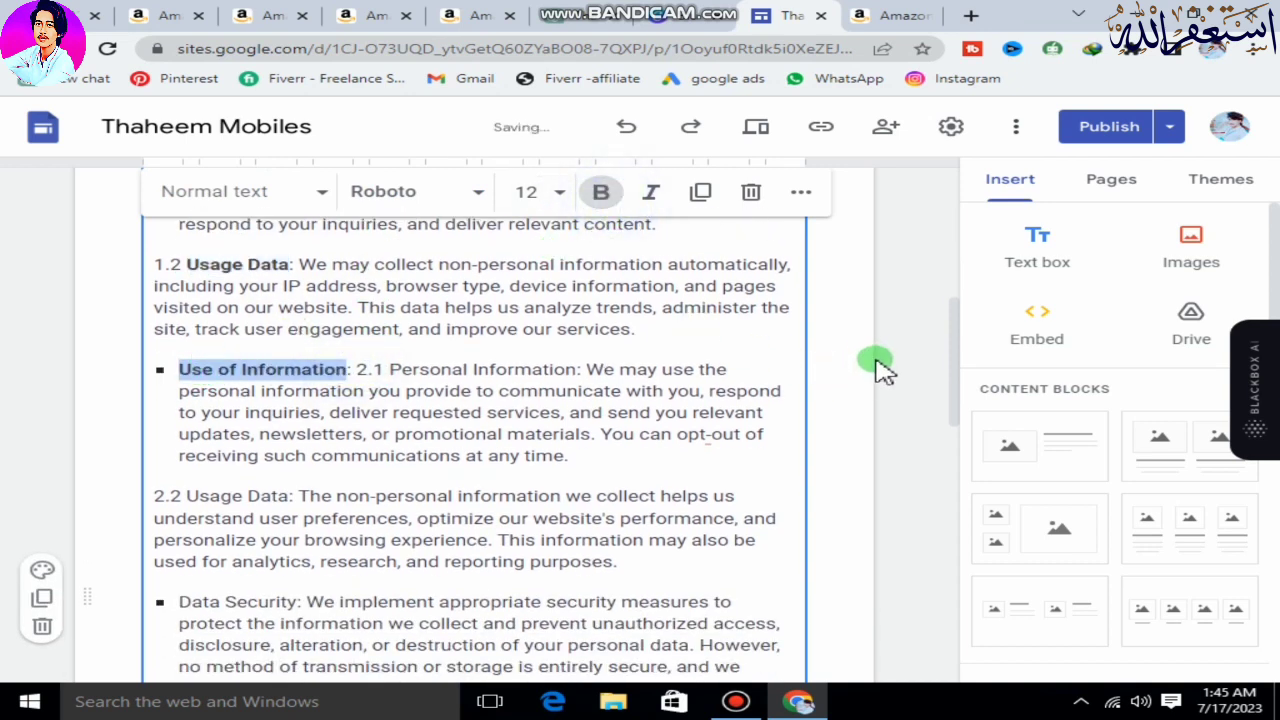
Check the pasted policy down to its end, and publish the updated Privacy Policy page.
{"action": "scroll", "coordinate": [877, 365], "scroll_direction": "up", "scroll_amount": 2}
{"action": "scroll", "coordinate": [462, 443], "scroll_direction": "down", "scroll_amount": 10}
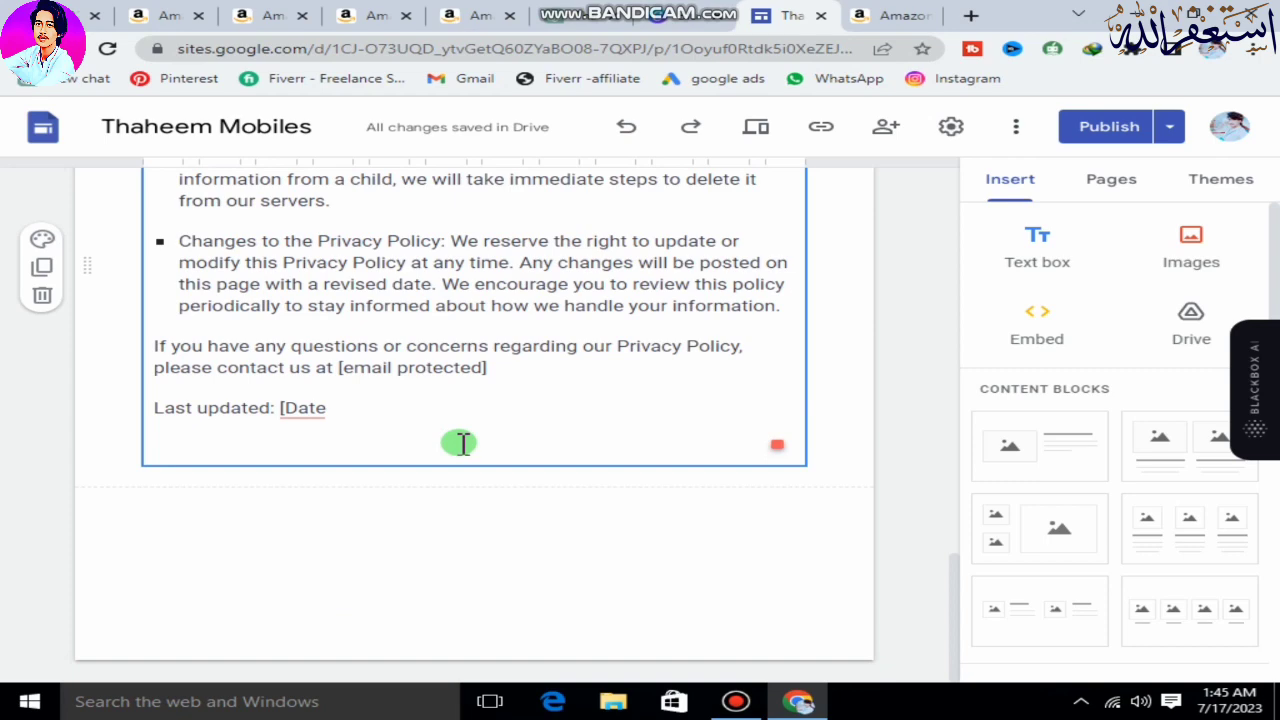
{"action": "scroll", "coordinate": [594, 386], "scroll_direction": "up", "scroll_amount": 10}
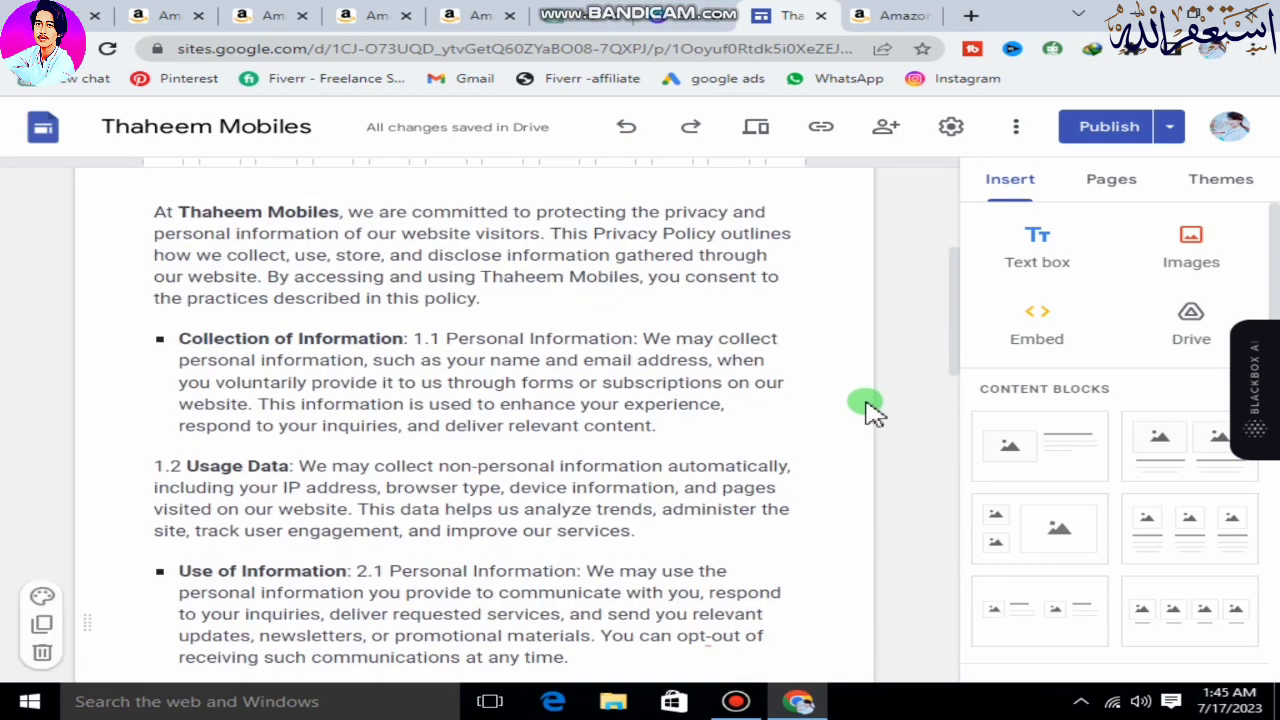
{"action": "left_click", "coordinate": [1104, 144]}
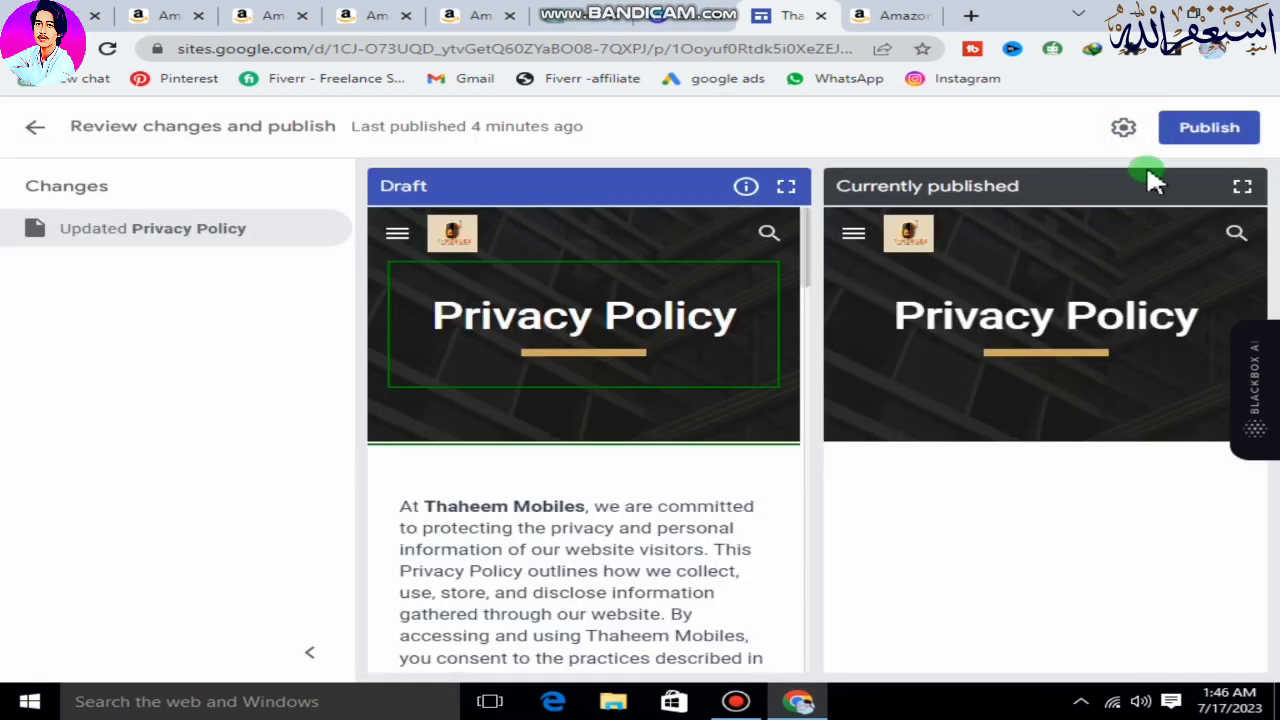
{"action": "left_click", "coordinate": [1201, 146]}
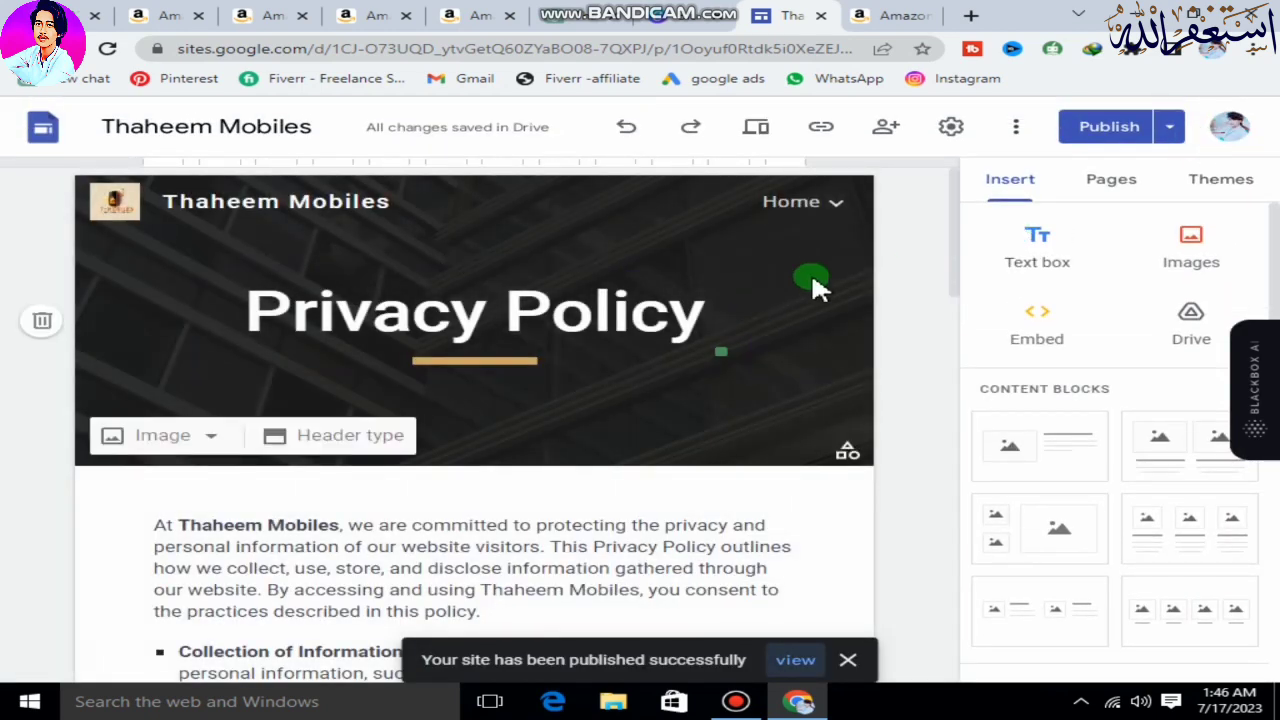
Open the Terms and Conditions page for editing and widen its title box on both sides.
{"action": "left_click", "coordinate": [818, 195]}
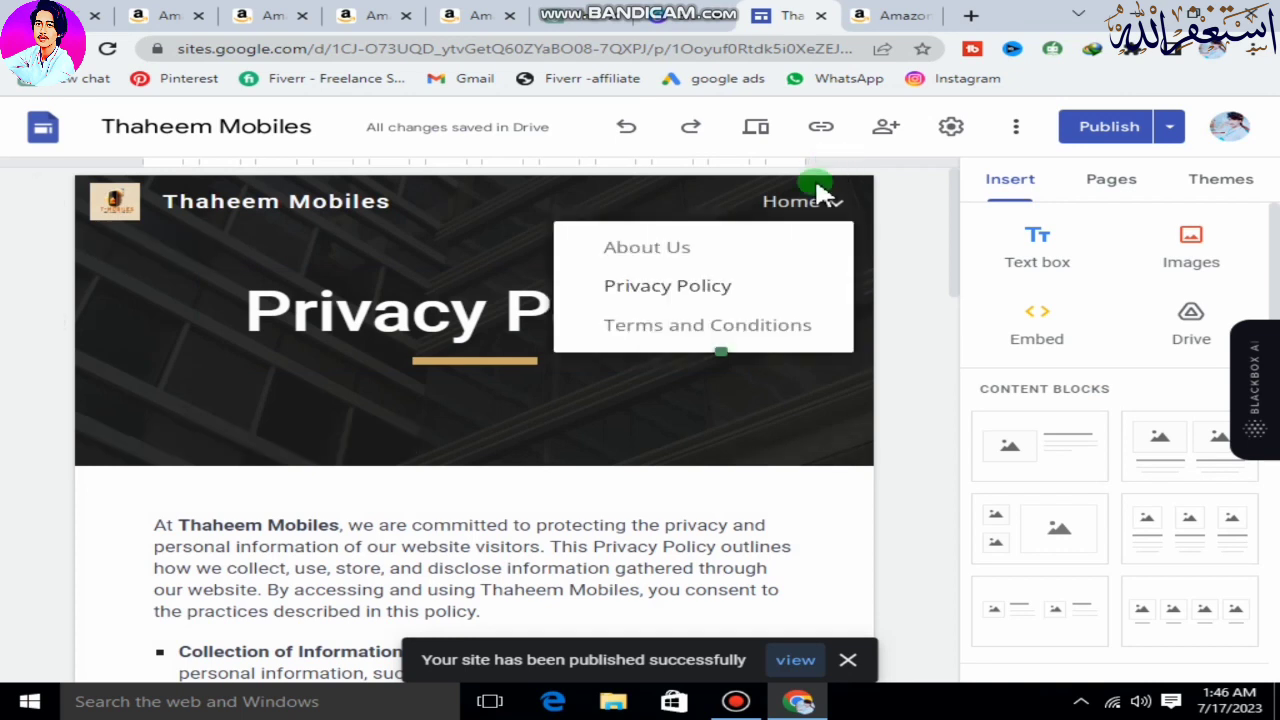
{"action": "left_click", "coordinate": [726, 328]}
{"action": "left_click", "coordinate": [506, 332]}
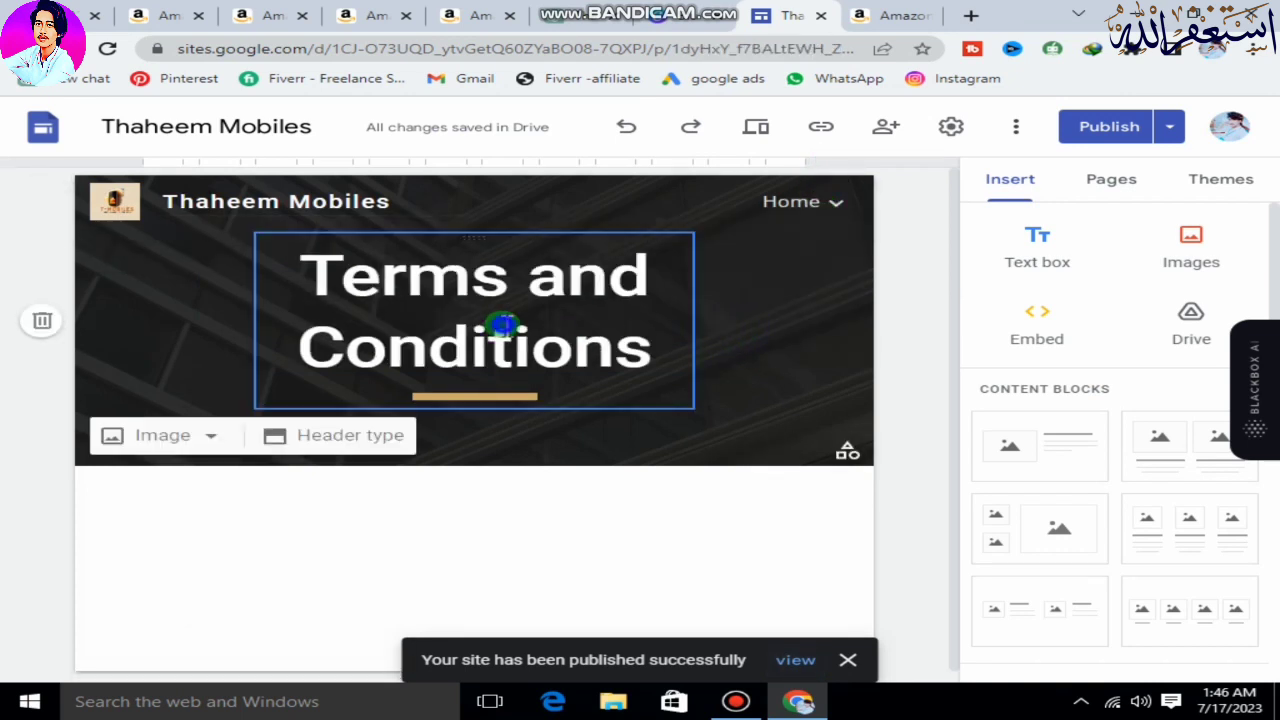
{"action": "left_click_drag", "start_coordinate": [697, 325], "coordinate": [810, 336]}
{"action": "left_click_drag", "start_coordinate": [254, 320], "coordinate": [90, 325]}
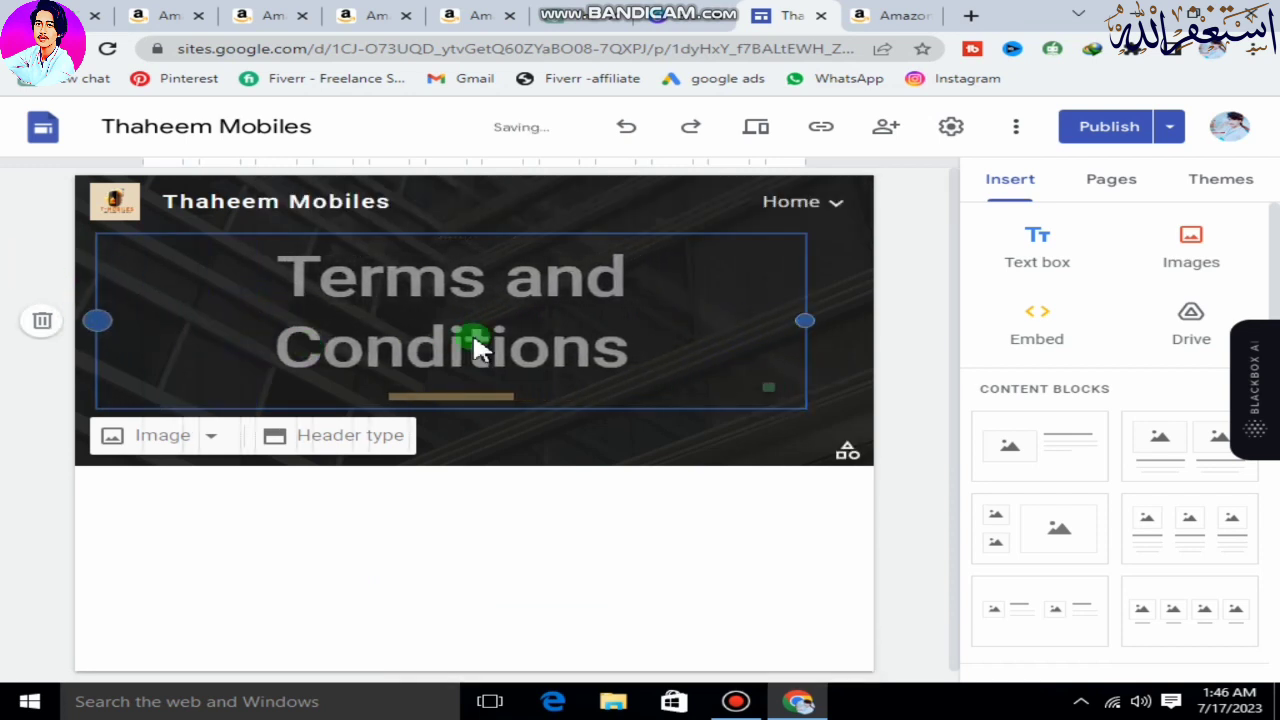
Set the Terms and Conditions title's font size to 36 so it fits on one line.
{"action": "left_click_drag", "start_coordinate": [668, 375], "coordinate": [305, 283]}
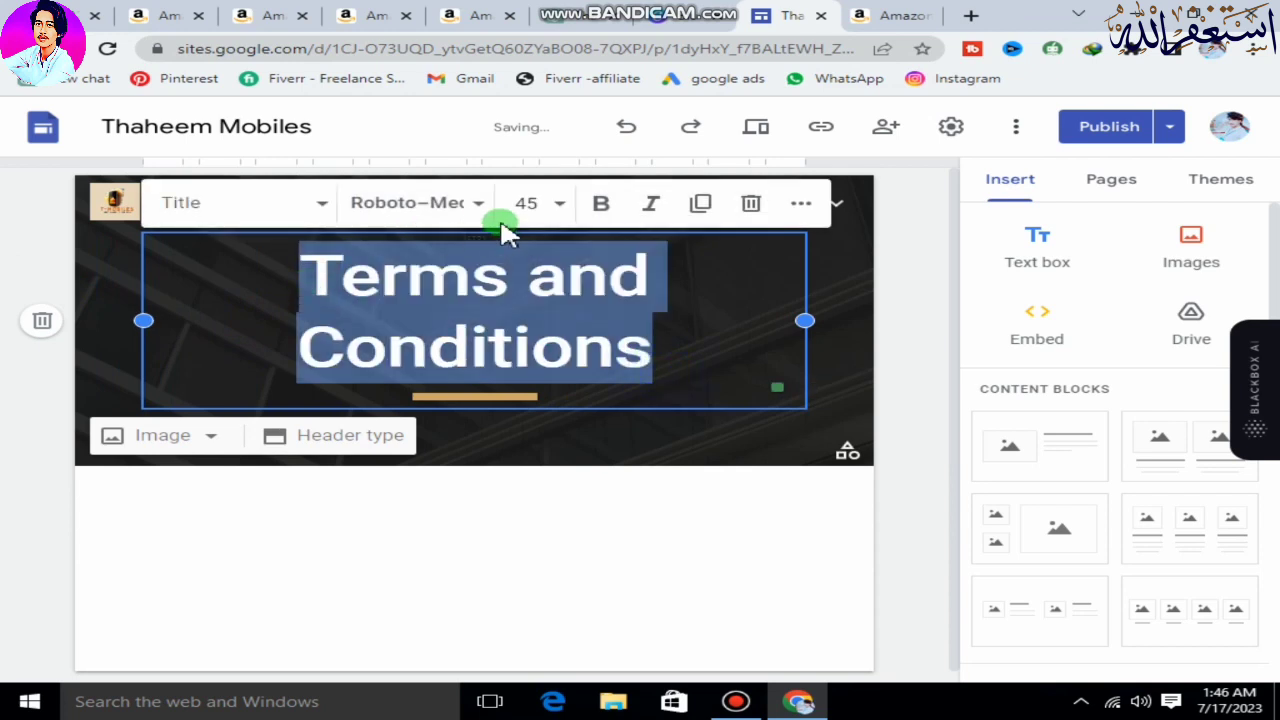
{"action": "left_click", "coordinate": [540, 204]}
{"action": "scroll", "coordinate": [535, 560], "scroll_direction": "down", "scroll_amount": 1}
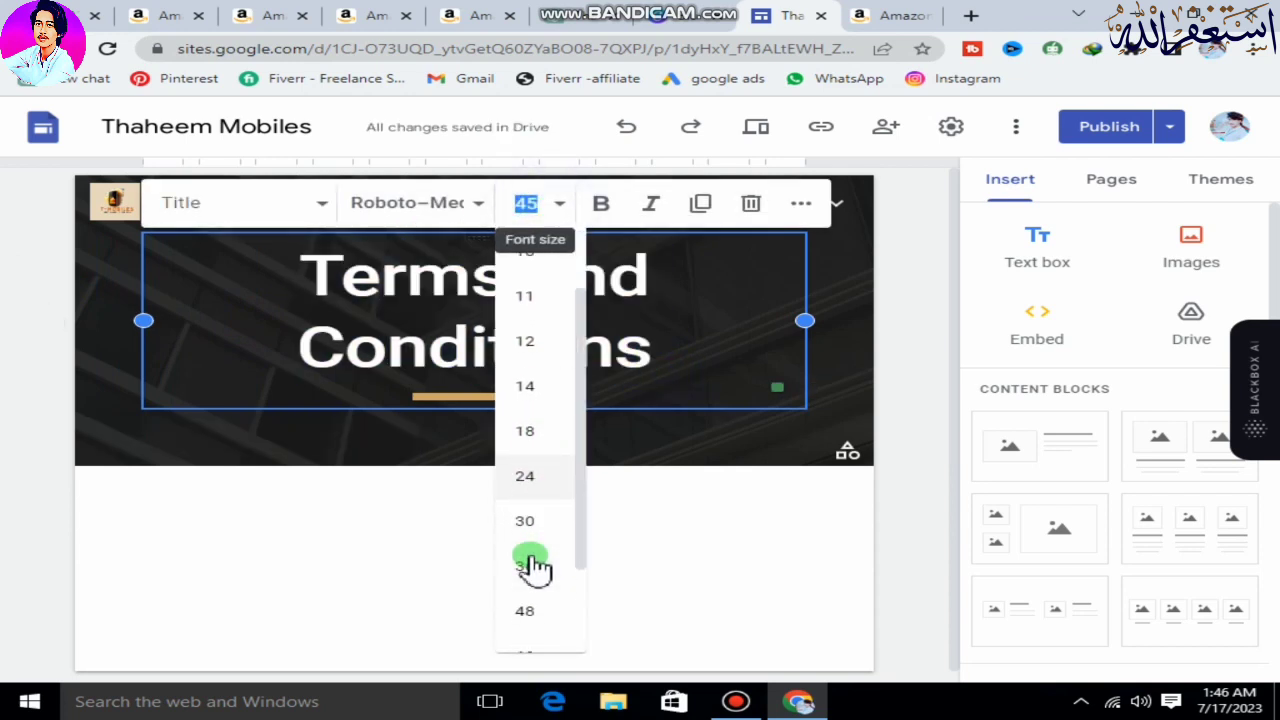
{"action": "left_click", "coordinate": [533, 565]}
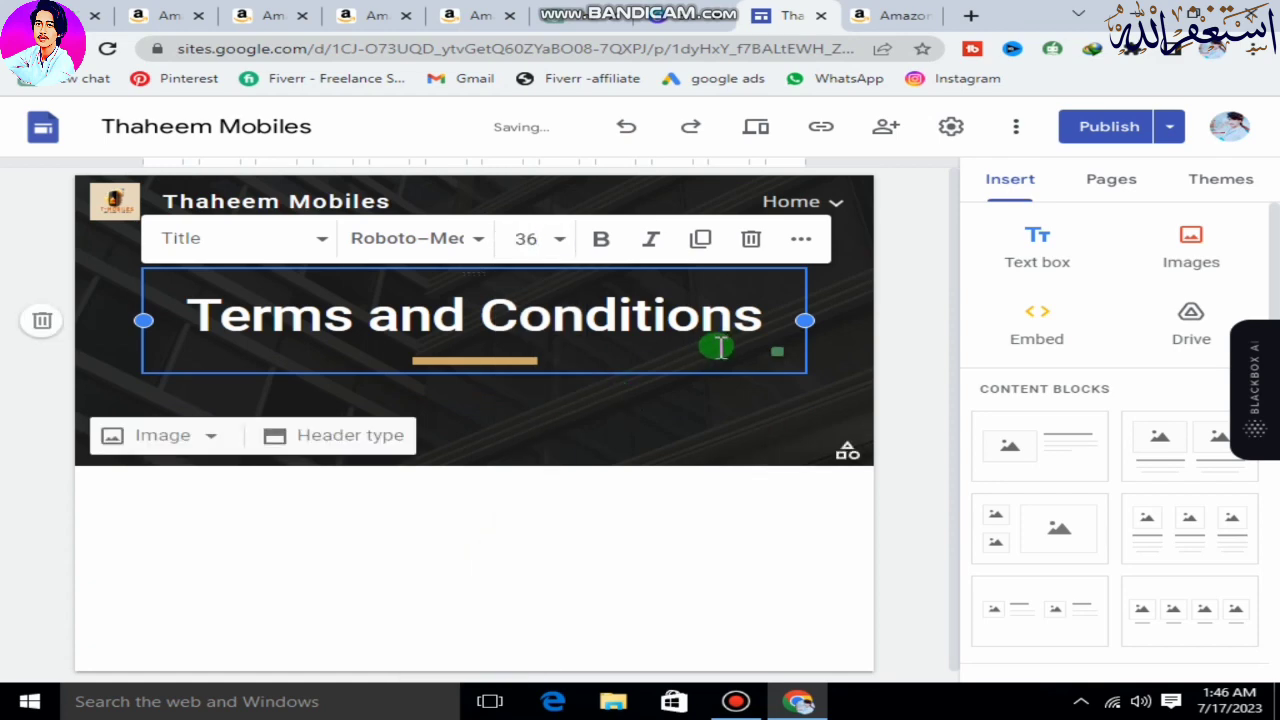
{"action": "left_click", "coordinate": [682, 427]}
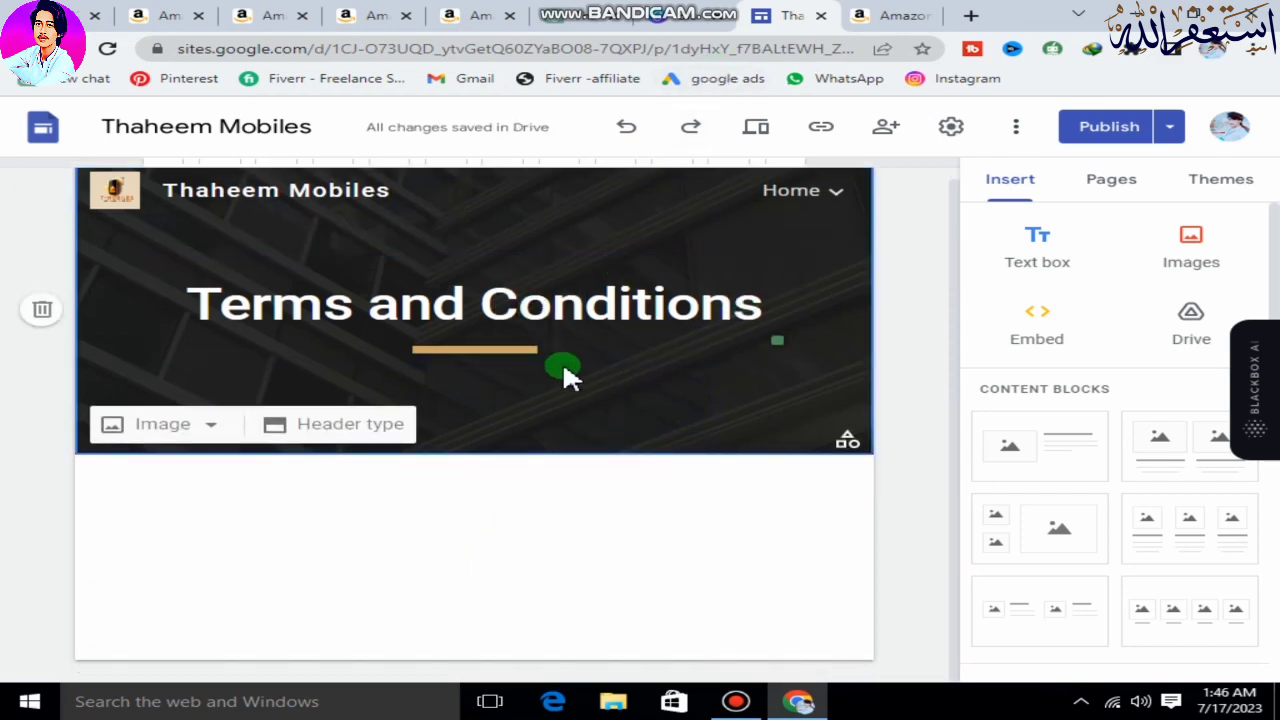
Switch to ChatGPT and copy the generated Thaheem Mobiles terms and conditions, from the heading down to the last-updated line.
{"action": "left_click", "coordinate": [570, 16]}
{"action": "scroll", "coordinate": [655, 405], "scroll_direction": "down", "scroll_amount": 3}
{"action": "scroll", "coordinate": [545, 345], "scroll_direction": "up", "scroll_amount": 2}
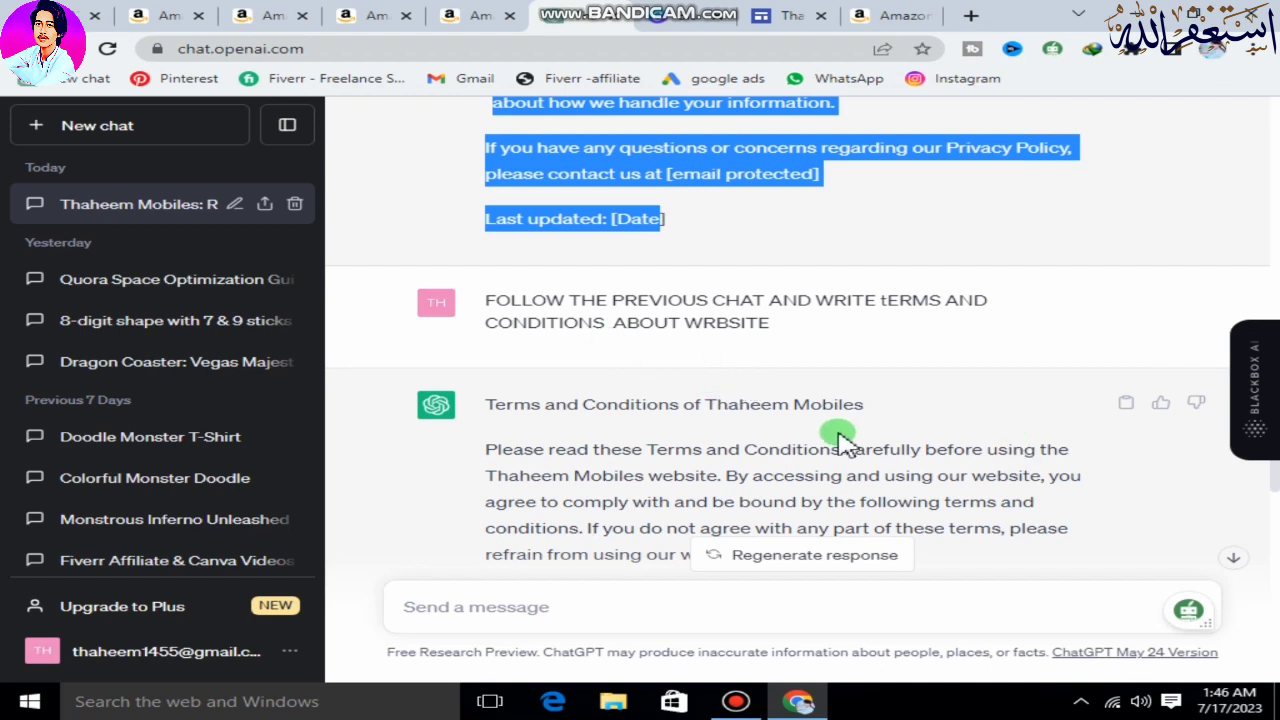
{"action": "scroll", "coordinate": [945, 360], "scroll_direction": "down", "scroll_amount": 1}
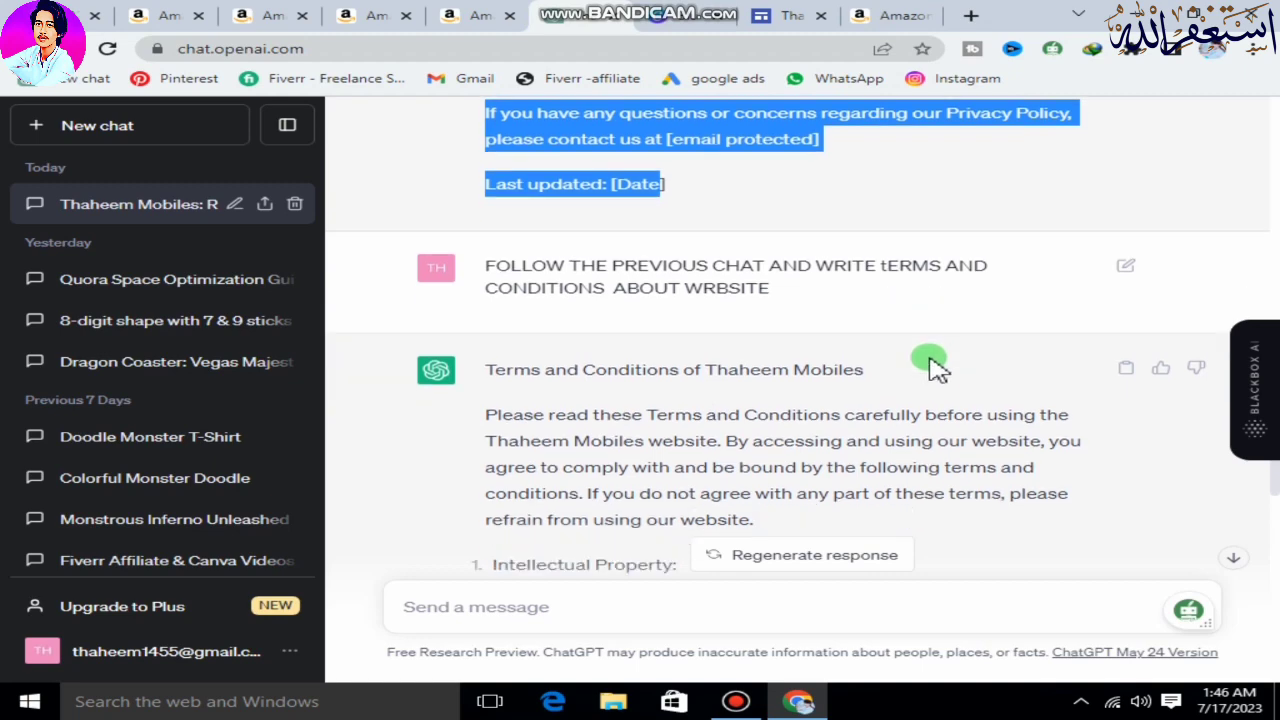
{"action": "left_click_drag", "start_coordinate": [491, 311], "coordinate": [778, 482]}
{"action": "right_click", "coordinate": [678, 380]}
{"action": "left_click", "coordinate": [710, 395]}
Return to Google Sites, insert a text box below the Terms and Conditions header and paste the copied terms into it.
{"action": "left_click", "coordinate": [785, 15]}
{"action": "left_click", "coordinate": [1062, 268]}
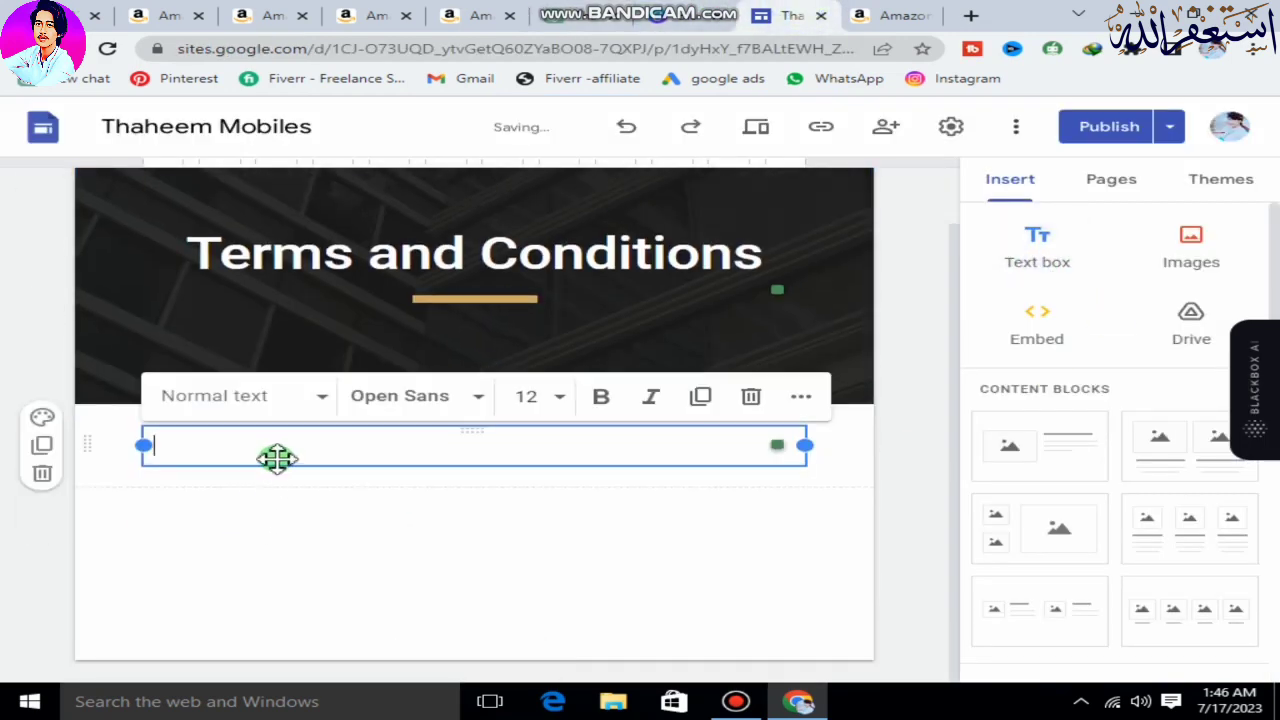
{"action": "key", "text": "ctrl+v"}
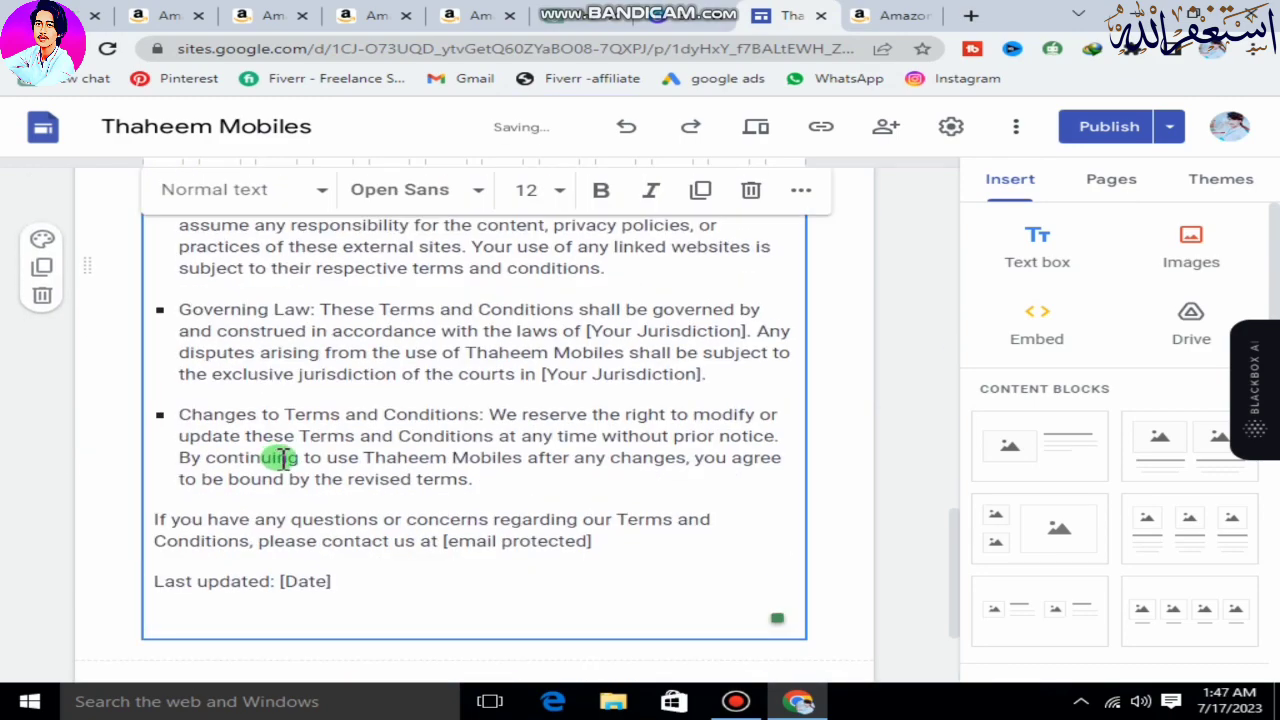
Bold the "Terms and Conditions of Thaheem Mobiles" heading at the start of the pasted text.
{"action": "scroll", "coordinate": [280, 458], "scroll_direction": "up", "scroll_amount": 10}
{"action": "scroll", "coordinate": [283, 458], "scroll_direction": "up", "scroll_amount": 3}
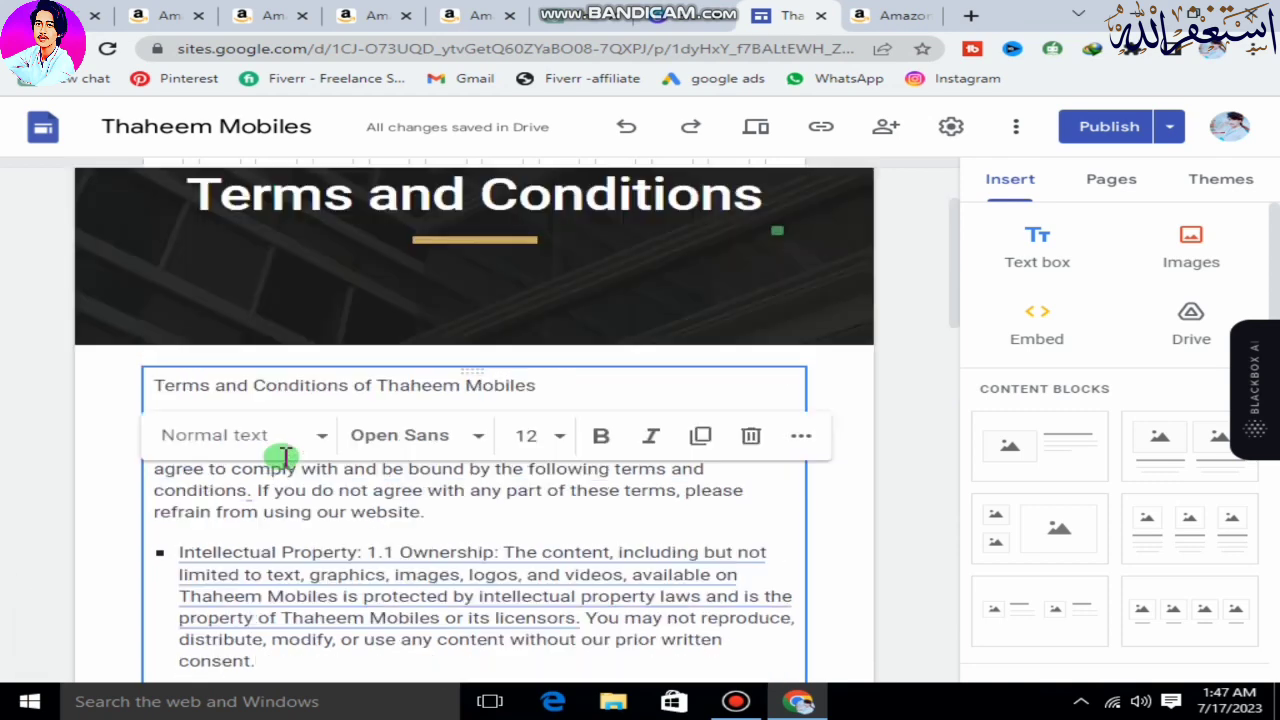
{"action": "left_click_drag", "start_coordinate": [579, 391], "coordinate": [168, 393]}
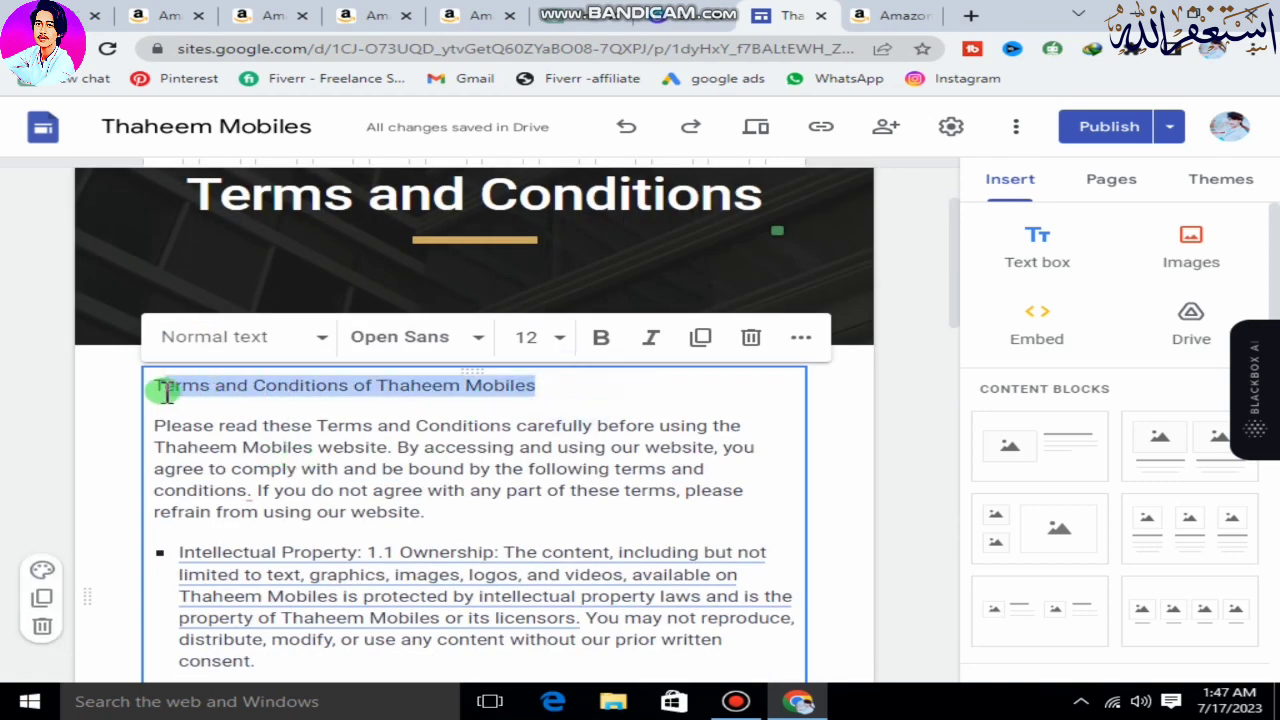
{"action": "left_click", "coordinate": [601, 338]}
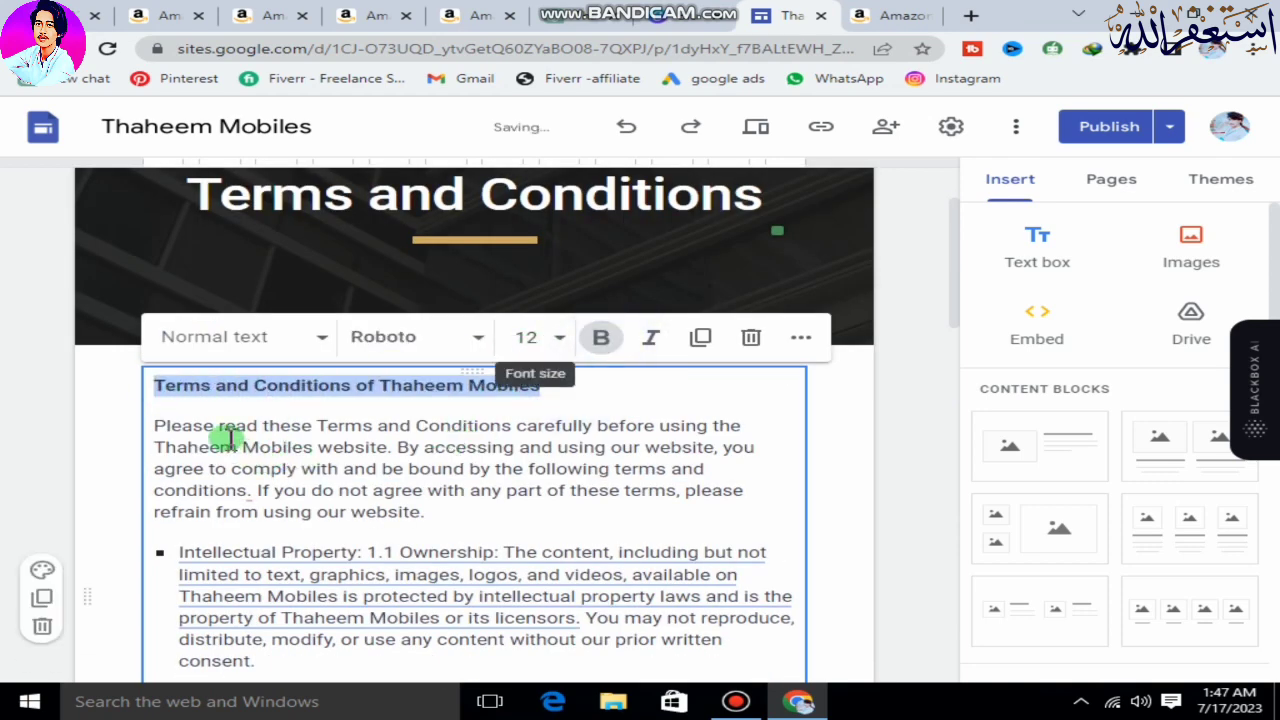
Deselect the text box and publish the updated Terms and Conditions page.
{"action": "scroll", "coordinate": [325, 533], "scroll_direction": "down", "scroll_amount": 1}
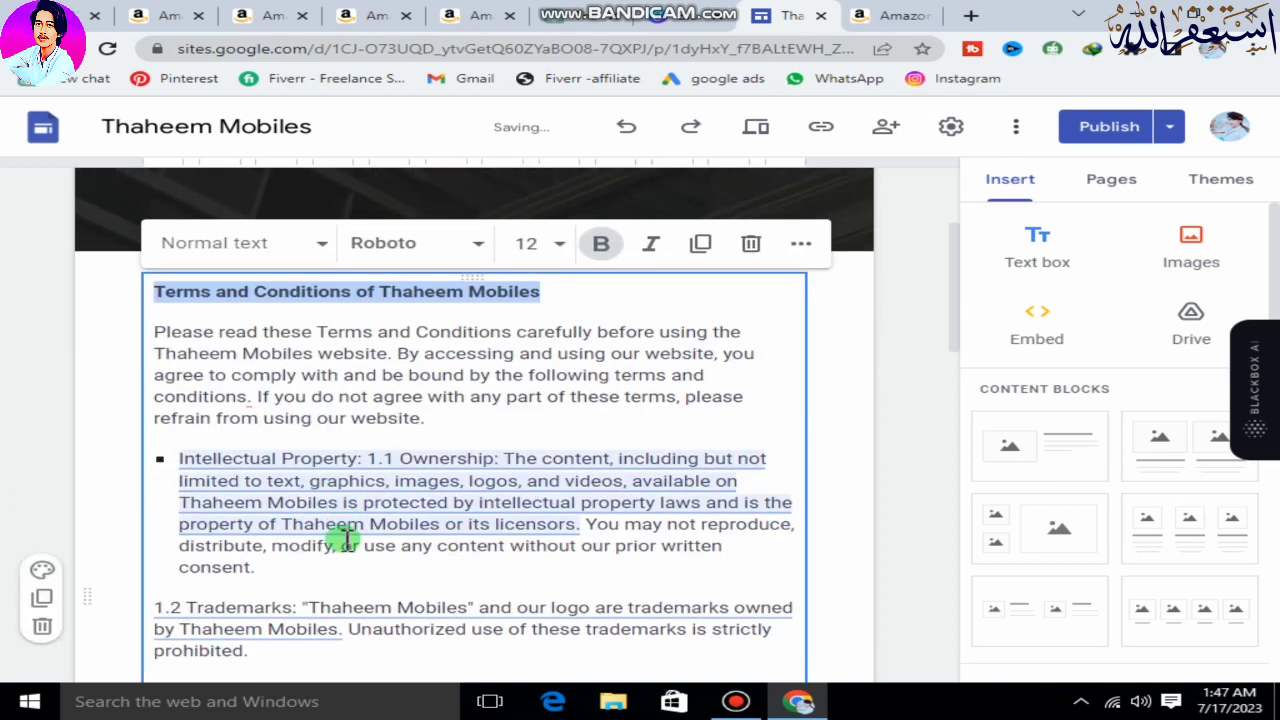
{"action": "left_click", "coordinate": [855, 378]}
{"action": "left_click", "coordinate": [1094, 138]}
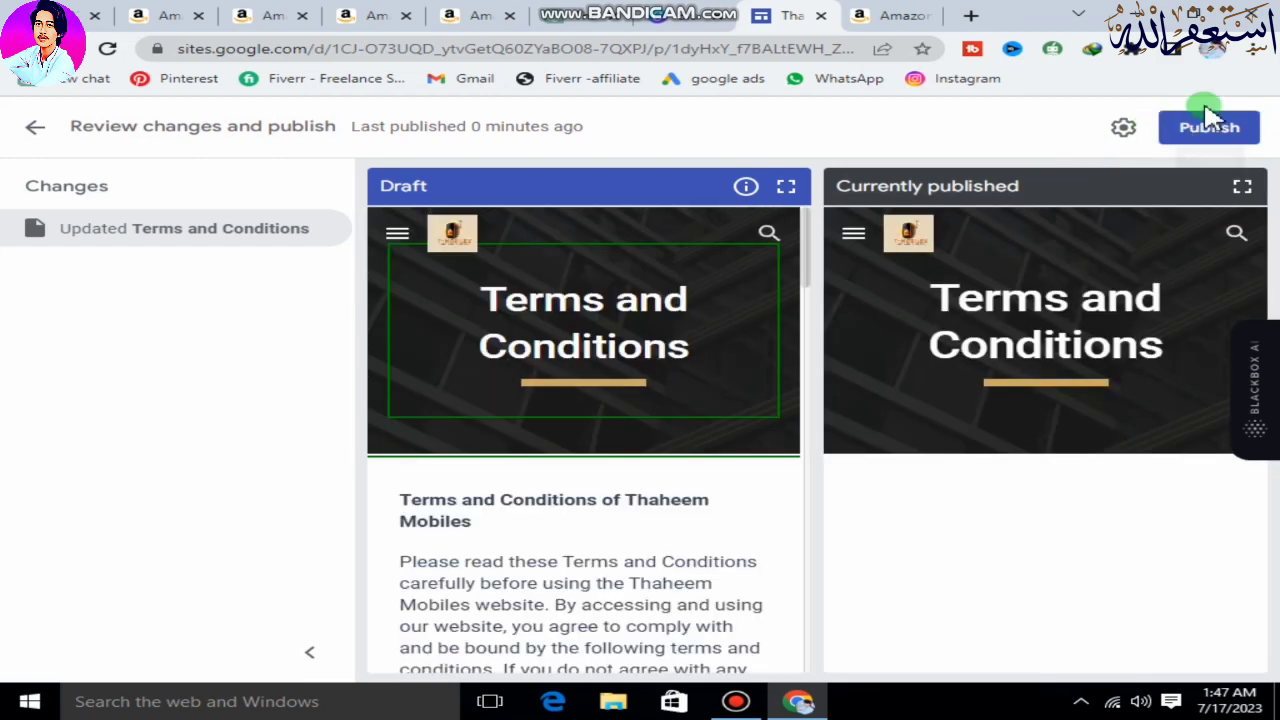
{"action": "left_click", "coordinate": [1210, 130]}
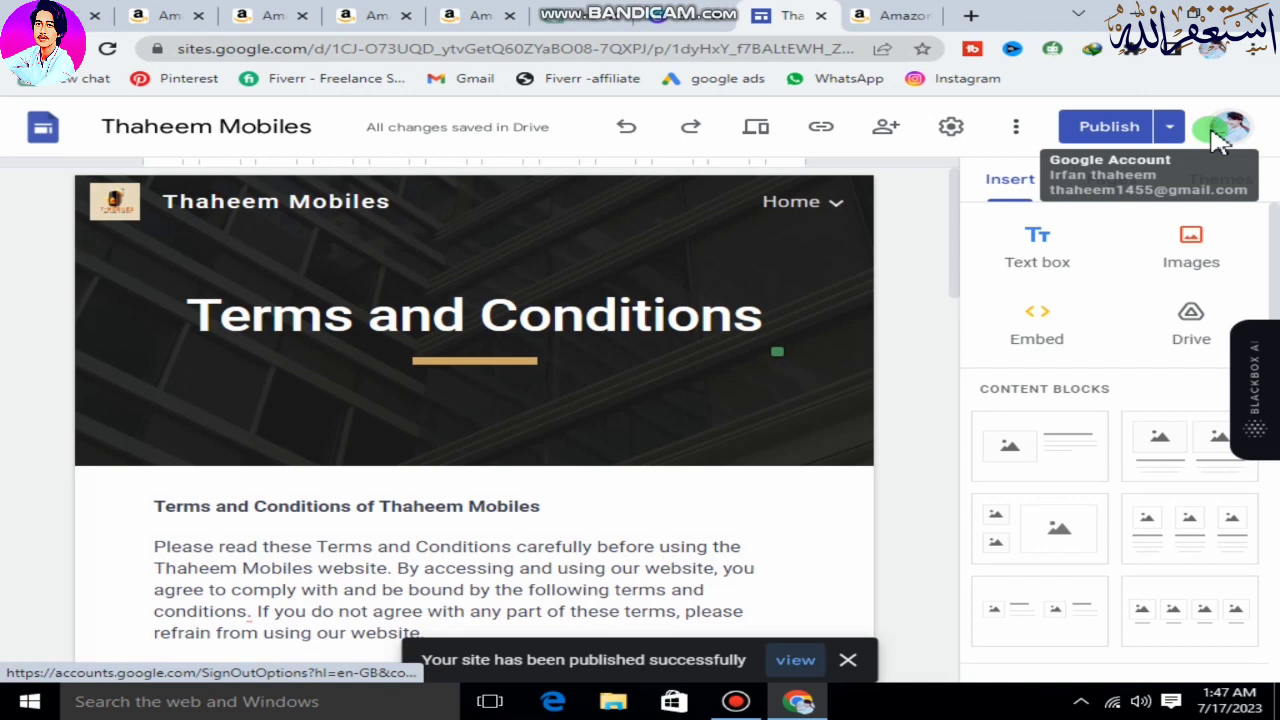
Check the Home, About Us, Privacy Policy and Terms and Conditions pages through the site navigation, and return to the Home page.
{"action": "left_click", "coordinate": [810, 210]}
{"action": "left_click", "coordinate": [812, 203]}
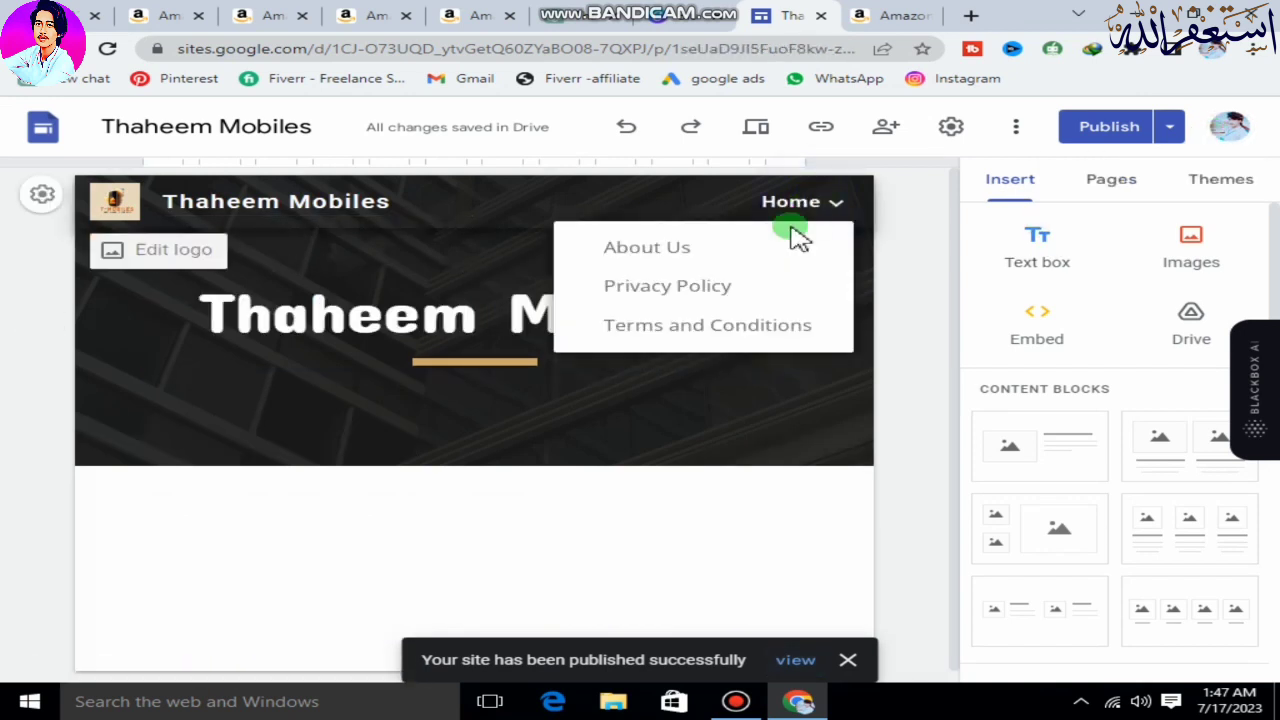
{"action": "left_click", "coordinate": [787, 203]}
{"action": "left_click", "coordinate": [684, 254]}
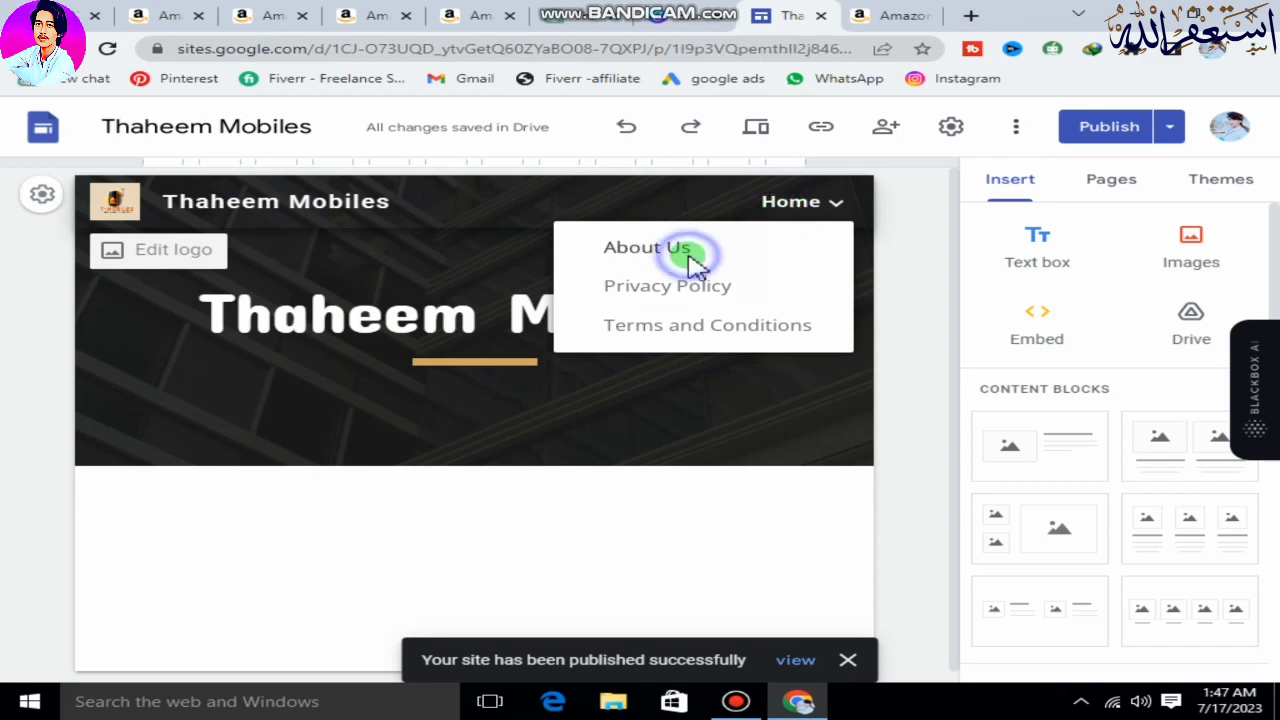
{"action": "left_click", "coordinate": [789, 205]}
{"action": "left_click", "coordinate": [735, 290]}
{"action": "left_click", "coordinate": [820, 203]}
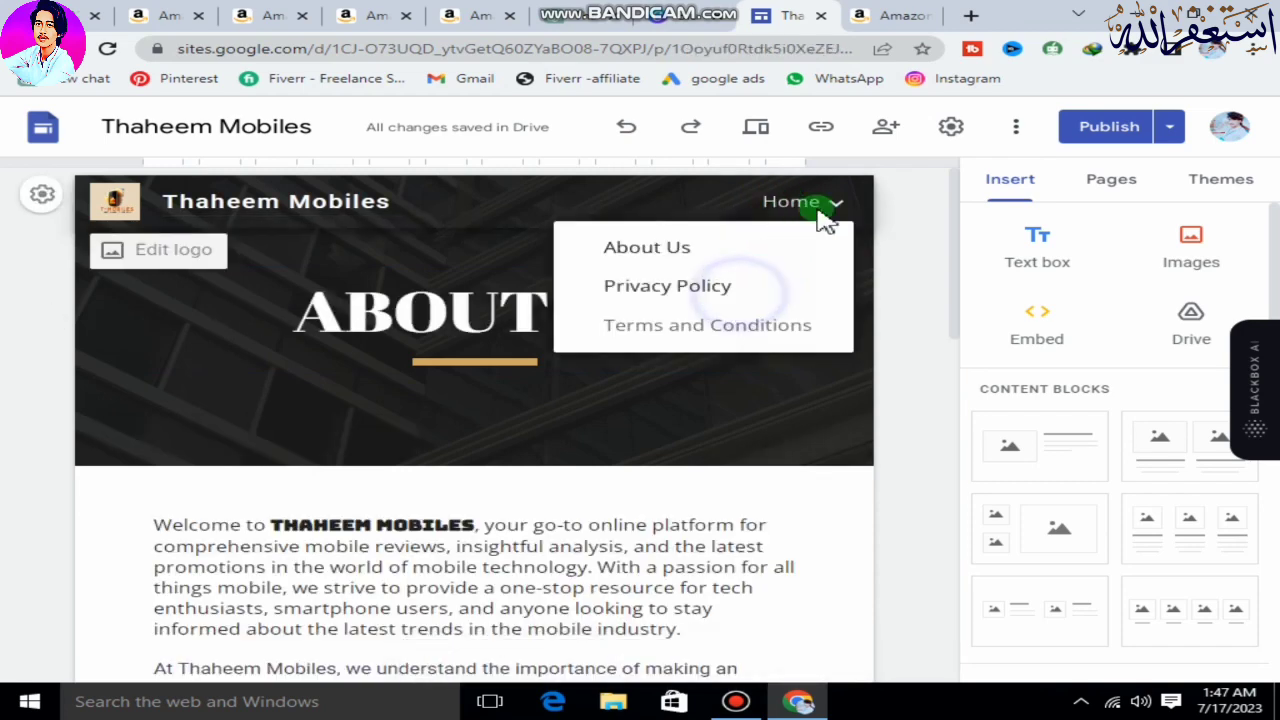
{"action": "left_click", "coordinate": [763, 323]}
{"action": "left_click", "coordinate": [789, 202]}
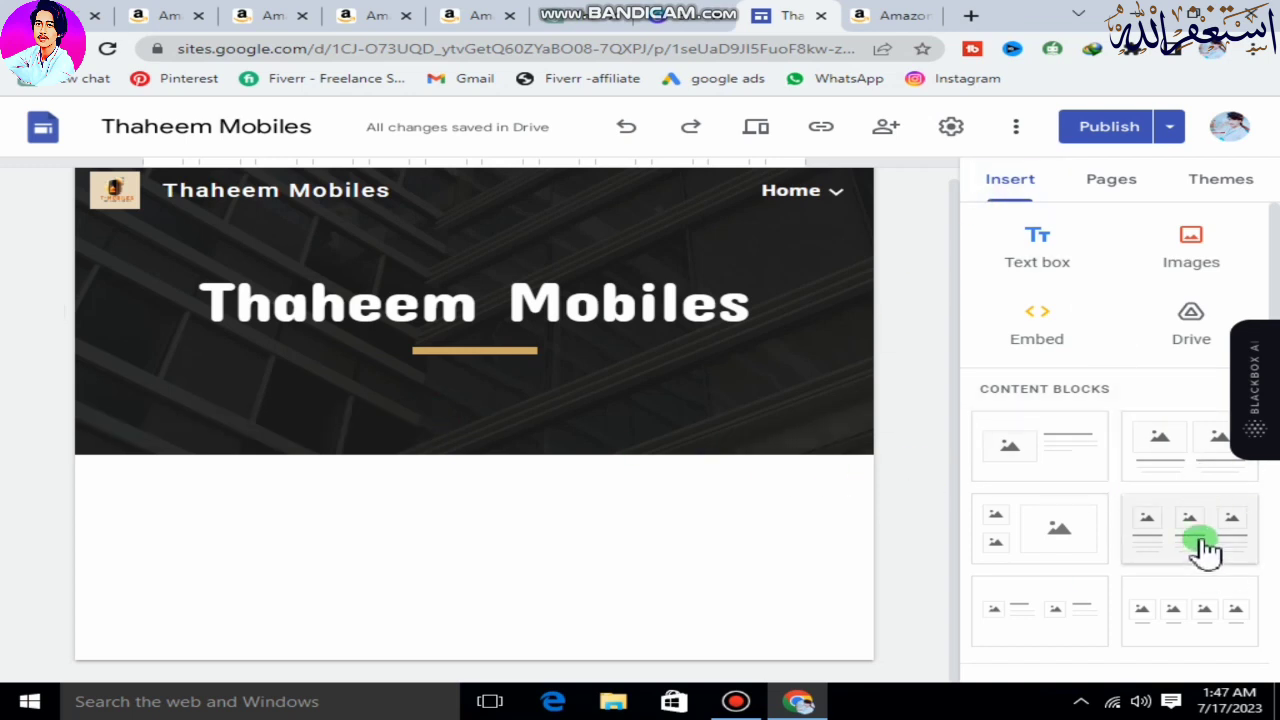
Insert the three-column content block with an image, heading and text in each column below the Home header.
{"action": "left_click", "coordinate": [1148, 392]}
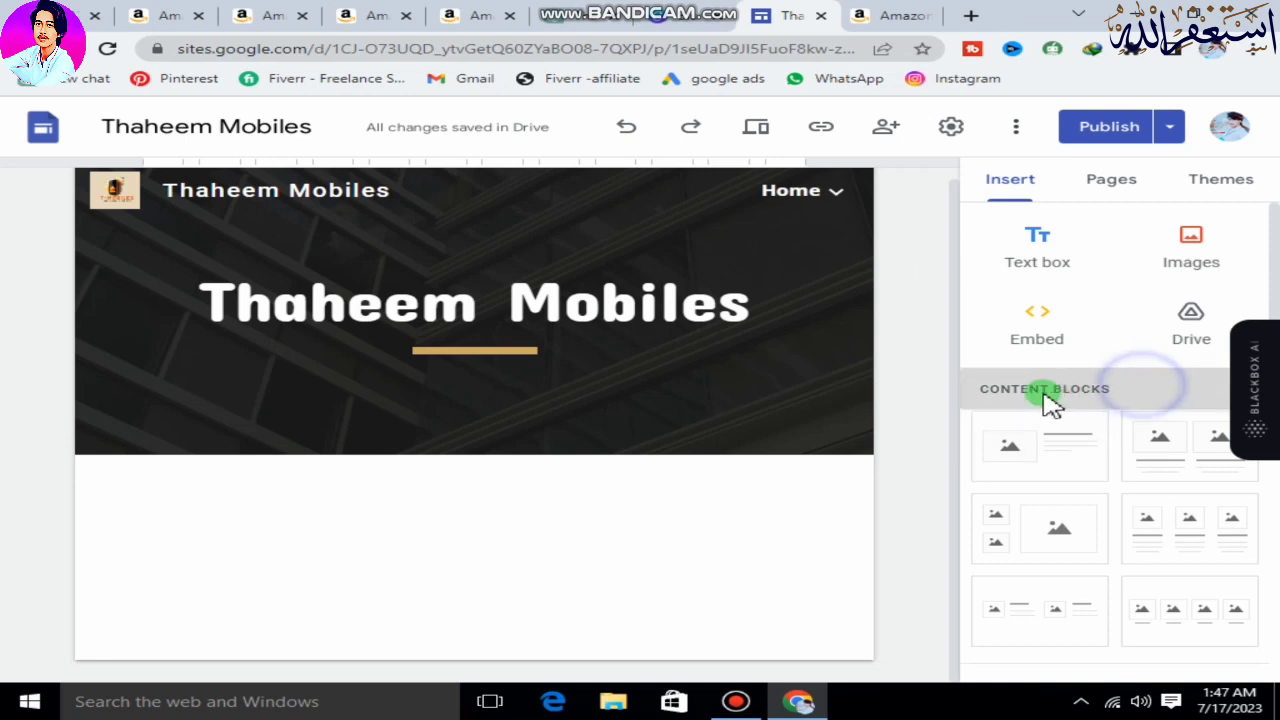
{"action": "left_click", "coordinate": [1071, 393]}
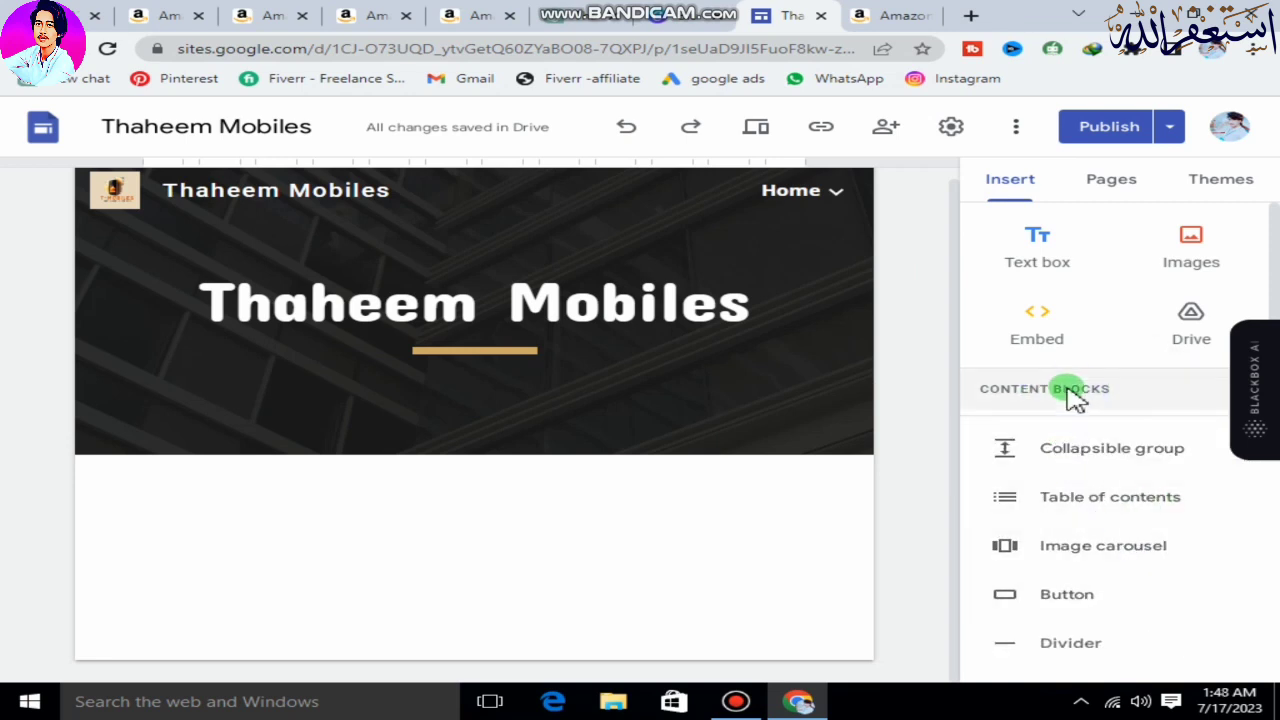
{"action": "scroll", "coordinate": [1150, 500], "scroll_direction": "down", "scroll_amount": 2}
{"action": "scroll", "coordinate": [1140, 480], "scroll_direction": "up", "scroll_amount": 2}
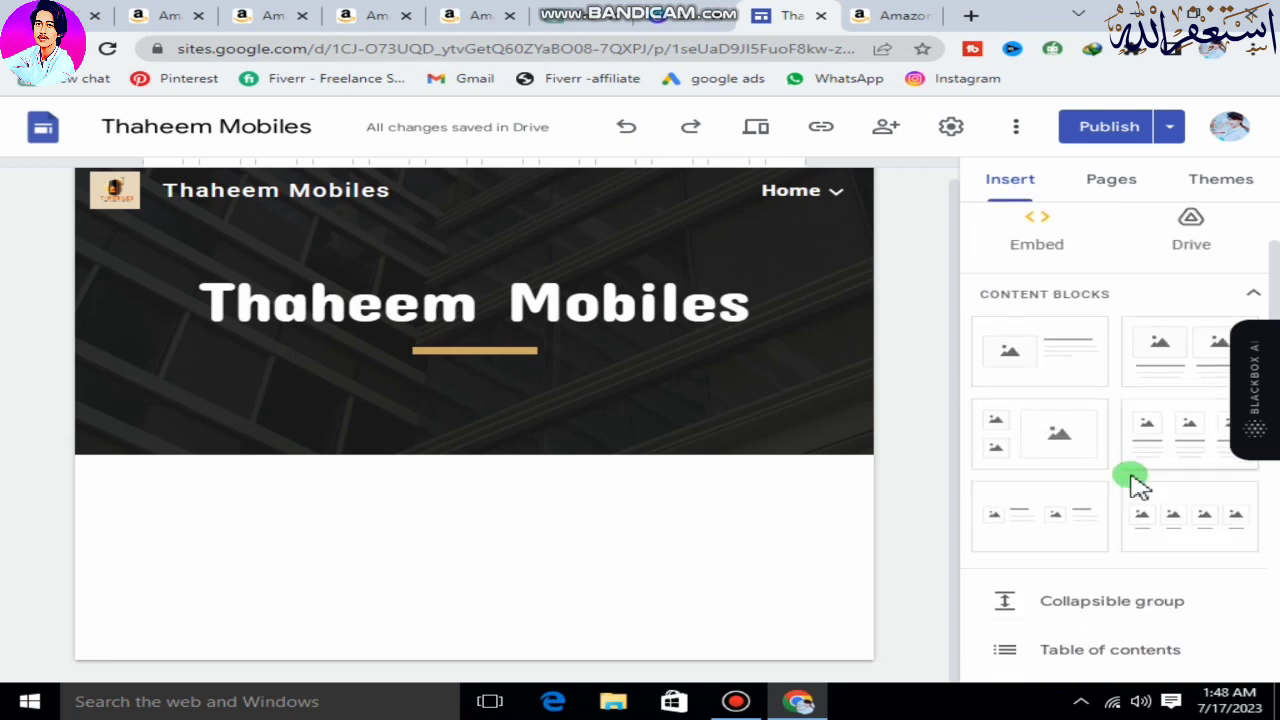
{"action": "left_click", "coordinate": [1172, 438]}
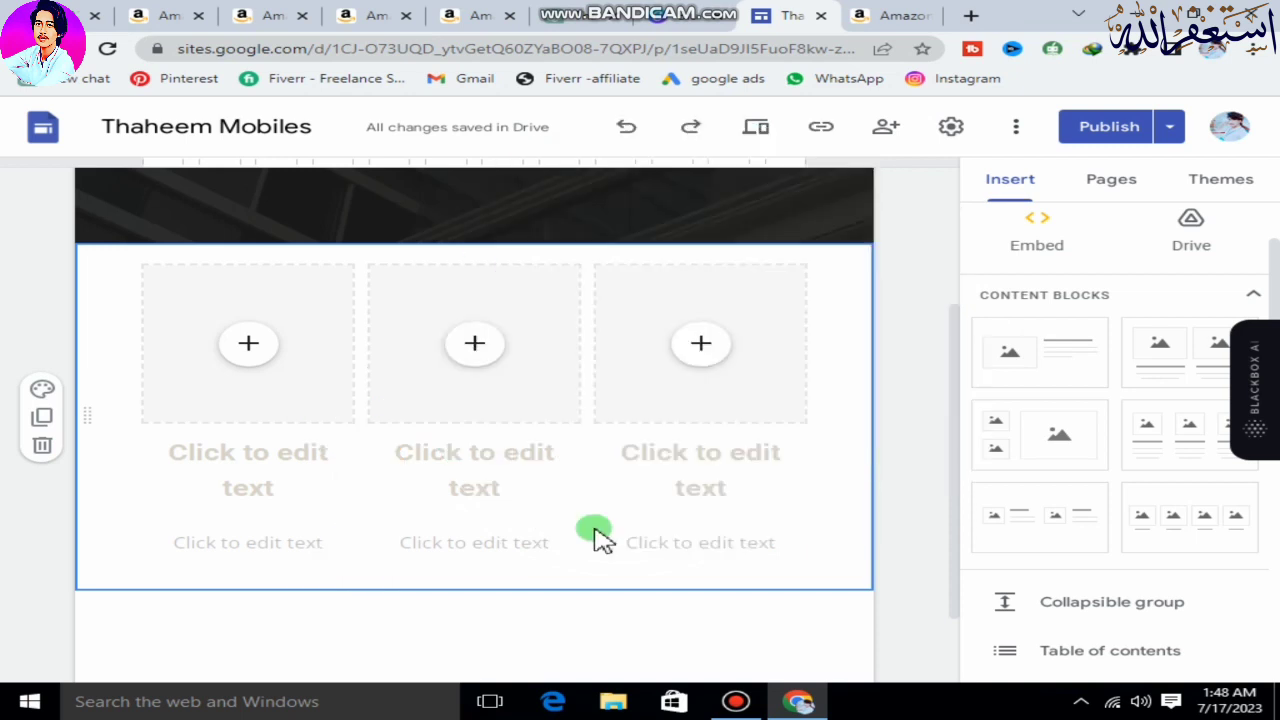
Upload 713K8QFPx+S._AC_SY355_ from the website folder in Documents into the first column's image placeholder and uncrop it.
{"action": "left_click", "coordinate": [249, 346]}
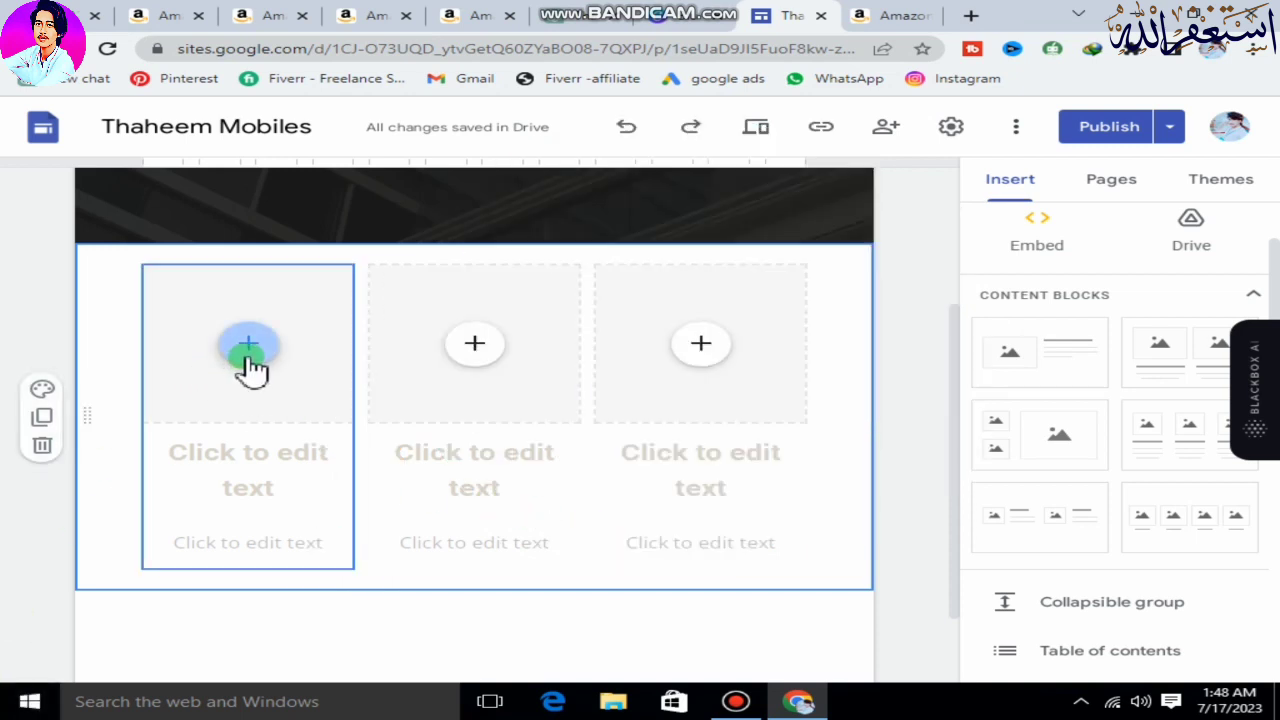
{"action": "left_click", "coordinate": [322, 408]}
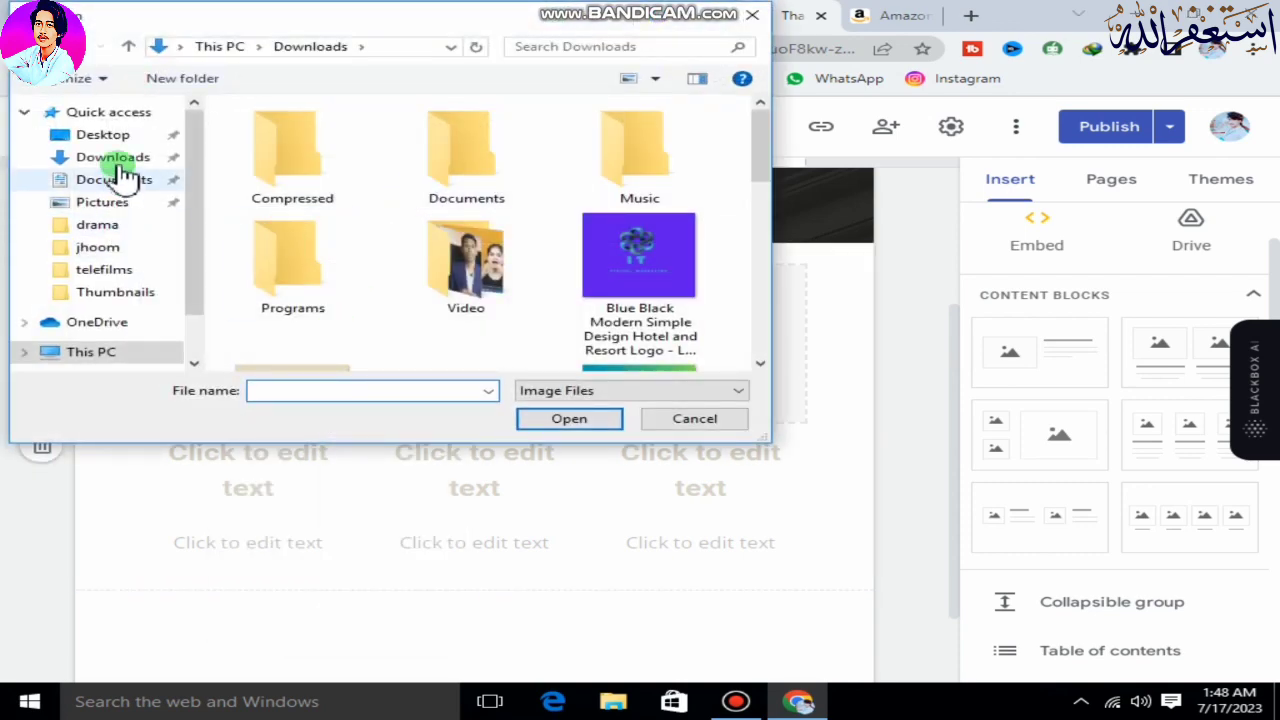
{"action": "left_click", "coordinate": [121, 181]}
{"action": "left_click", "coordinate": [414, 200]}
{"action": "double_click", "coordinate": [412, 200]}
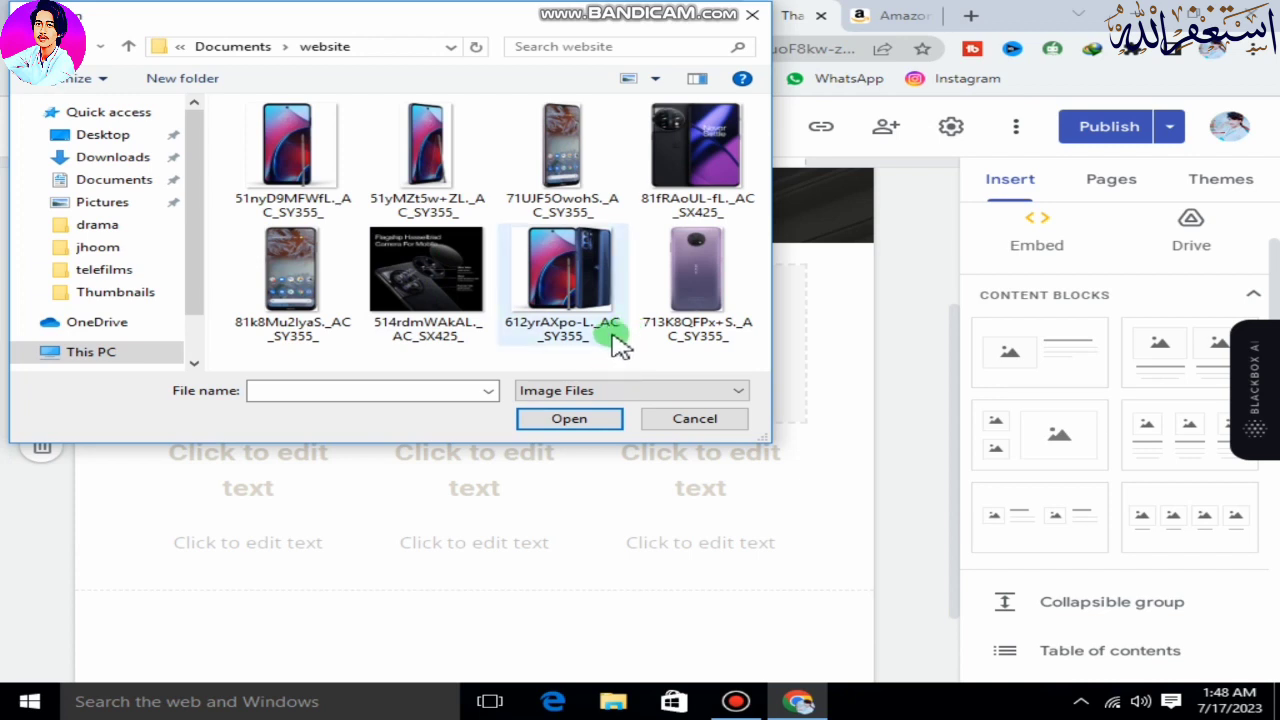
{"action": "left_click", "coordinate": [688, 296]}
{"action": "left_click", "coordinate": [597, 425]}
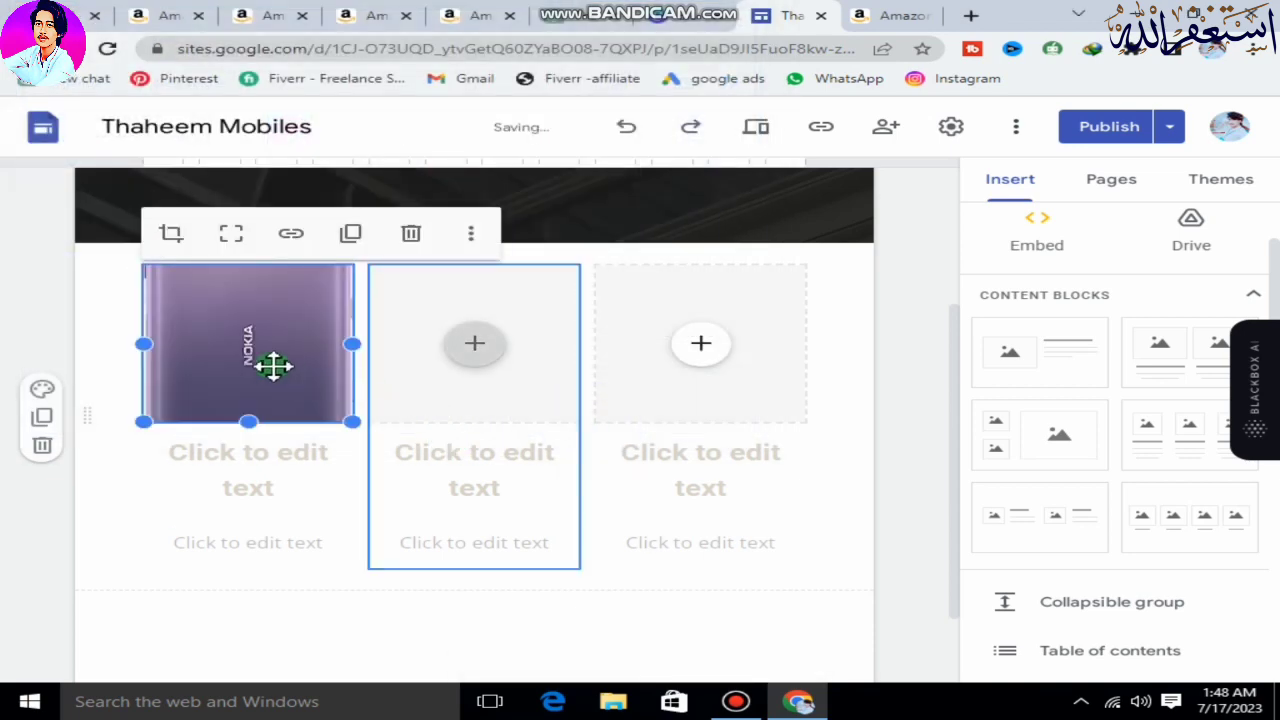
{"action": "left_click", "coordinate": [231, 233]}
Upload the image 612yrAXpo-L._AC_SY355_ from the website folder into the second column's image placeholder.
{"action": "left_click", "coordinate": [476, 348]}
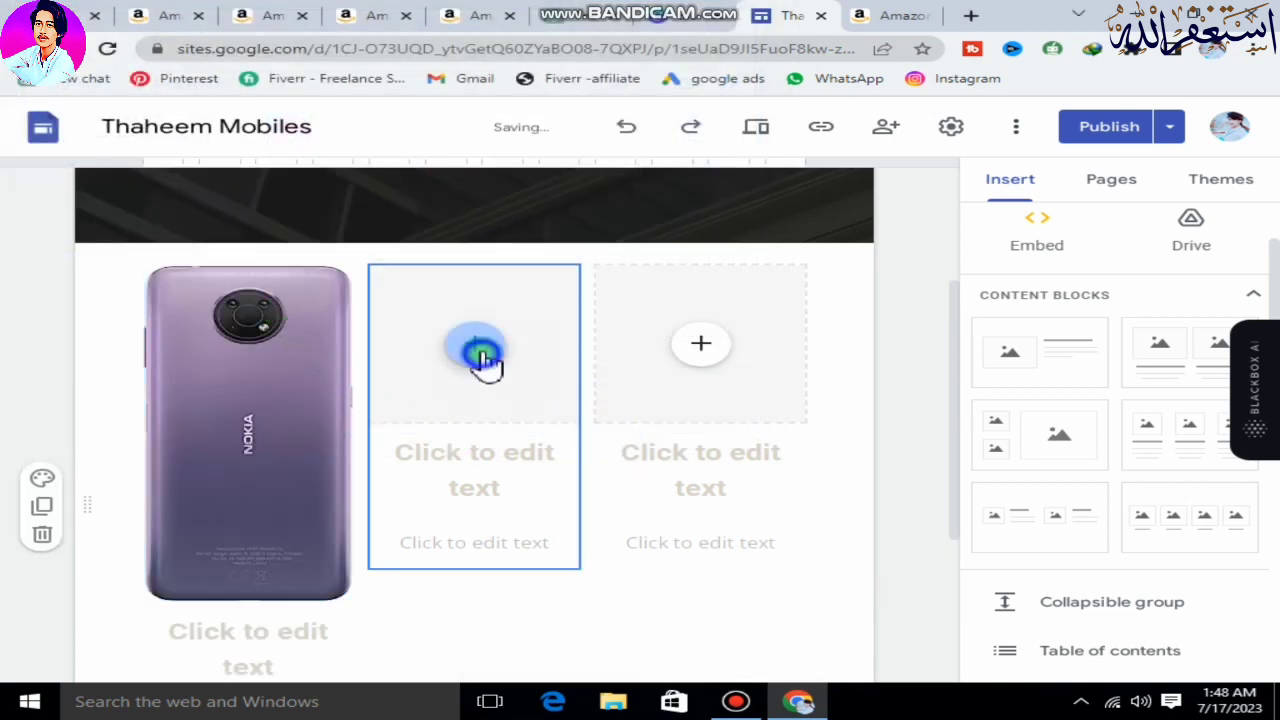
{"action": "left_click", "coordinate": [552, 408]}
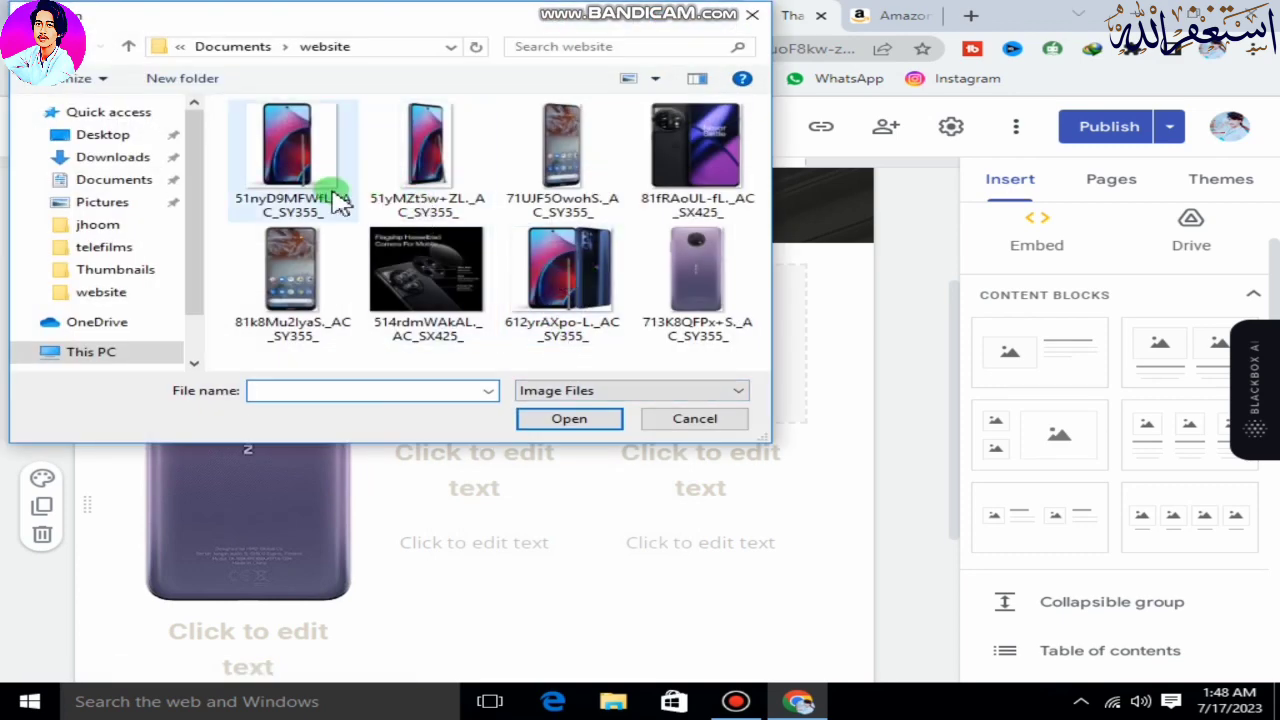
{"action": "left_click", "coordinate": [543, 282]}
{"action": "left_click", "coordinate": [565, 418]}
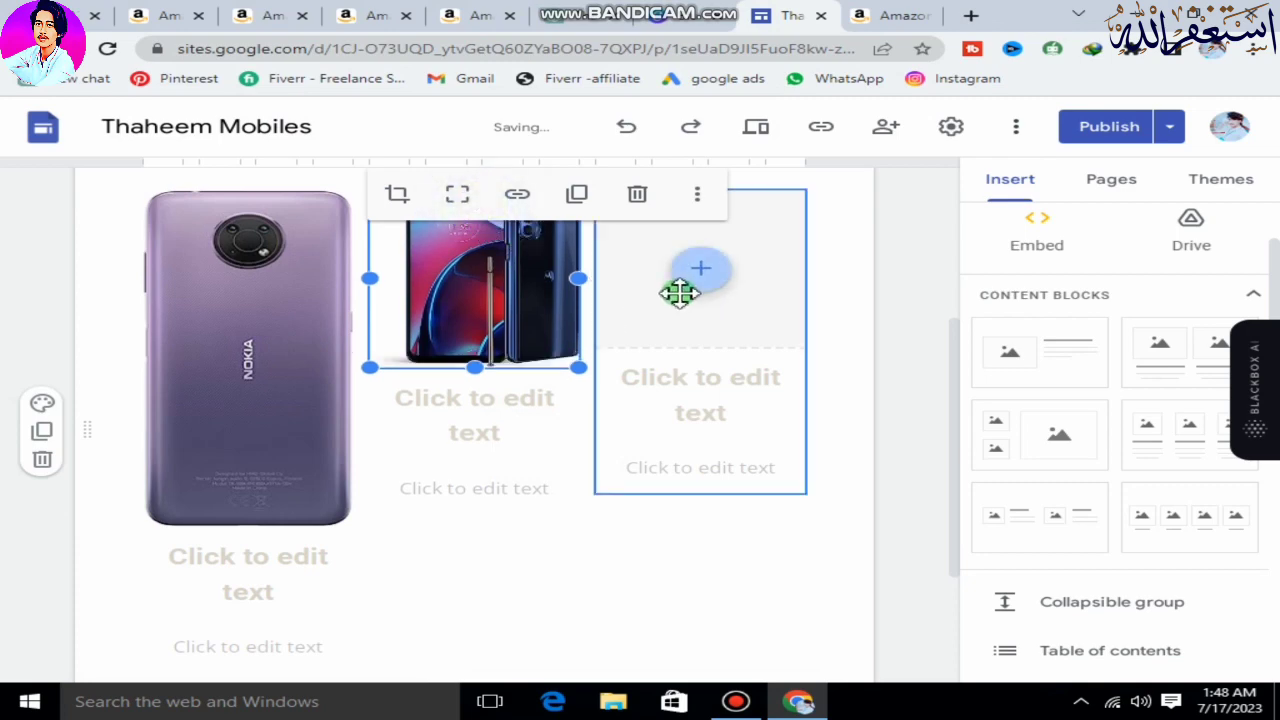
Upload the image 81k8Mu2lyaS._AC_SY355_ into the third column's image placeholder and uncrop it.
{"action": "scroll", "coordinate": [480, 405], "scroll_direction": "up", "scroll_amount": 1}
{"action": "left_click", "coordinate": [682, 368]}
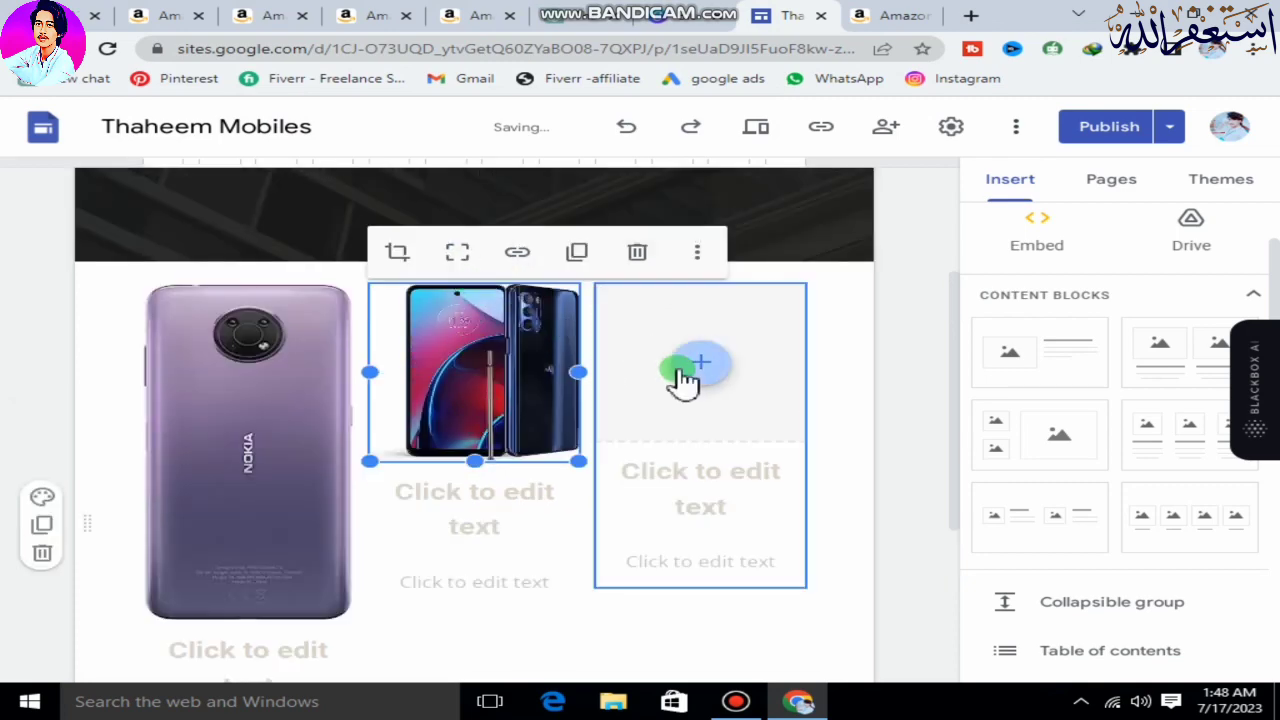
{"action": "left_click", "coordinate": [716, 425]}
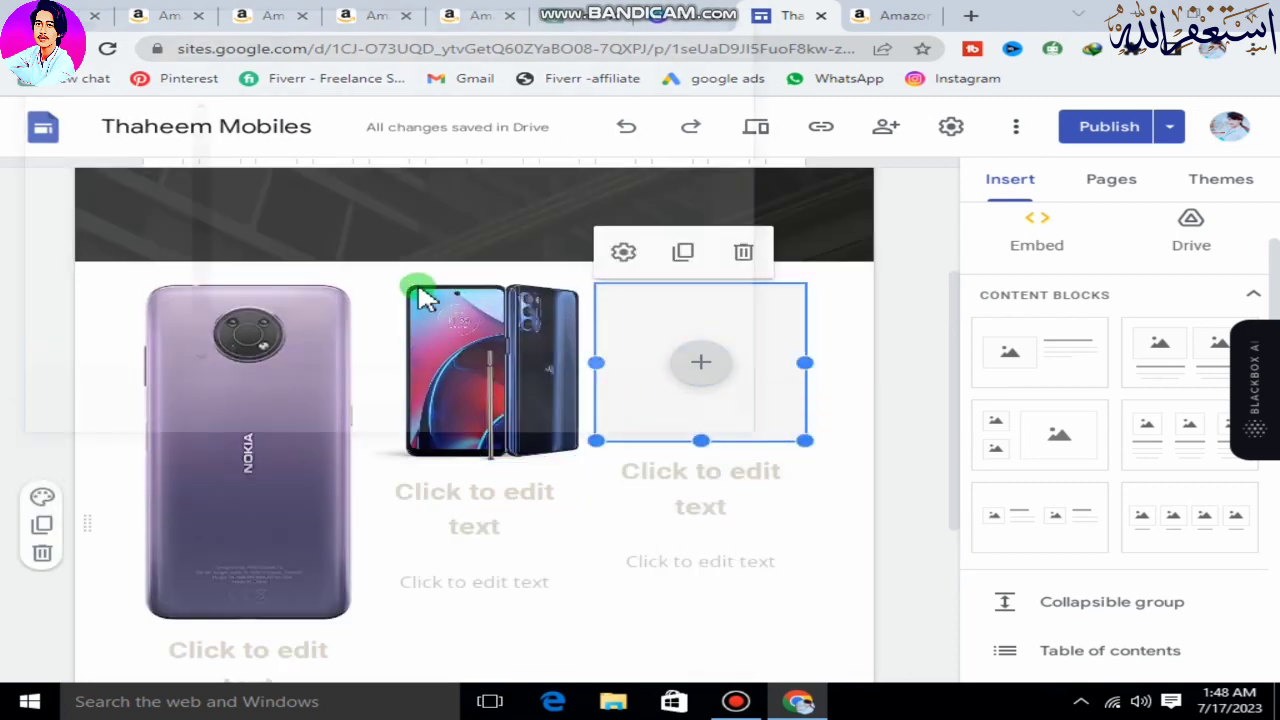
{"action": "left_click", "coordinate": [295, 288]}
{"action": "left_click", "coordinate": [572, 420]}
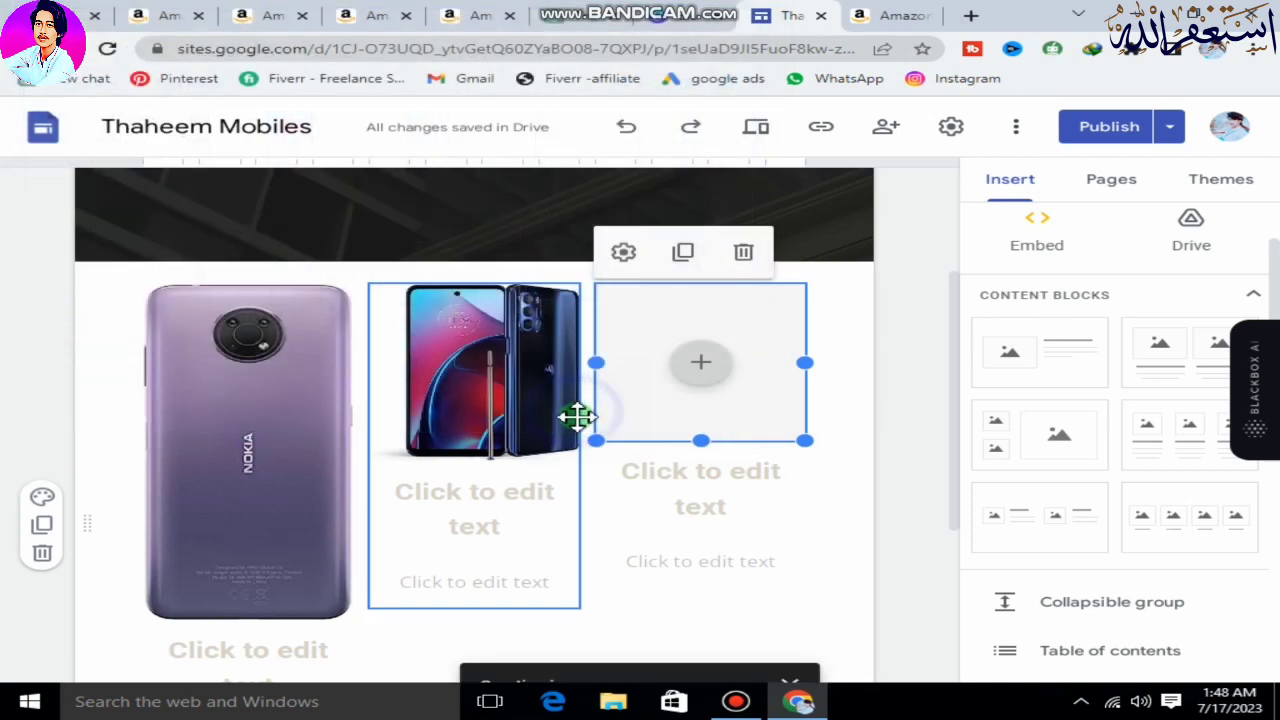
{"action": "left_click", "coordinate": [679, 196]}
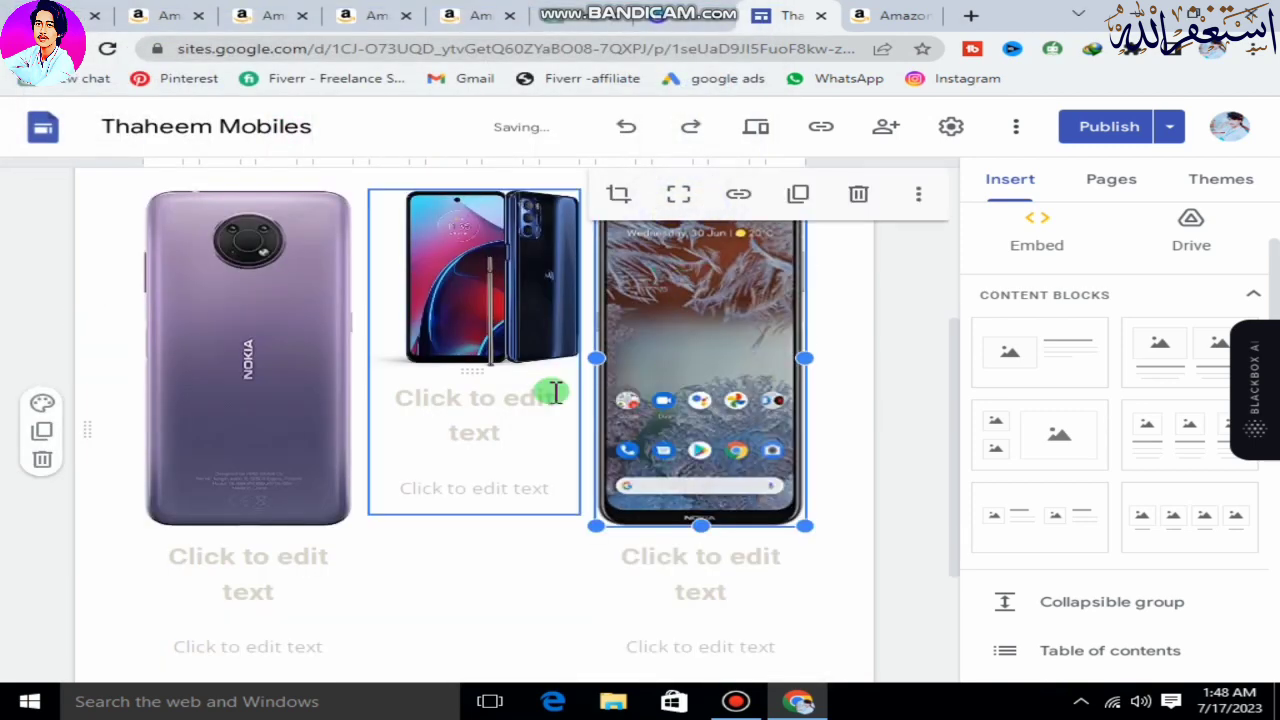
{"action": "scroll", "coordinate": [517, 429], "scroll_direction": "up", "scroll_amount": 2}
{"action": "scroll", "coordinate": [500, 435], "scroll_direction": "down", "scroll_amount": 2}
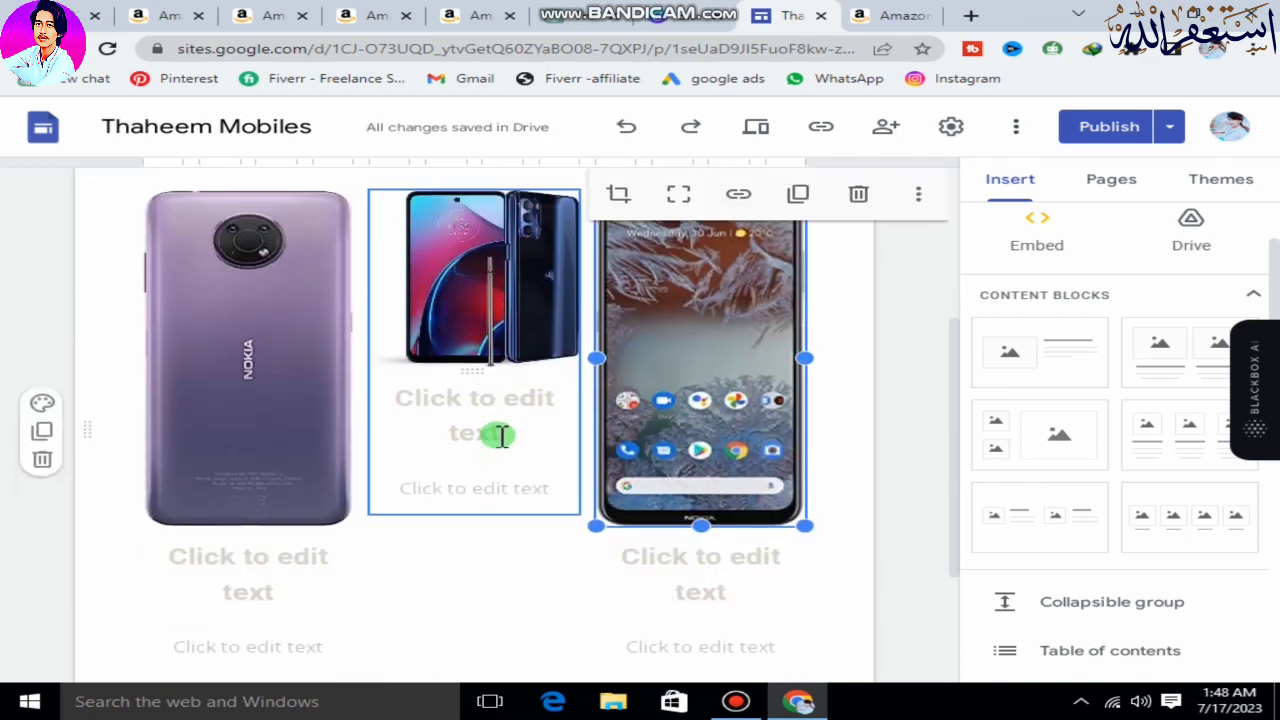
Look through the Amazon mobile phones search results and the Amazon Associates program page.
{"action": "left_click", "coordinate": [165, 15]}
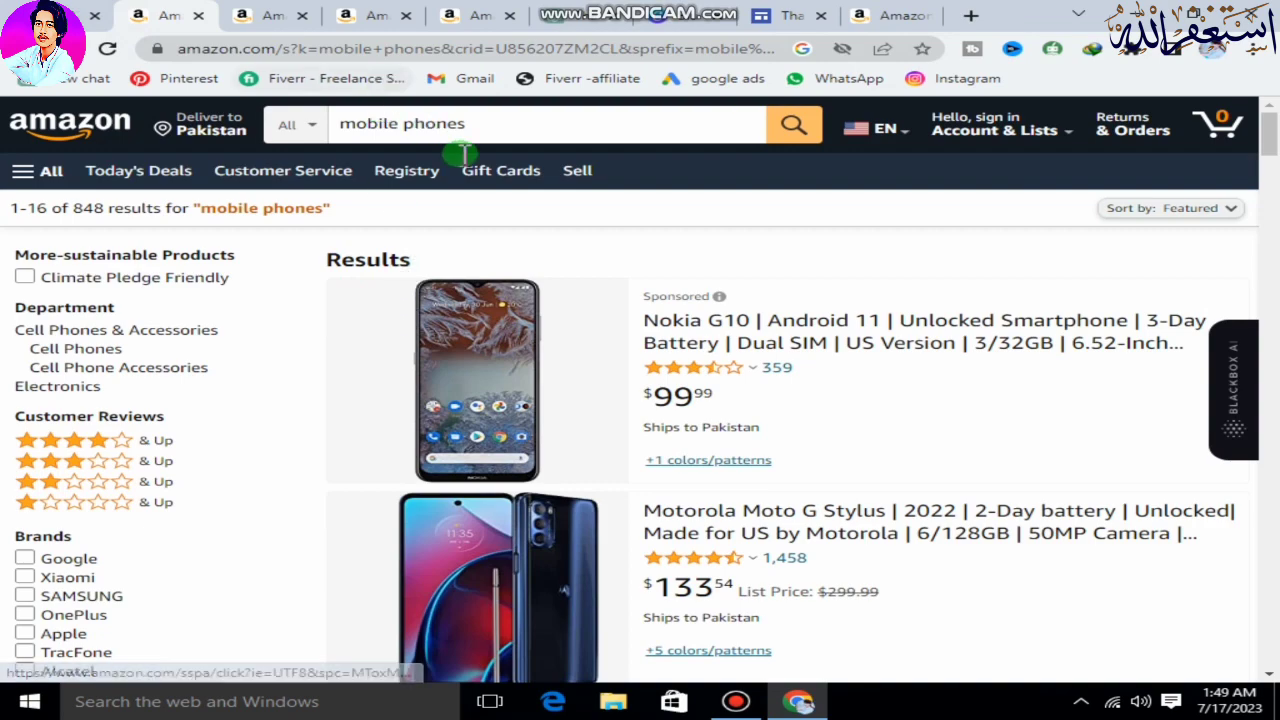
{"action": "scroll", "coordinate": [557, 366], "scroll_direction": "down", "scroll_amount": 1}
{"action": "scroll", "coordinate": [557, 366], "scroll_direction": "down", "scroll_amount": 4}
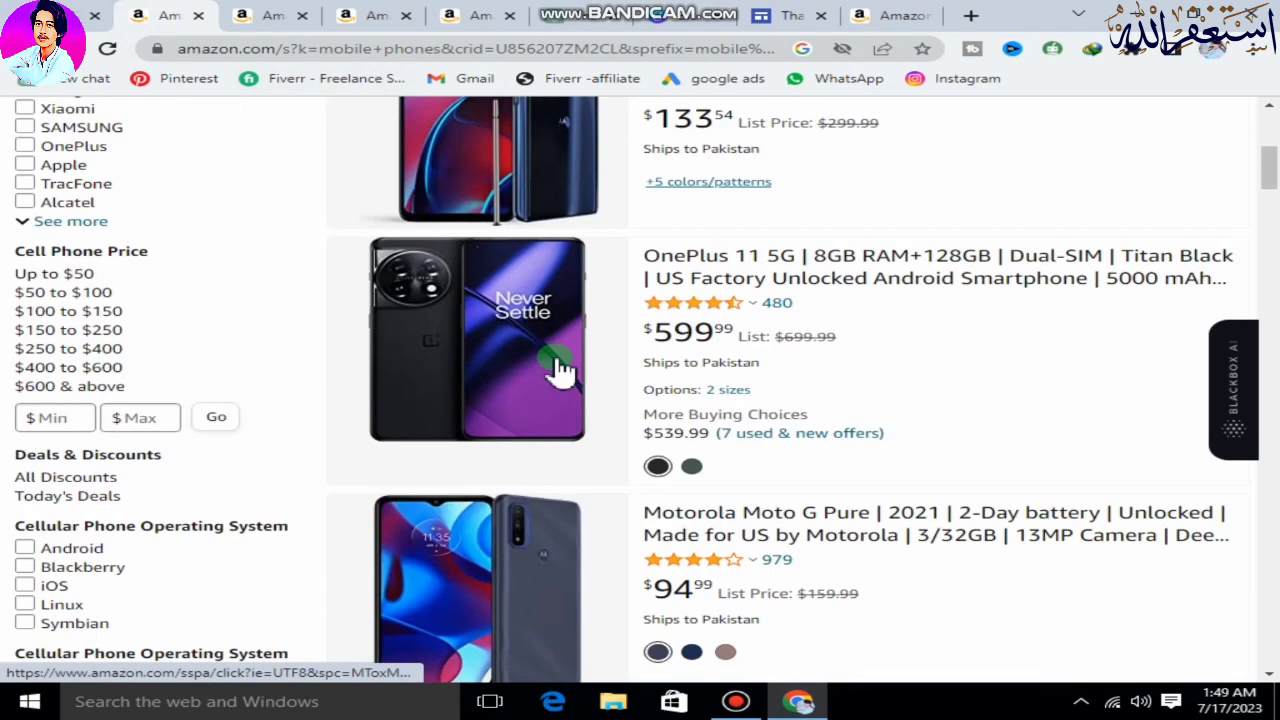
{"action": "scroll", "coordinate": [557, 366], "scroll_direction": "up", "scroll_amount": 5}
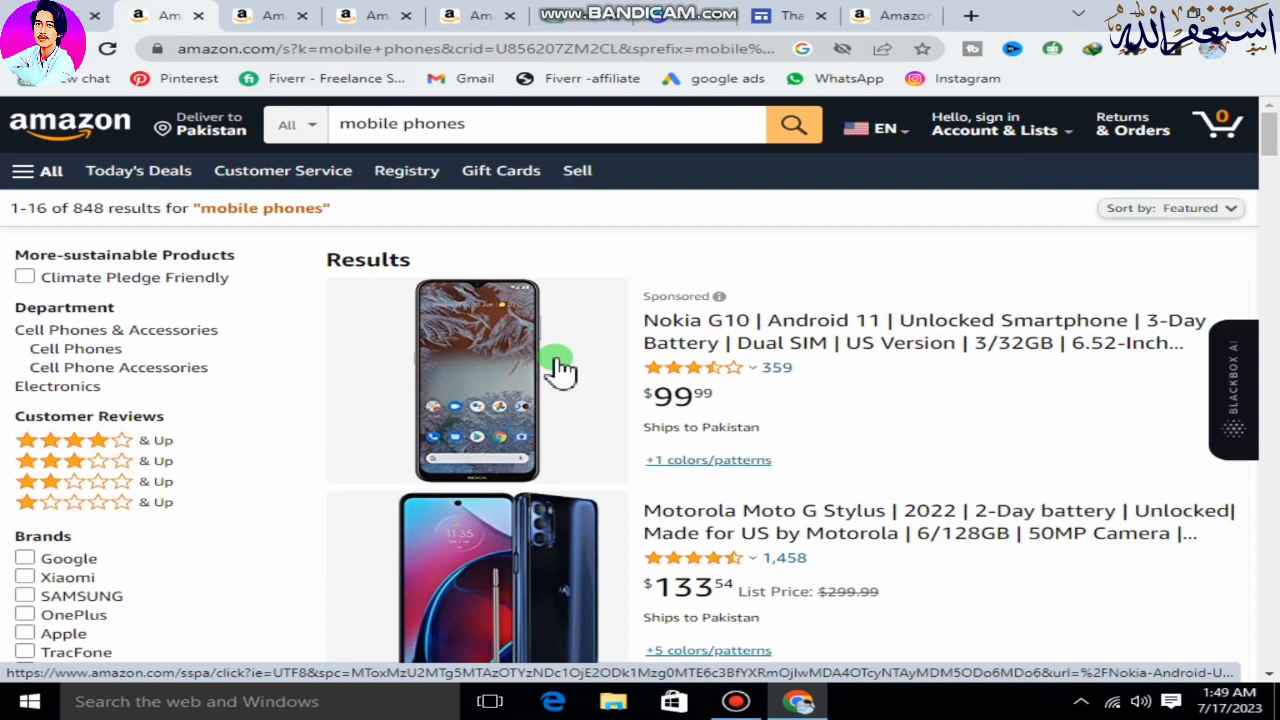
{"action": "left_click", "coordinate": [883, 15]}
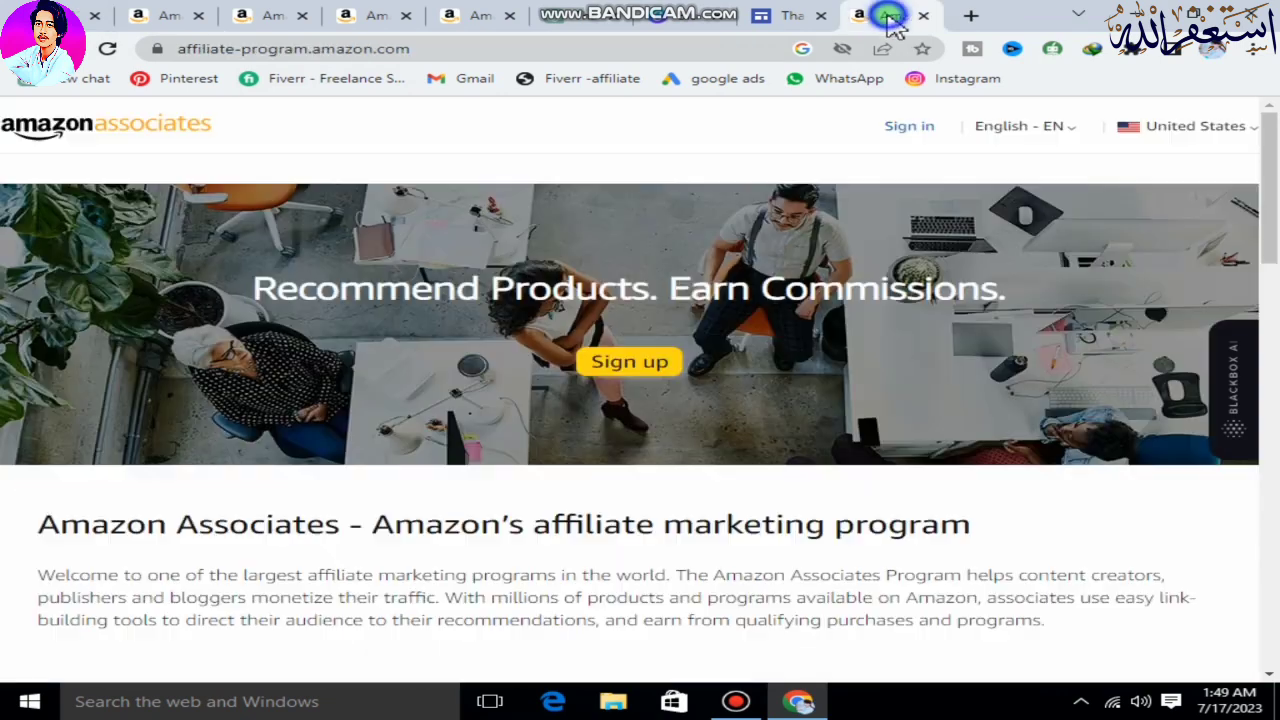
{"action": "scroll", "coordinate": [695, 380], "scroll_direction": "down", "scroll_amount": 4}
{"action": "scroll", "coordinate": [695, 380], "scroll_direction": "down", "scroll_amount": 2}
{"action": "scroll", "coordinate": [660, 414], "scroll_direction": "up", "scroll_amount": 6}
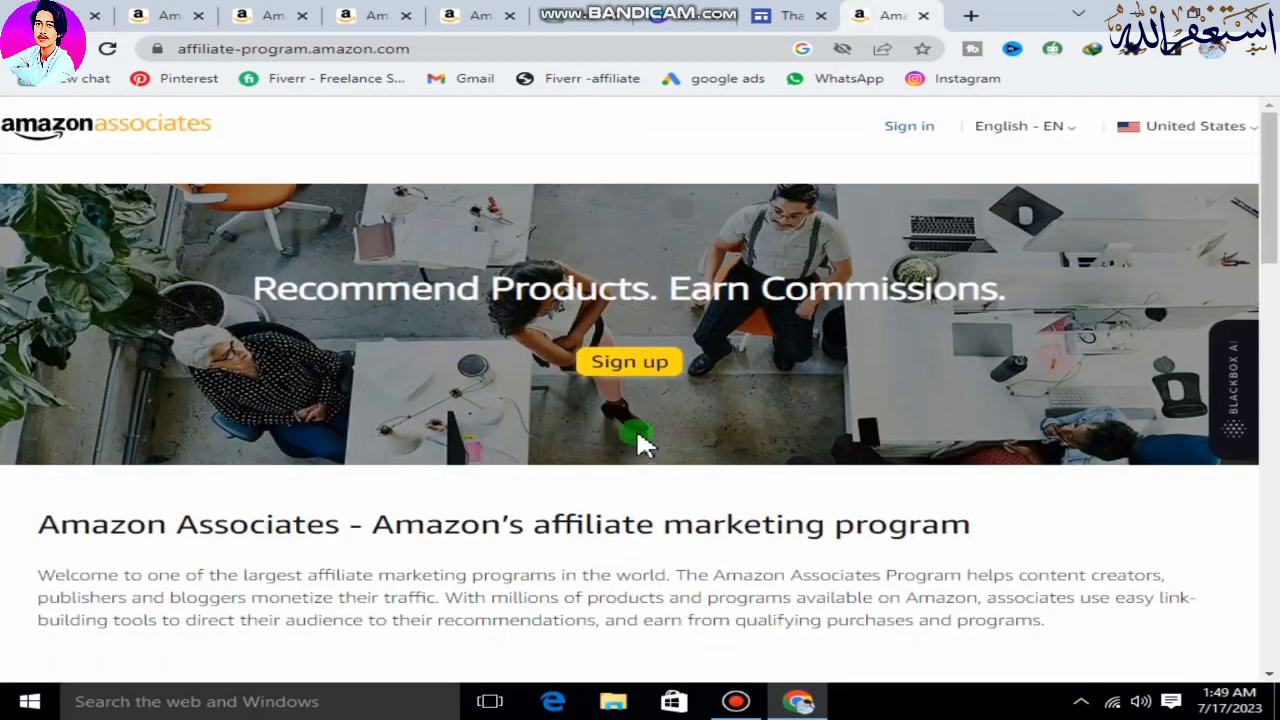
{"action": "scroll", "coordinate": [640, 440], "scroll_direction": "down", "scroll_amount": 5}
{"action": "scroll", "coordinate": [640, 437], "scroll_direction": "up", "scroll_amount": 5}
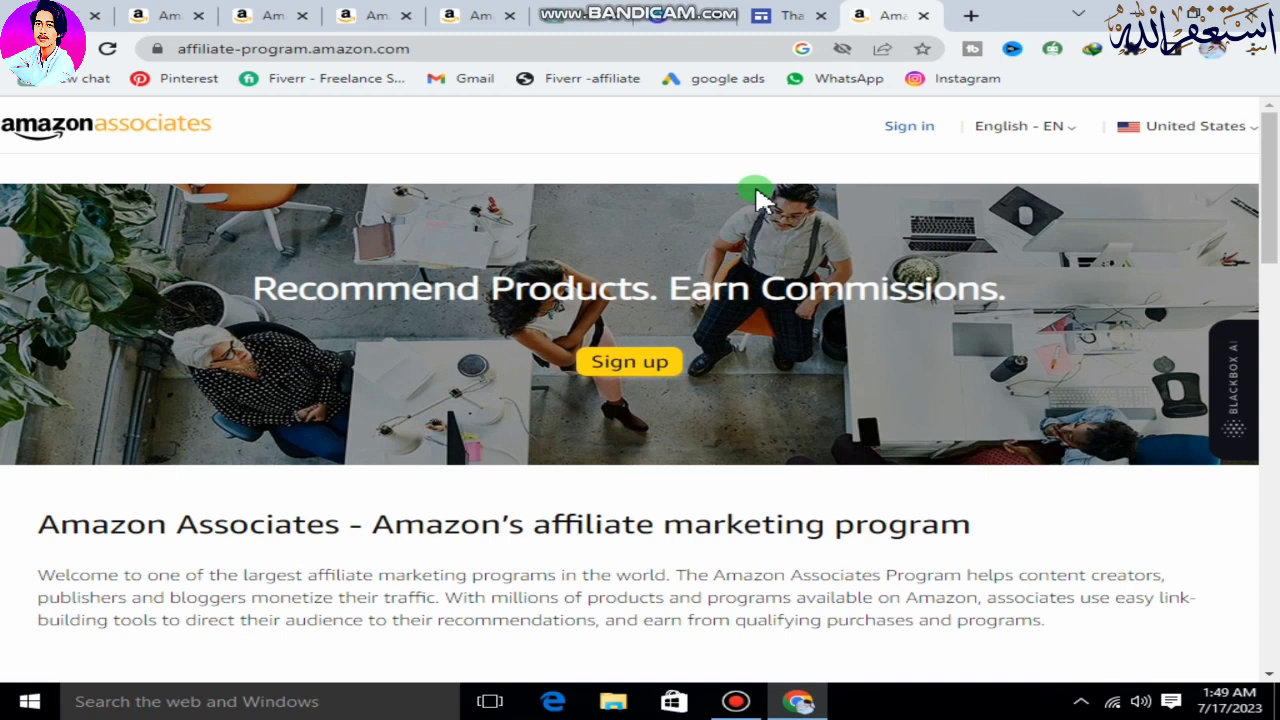
Switch to the Nokia G10 product page on Amazon and copy "Nokia G10" from the product title.
{"action": "left_click", "coordinate": [133, 15]}
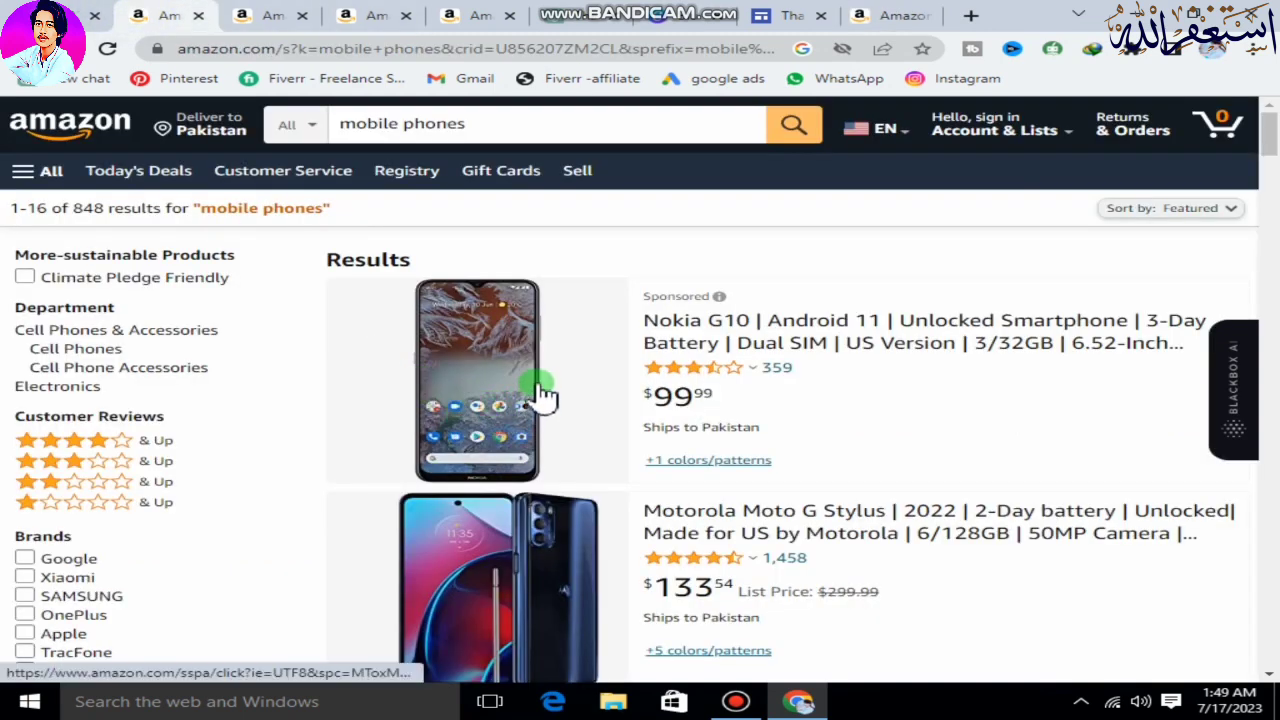
{"action": "left_click", "coordinate": [266, 18]}
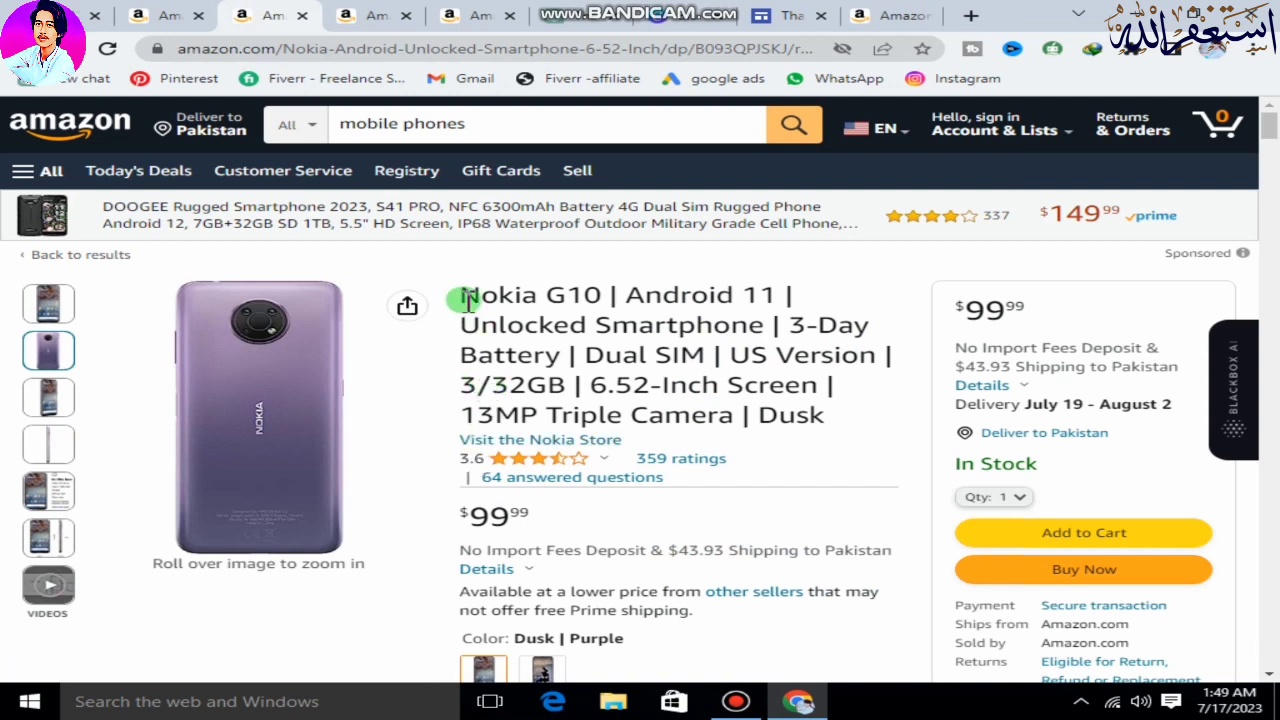
{"action": "left_click_drag", "start_coordinate": [461, 297], "coordinate": [557, 297]}
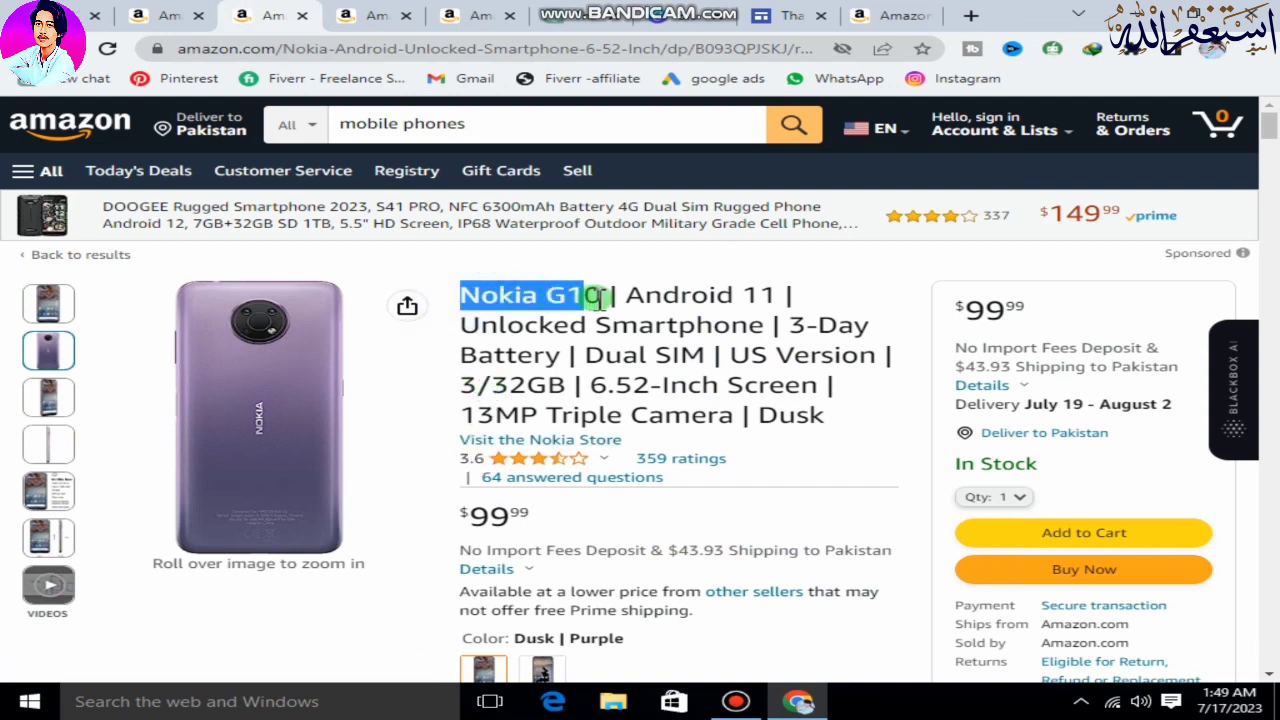
{"action": "right_click", "coordinate": [578, 294]}
{"action": "left_click", "coordinate": [606, 311]}
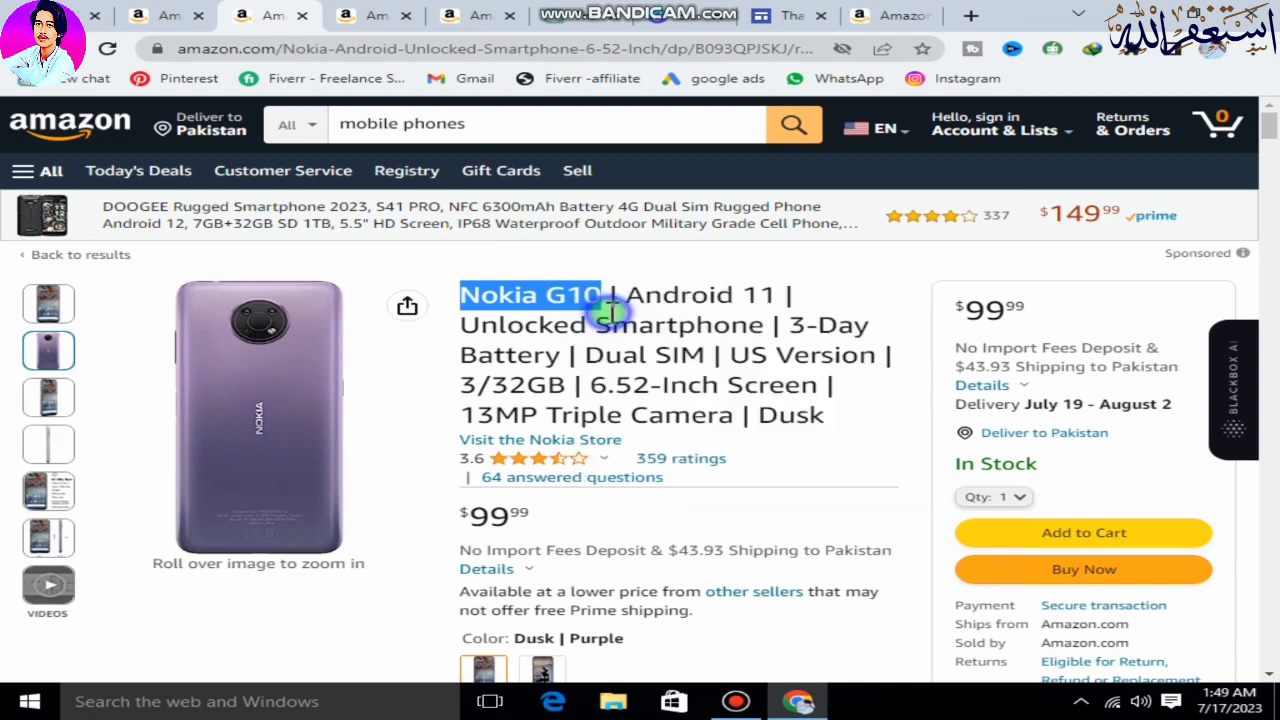
Return to Google Sites, paste "Nokia G10" as the heading under the first phone image and remove the extra blank line.
{"action": "left_click", "coordinate": [785, 15]}
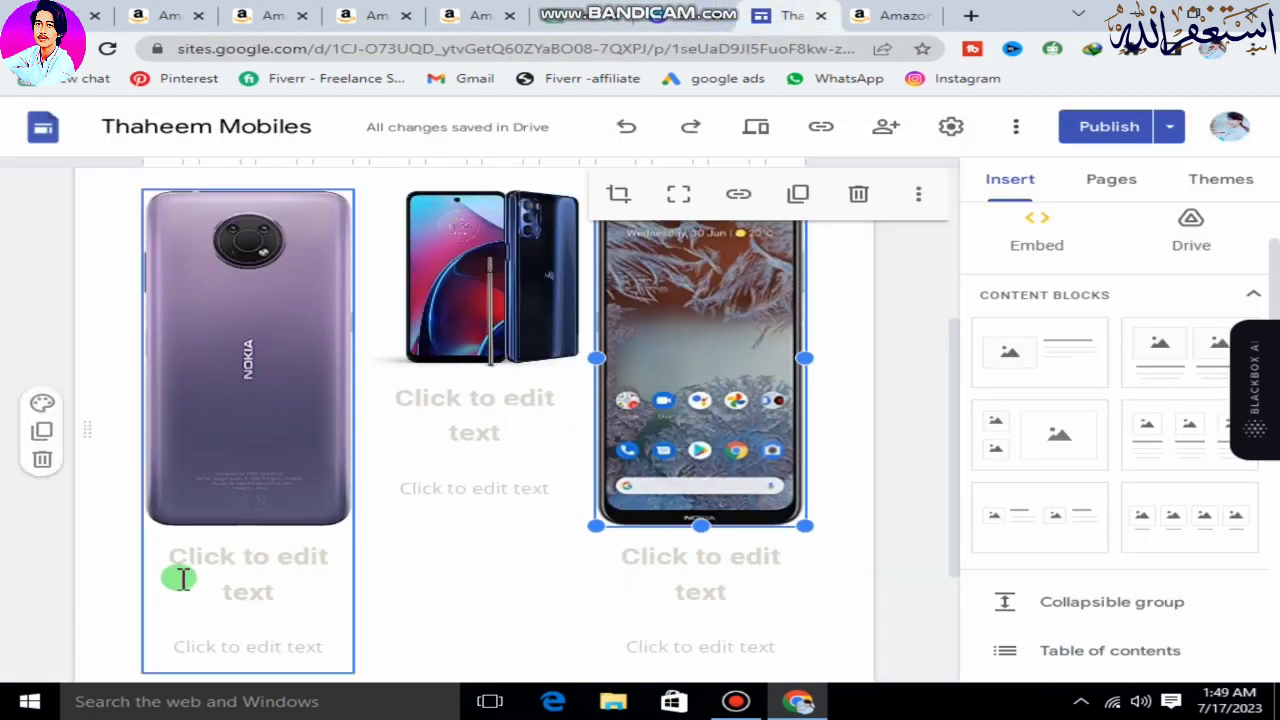
{"action": "left_click", "coordinate": [218, 572]}
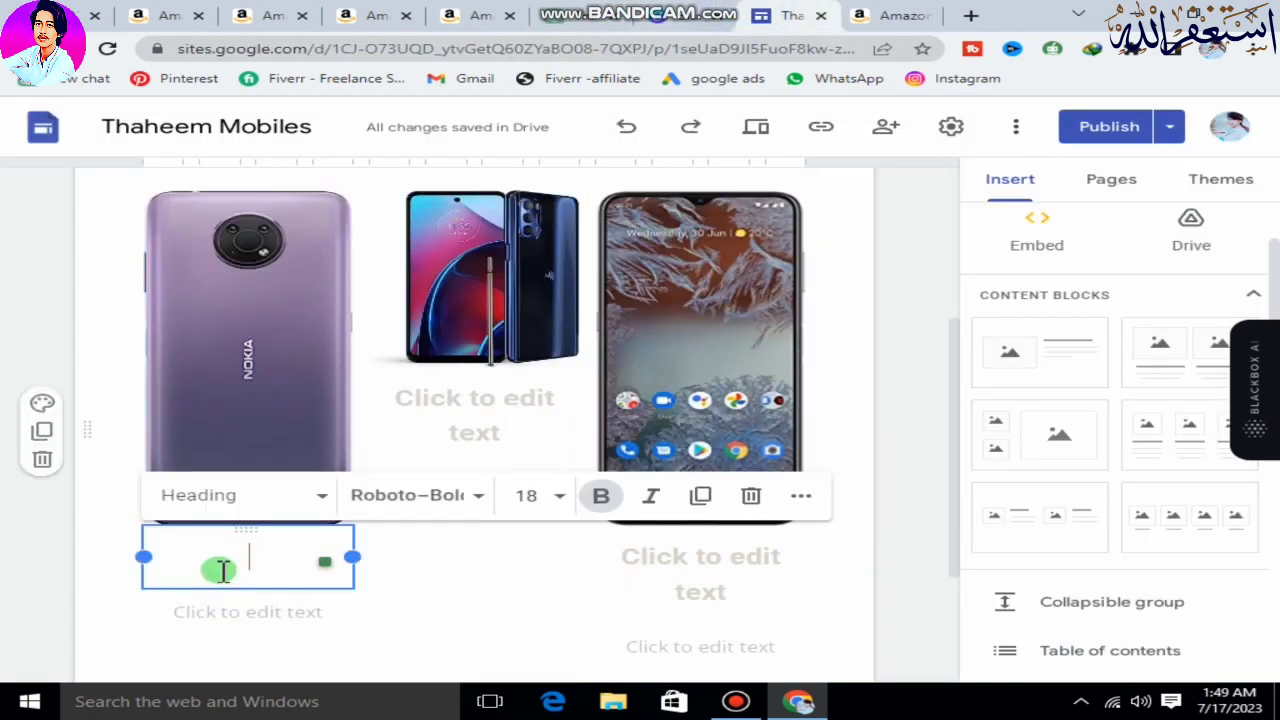
{"action": "key", "text": "ctrl+v"}
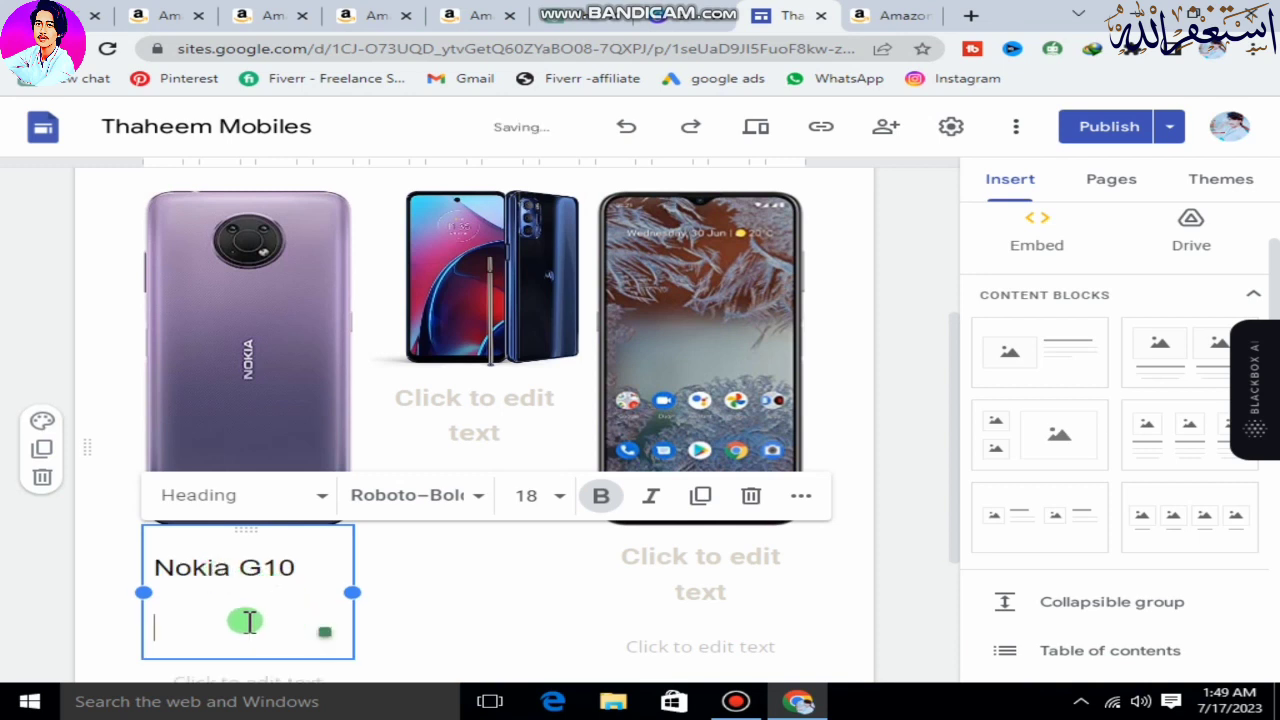
{"action": "key", "text": "BackSpace"}
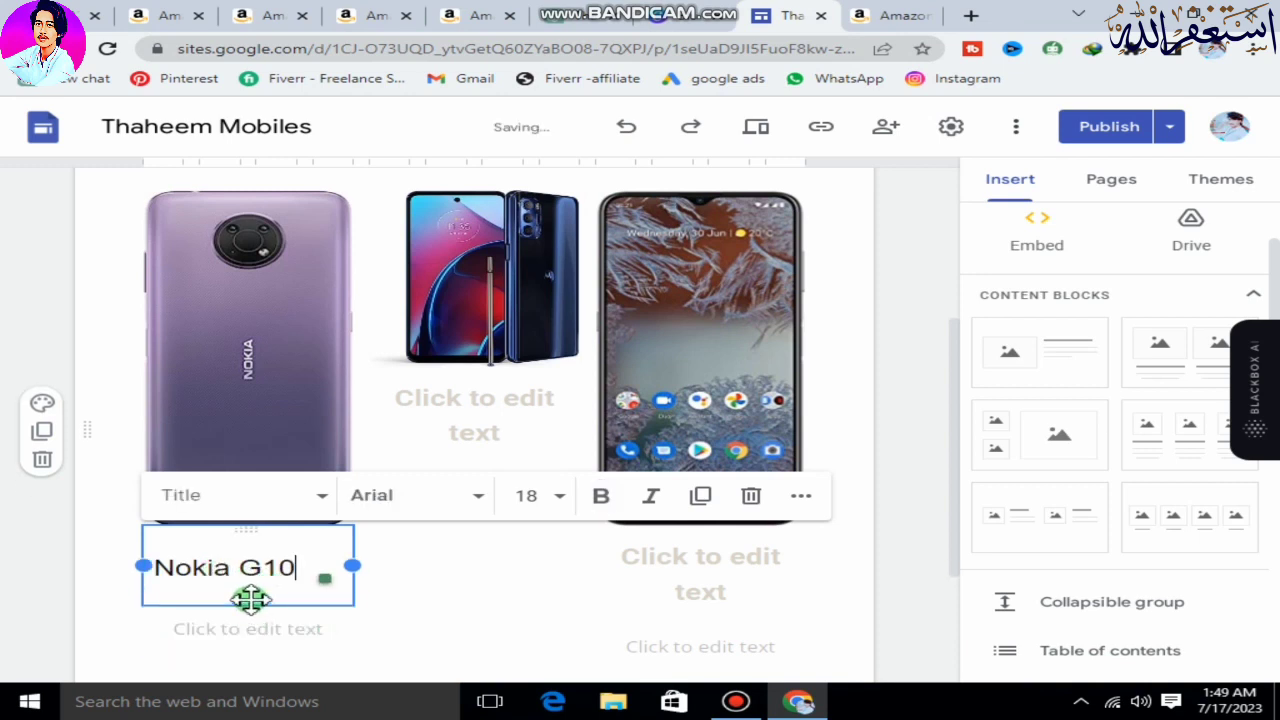
Set the font of the "Nokia G10" heading to Bungee and deselect the text box.
{"action": "left_click_drag", "start_coordinate": [314, 569], "coordinate": [149, 574]}
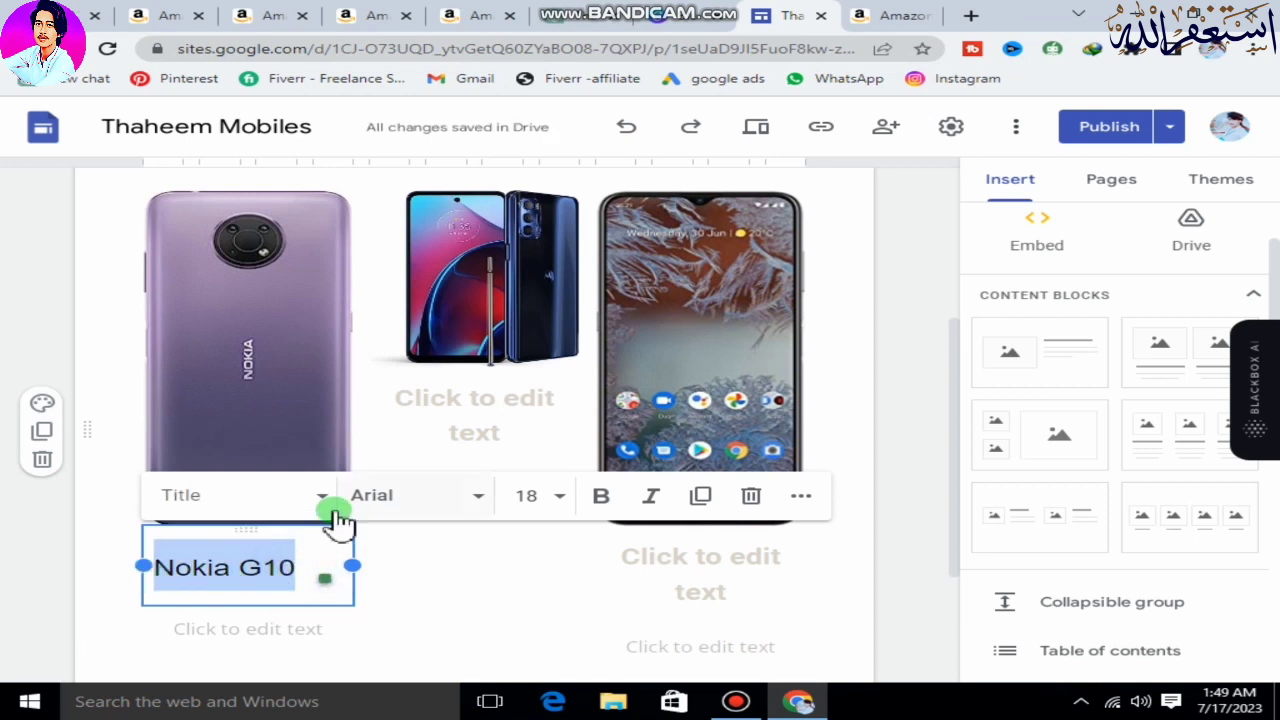
{"action": "left_click", "coordinate": [405, 495]}
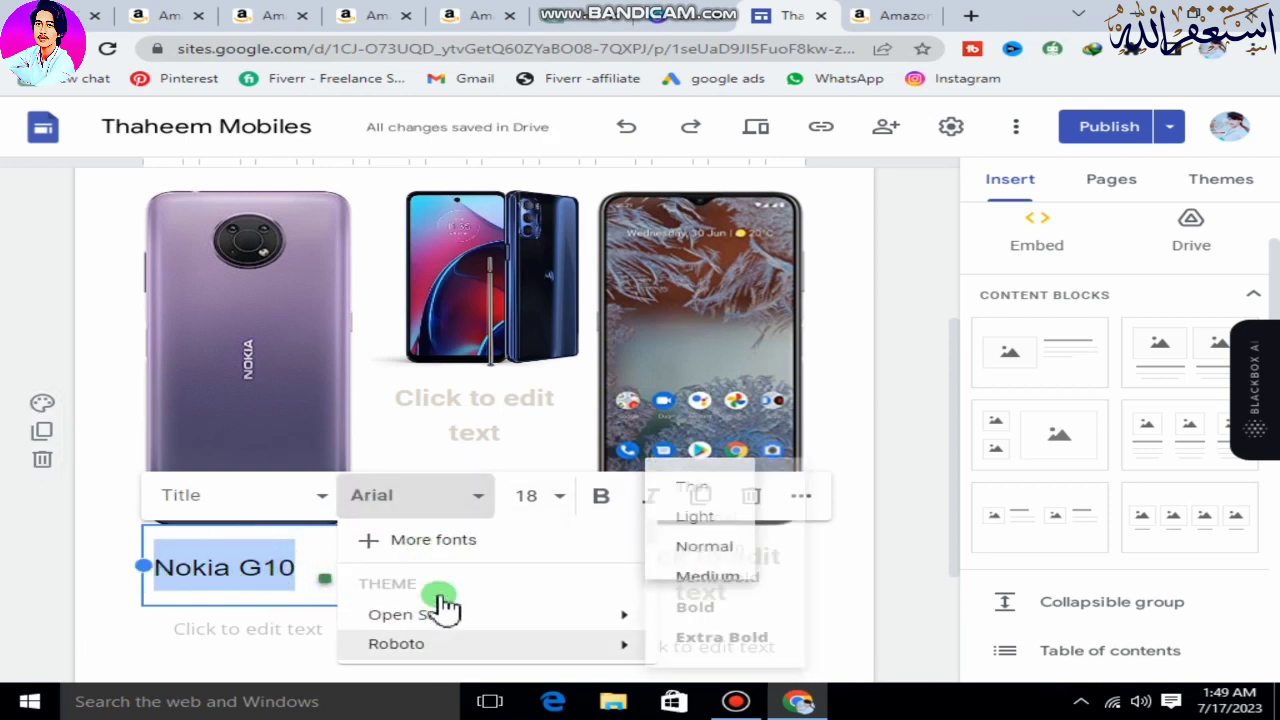
{"action": "scroll", "coordinate": [443, 630], "scroll_direction": "down", "scroll_amount": 5}
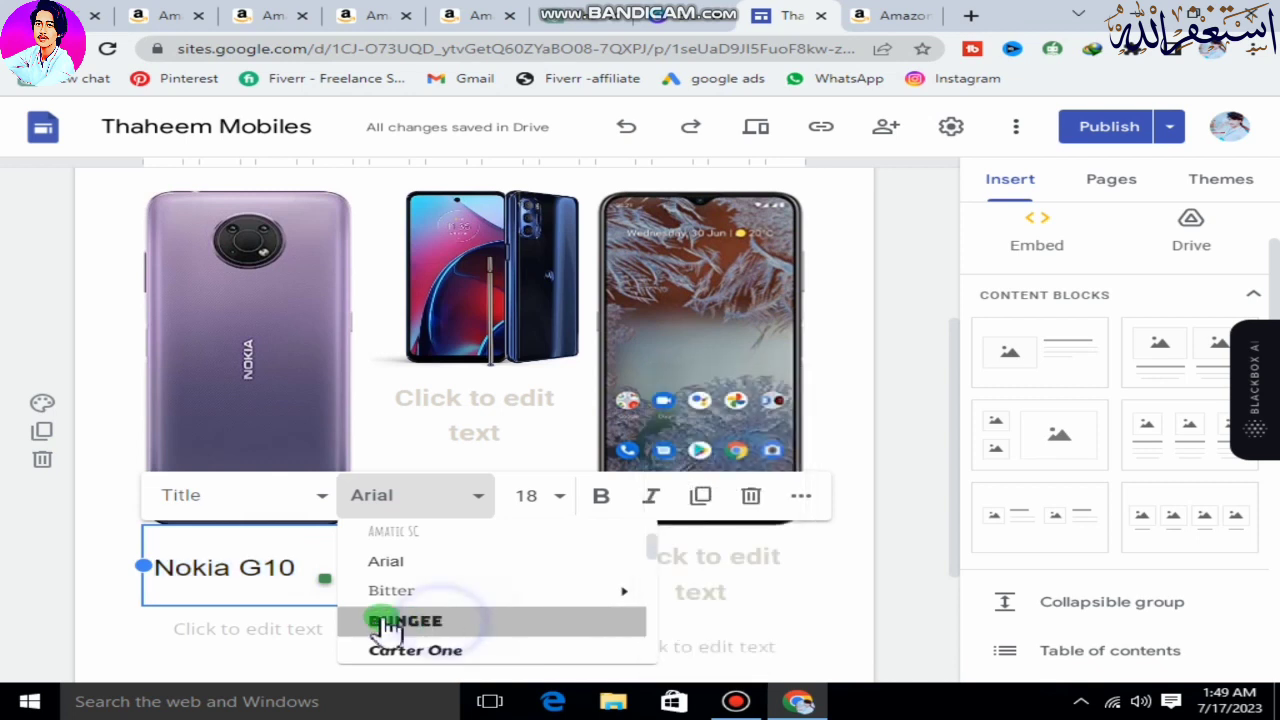
{"action": "left_click", "coordinate": [440, 624]}
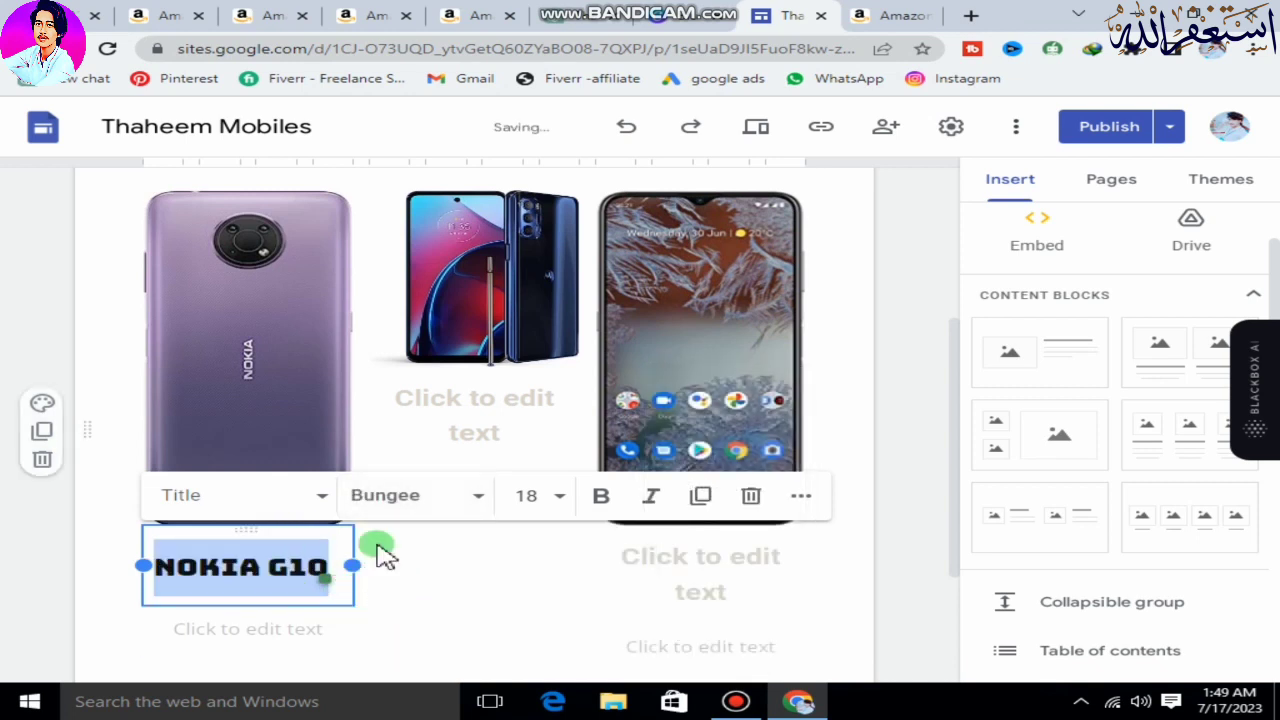
{"action": "left_click", "coordinate": [510, 592]}
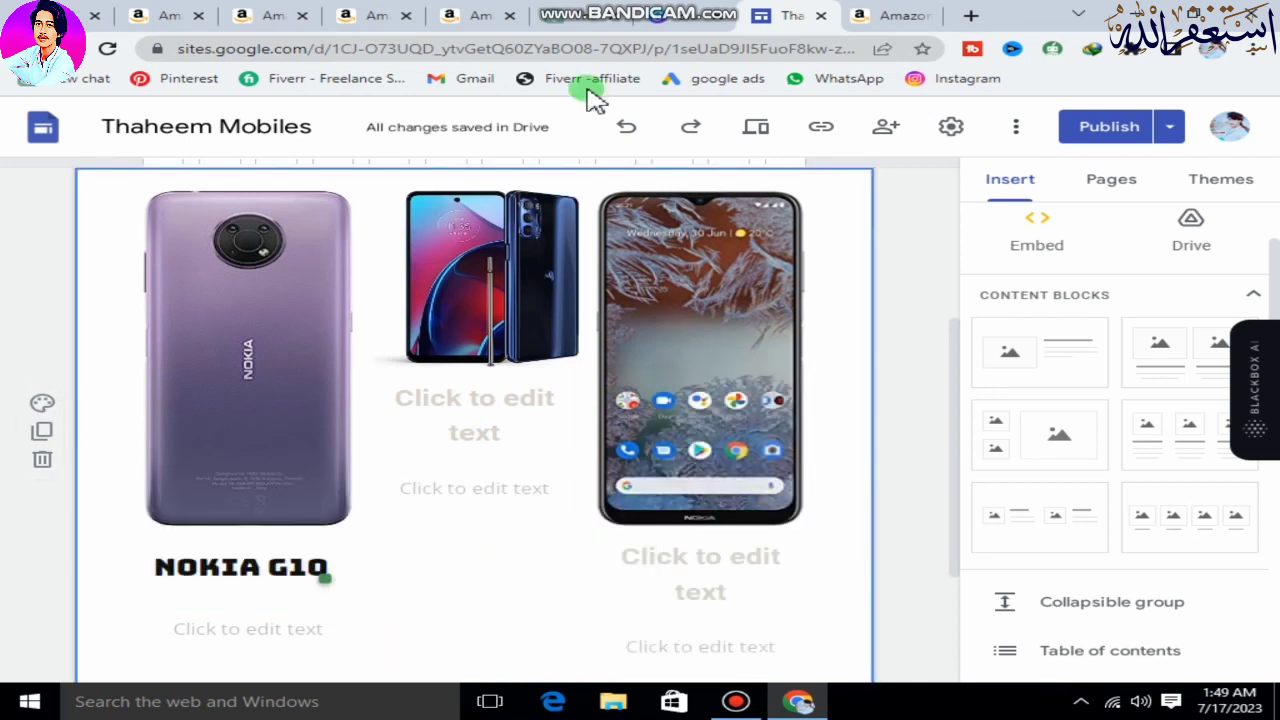
Add the headings "Motorola Moto G Stylus" and "OnePlus 11 5G" under the second and third phone images and deselect the text.
{"action": "left_click", "coordinate": [378, 16]}
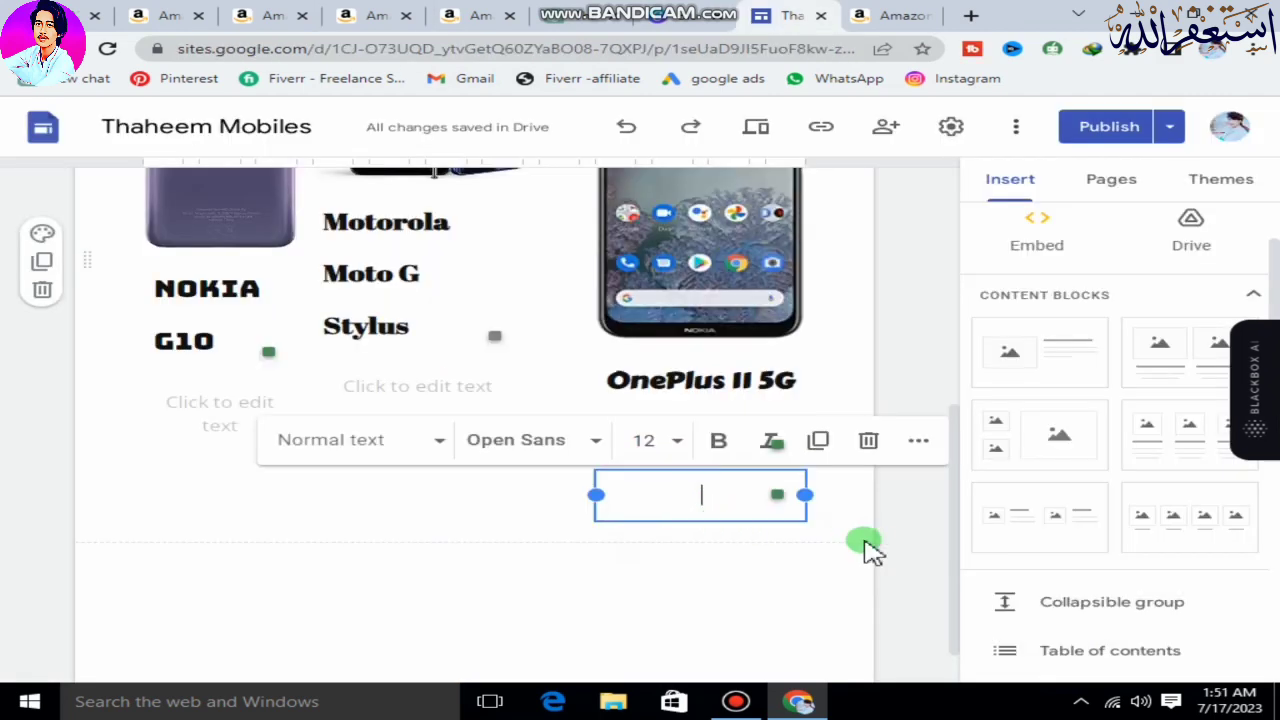
{"action": "left_click", "coordinate": [890, 556]}
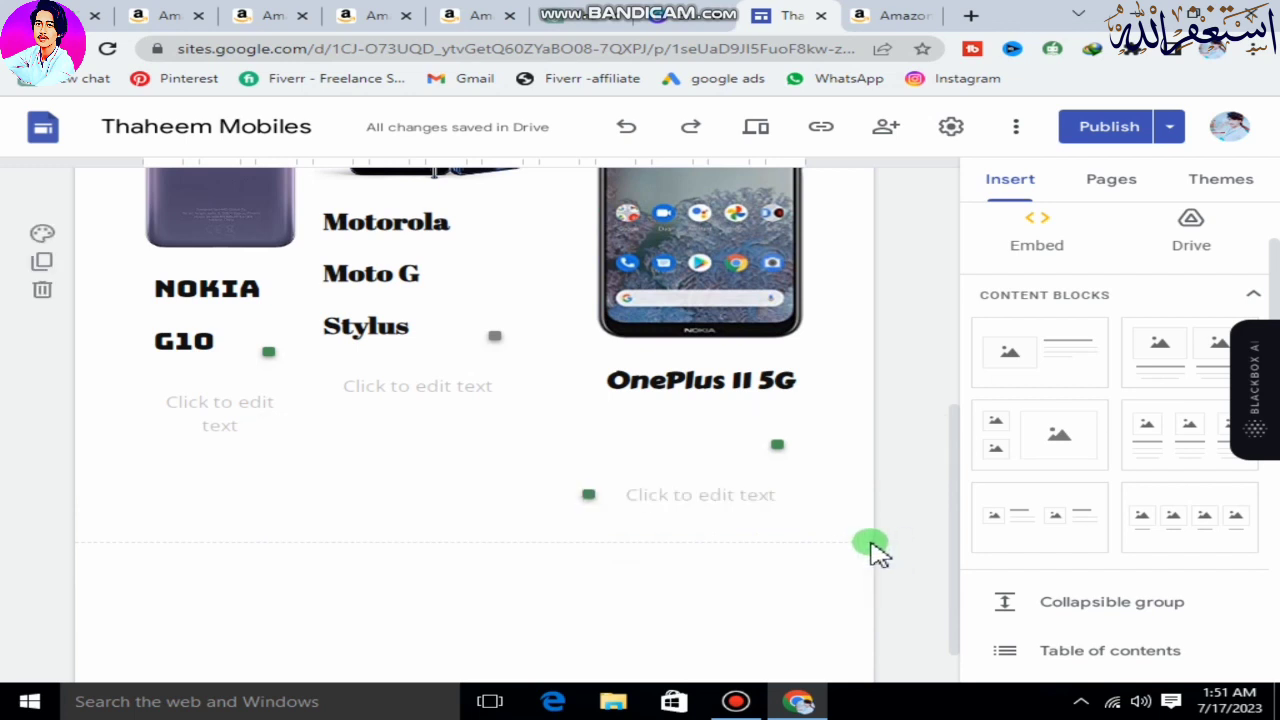
{"action": "scroll", "coordinate": [300, 531], "scroll_direction": "up", "scroll_amount": 5}
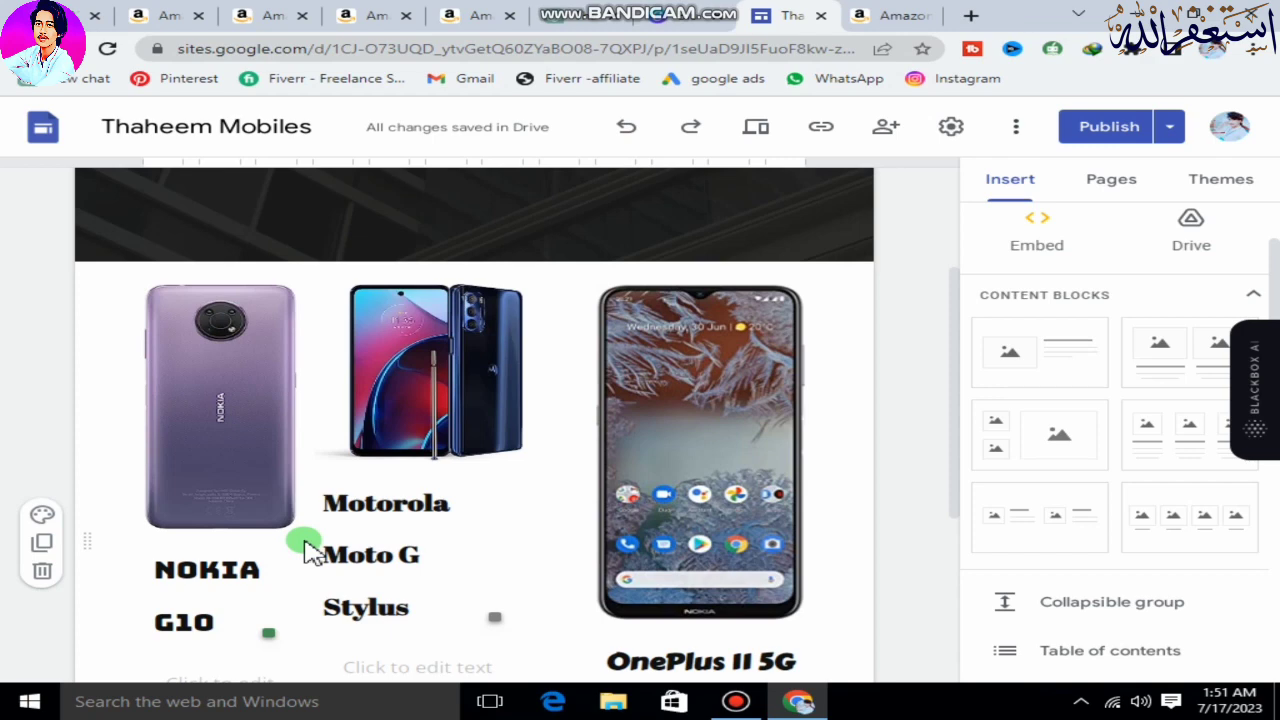
{"action": "left_click", "coordinate": [437, 469]}
{"action": "scroll", "coordinate": [337, 603], "scroll_direction": "up", "scroll_amount": 4}
{"action": "left_click", "coordinate": [929, 347]}
Create a subpage of Home named "Nokia G10", copying the name from the phone's Amazon product title.
{"action": "left_click", "coordinate": [1136, 182]}
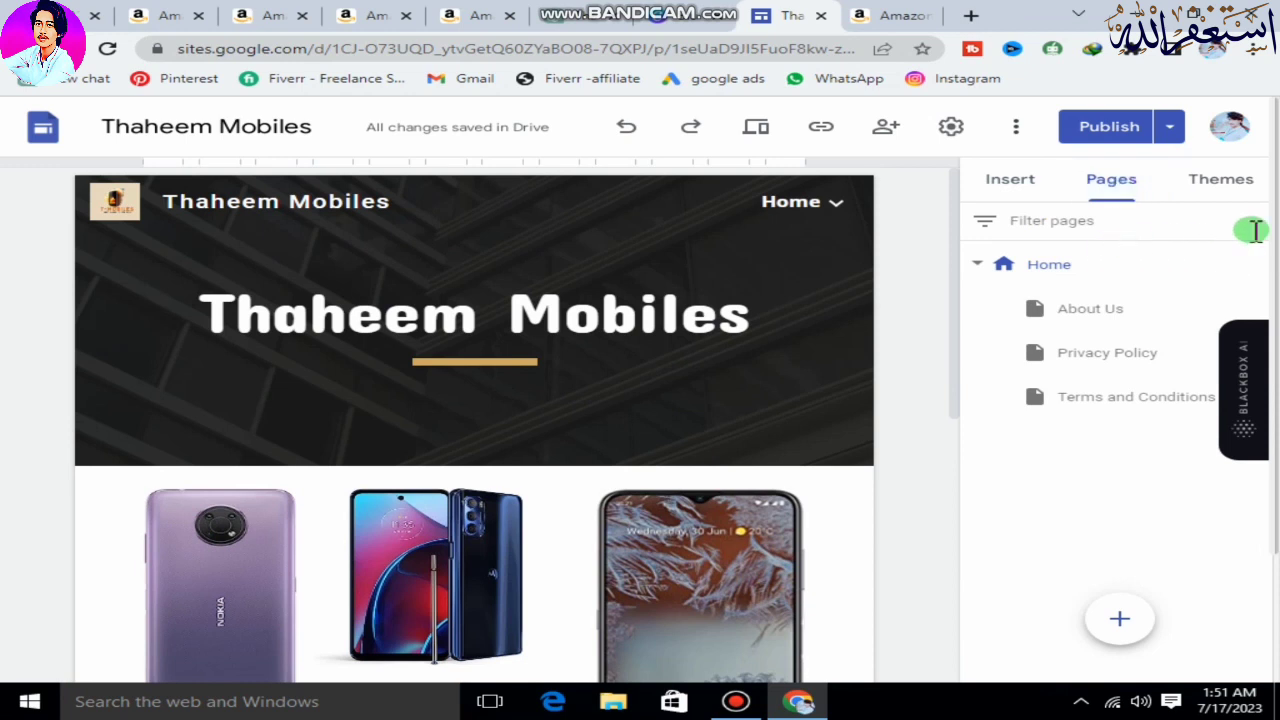
{"action": "left_click", "coordinate": [1263, 266]}
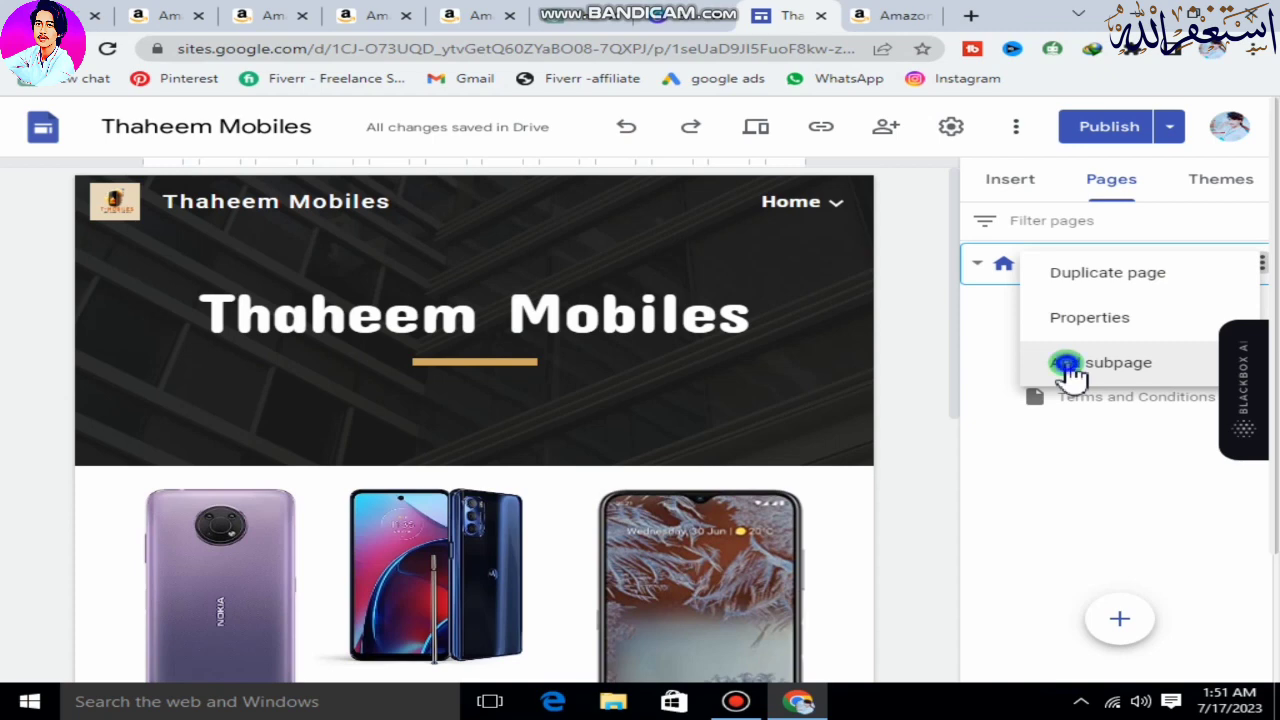
{"action": "left_click", "coordinate": [1068, 366]}
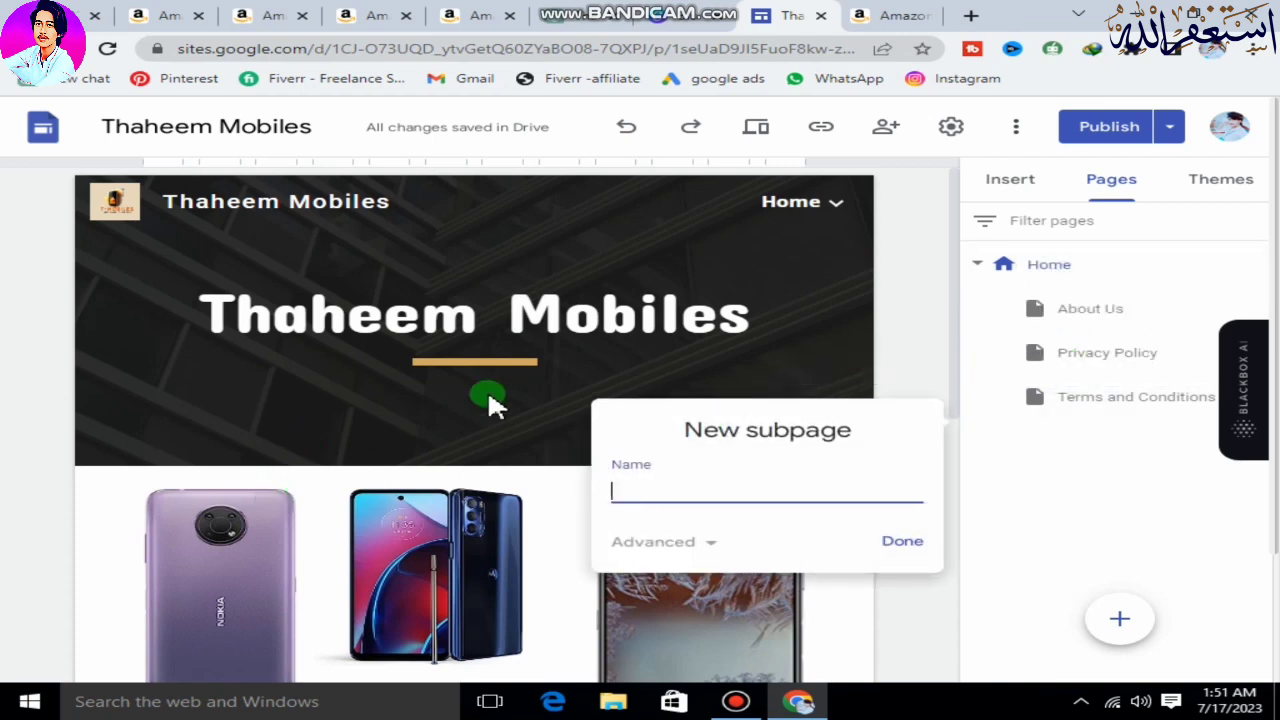
{"action": "left_click", "coordinate": [255, 15]}
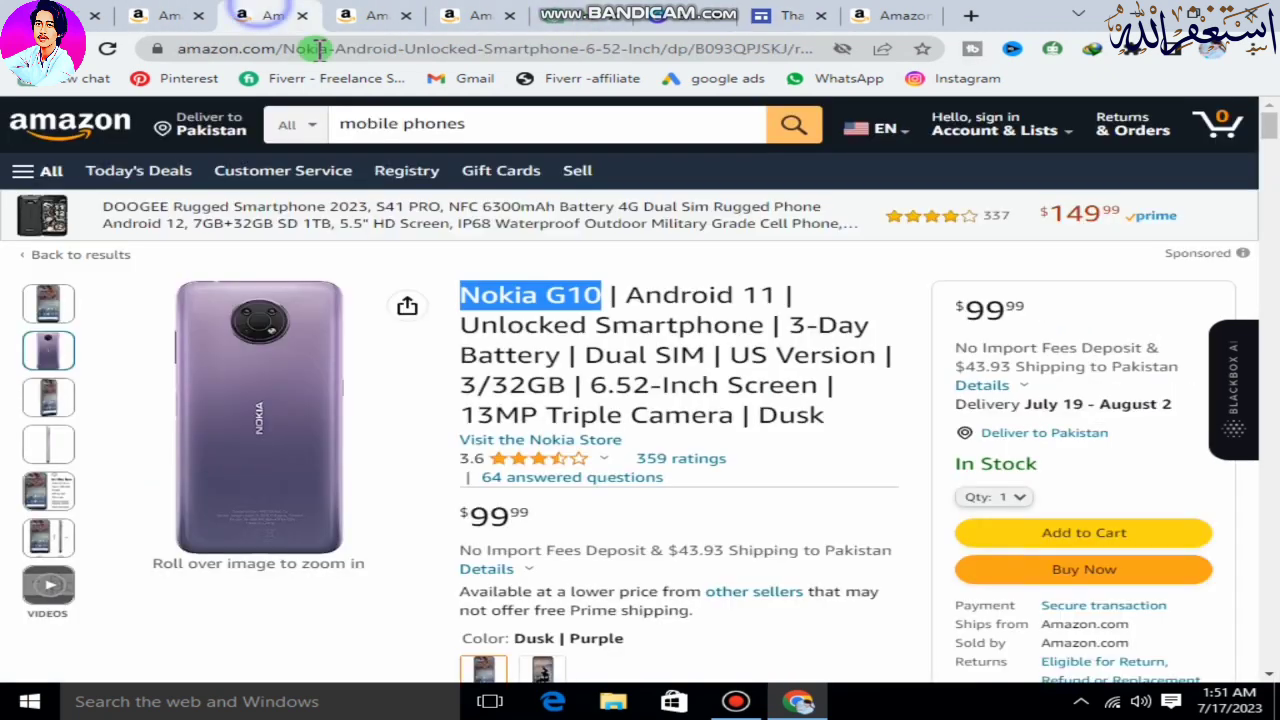
{"action": "right_click", "coordinate": [560, 298]}
{"action": "left_click", "coordinate": [600, 313]}
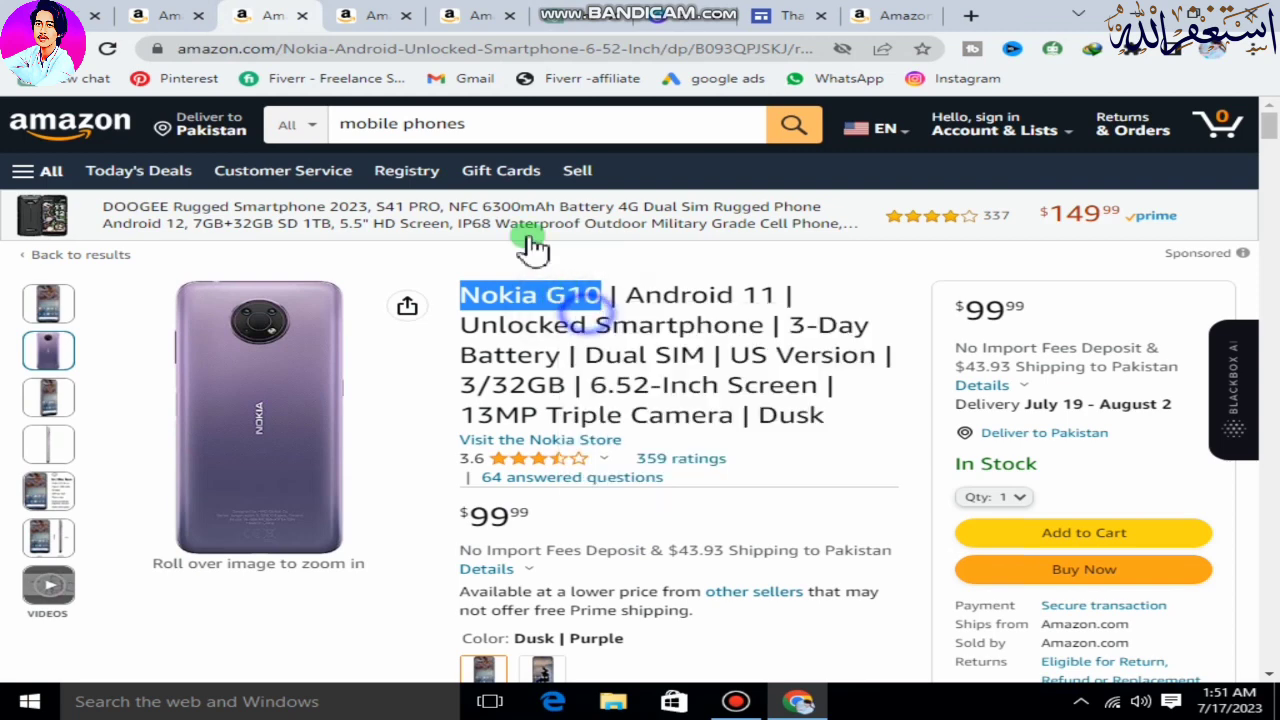
{"action": "left_click", "coordinate": [762, 14]}
{"action": "left_click", "coordinate": [743, 500]}
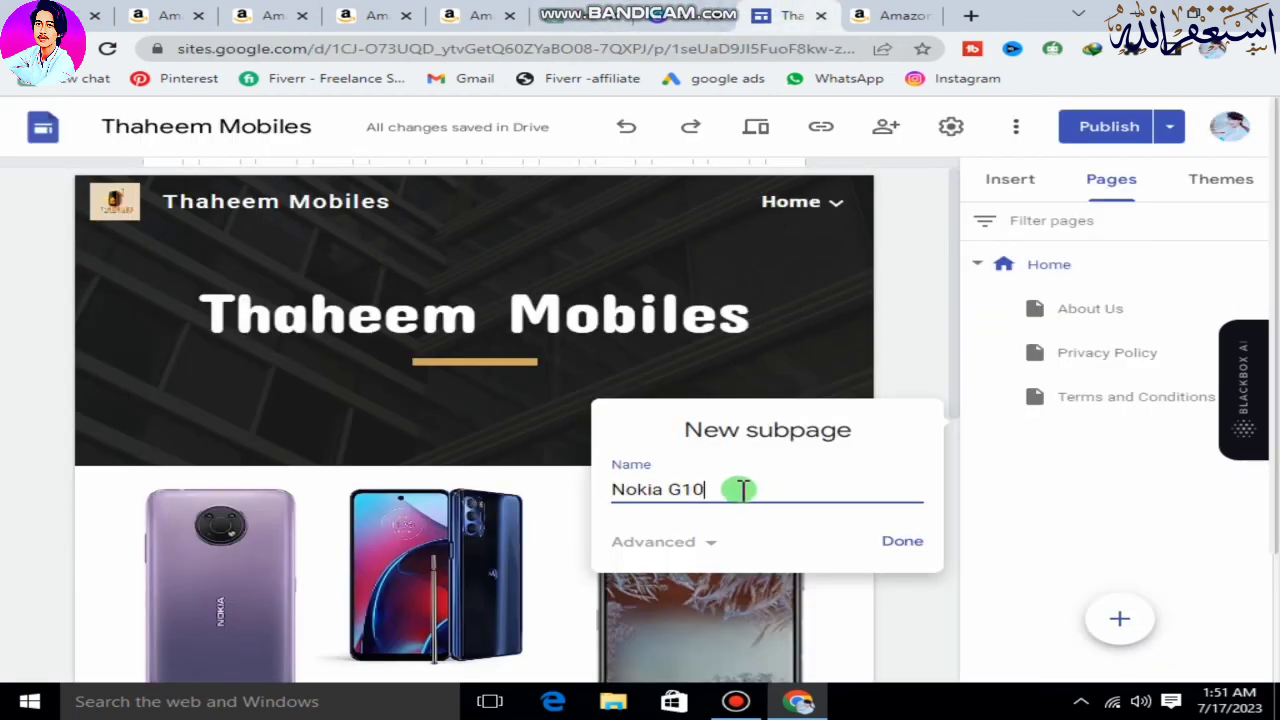
{"action": "left_click", "coordinate": [906, 546]}
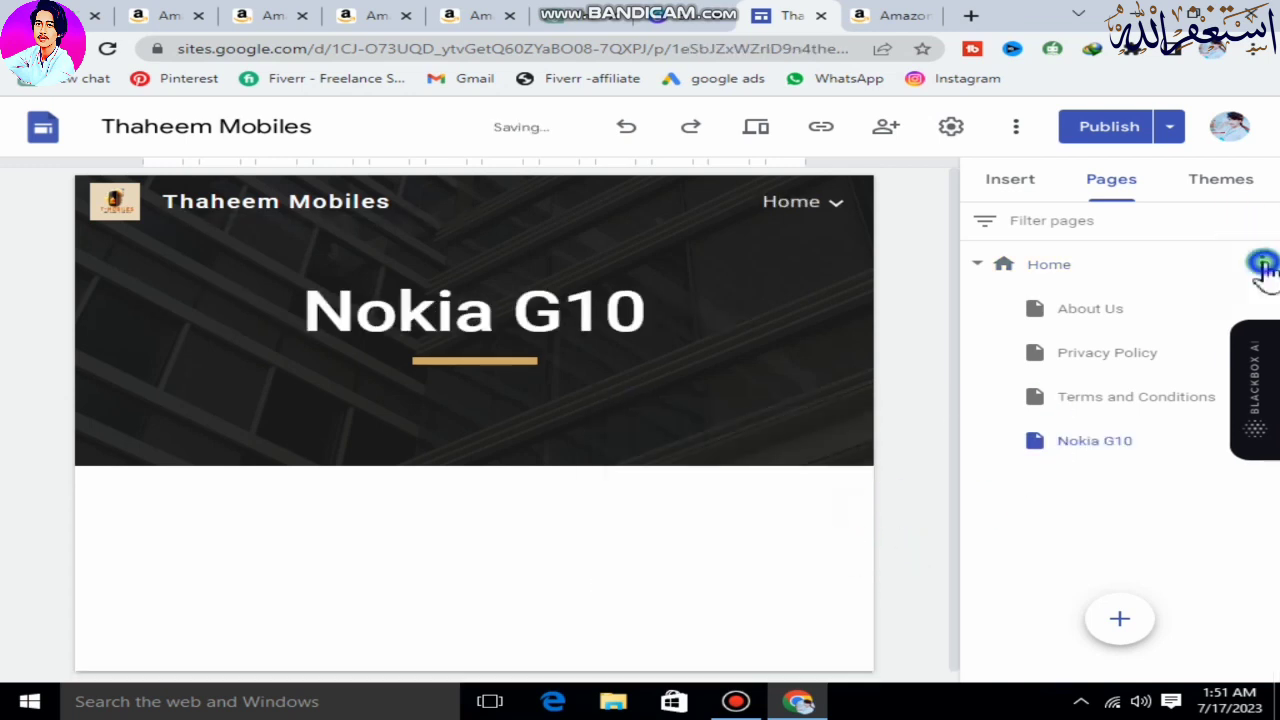
Add two more subpages under Home named "Motorola Moto G Stylus" and "OnePlus 11 5G", taking the names from their Amazon pages.
{"action": "left_click", "coordinate": [1263, 265]}
{"action": "left_click", "coordinate": [1107, 376]}
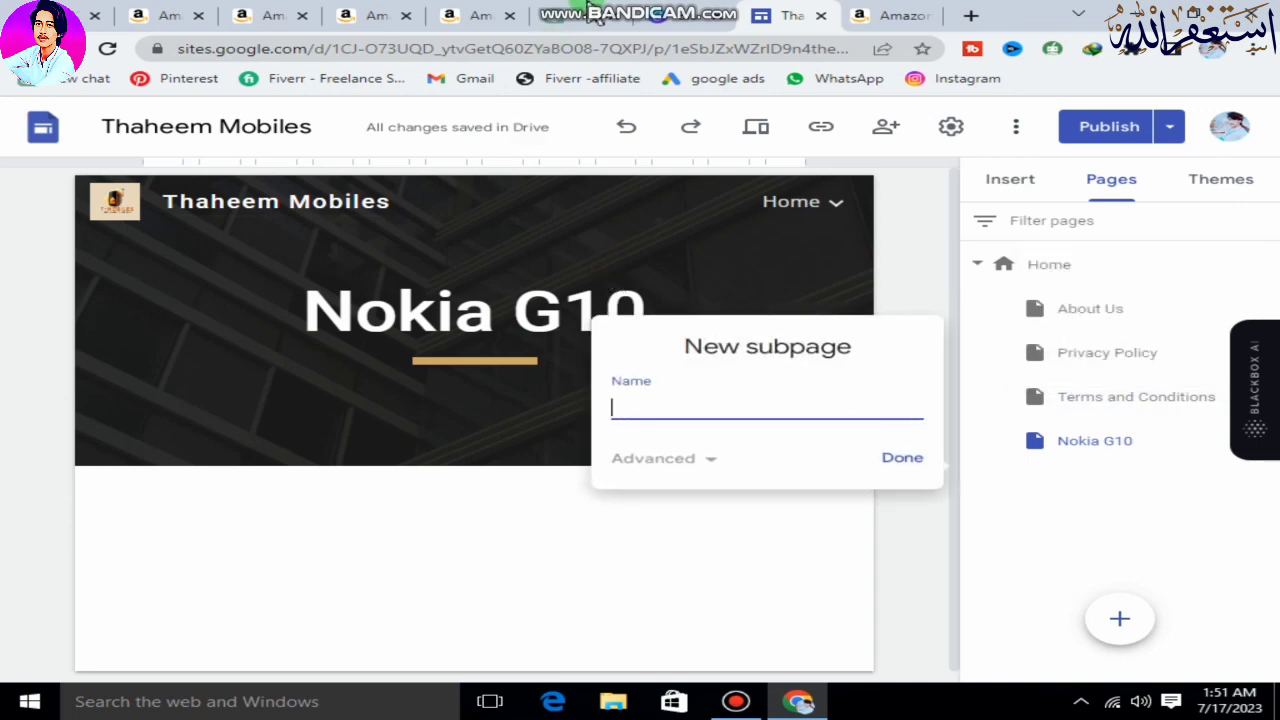
{"action": "left_click", "coordinate": [443, 14]}
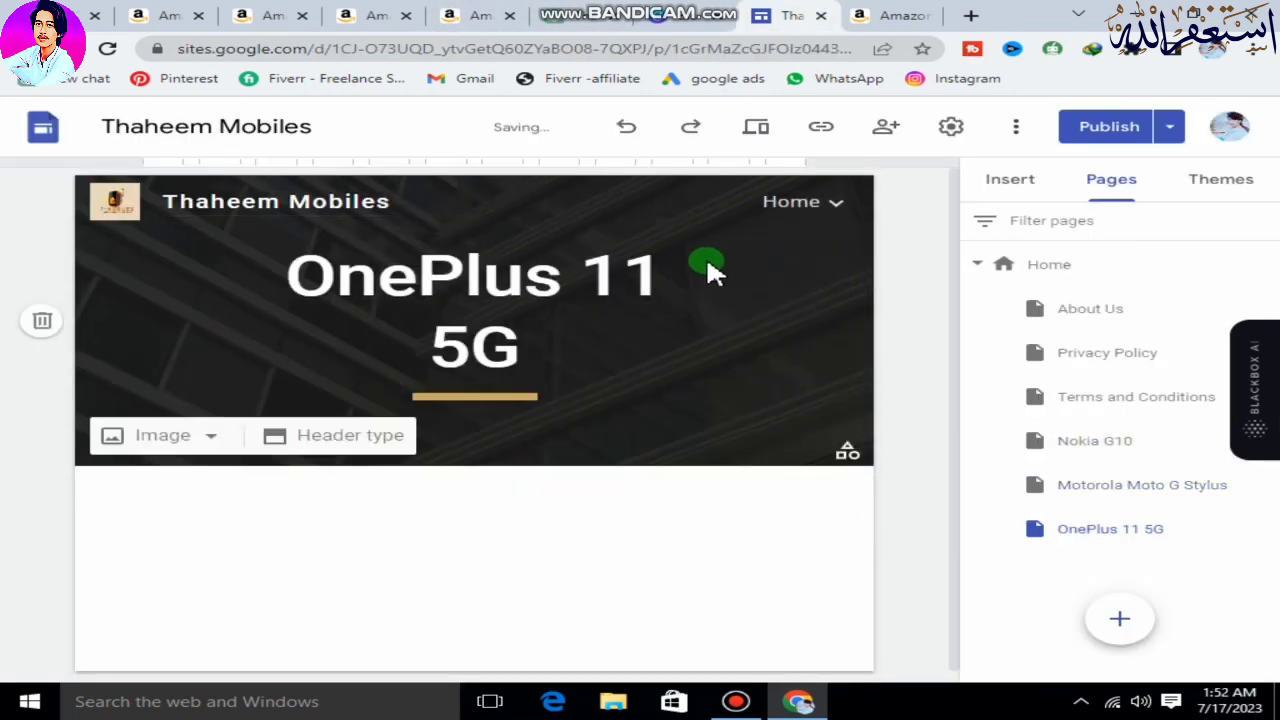
Open the Home page and look over the three phone images and their headings.
{"action": "left_click", "coordinate": [778, 201]}
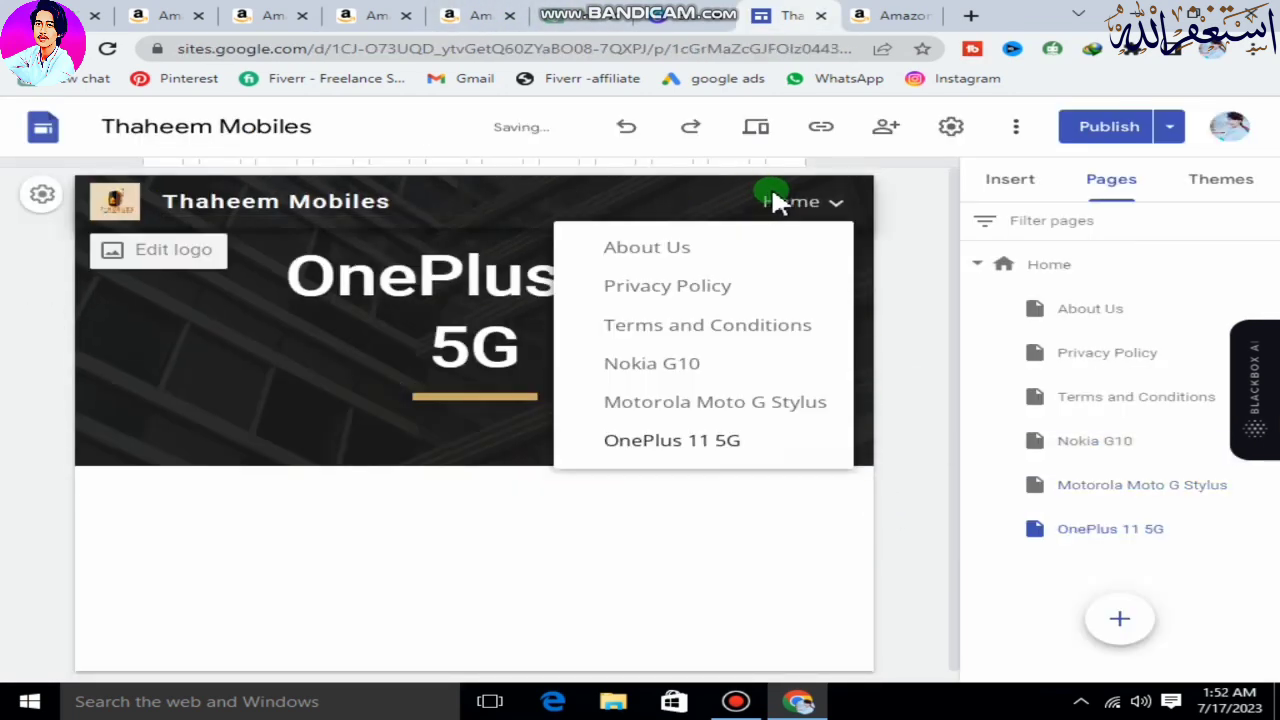
{"action": "left_click", "coordinate": [784, 205]}
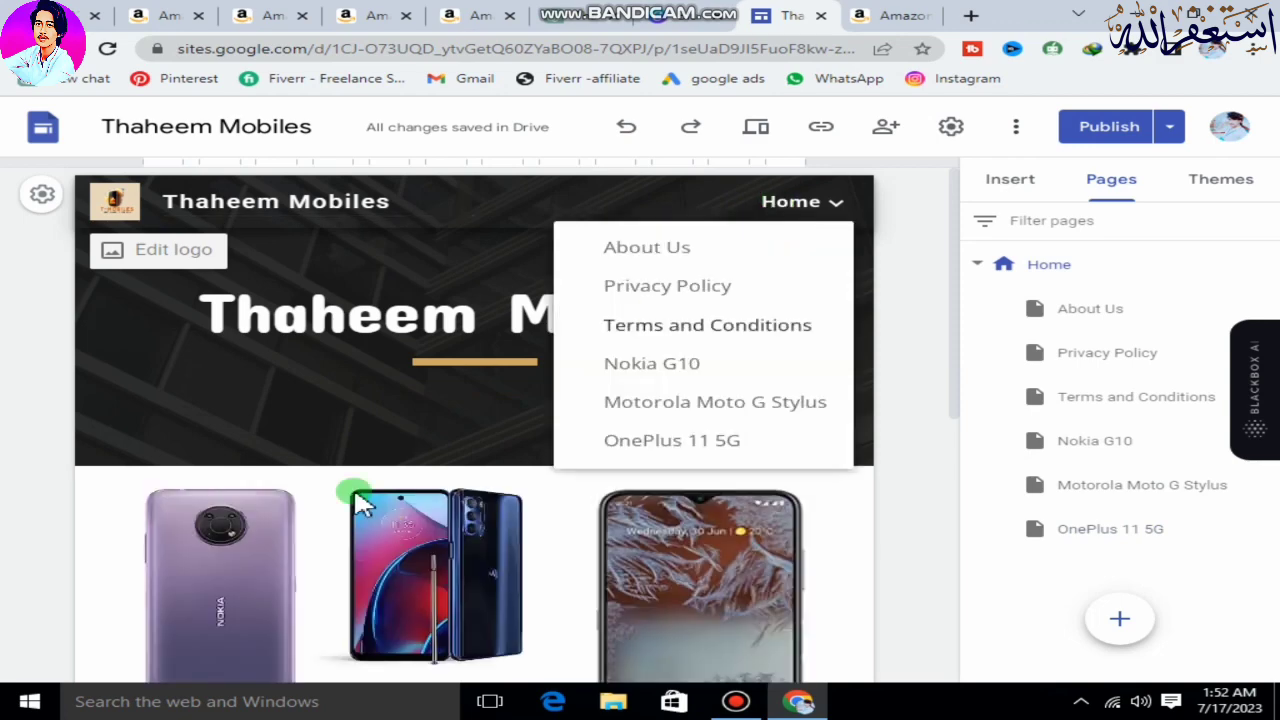
{"action": "scroll", "coordinate": [320, 518], "scroll_direction": "down", "scroll_amount": 5}
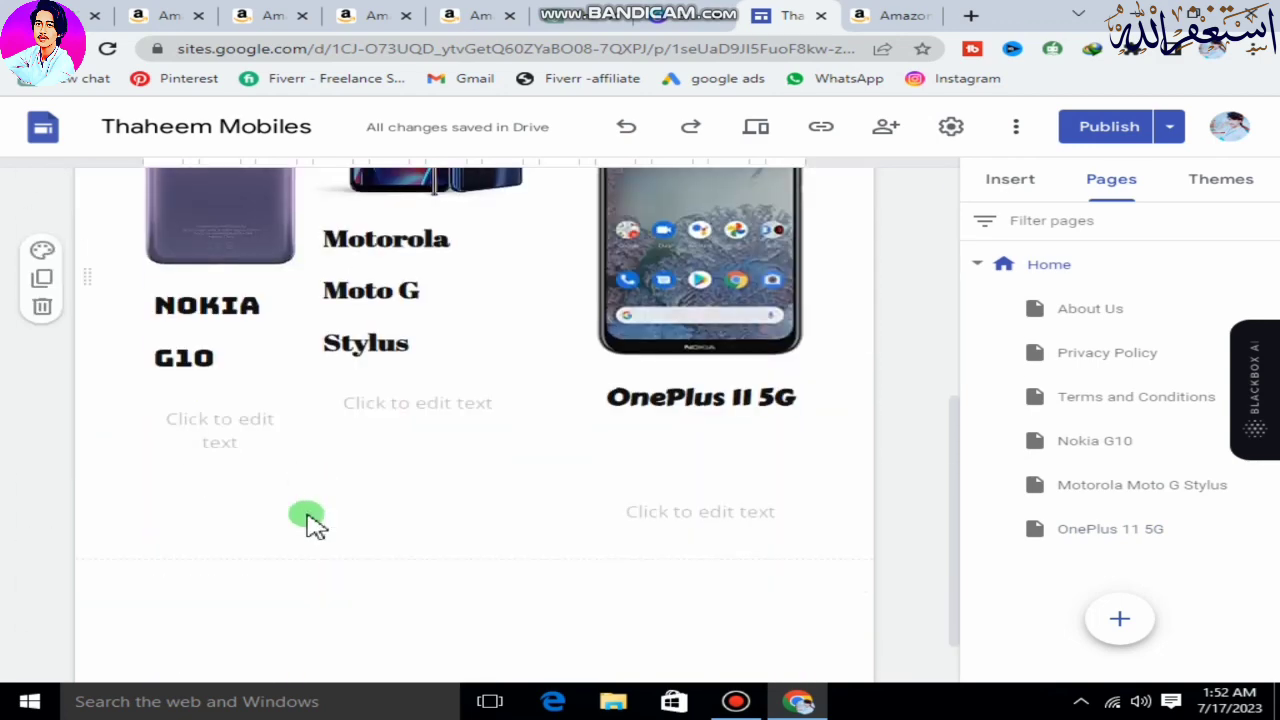
{"action": "scroll", "coordinate": [330, 490], "scroll_direction": "up", "scroll_amount": 2}
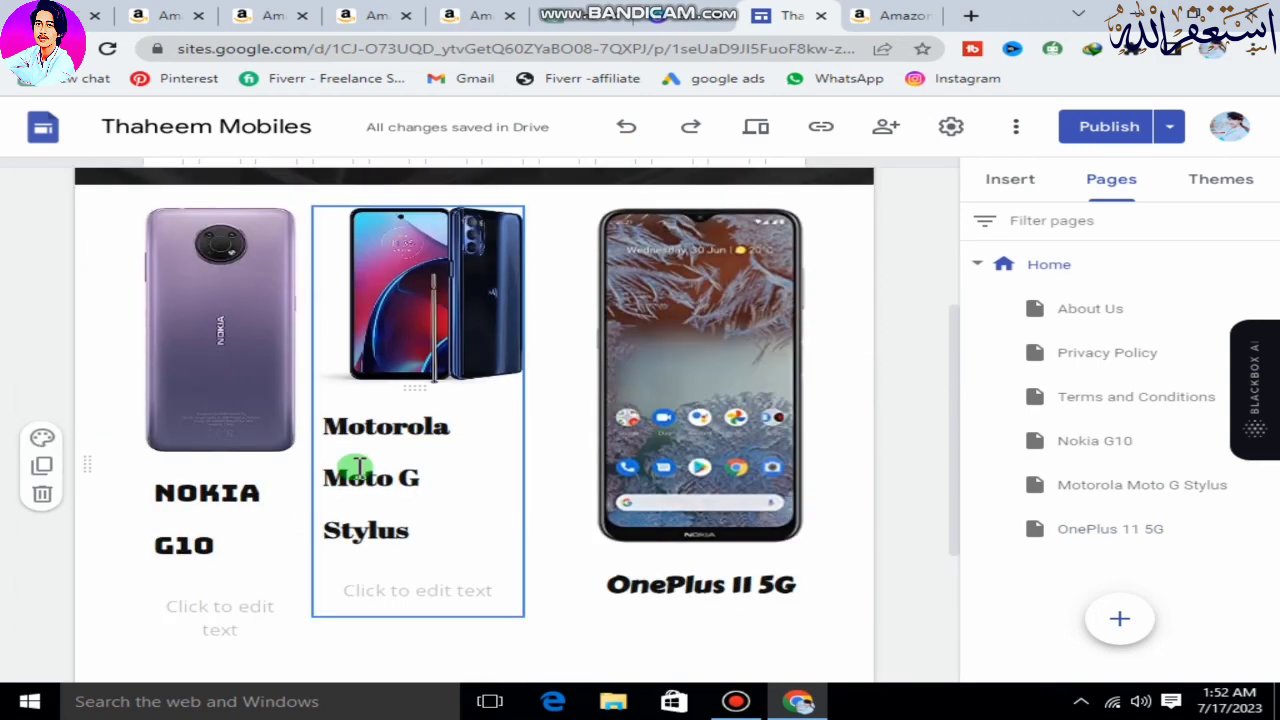
{"action": "scroll", "coordinate": [358, 466], "scroll_direction": "up", "scroll_amount": 1}
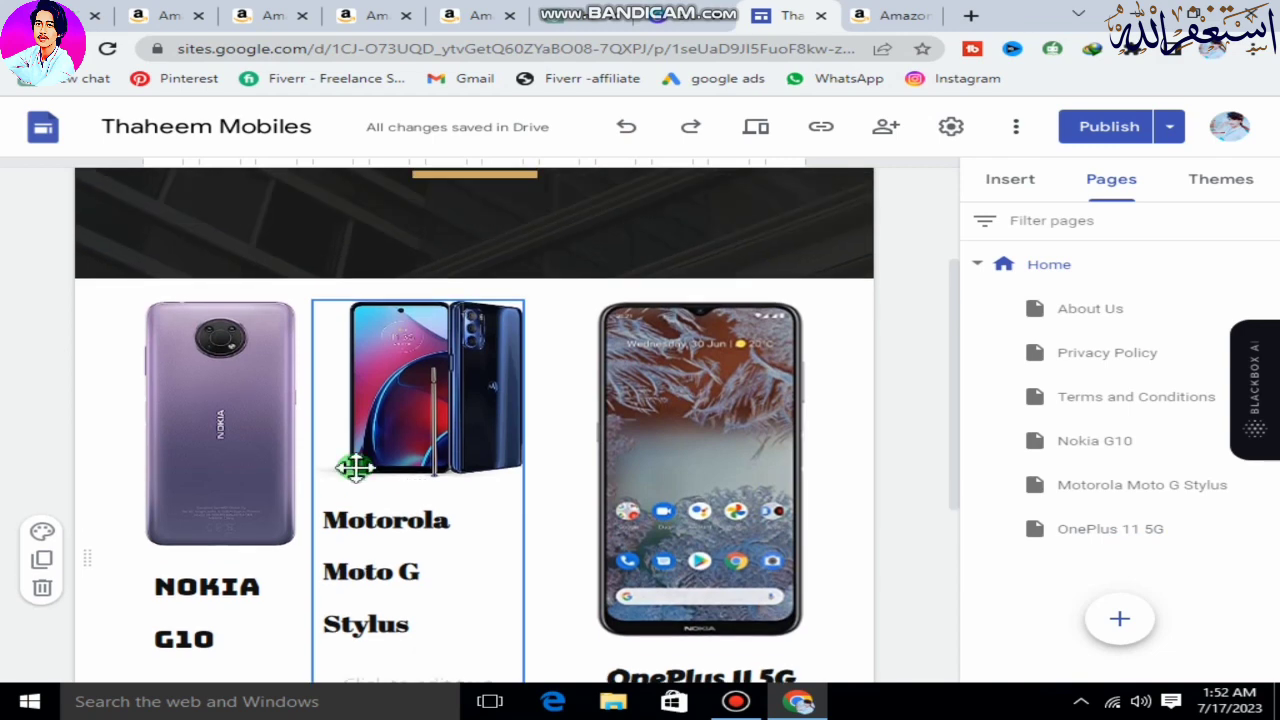
{"action": "scroll", "coordinate": [355, 466], "scroll_direction": "up", "scroll_amount": 2}
Open the Nokia G10 page and insert the content block with a single image beside a heading and text.
{"action": "left_click", "coordinate": [842, 206]}
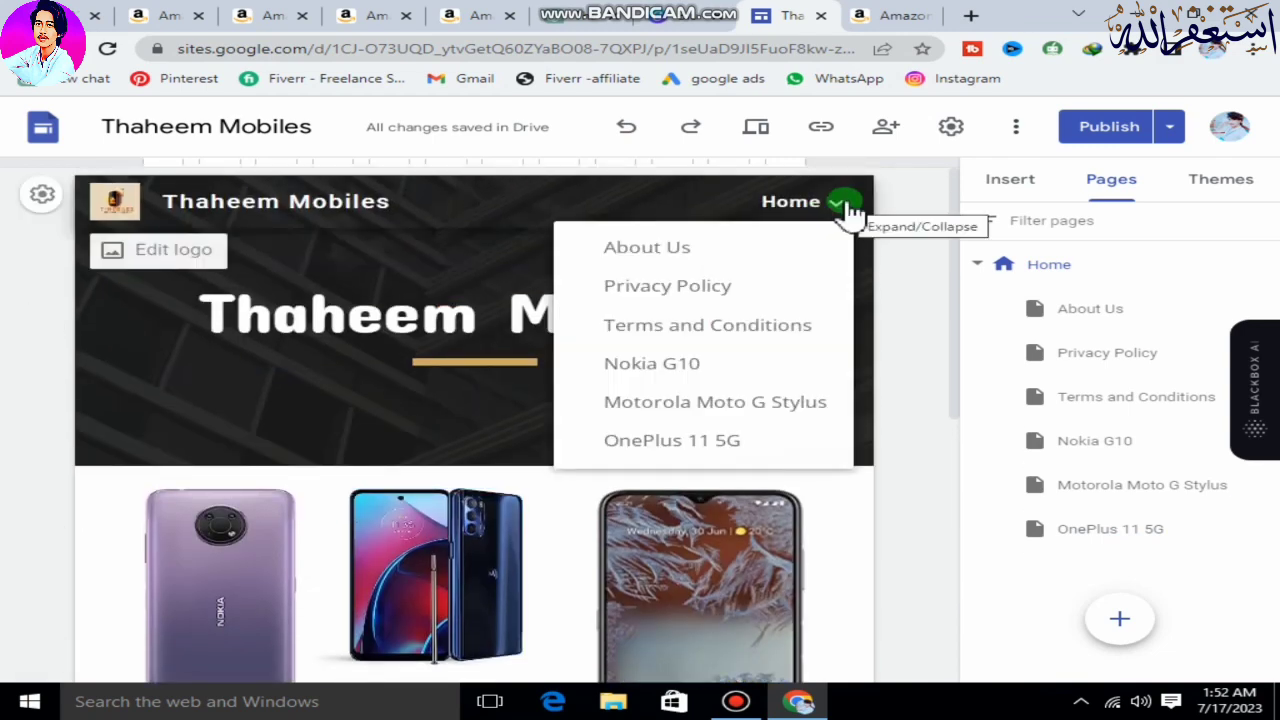
{"action": "left_click", "coordinate": [676, 380]}
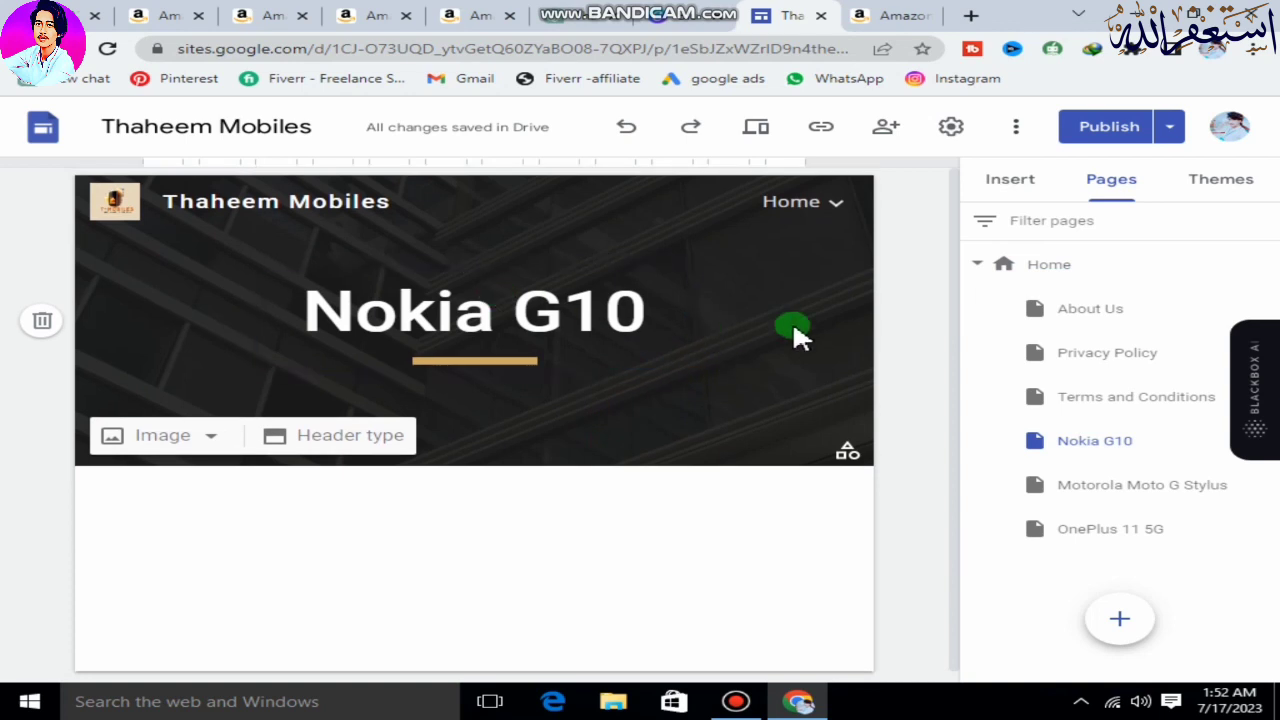
{"action": "left_click", "coordinate": [1003, 186]}
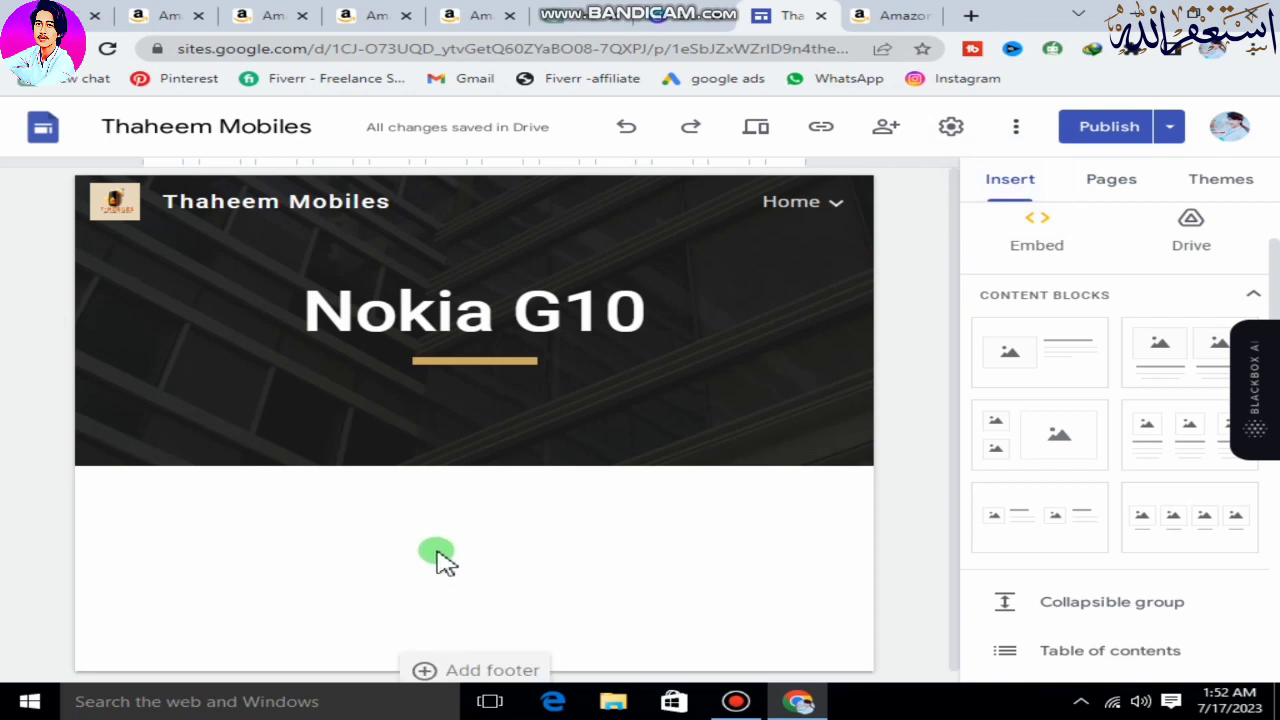
{"action": "scroll", "coordinate": [437, 551], "scroll_direction": "down", "scroll_amount": 1}
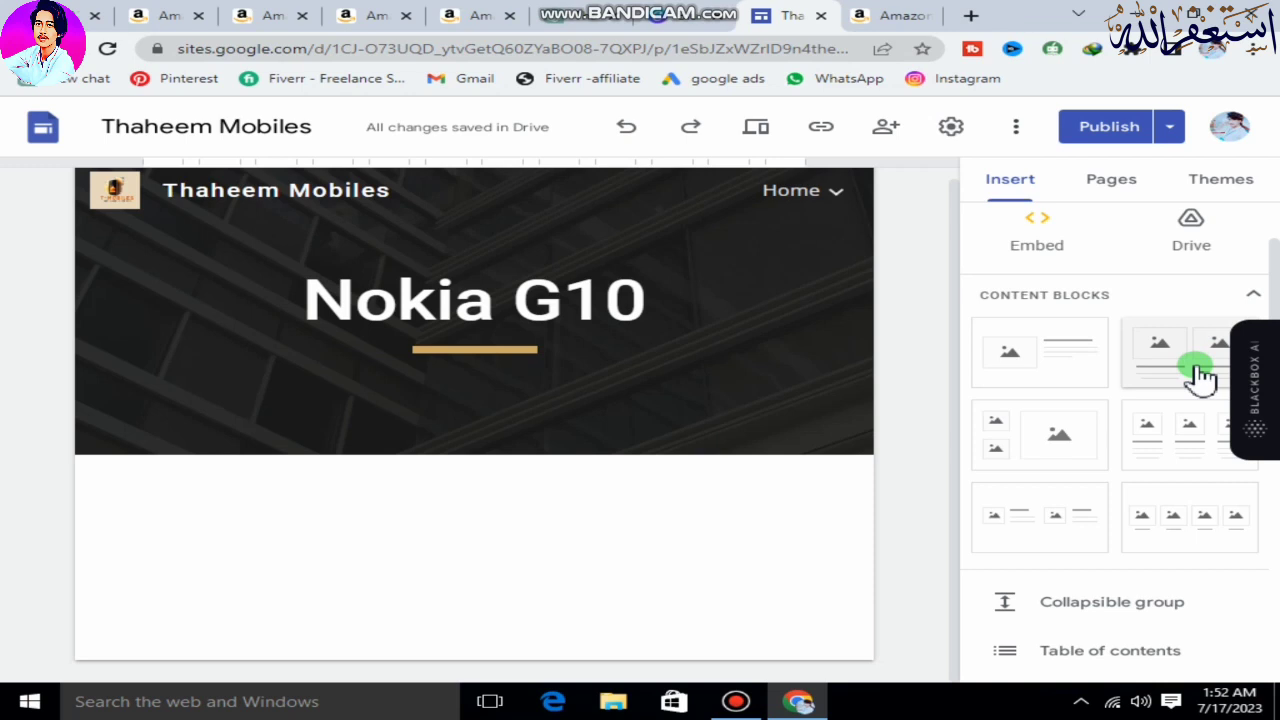
{"action": "left_click", "coordinate": [1074, 380]}
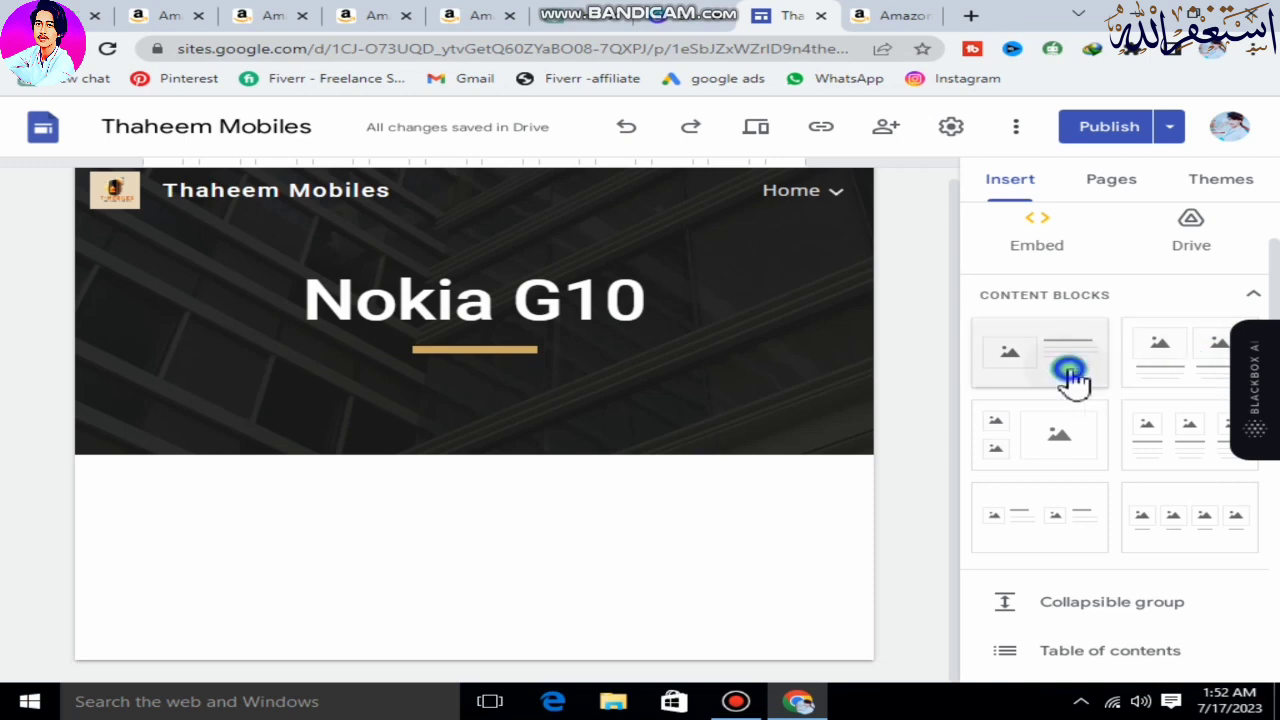
Upload the purple phone image 713K8QFPx+S._AC_SY355_ into the block's image placeholder, uncrop it, and select the text box beside it.
{"action": "left_click", "coordinate": [279, 405]}
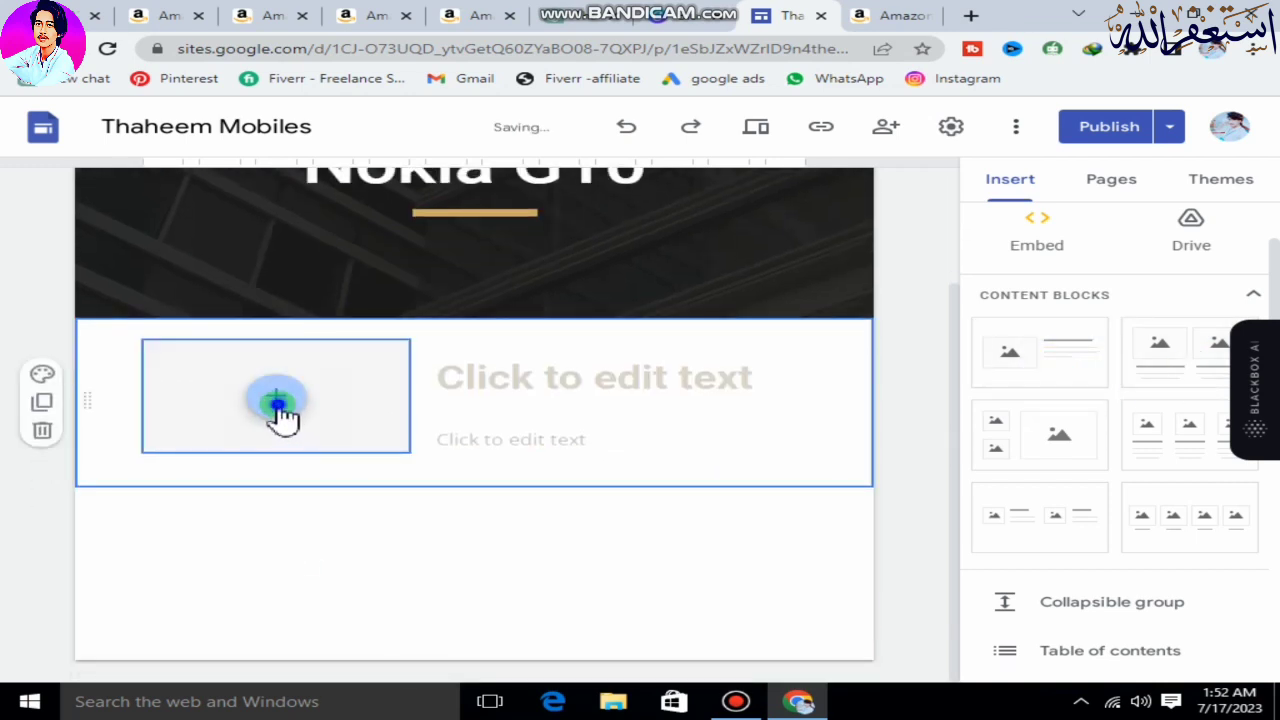
{"action": "left_click", "coordinate": [348, 433]}
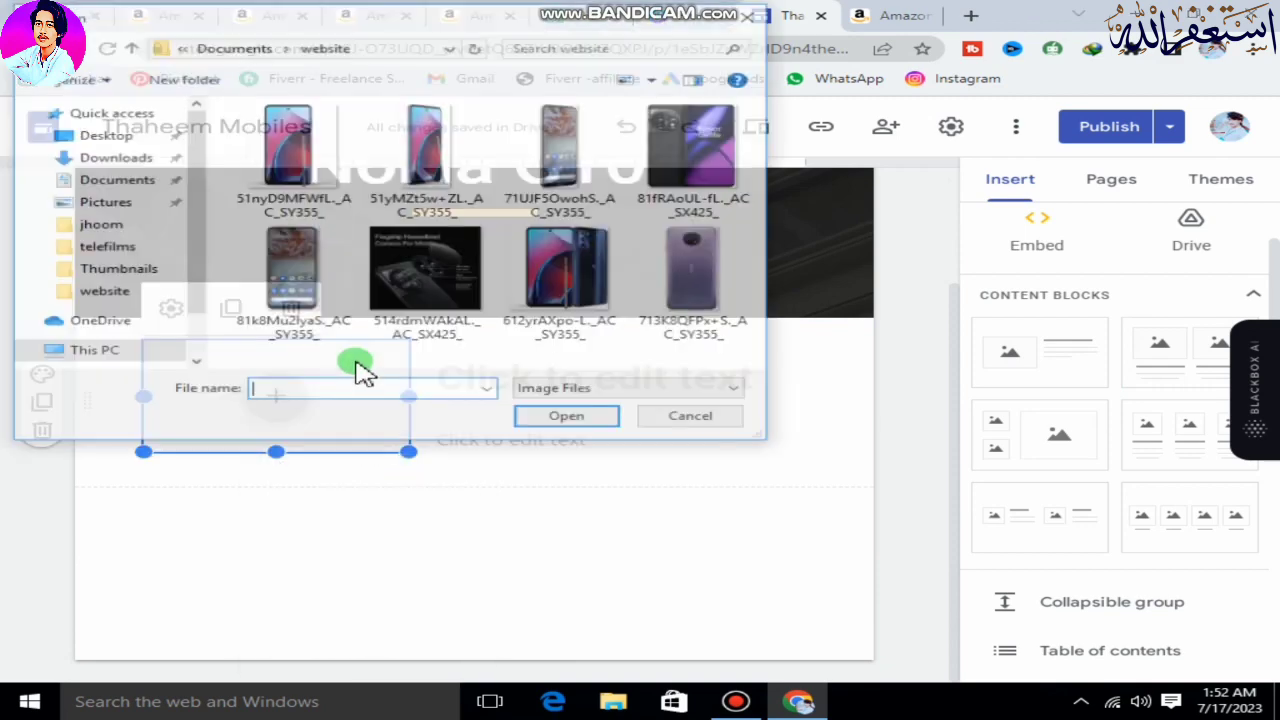
{"action": "left_click", "coordinate": [660, 278]}
{"action": "left_click", "coordinate": [592, 422]}
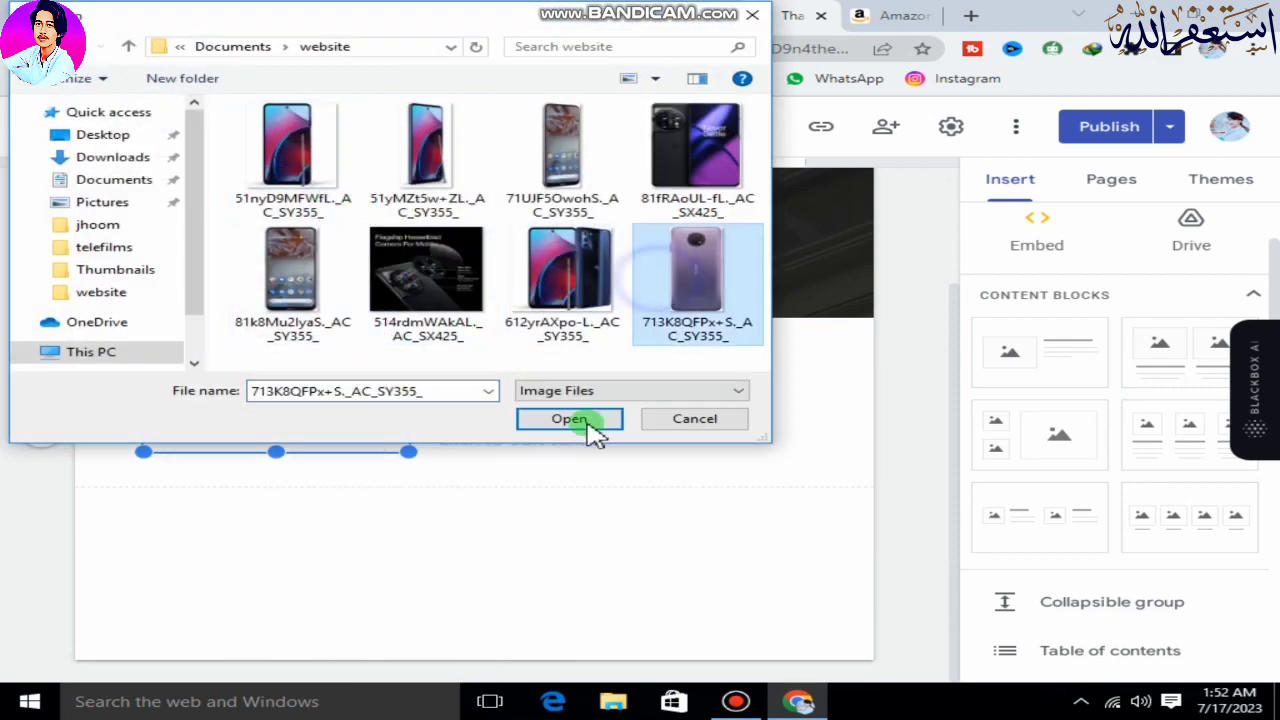
{"action": "left_click", "coordinate": [231, 308]}
{"action": "left_click", "coordinate": [497, 440]}
{"action": "left_click", "coordinate": [562, 405]}
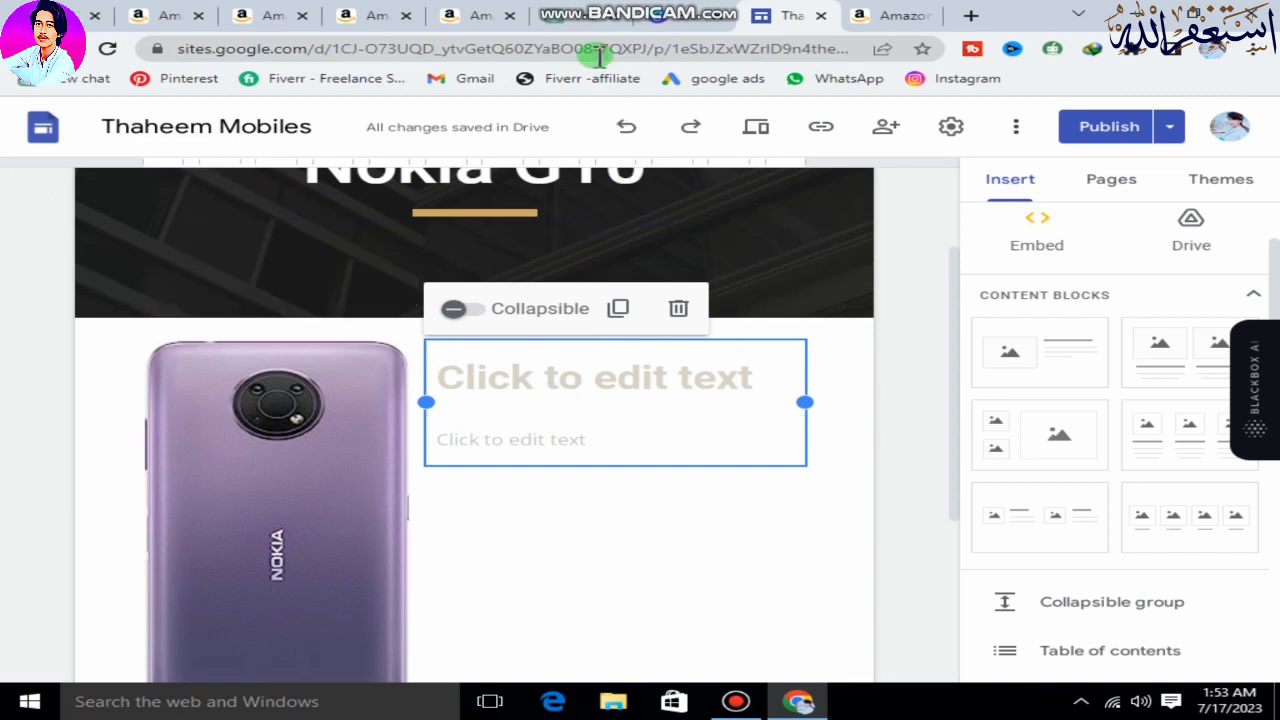
Switch to ChatGPT, start a new chat and begin the prompt with "Write a product review of".
{"action": "left_click", "coordinate": [580, 14]}
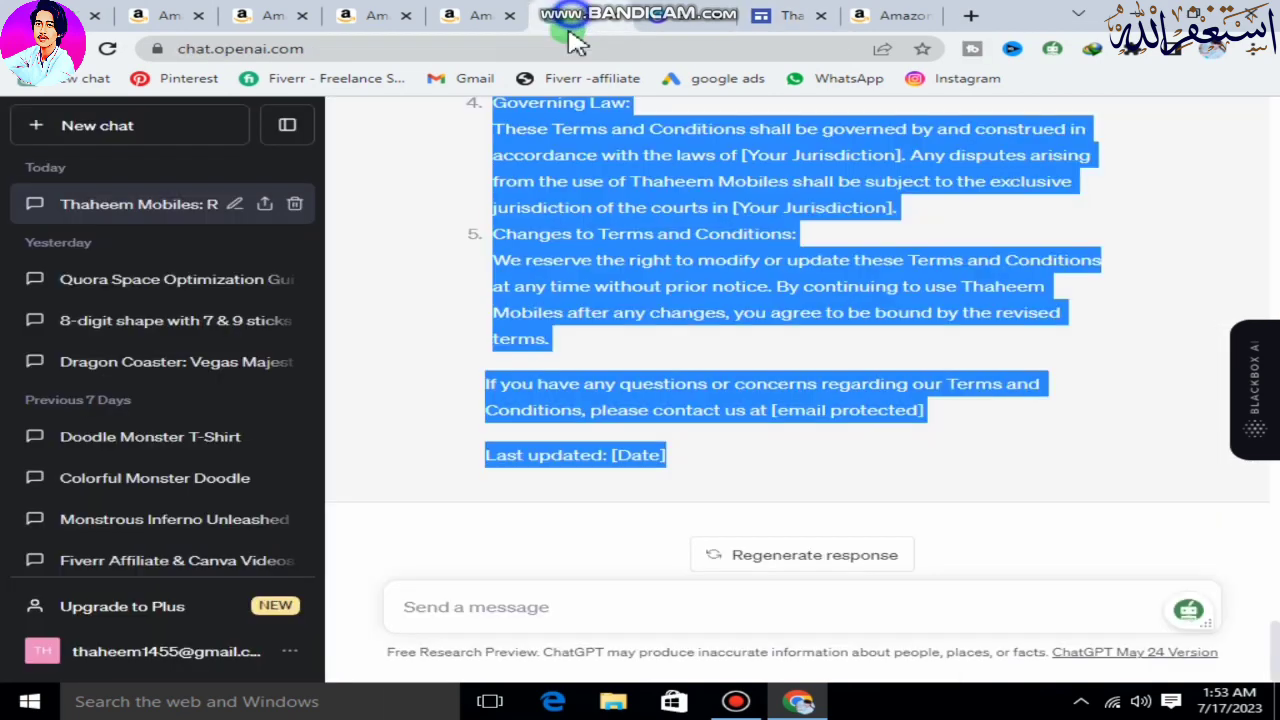
{"action": "left_click", "coordinate": [112, 130]}
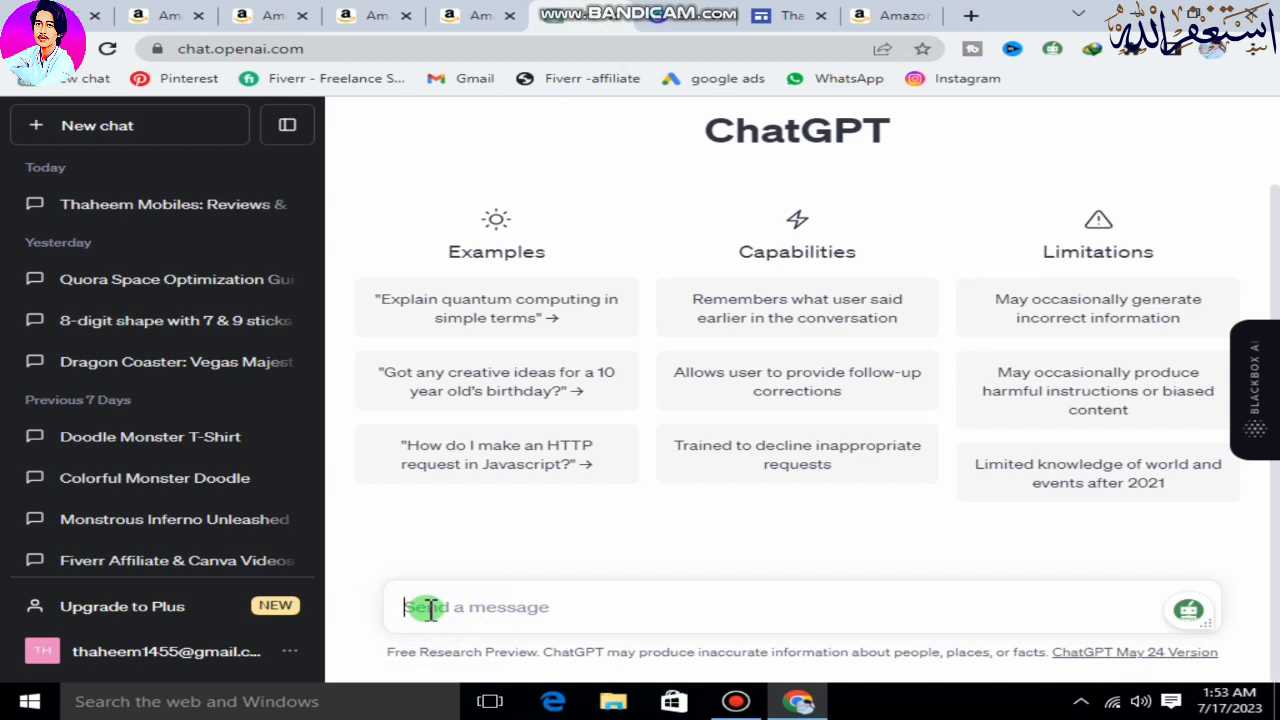
{"action": "type", "text": "Write a product review o"}
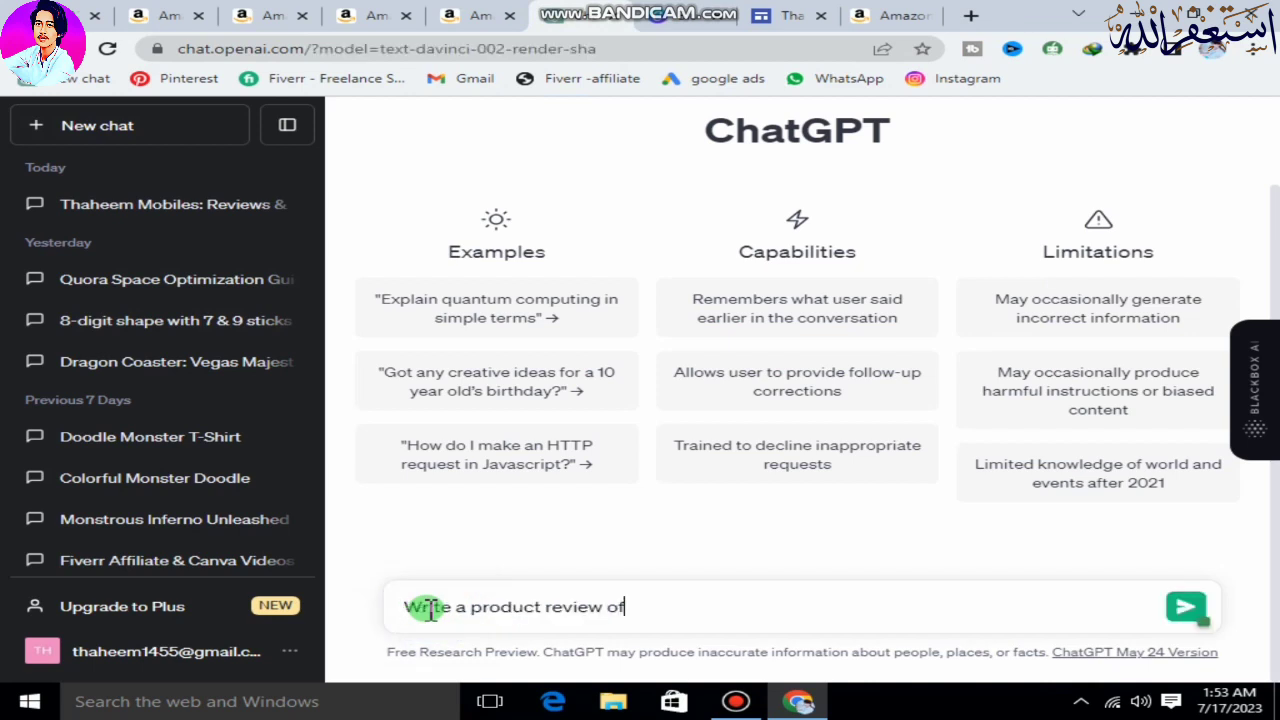
{"action": "type", "text": "f"}
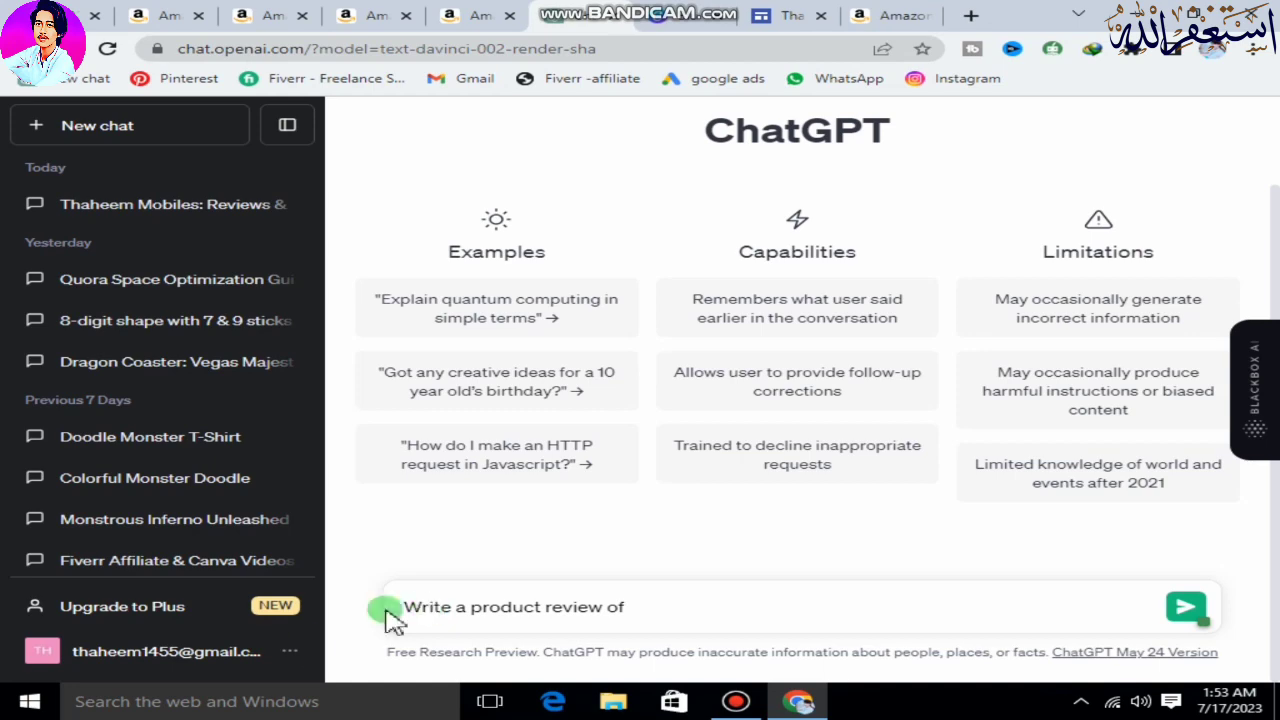
Copy the full Nokia G10 product title from its Amazon page and paste it at the end of the ChatGPT prompt.
{"action": "left_click", "coordinate": [233, 17]}
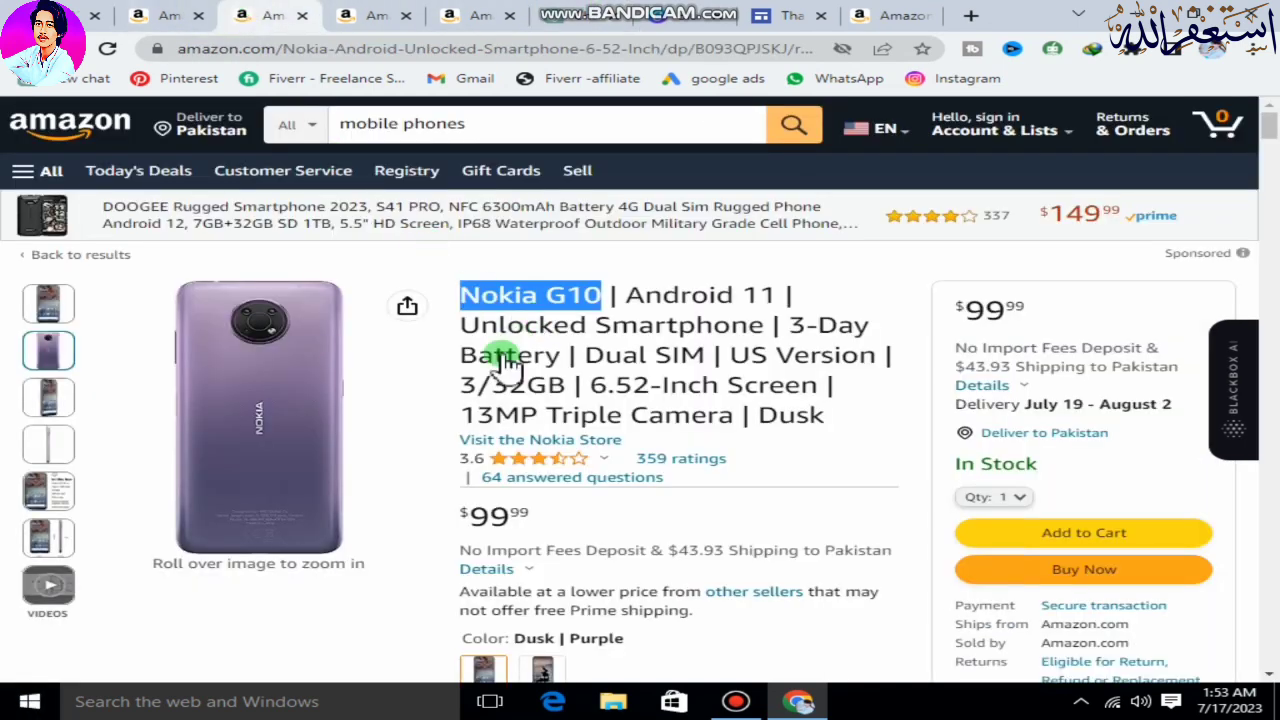
{"action": "left_click_drag", "start_coordinate": [851, 428], "coordinate": [470, 293]}
{"action": "key", "text": "ctrl+c"}
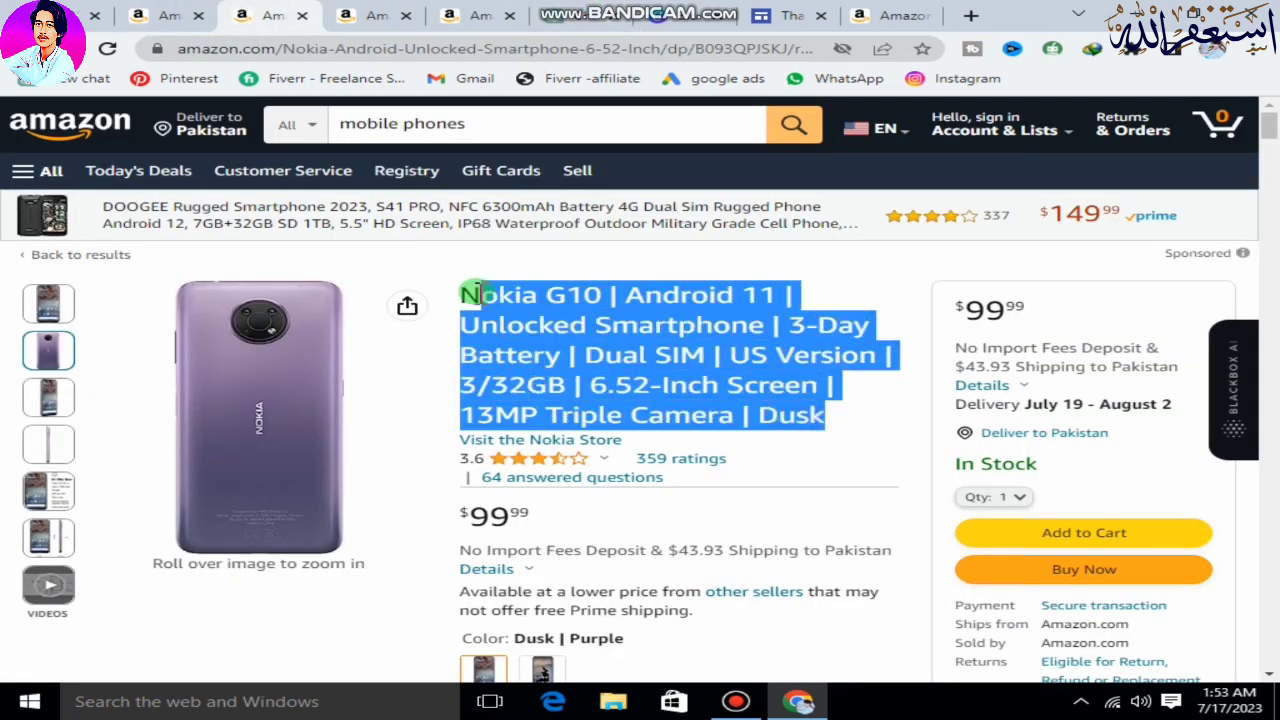
{"action": "right_click", "coordinate": [505, 295]}
{"action": "left_click", "coordinate": [530, 307]}
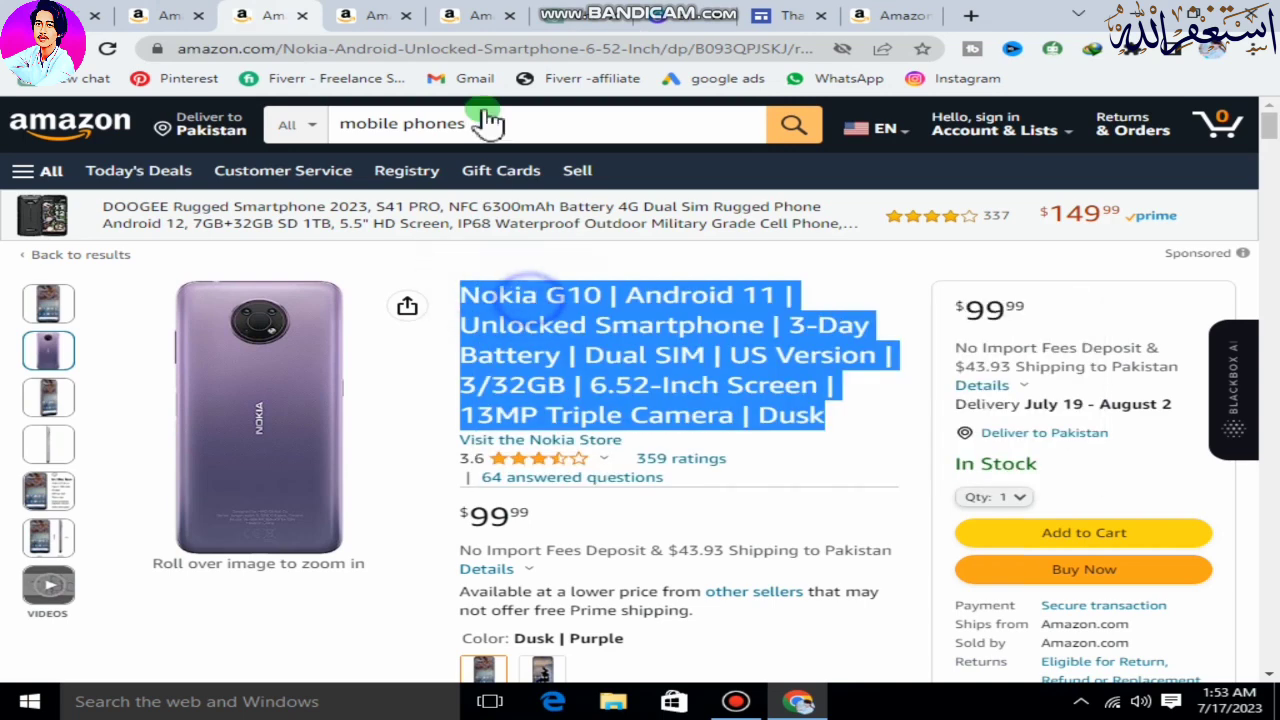
{"action": "left_click", "coordinate": [645, 15]}
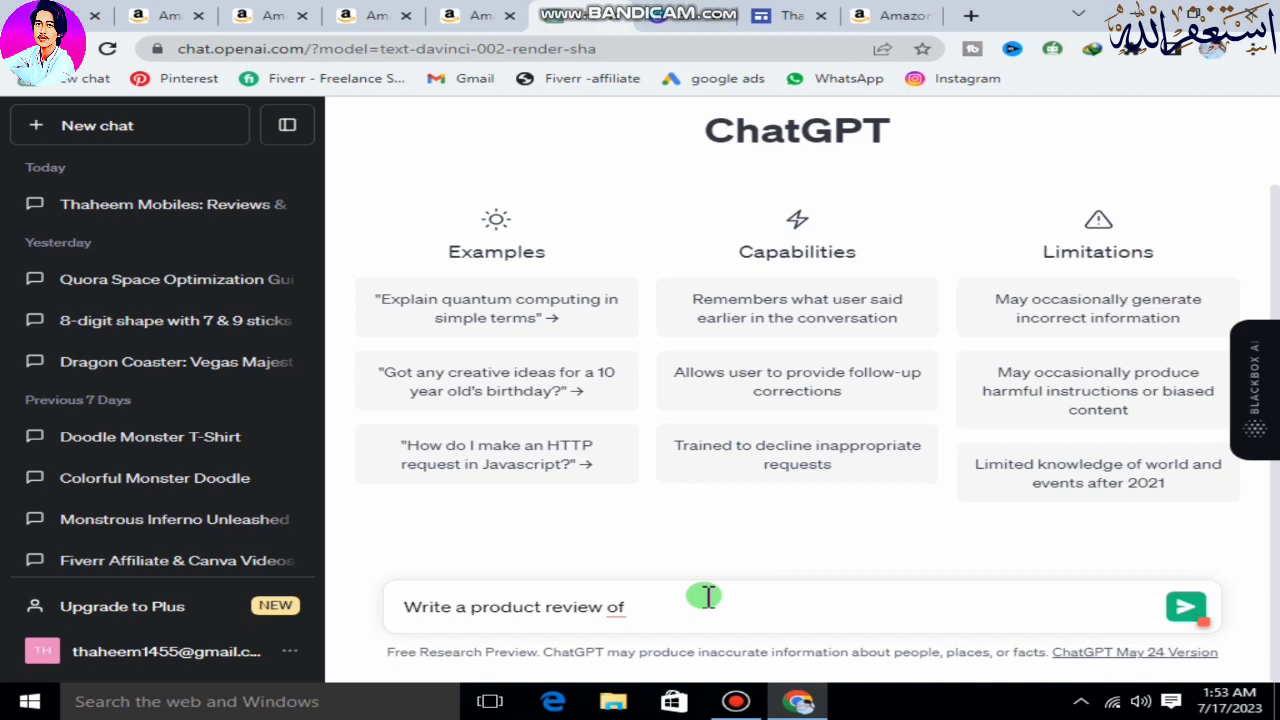
{"action": "key", "text": "ctrl+v"}
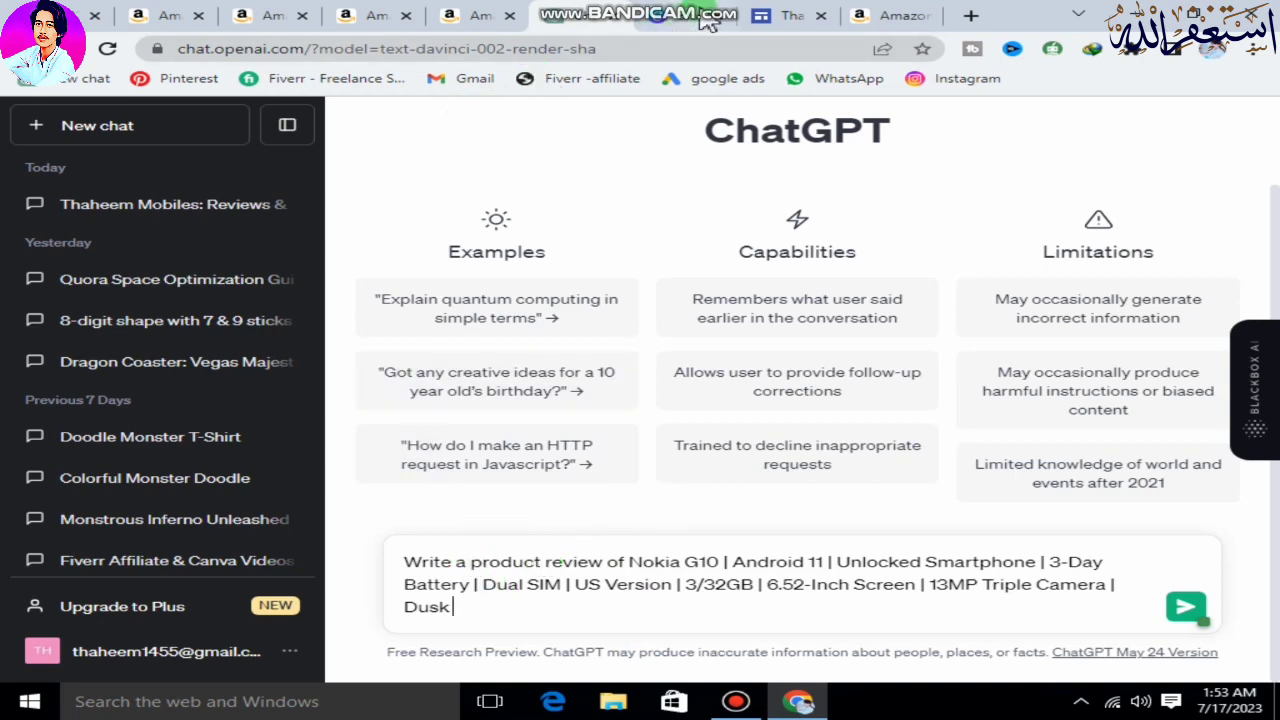
Copy the Nokia G10's About this item feature list, including the closing note, from its Amazon page.
{"action": "left_click", "coordinate": [258, 18]}
{"action": "scroll", "coordinate": [700, 390], "scroll_direction": "down", "scroll_amount": 8}
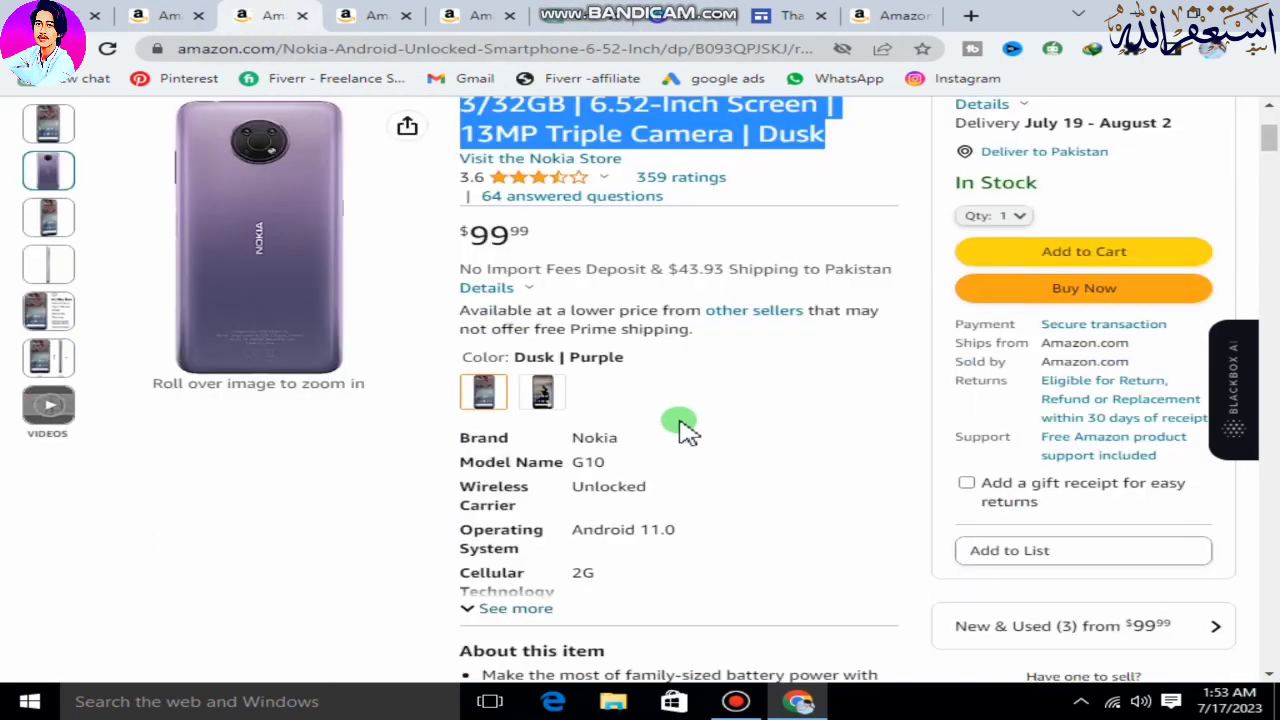
{"action": "scroll", "coordinate": [488, 215], "scroll_direction": "up", "scroll_amount": 1}
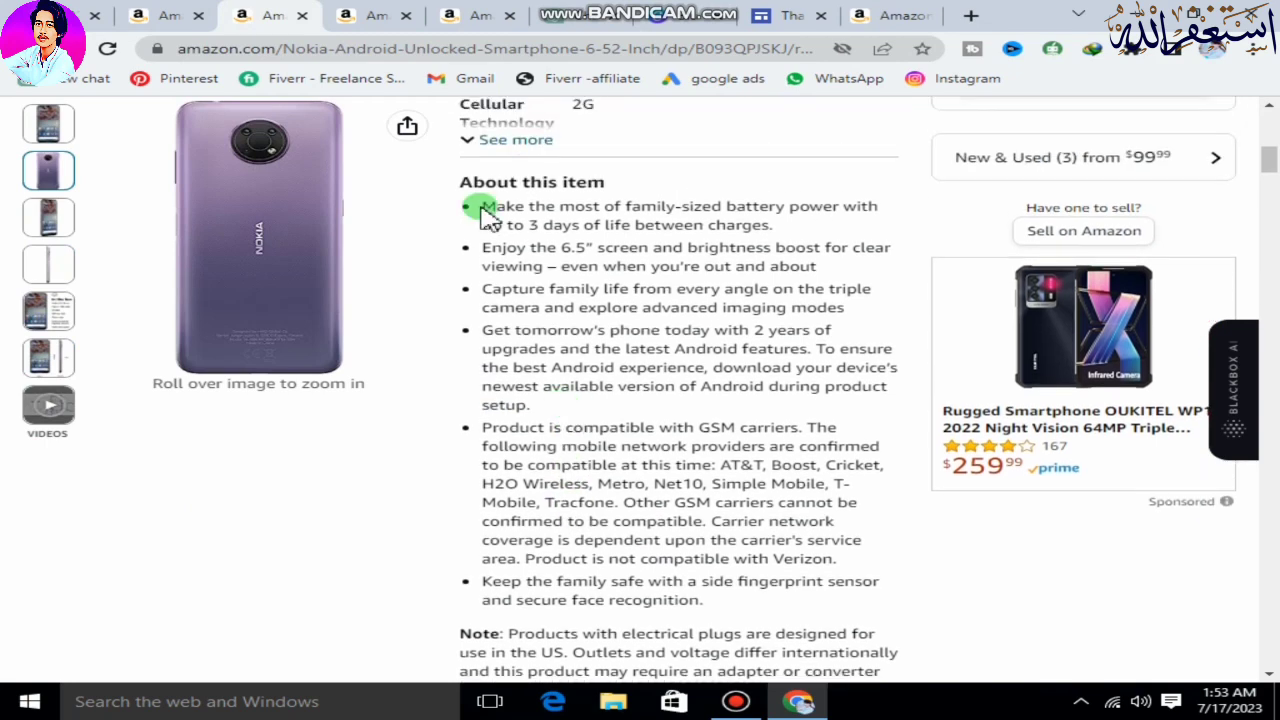
{"action": "left_click_drag", "start_coordinate": [487, 207], "coordinate": [603, 248]}
{"action": "scroll", "coordinate": [531, 371], "scroll_direction": "down", "scroll_amount": 5}
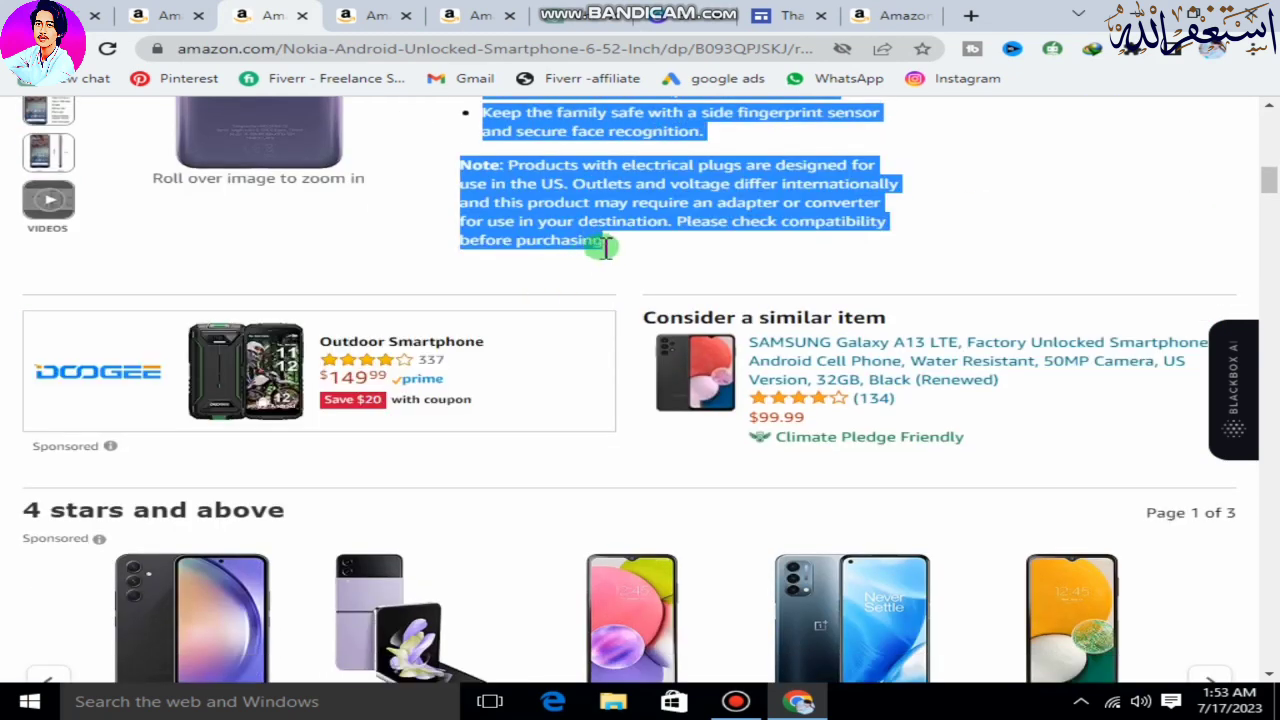
{"action": "right_click", "coordinate": [591, 210]}
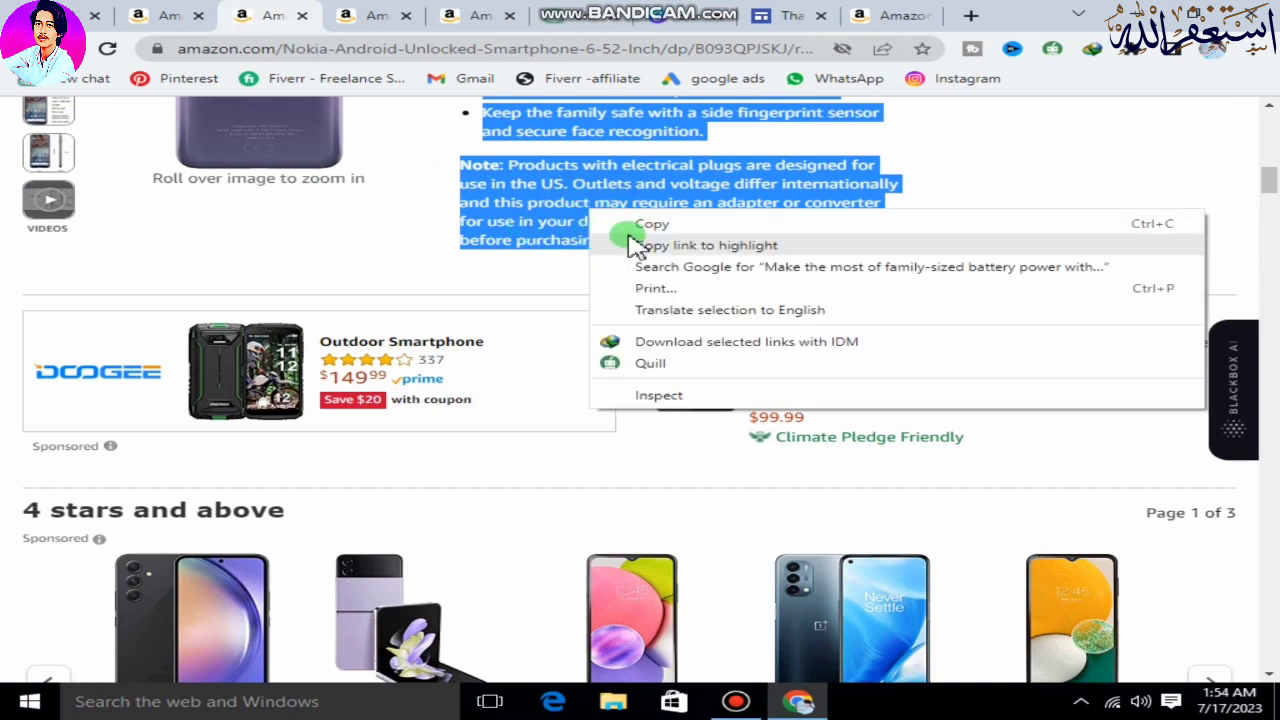
{"action": "left_click", "coordinate": [663, 226]}
Paste the copied product details after the title in the ChatGPT prompt and submit it.
{"action": "left_click", "coordinate": [615, 17]}
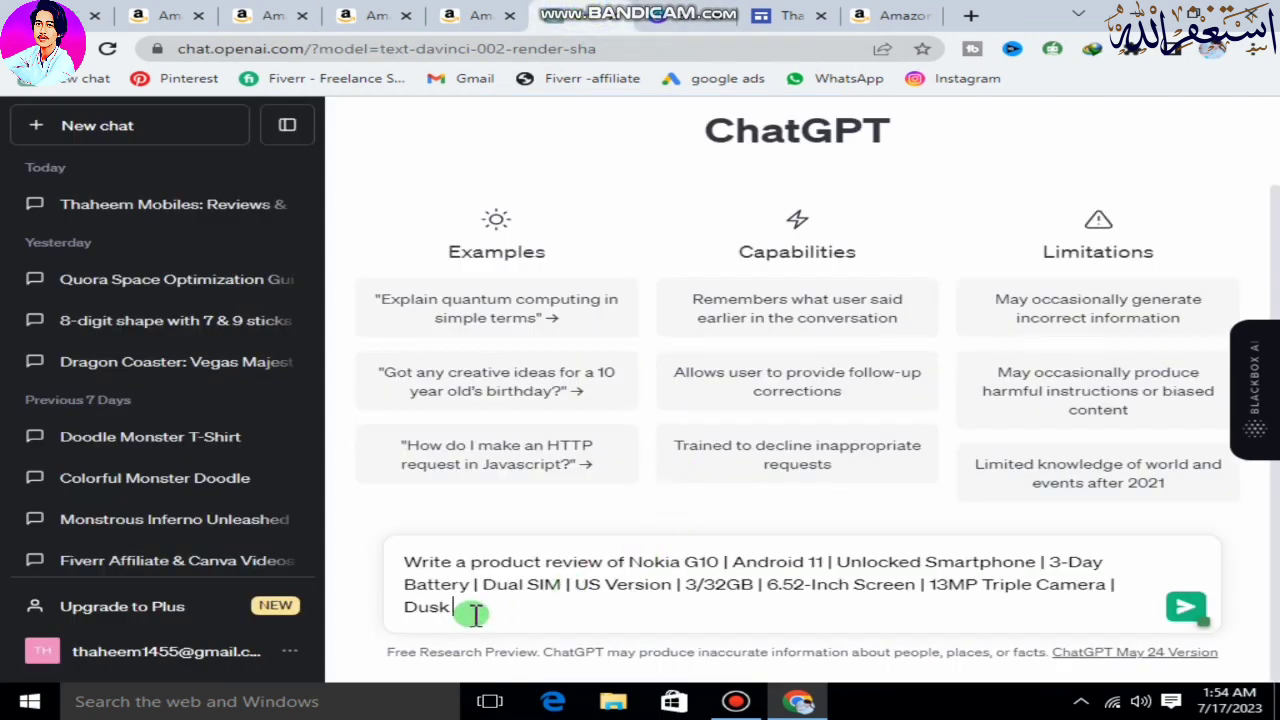
{"action": "key", "text": "ctrl+v"}
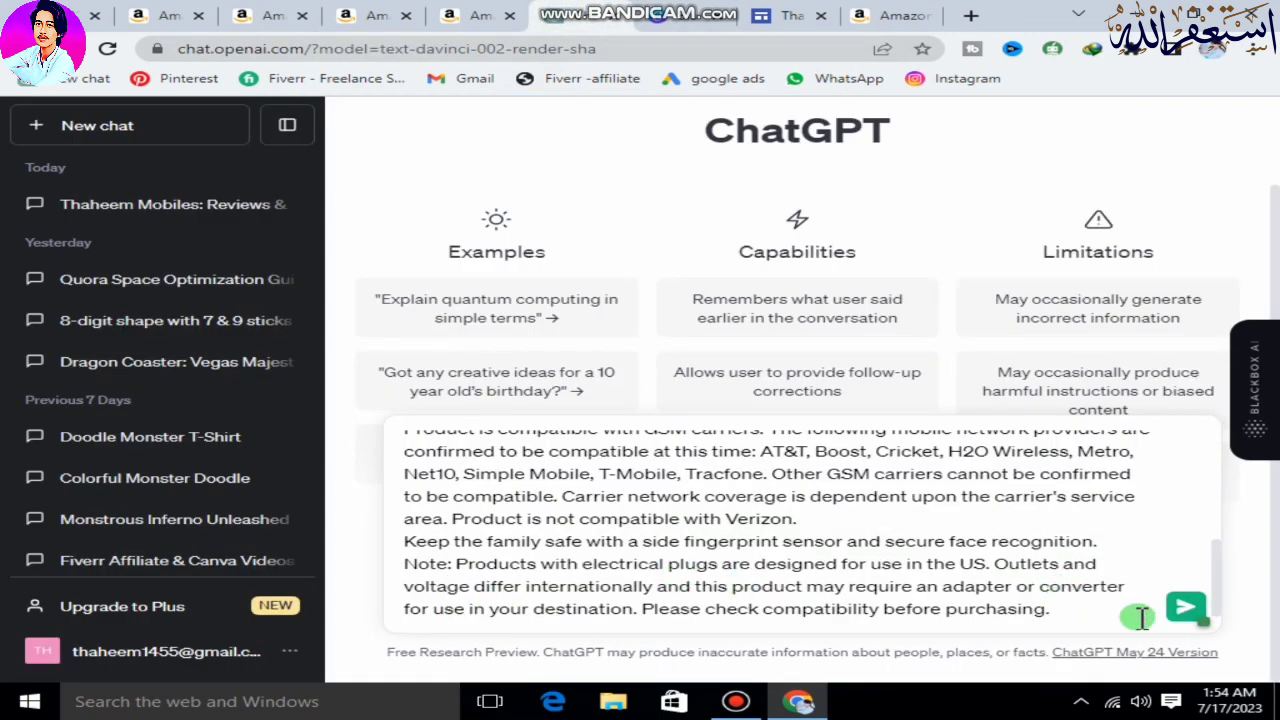
{"action": "left_click", "coordinate": [1186, 609]}
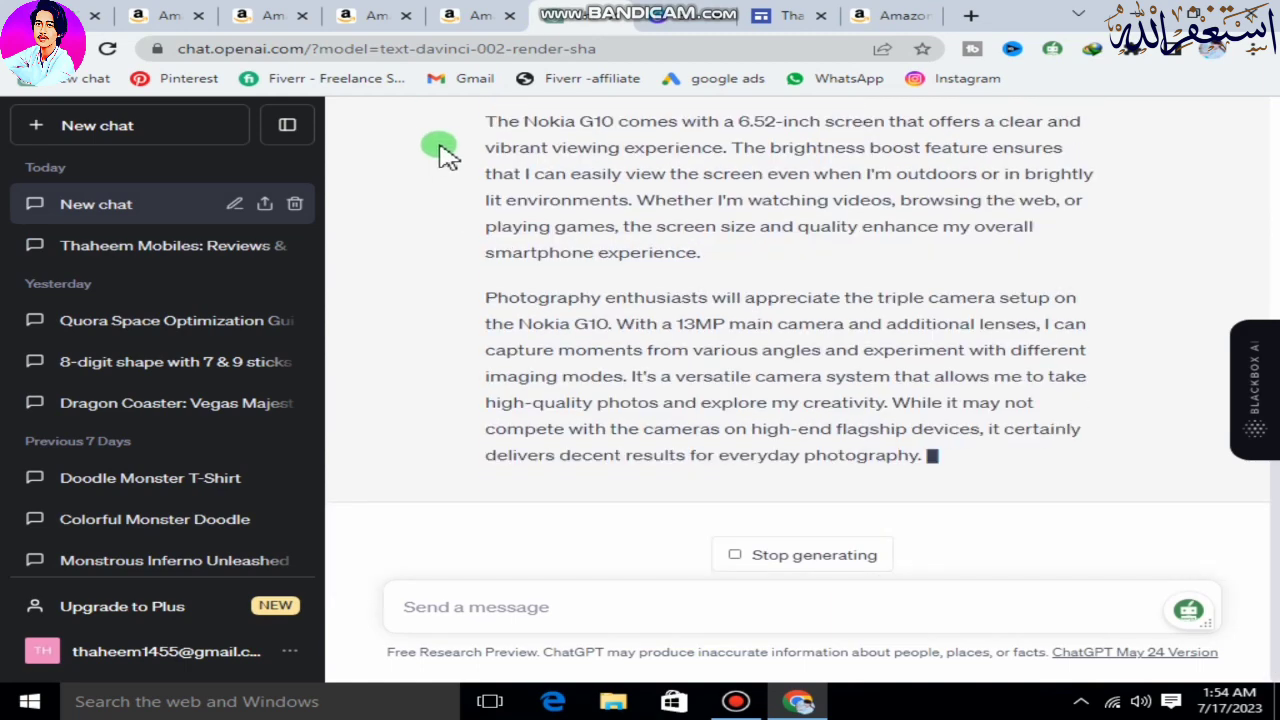
Copy the full Nokia G10 product title from its Amazon page again.
{"action": "left_click", "coordinate": [786, 16]}
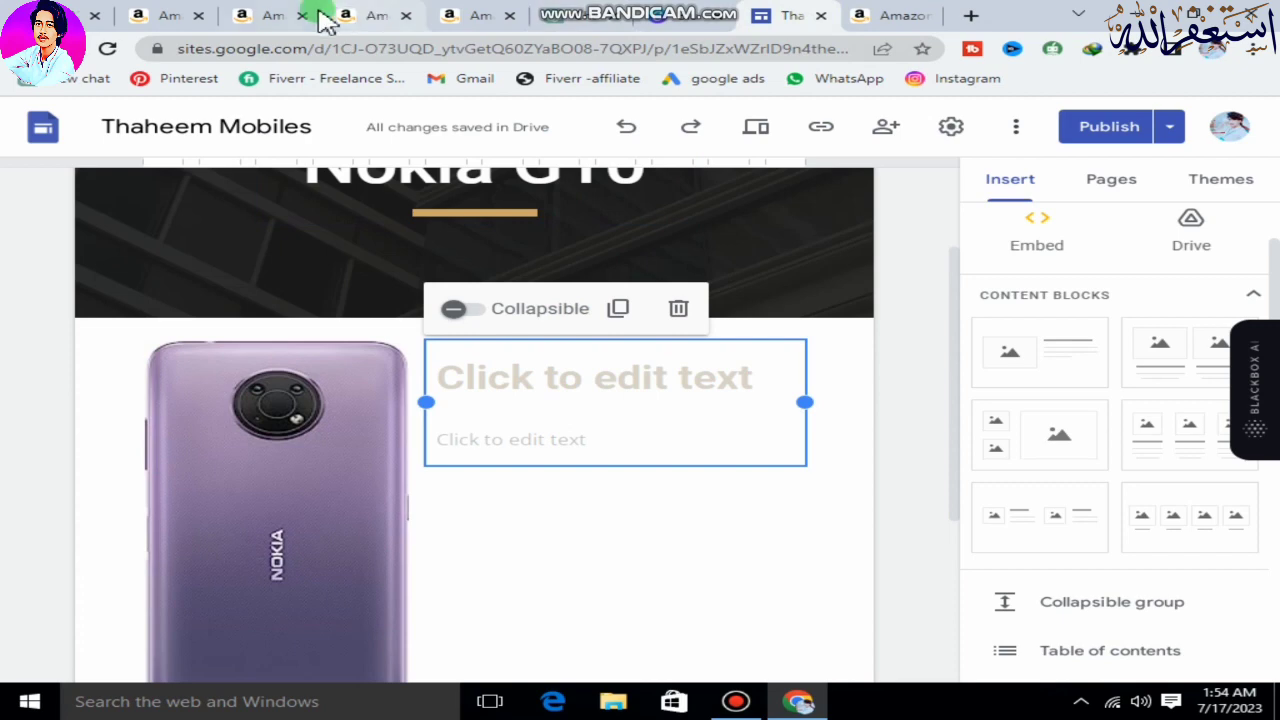
{"action": "left_click", "coordinate": [283, 18]}
{"action": "scroll", "coordinate": [535, 215], "scroll_direction": "up", "scroll_amount": 10}
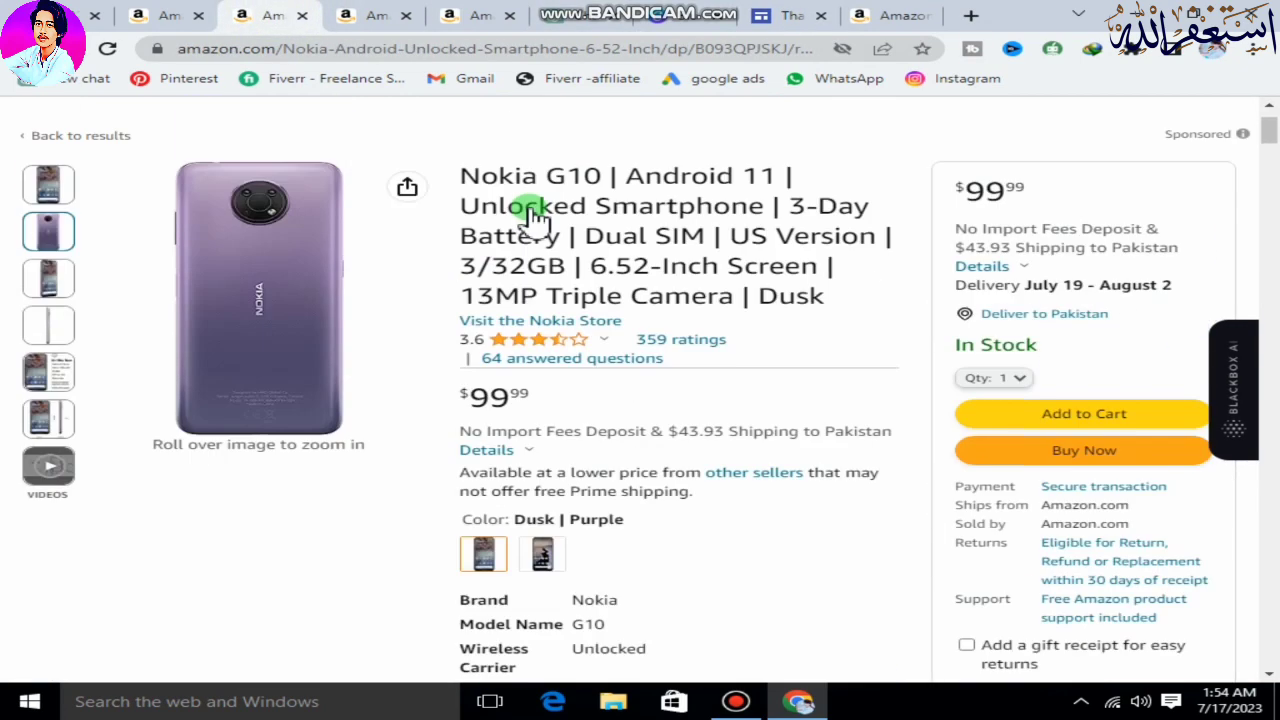
{"action": "left_click_drag", "start_coordinate": [830, 420], "coordinate": [480, 292]}
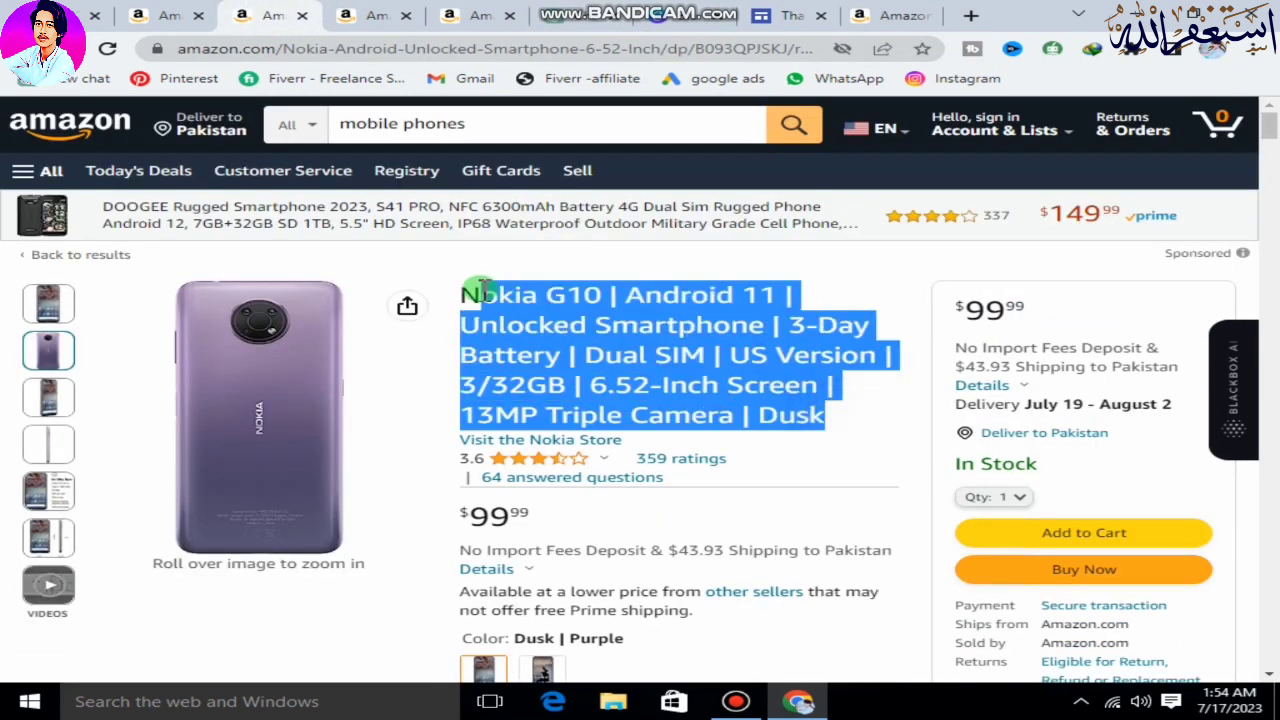
{"action": "right_click", "coordinate": [482, 295]}
{"action": "left_click", "coordinate": [520, 308]}
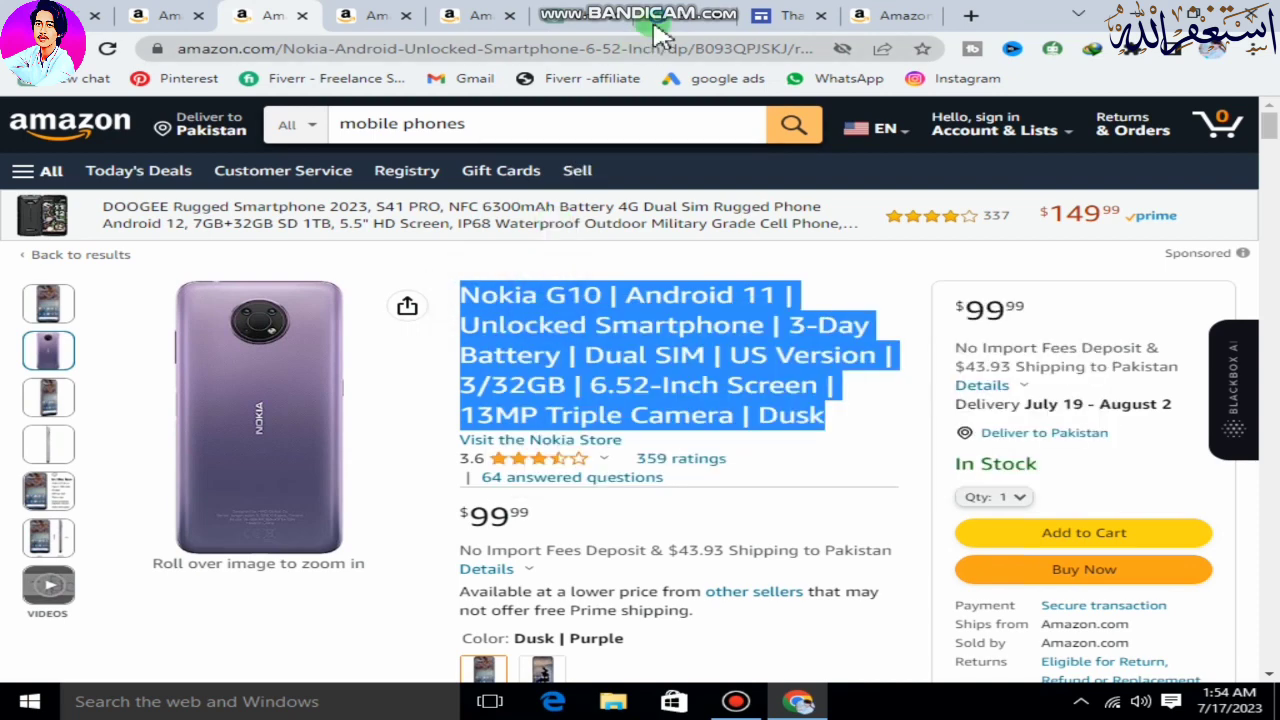
Paste the product title into the heading placeholder beside the phone image on the site's Nokia G10 page.
{"action": "left_click", "coordinate": [688, 18]}
{"action": "left_click", "coordinate": [580, 16]}
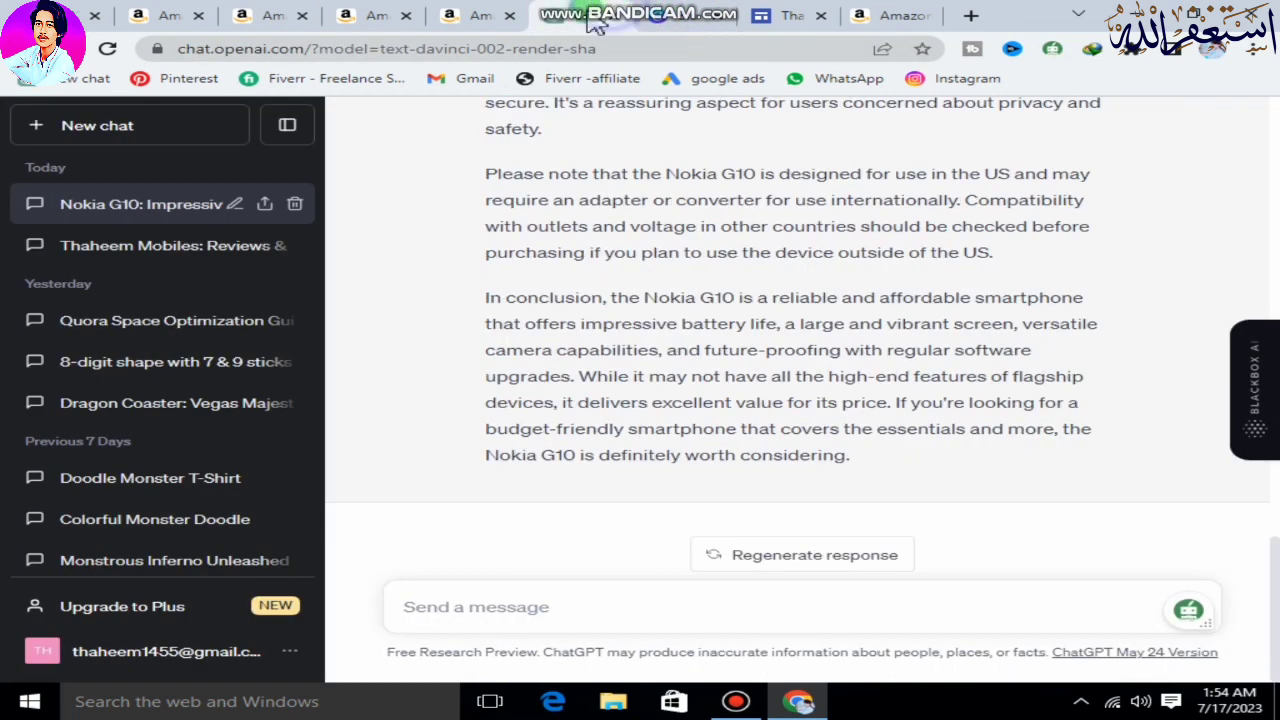
{"action": "left_click", "coordinate": [790, 16]}
{"action": "right_click", "coordinate": [534, 370]}
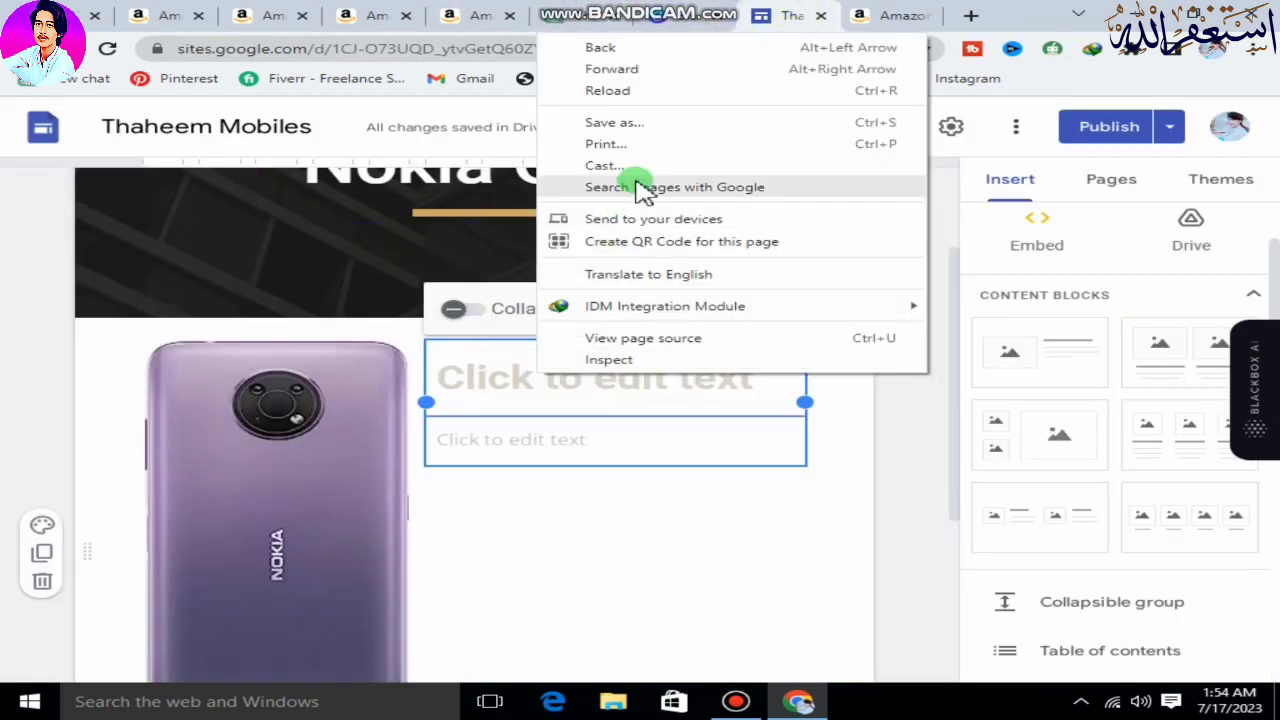
{"action": "left_click", "coordinate": [502, 382]}
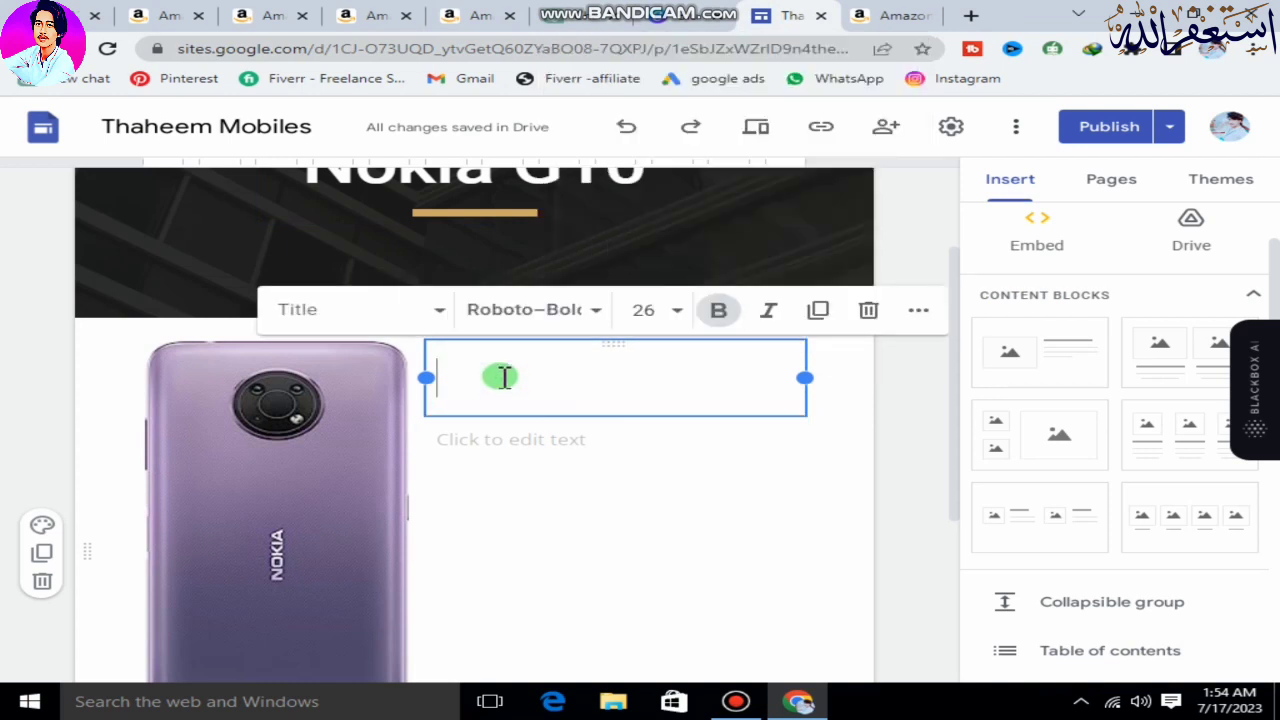
{"action": "key", "text": "ctrl+v"}
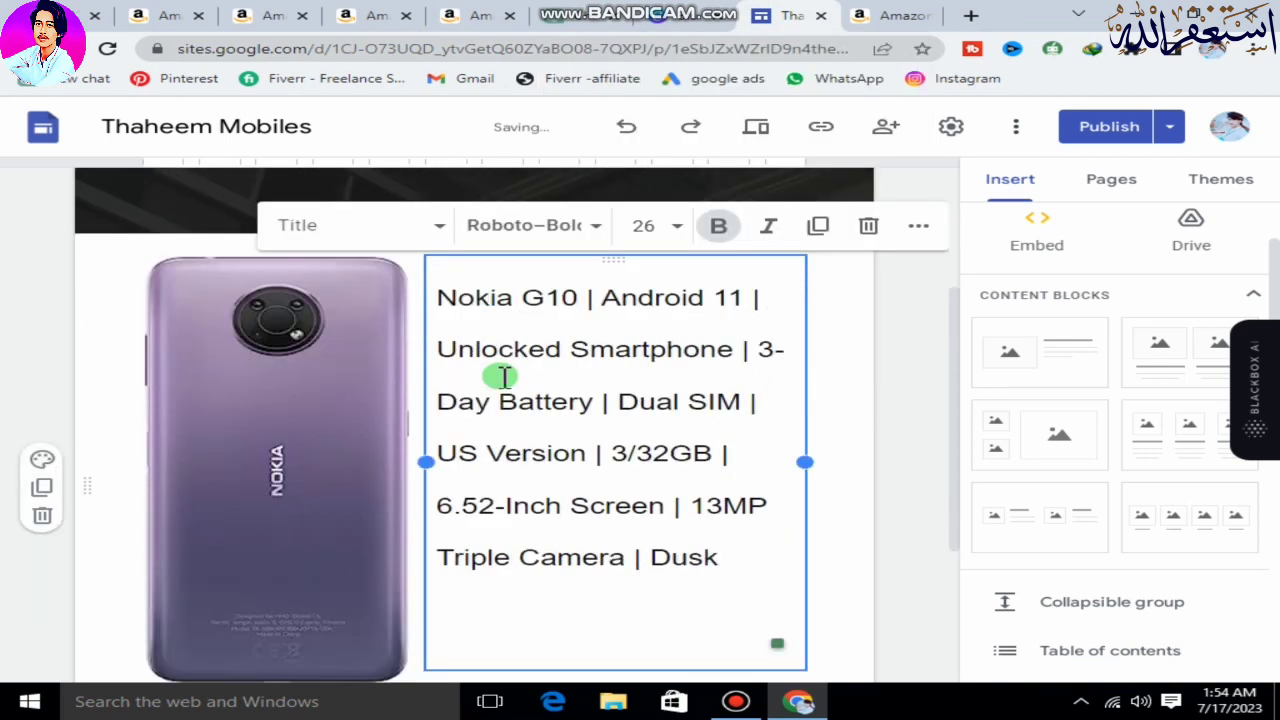
Set the pasted title to the Bungee font at size 14, shrink the phone image and widen the title box.
{"action": "left_click_drag", "start_coordinate": [731, 576], "coordinate": [593, 255]}
{"action": "left_click", "coordinate": [588, 232]}
{"action": "left_click", "coordinate": [543, 531]}
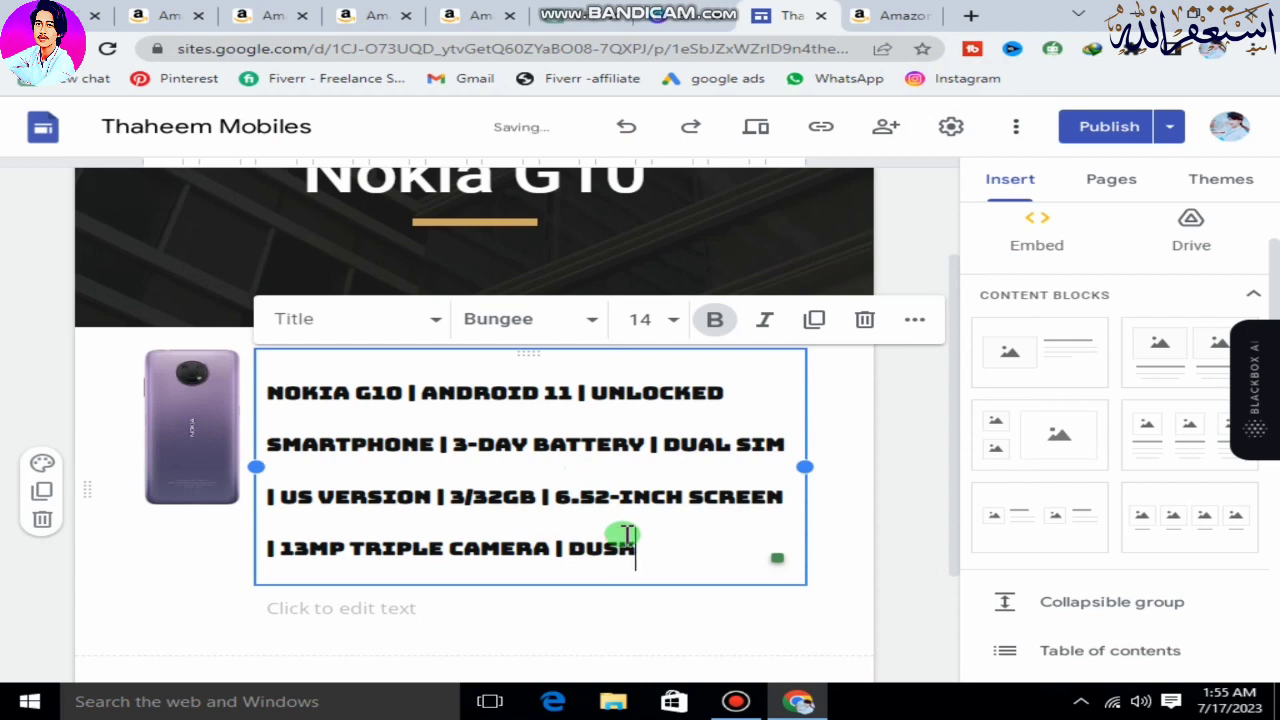
Add an empty full-width text box below the Nokia G10 image and title block.
{"action": "scroll", "coordinate": [234, 557], "scroll_direction": "down", "scroll_amount": 3}
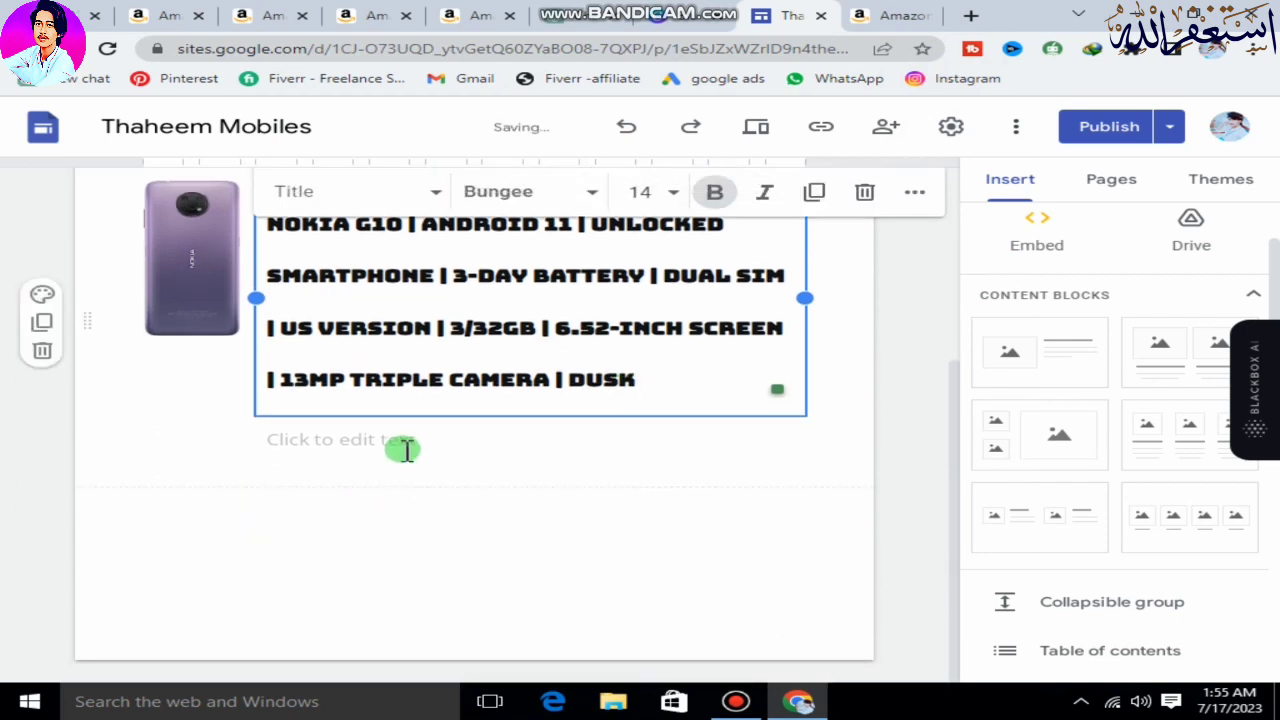
{"action": "left_click", "coordinate": [403, 449]}
{"action": "left_click", "coordinate": [301, 451]}
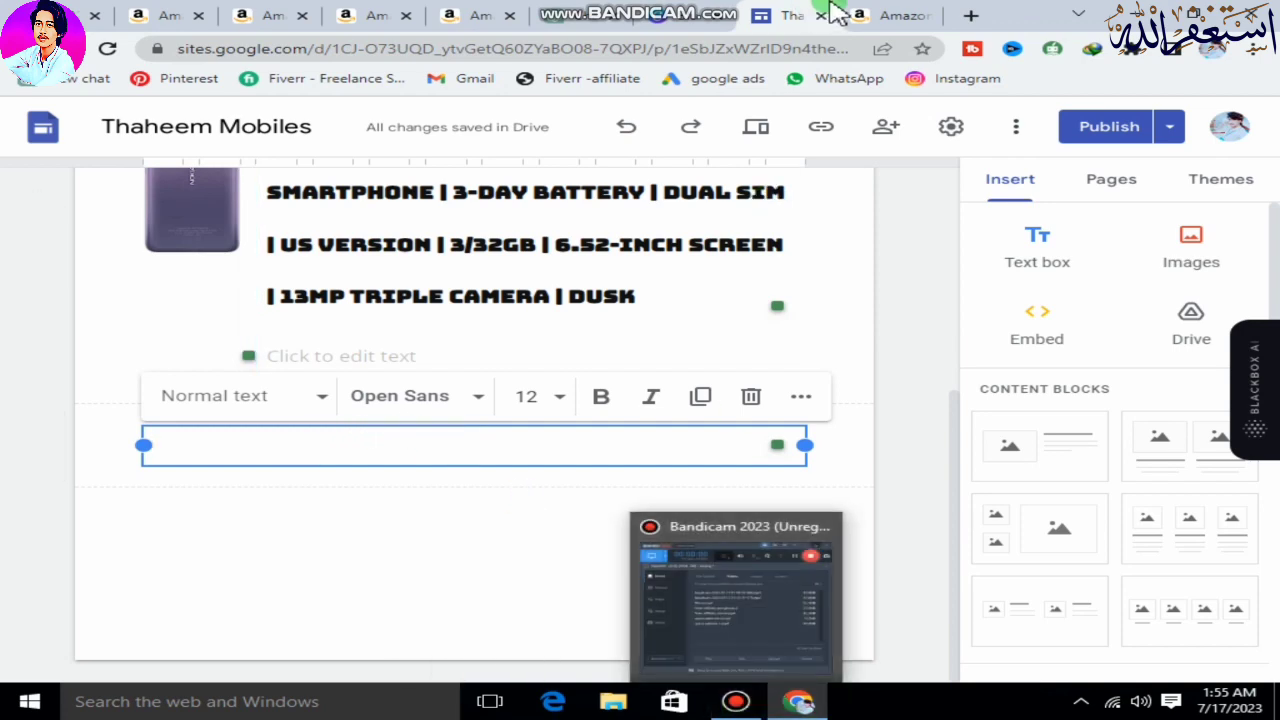
Copy the complete Nokia G10 review from ChatGPT and paste it into the new text box on the Nokia G10 page.
{"action": "left_click", "coordinate": [565, 13]}
{"action": "left_click_drag", "start_coordinate": [940, 487], "coordinate": [492, 474]}
{"action": "right_click", "coordinate": [545, 477]}
{"action": "left_click", "coordinate": [570, 488]}
{"action": "left_click", "coordinate": [795, 15]}
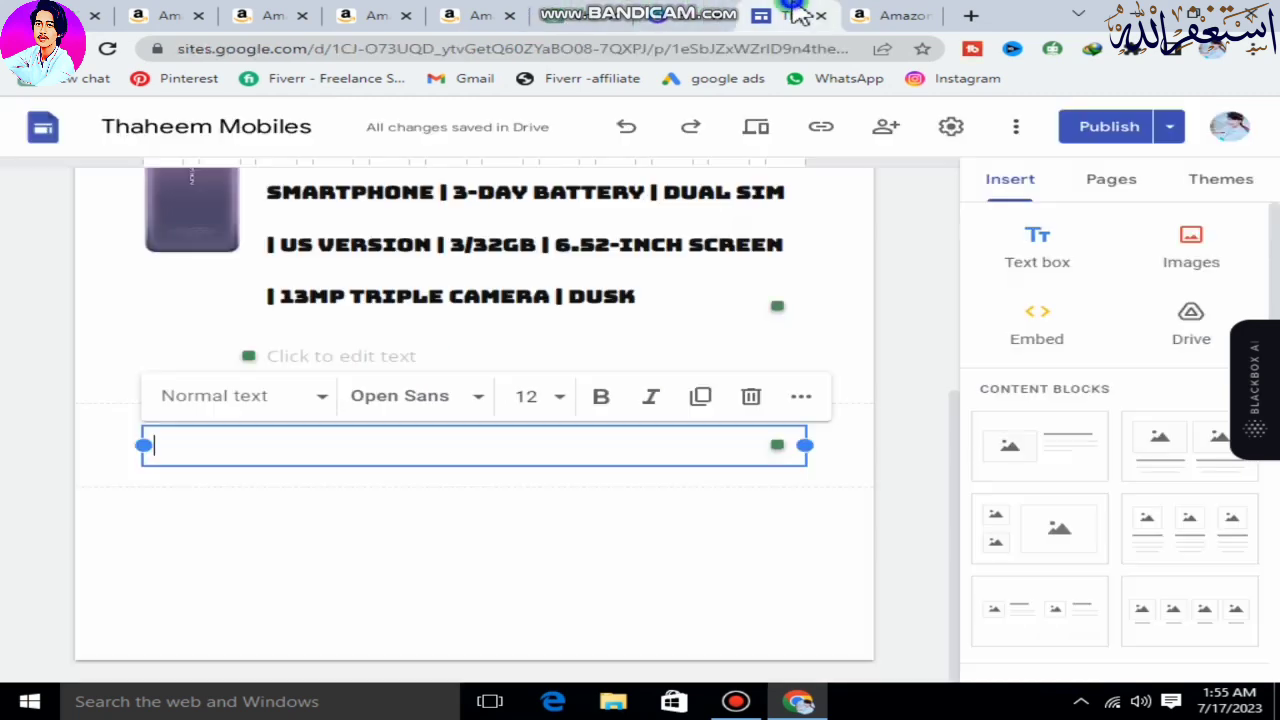
{"action": "right_click", "coordinate": [371, 443]}
{"action": "left_click", "coordinate": [423, 346]}
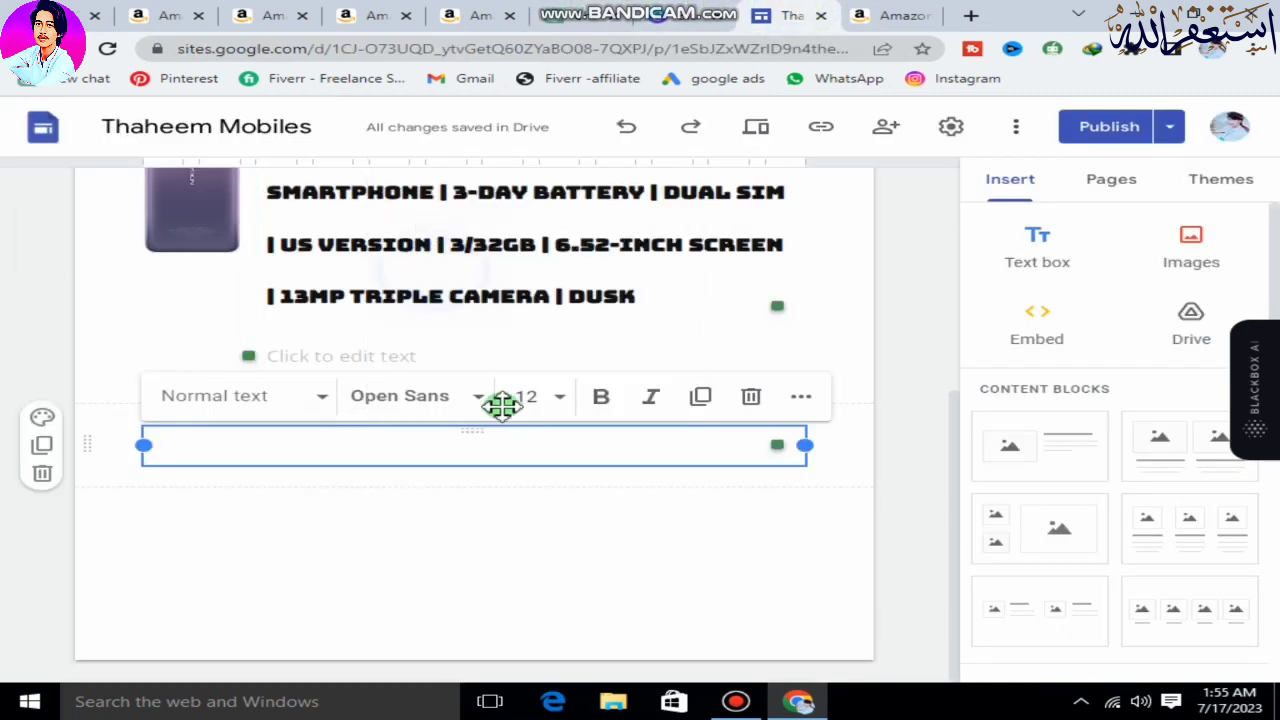
Make the review's first line, "Product Review: Nokia G10", bold.
{"action": "scroll", "coordinate": [366, 445], "scroll_direction": "up", "scroll_amount": 5}
{"action": "scroll", "coordinate": [366, 430], "scroll_direction": "up", "scroll_amount": 10}
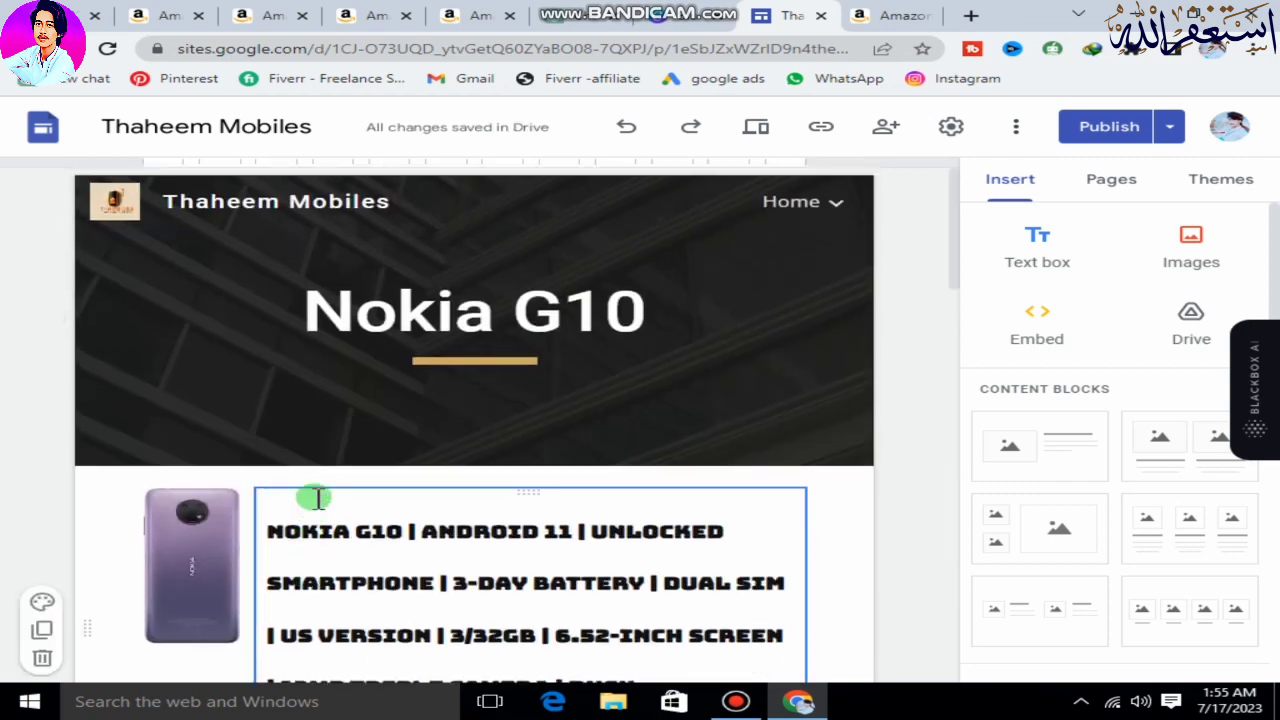
{"action": "scroll", "coordinate": [423, 463], "scroll_direction": "down", "scroll_amount": 6}
{"action": "left_click_drag", "start_coordinate": [396, 272], "coordinate": [154, 272]}
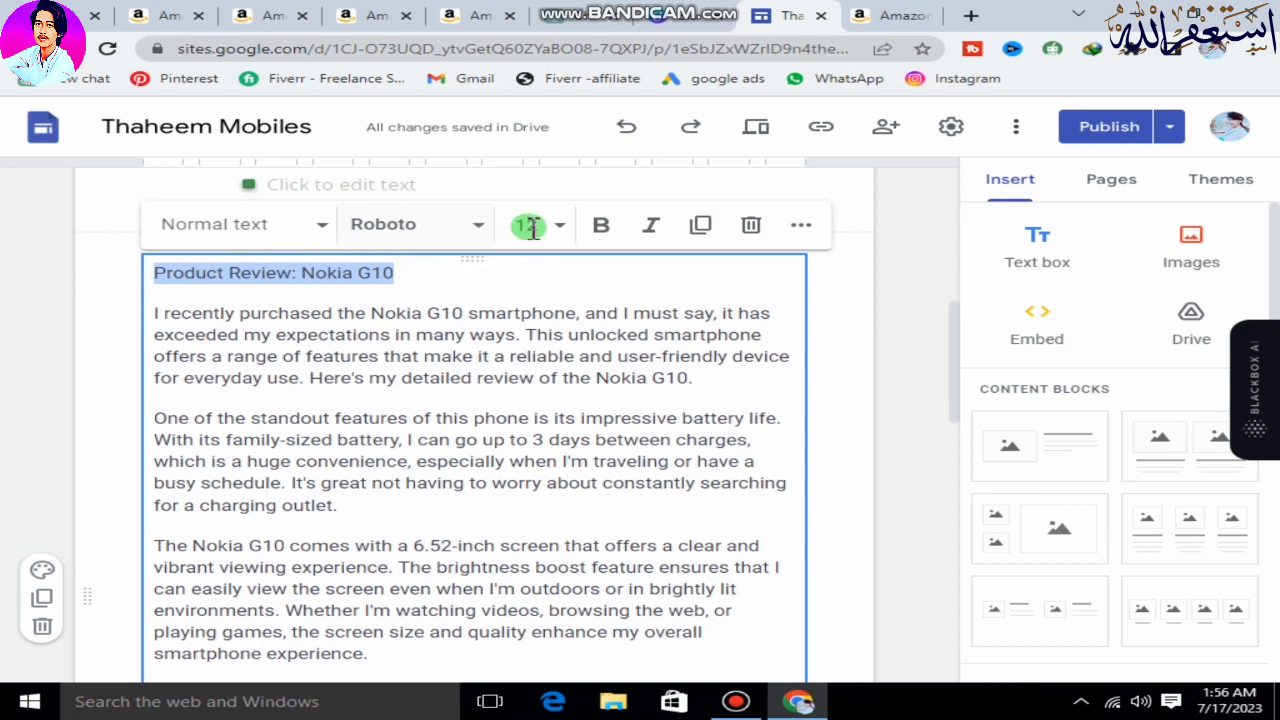
{"action": "left_click", "coordinate": [601, 224]}
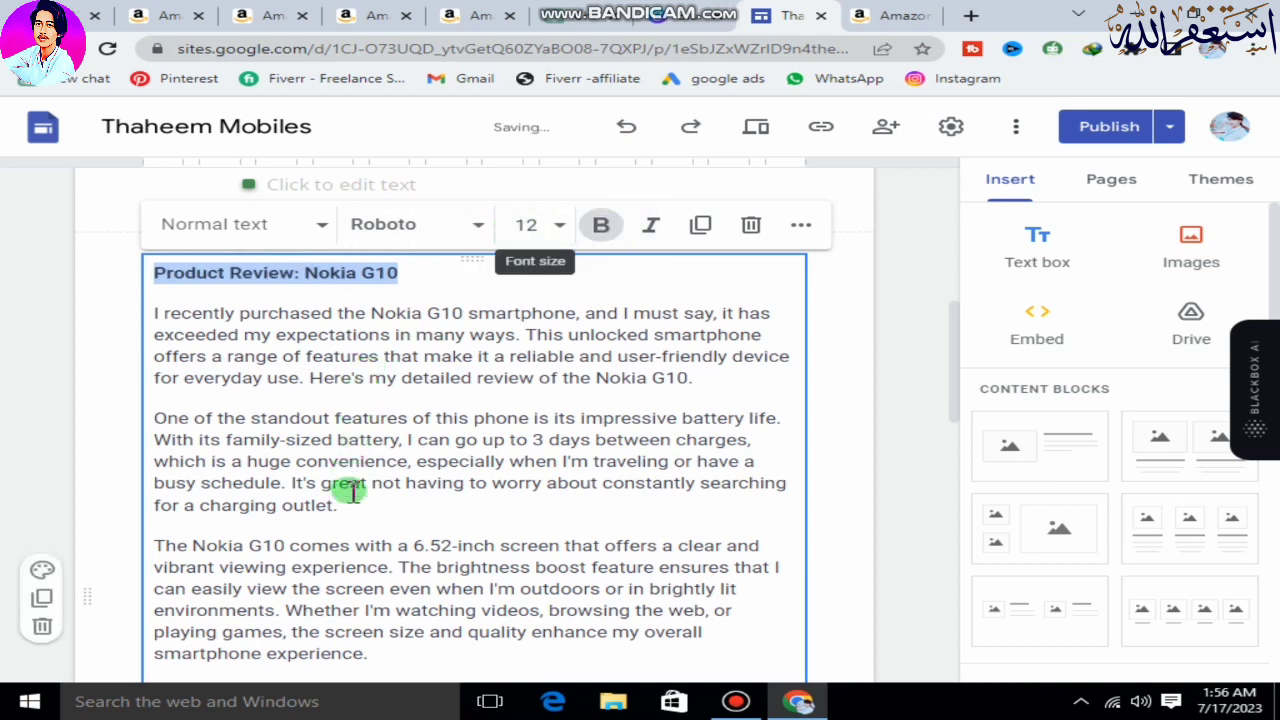
{"action": "scroll", "coordinate": [414, 543], "scroll_direction": "down", "scroll_amount": 1}
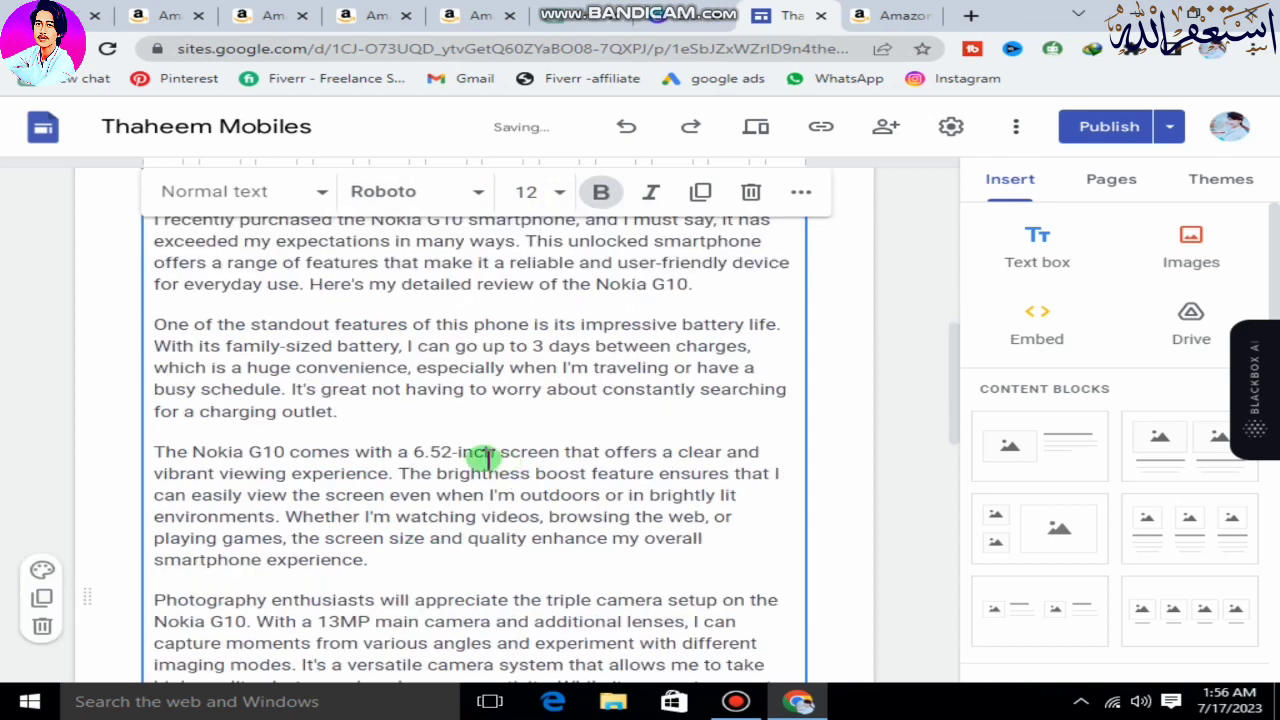
{"action": "scroll", "coordinate": [484, 452], "scroll_direction": "up", "scroll_amount": 2}
{"action": "left_click", "coordinate": [493, 397]}
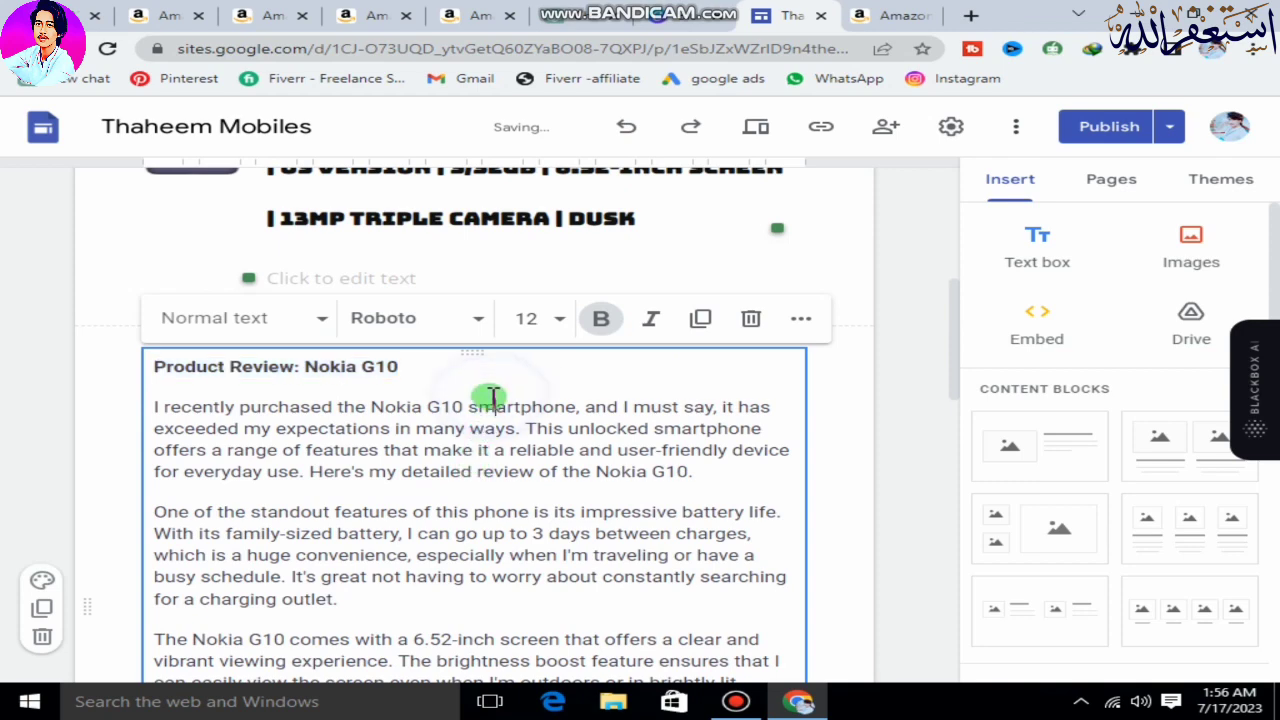
Publish the site changes, covering the updated Home page and the added Nokia G10, Motorola Moto G Stylus and OnePlus 11 5G pages.
{"action": "scroll", "coordinate": [491, 398], "scroll_direction": "down", "scroll_amount": 5}
{"action": "scroll", "coordinate": [540, 487], "scroll_direction": "down", "scroll_amount": 6}
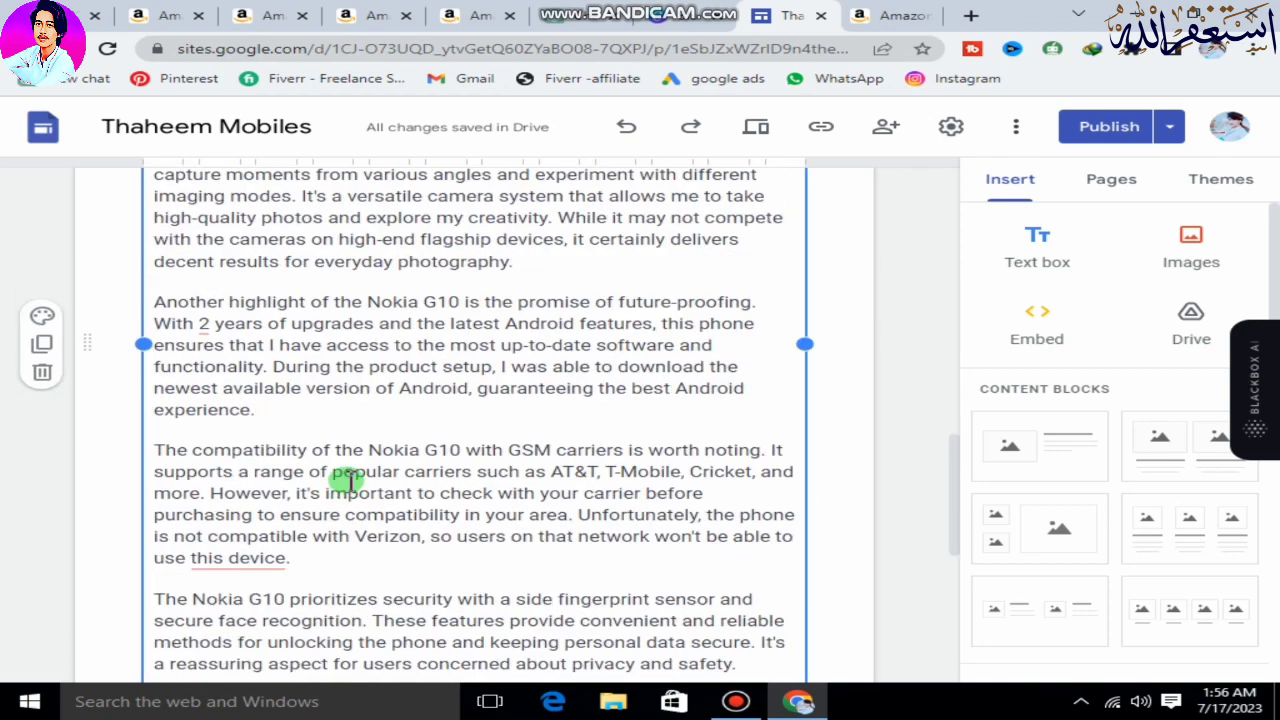
{"action": "scroll", "coordinate": [506, 501], "scroll_direction": "down", "scroll_amount": 1}
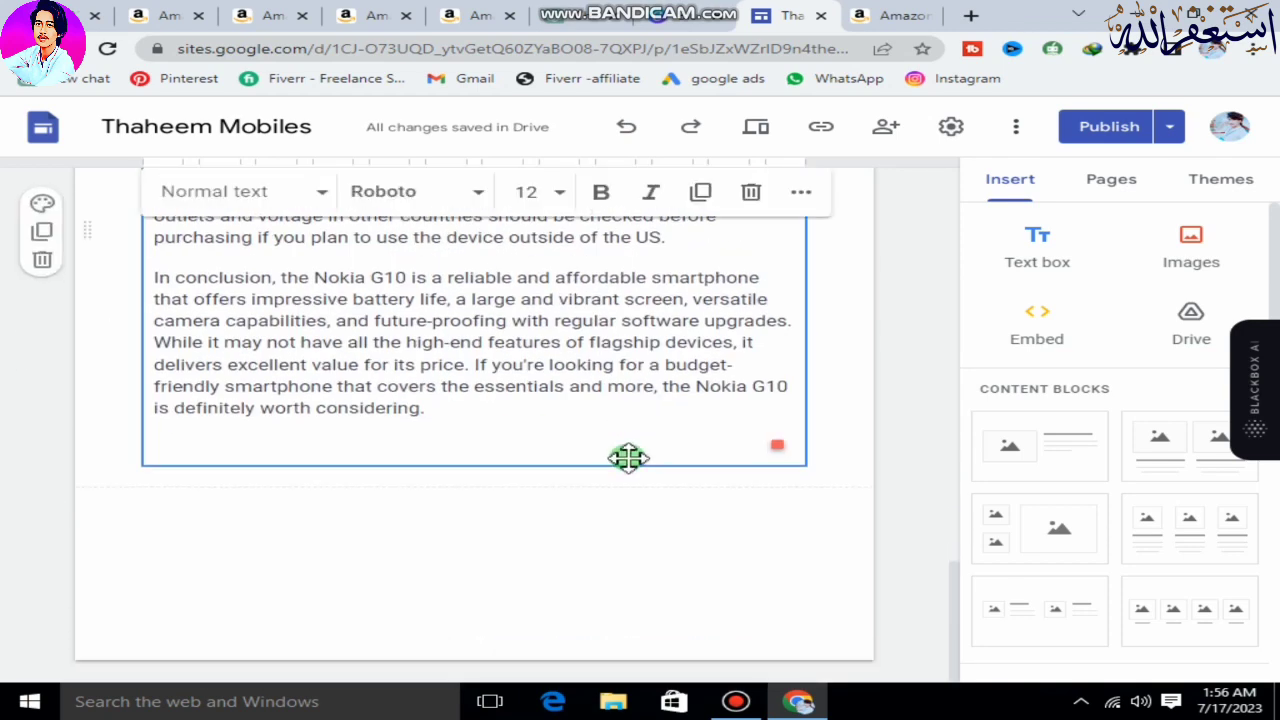
{"action": "scroll", "coordinate": [817, 396], "scroll_direction": "up", "scroll_amount": 12}
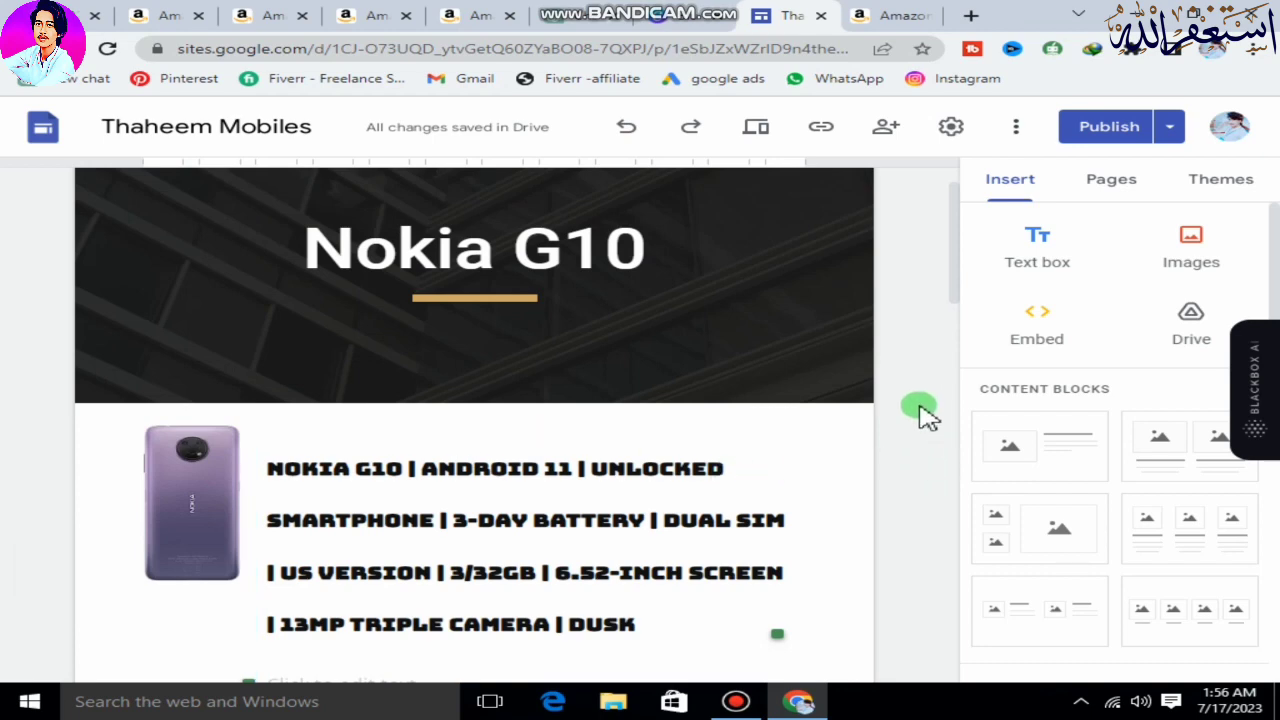
{"action": "scroll", "coordinate": [920, 408], "scroll_direction": "down", "scroll_amount": 10}
{"action": "scroll", "coordinate": [986, 537], "scroll_direction": "down", "scroll_amount": 10}
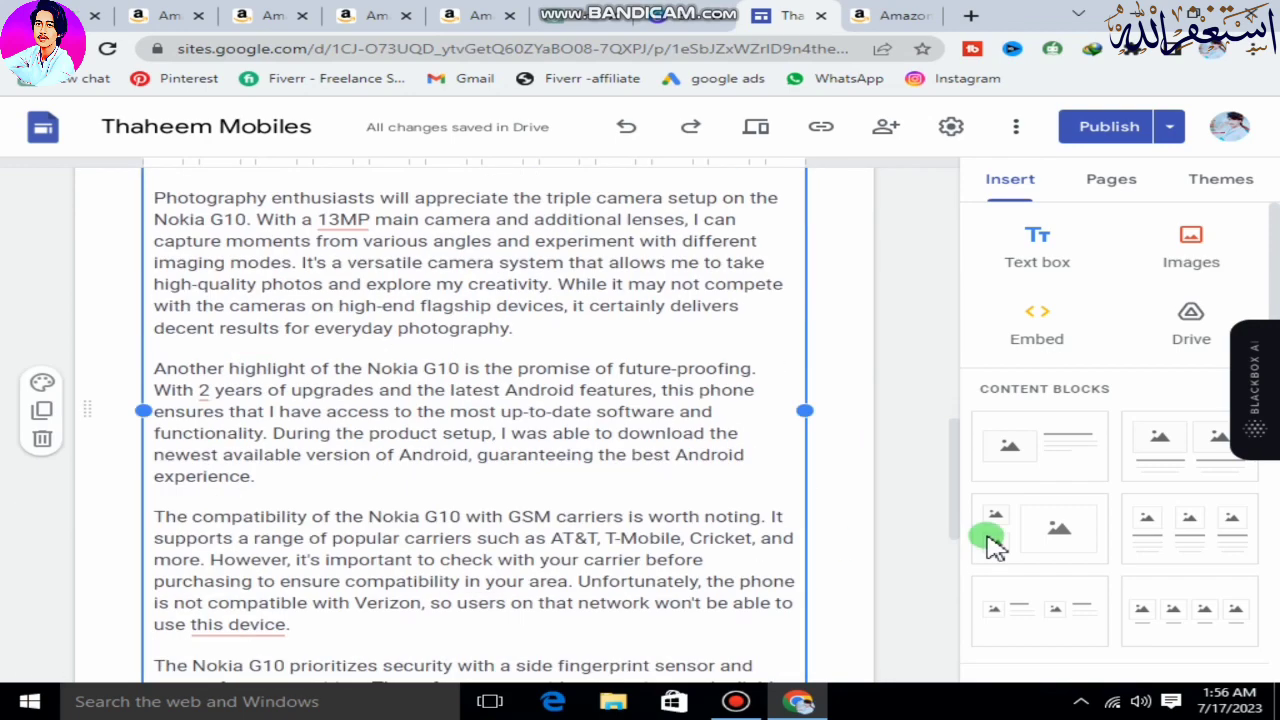
{"action": "scroll", "coordinate": [1129, 531], "scroll_direction": "down", "scroll_amount": 6}
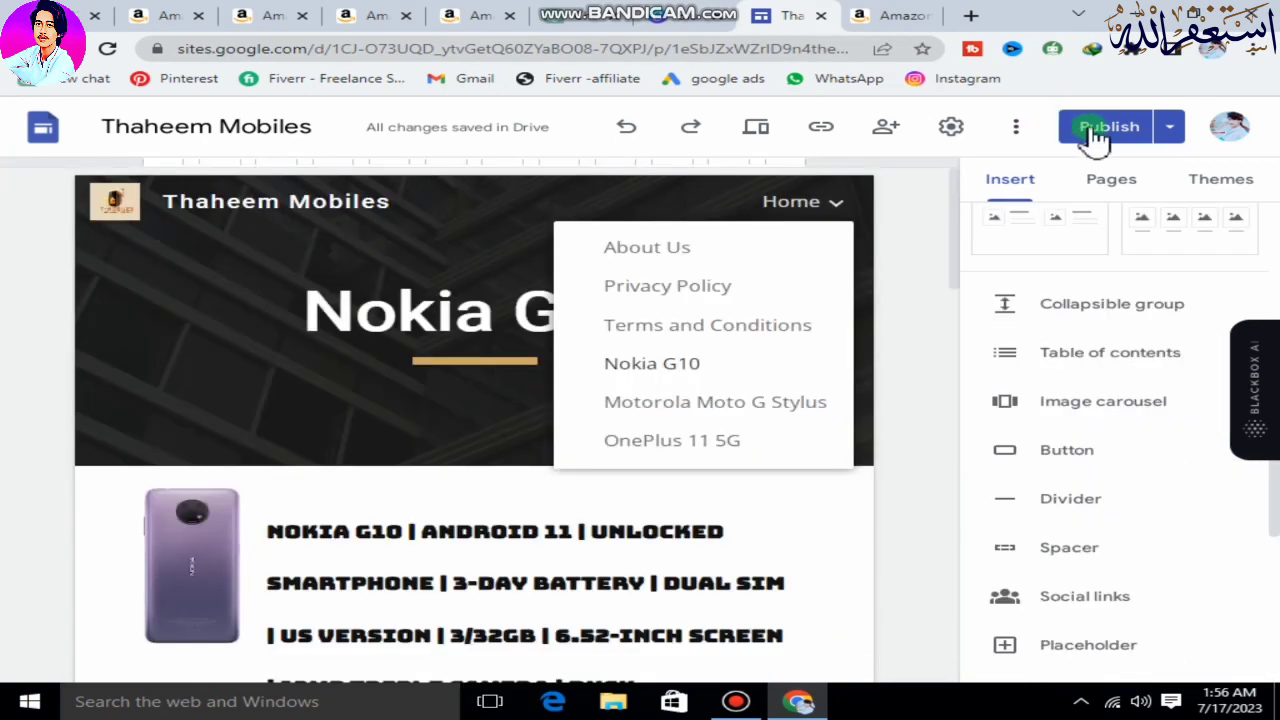
{"action": "left_click", "coordinate": [1098, 140]}
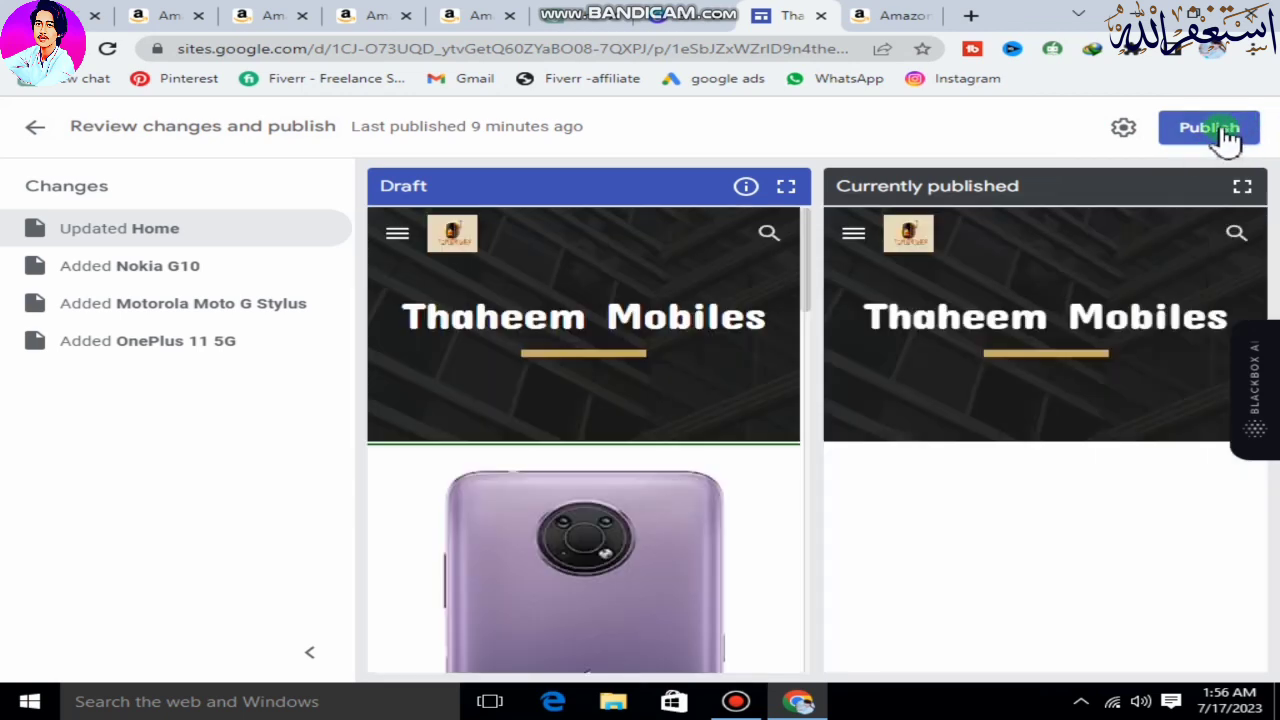
{"action": "left_click", "coordinate": [1226, 134]}
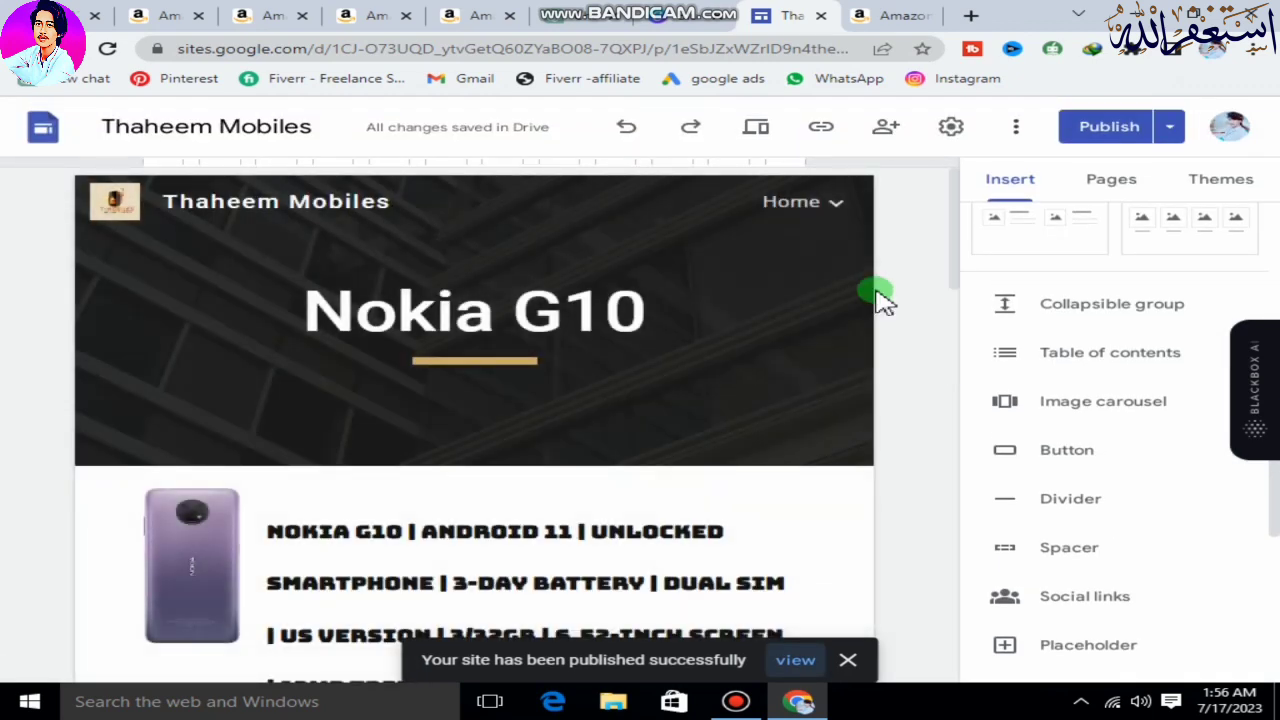
{"action": "left_click", "coordinate": [803, 212]}
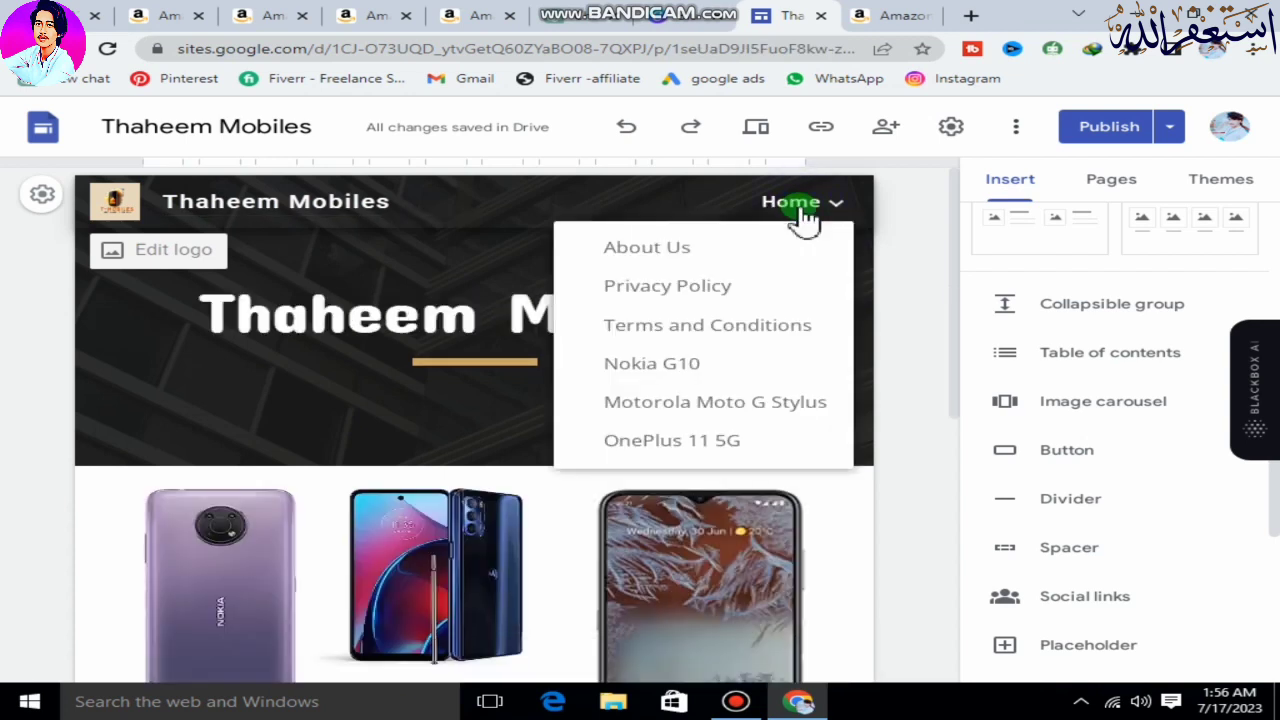
{"action": "scroll", "coordinate": [257, 349], "scroll_direction": "down", "scroll_amount": 3}
{"action": "left_click", "coordinate": [209, 463]}
{"action": "scroll", "coordinate": [212, 410], "scroll_direction": "down", "scroll_amount": 2}
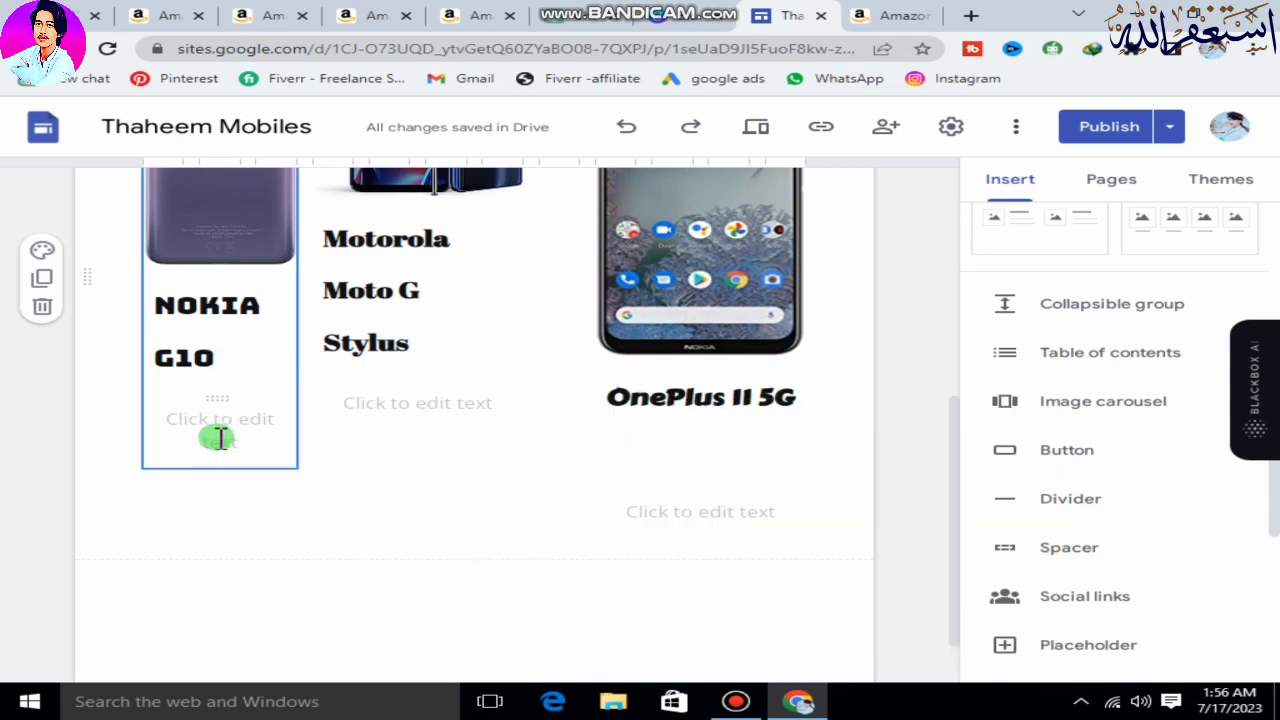
{"action": "scroll", "coordinate": [1085, 578], "scroll_direction": "up", "scroll_amount": 2}
{"action": "scroll", "coordinate": [1085, 578], "scroll_direction": "up", "scroll_amount": 2}
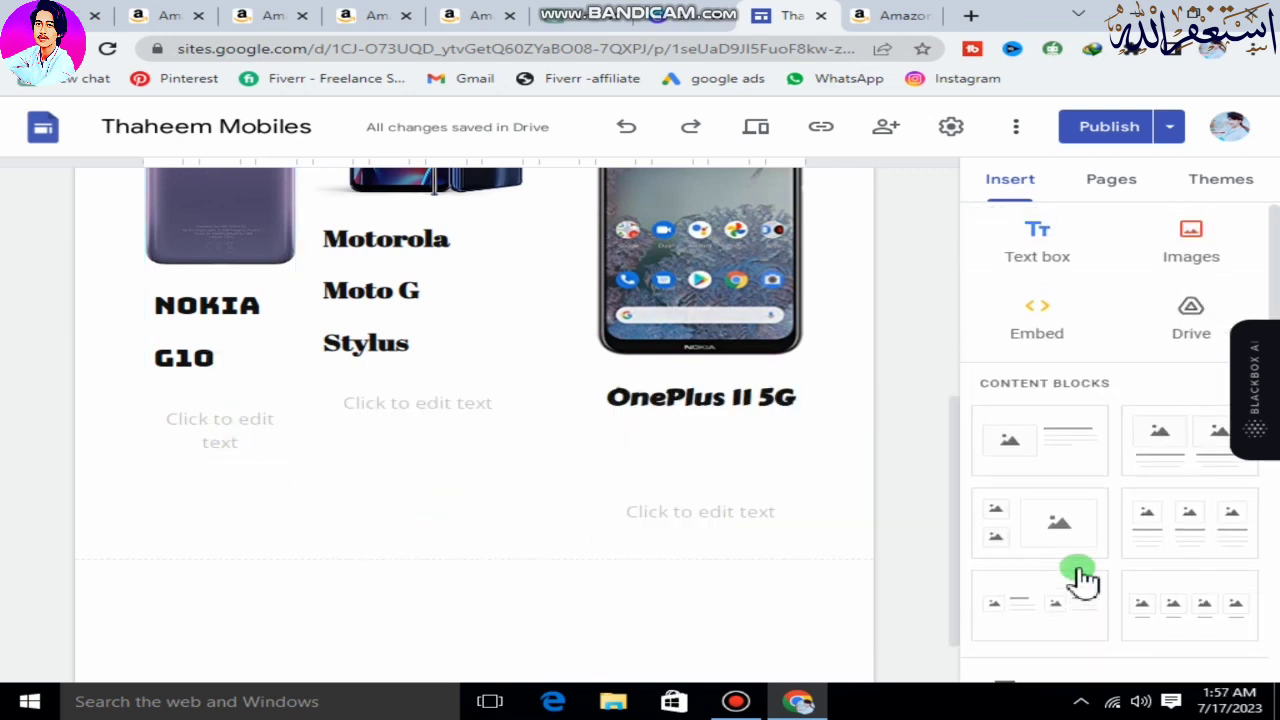
{"action": "scroll", "coordinate": [1088, 568], "scroll_direction": "down", "scroll_amount": 3}
{"action": "mouse_move", "coordinate": [1088, 568]}
{"action": "left_mouse_down"}
{"action": "mouse_move", "coordinate": [706, 574]}
{"action": "mouse_move", "coordinate": [1043, 569]}
{"action": "mouse_move", "coordinate": [515, 515]}
{"action": "mouse_move", "coordinate": [834, 577]}
{"action": "mouse_move", "coordinate": [1095, 570]}
{"action": "left_mouse_up"}
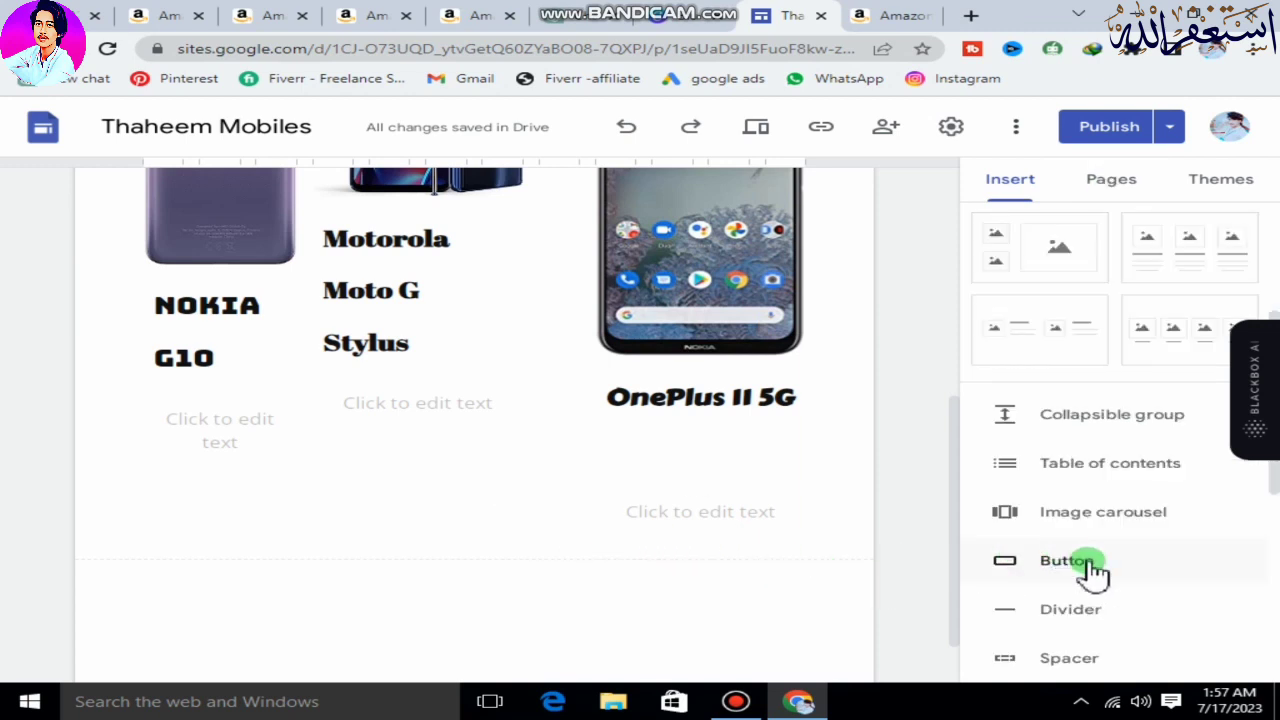
{"action": "left_click", "coordinate": [1068, 565]}
{"action": "left_click", "coordinate": [412, 362]}
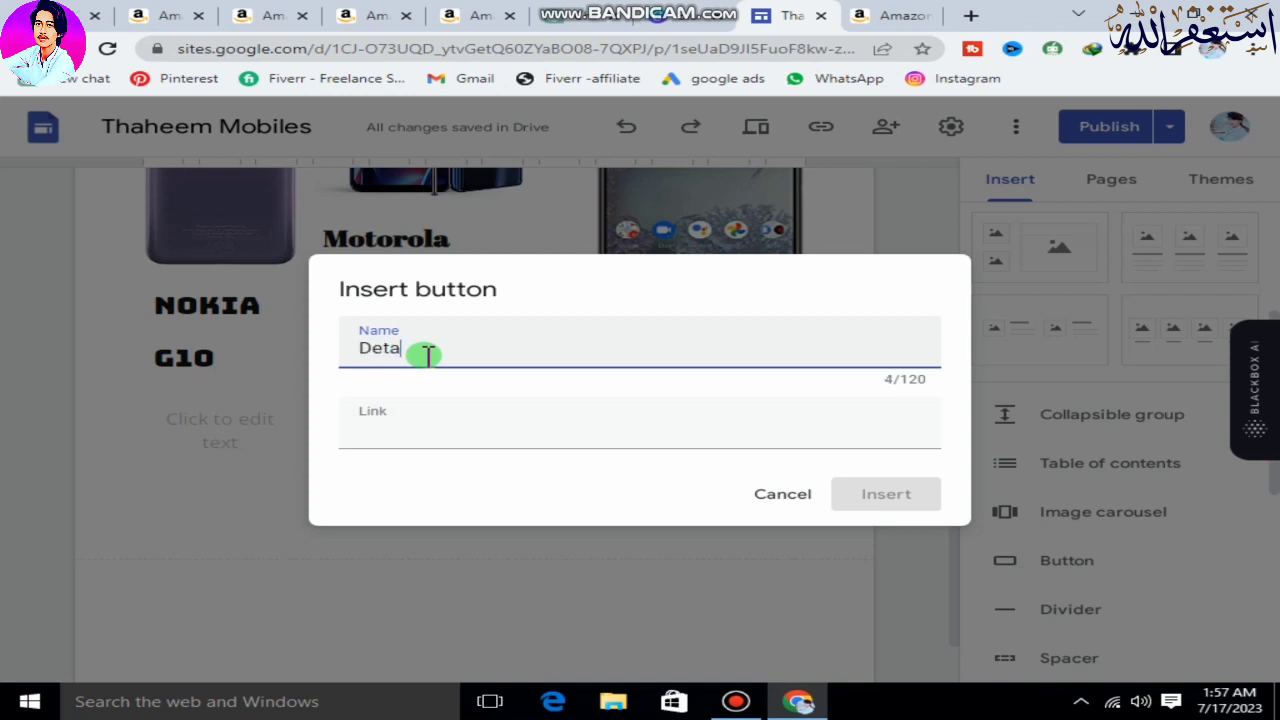
{"action": "left_click", "coordinate": [459, 442]}
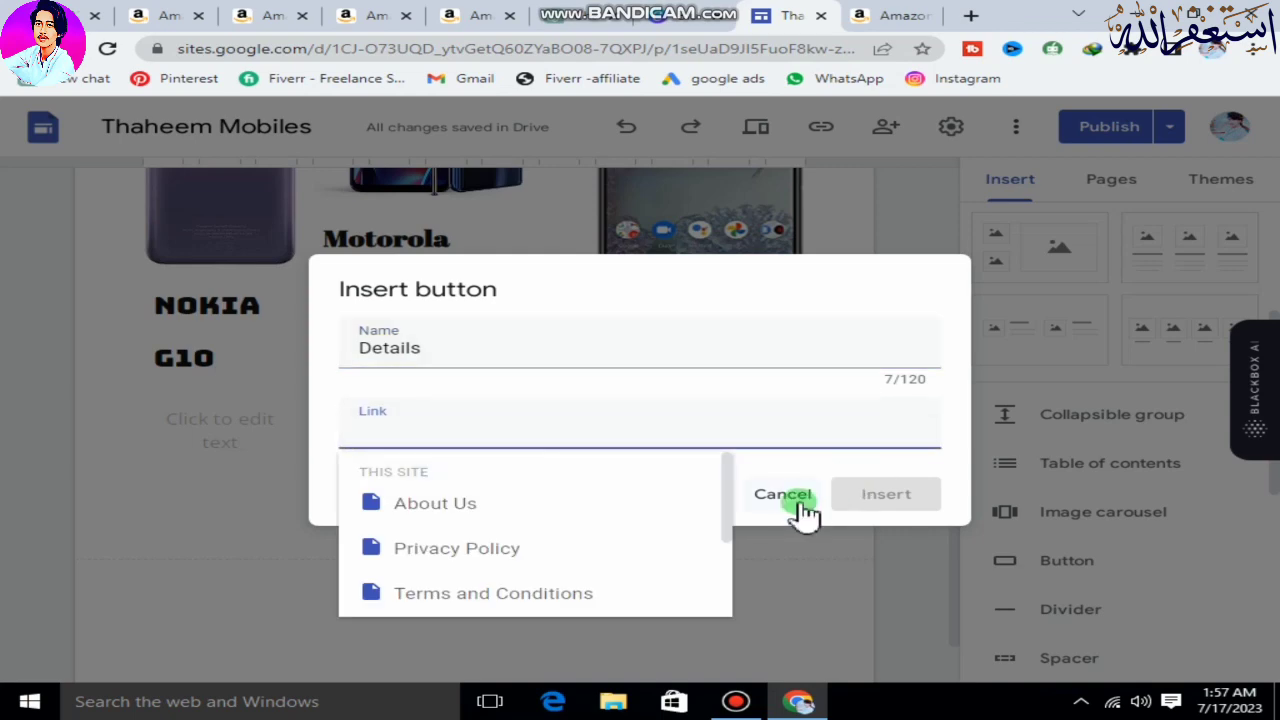
{"action": "left_click", "coordinate": [788, 494]}
Open the Nokia G10 page, preview it and copy the page address from the browser.
{"action": "scroll", "coordinate": [329, 346], "scroll_direction": "up", "scroll_amount": 5}
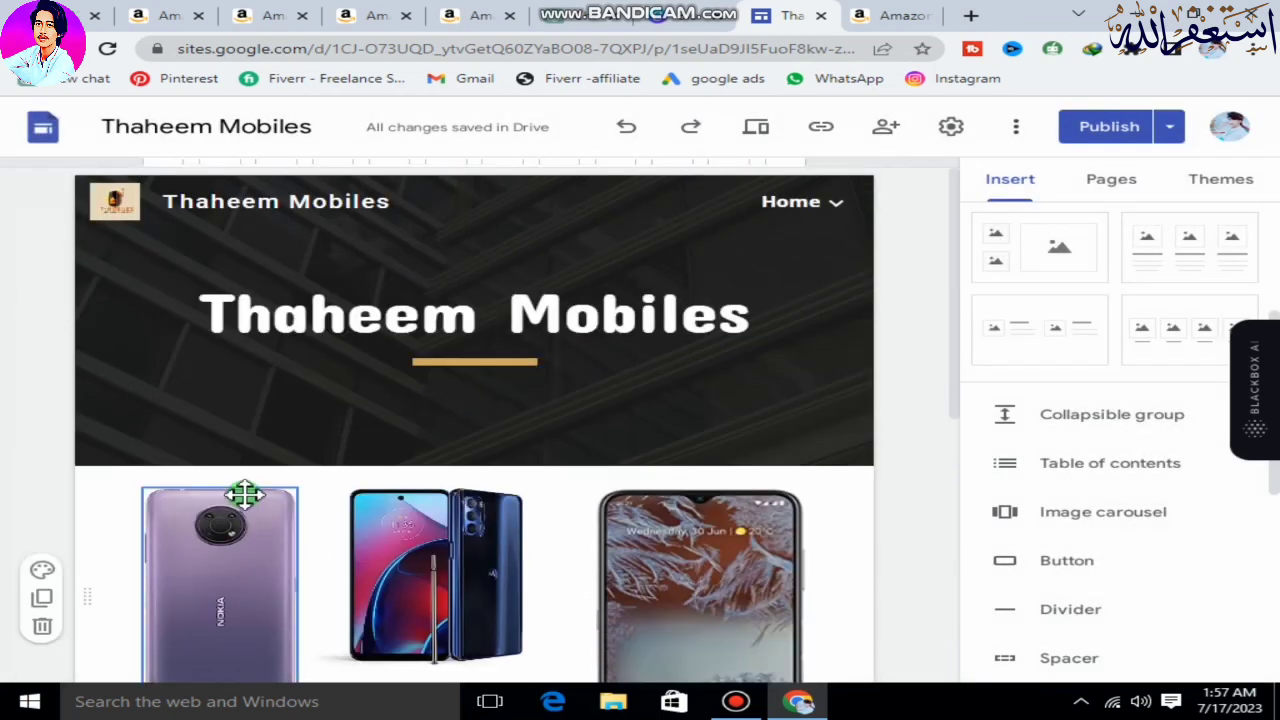
{"action": "mouse_move", "coordinate": [791, 212]}
{"action": "left_click", "coordinate": [683, 366]}
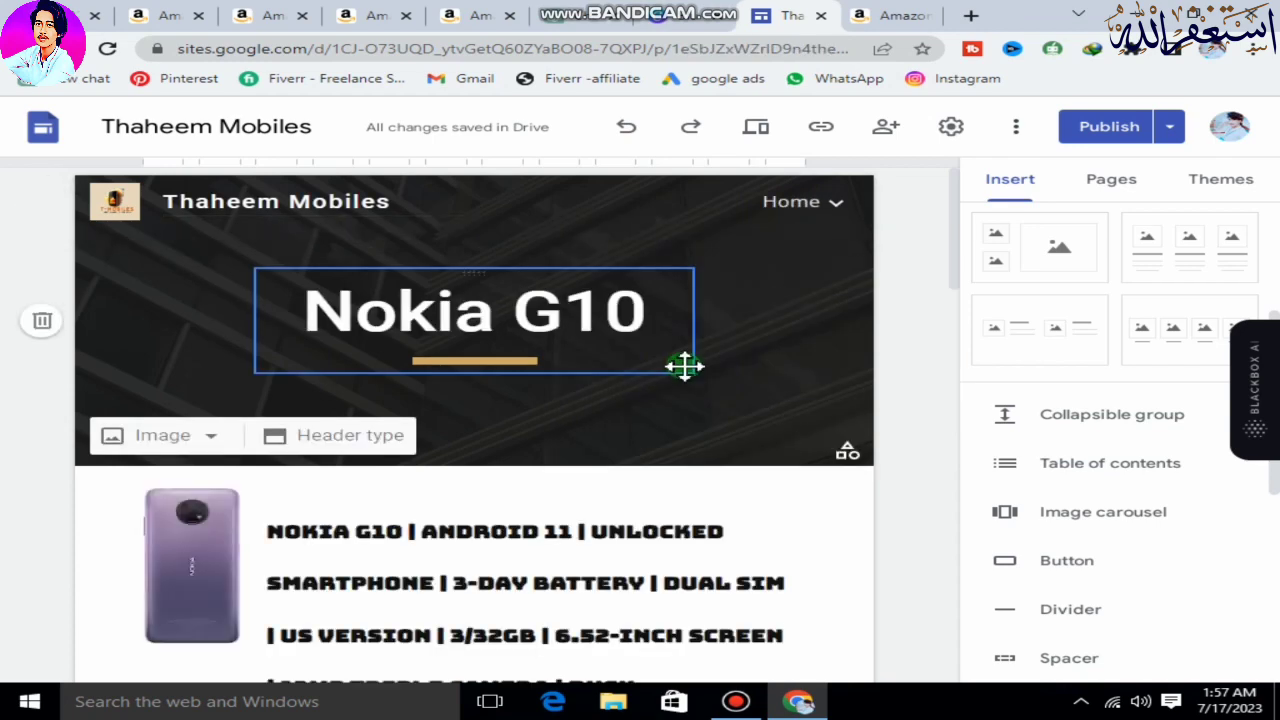
{"action": "left_click", "coordinate": [757, 135]}
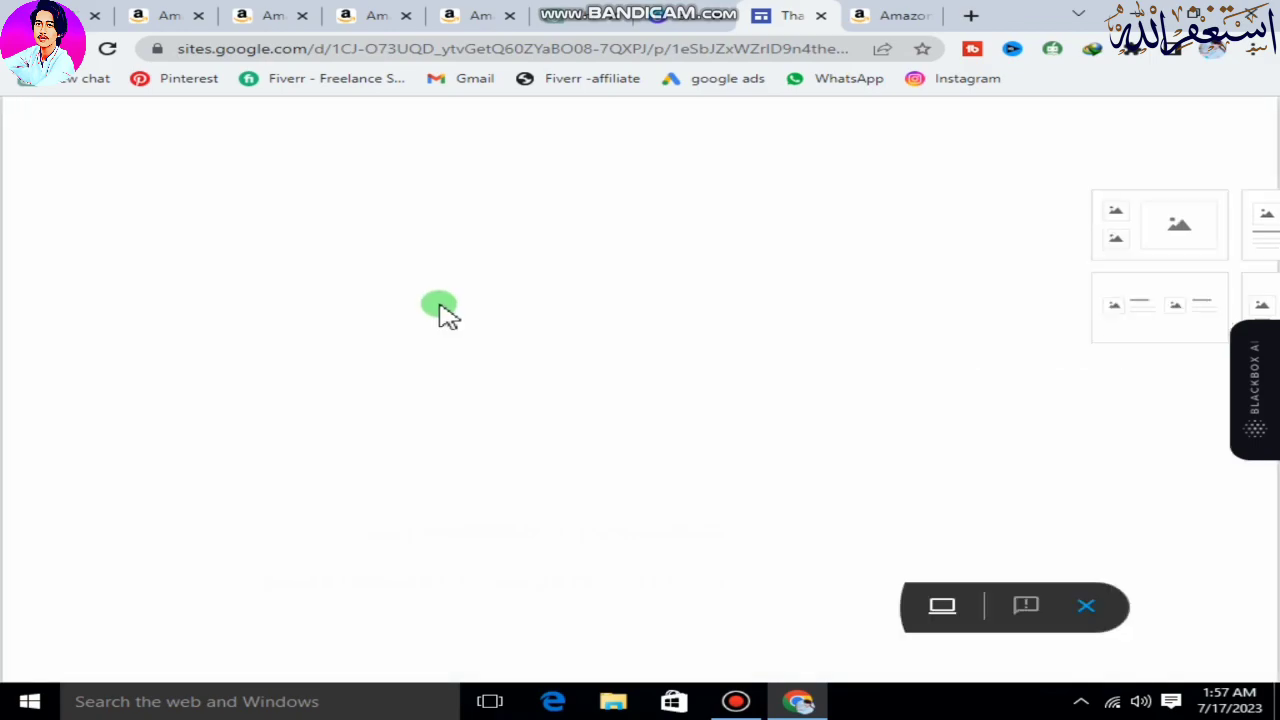
{"action": "scroll", "coordinate": [570, 375], "scroll_direction": "down", "scroll_amount": 10}
{"action": "scroll", "coordinate": [650, 230], "scroll_direction": "up", "scroll_amount": 10}
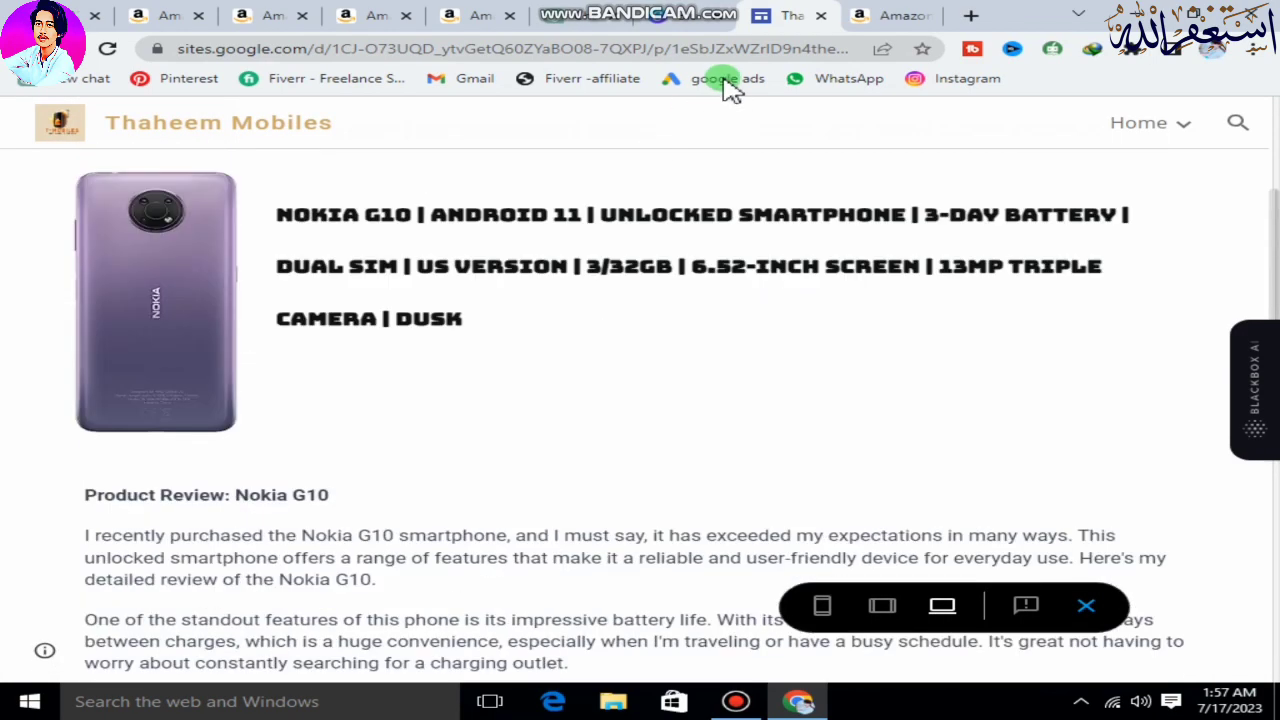
{"action": "left_click", "coordinate": [727, 50]}
{"action": "right_click", "coordinate": [727, 50]}
{"action": "left_click", "coordinate": [730, 145]}
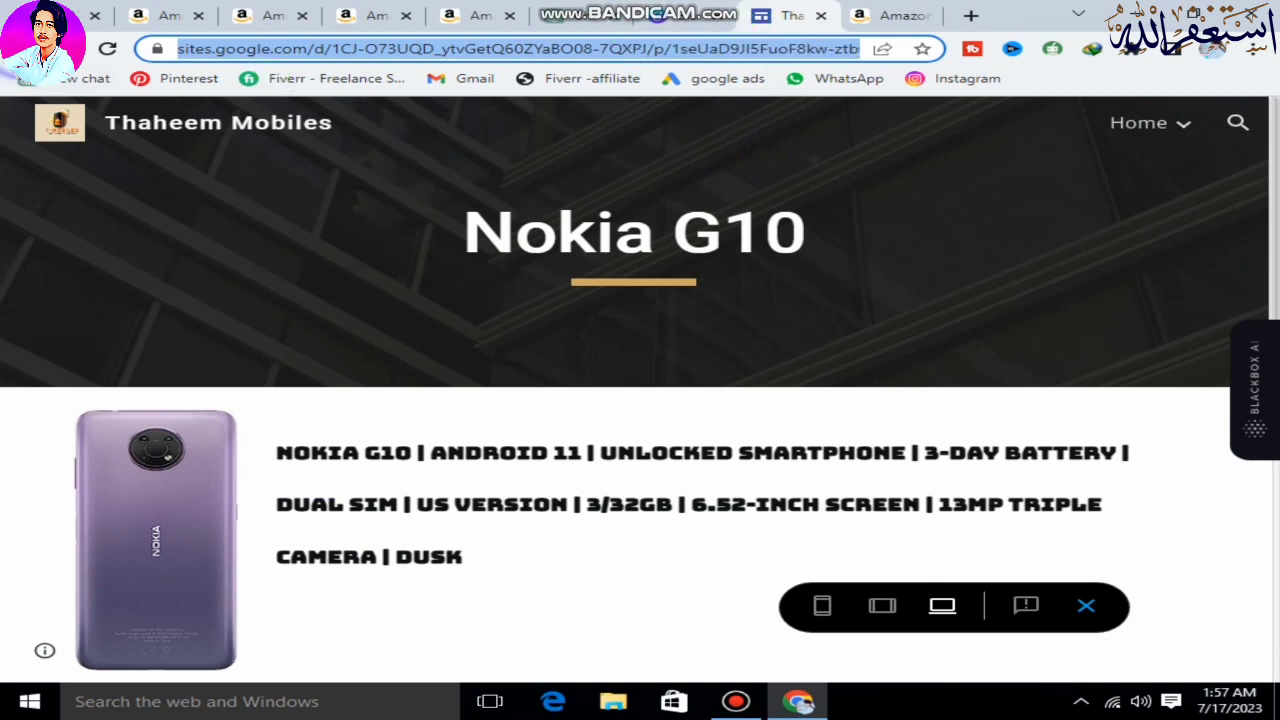
Return to the Home page editor and insert a button named "Details" linked to the copied address.
{"action": "left_click", "coordinate": [24, 48]}
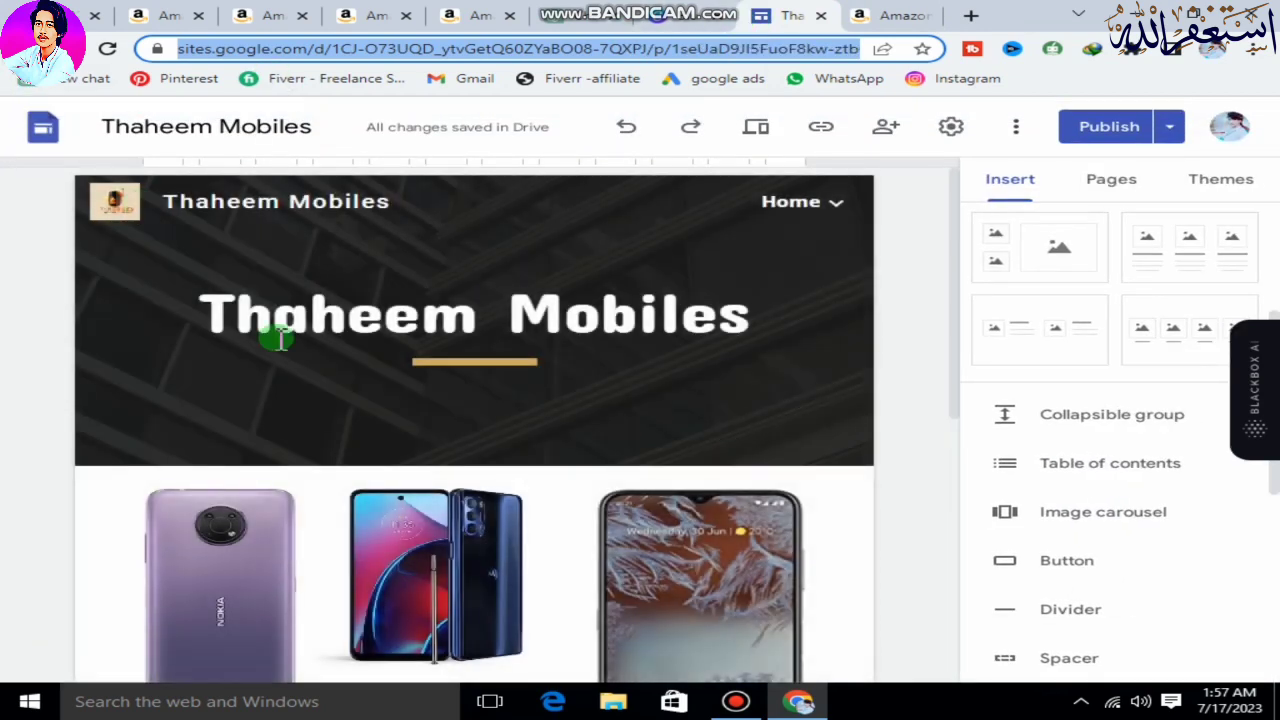
{"action": "scroll", "coordinate": [349, 394], "scroll_direction": "down", "scroll_amount": 5}
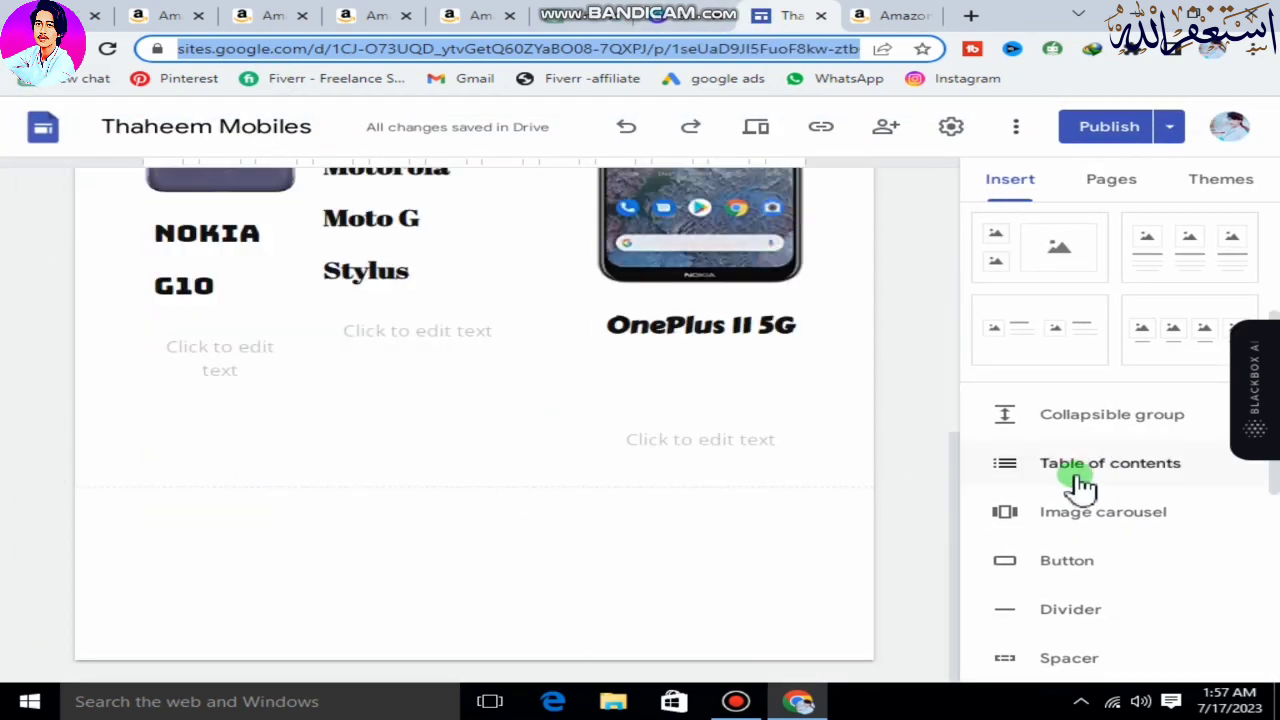
{"action": "left_click", "coordinate": [1066, 561]}
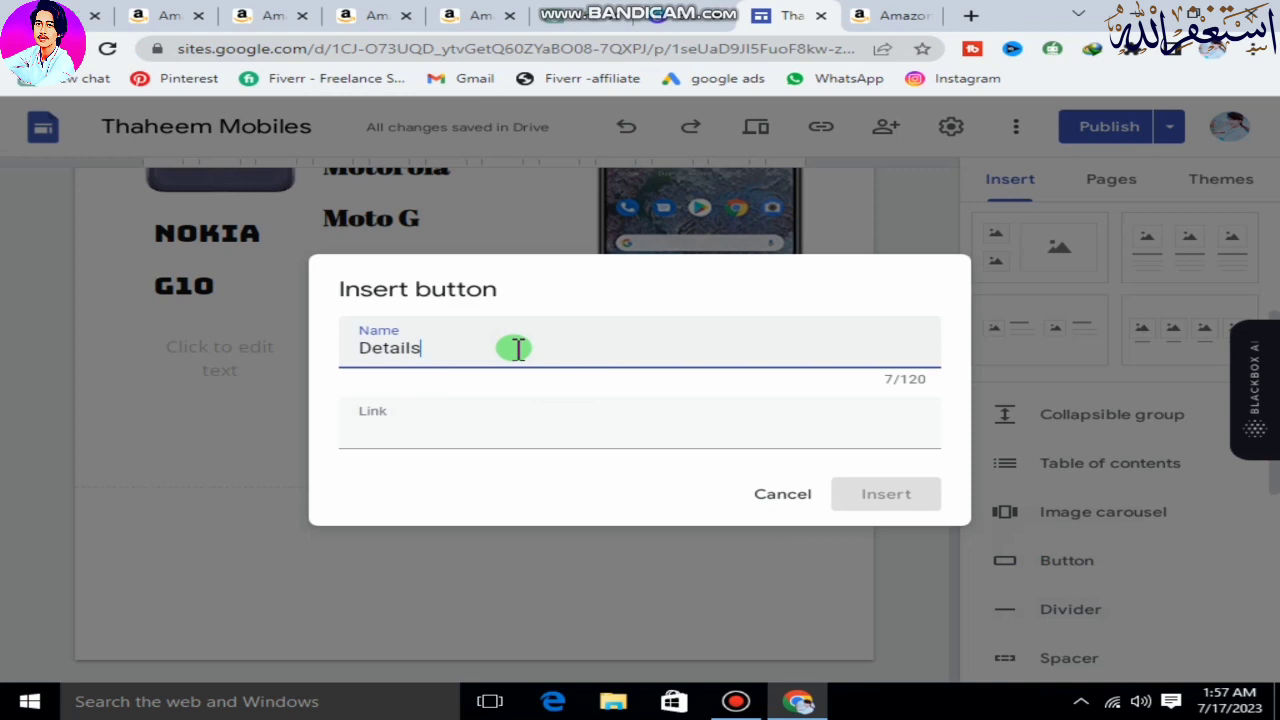
{"action": "left_click", "coordinate": [466, 420]}
{"action": "right_click", "coordinate": [466, 422]}
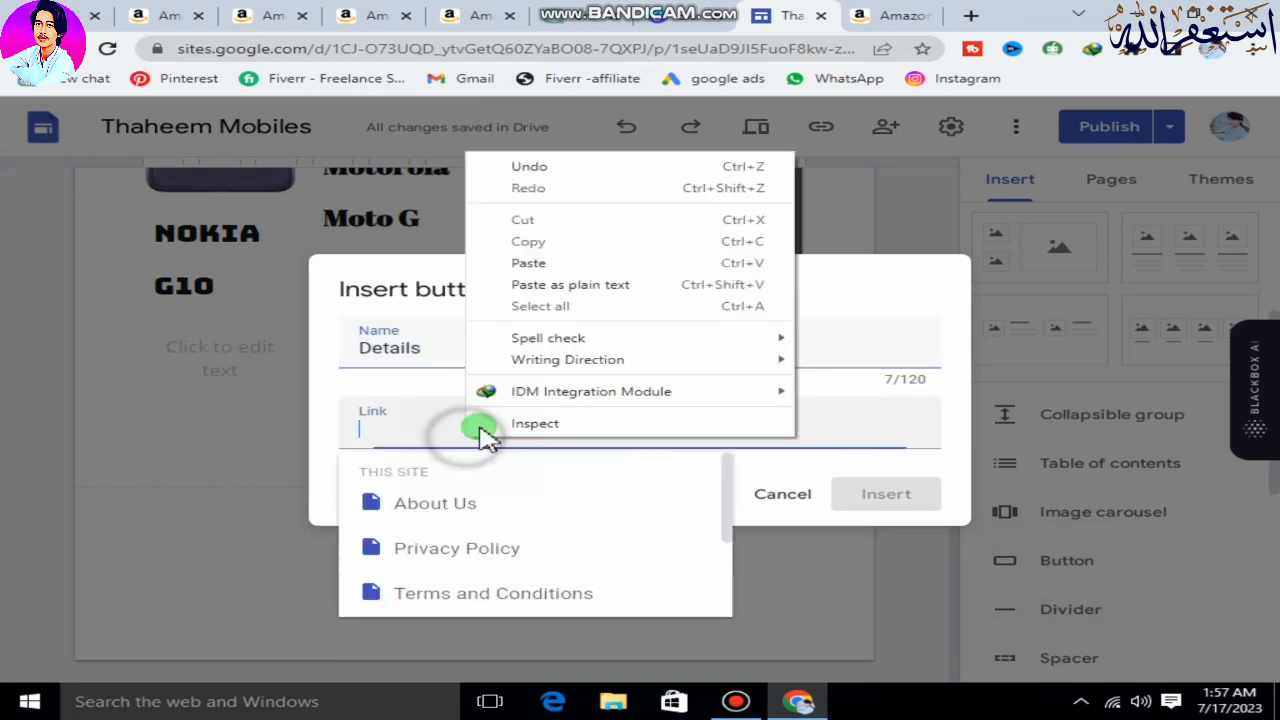
{"action": "left_click", "coordinate": [549, 262]}
{"action": "left_click", "coordinate": [886, 496]}
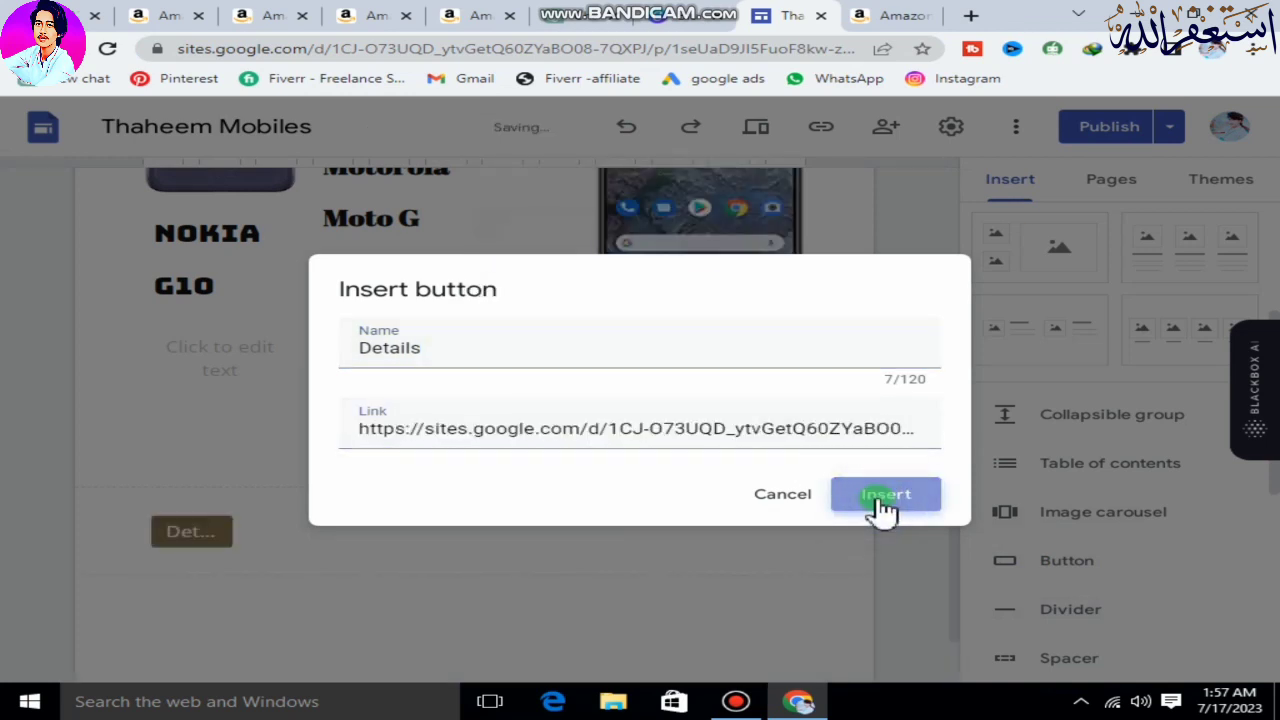
Widen the Details button to the Nokia G10 column's width and try to move it directly beneath the Nokia G10 text.
{"action": "left_click_drag", "start_coordinate": [240, 443], "coordinate": [296, 444]}
{"action": "scroll", "coordinate": [262, 505], "scroll_direction": "up", "scroll_amount": 1}
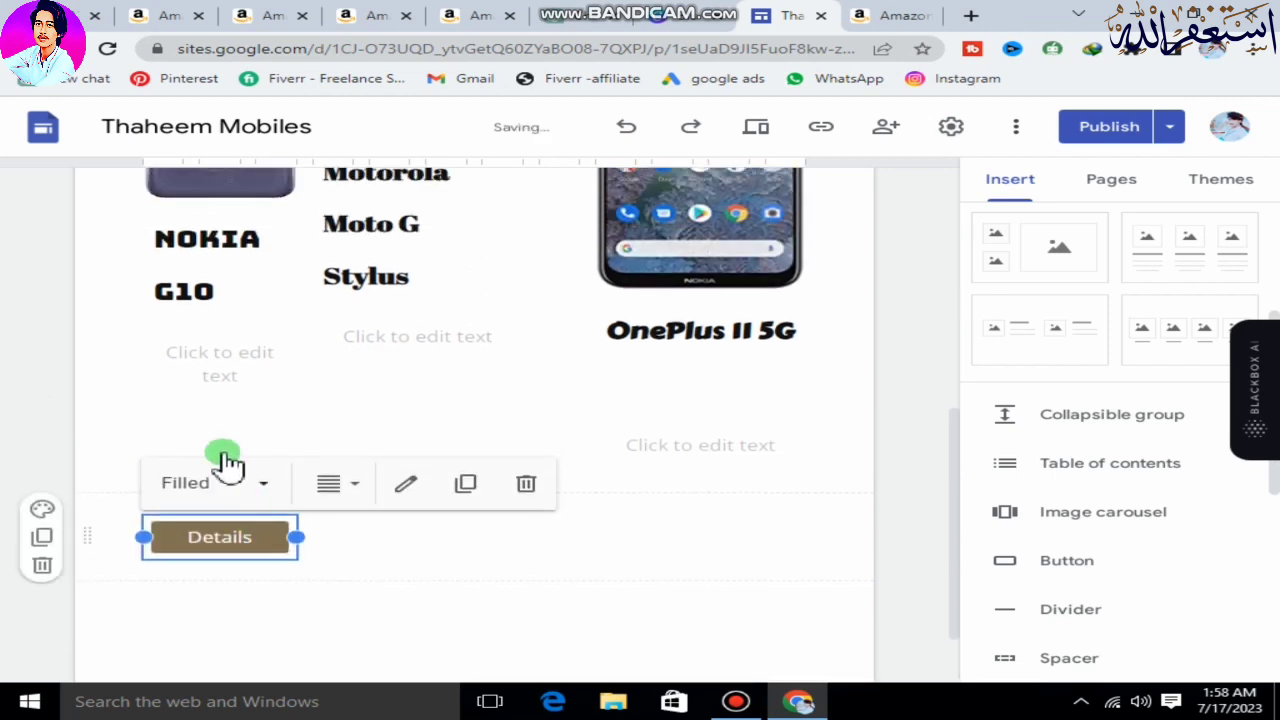
{"action": "left_click_drag", "start_coordinate": [214, 551], "coordinate": [180, 390]}
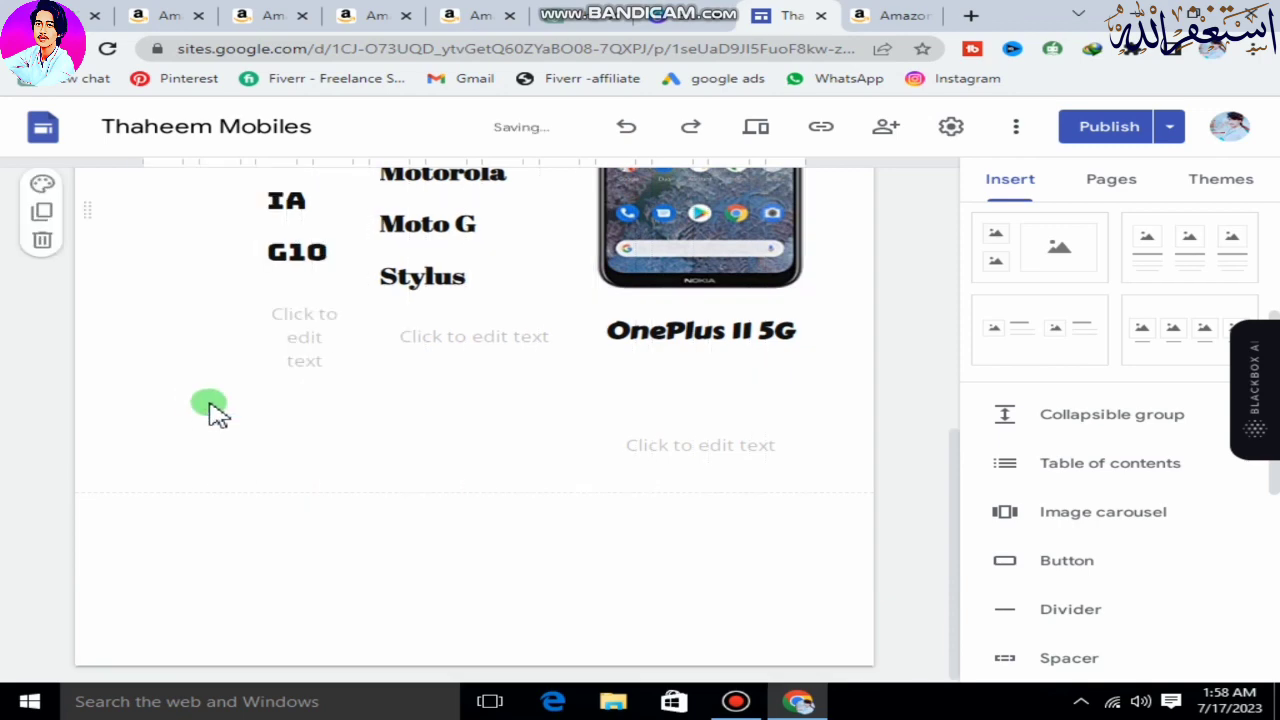
Open the site's Nokia G10 page for editing and go to the end of its review.
{"action": "scroll", "coordinate": [235, 408], "scroll_direction": "up", "scroll_amount": 2}
{"action": "scroll", "coordinate": [216, 268], "scroll_direction": "up", "scroll_amount": 2}
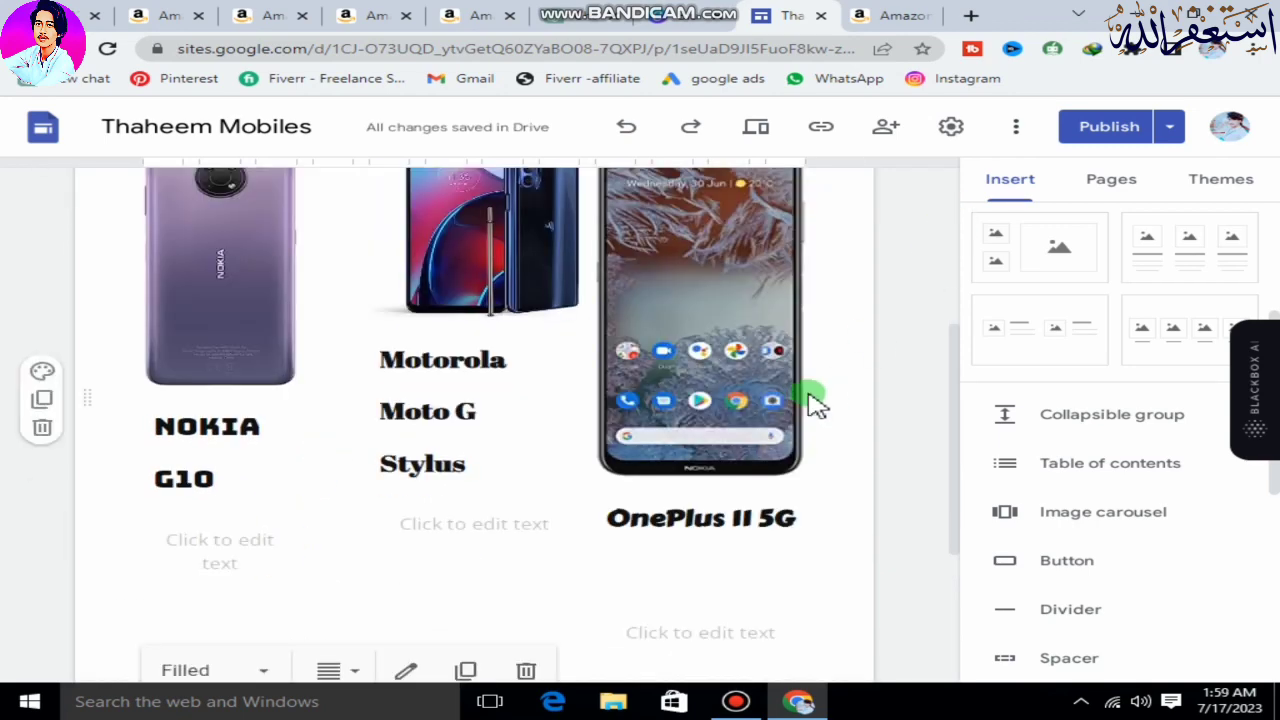
{"action": "scroll", "coordinate": [811, 400], "scroll_direction": "up", "scroll_amount": 5}
{"action": "left_click", "coordinate": [835, 203]}
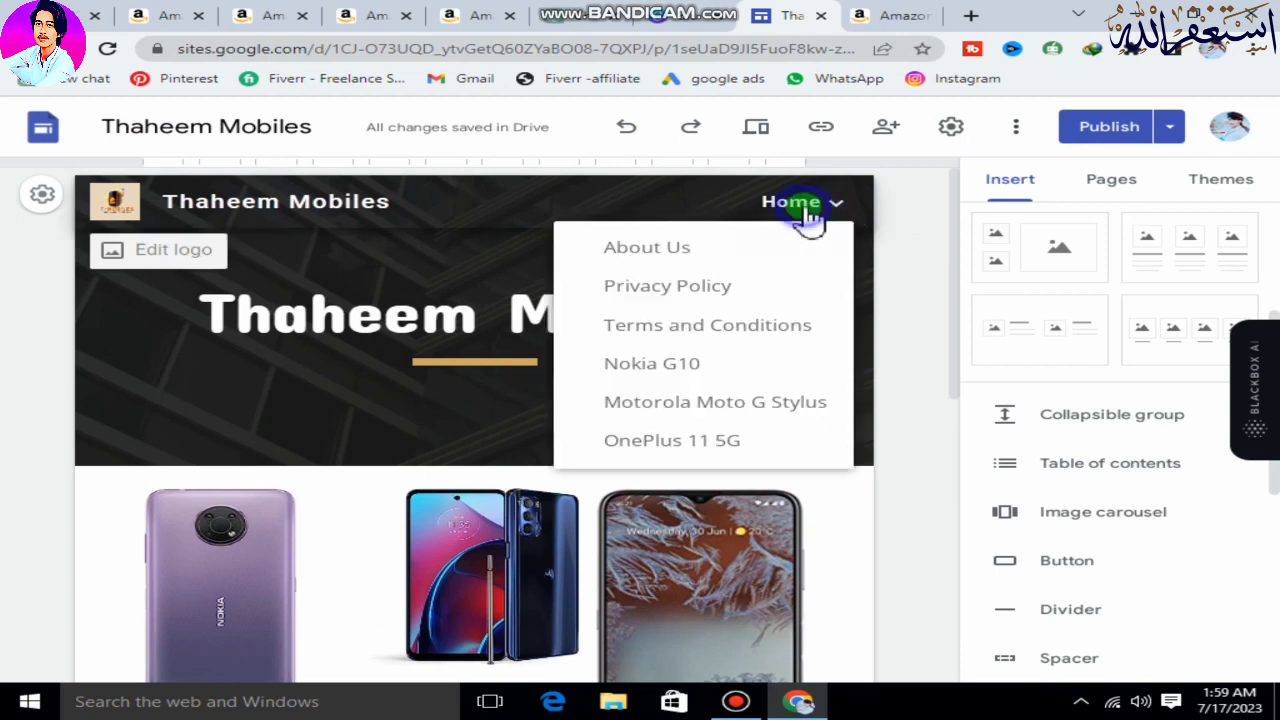
{"action": "left_click", "coordinate": [700, 363]}
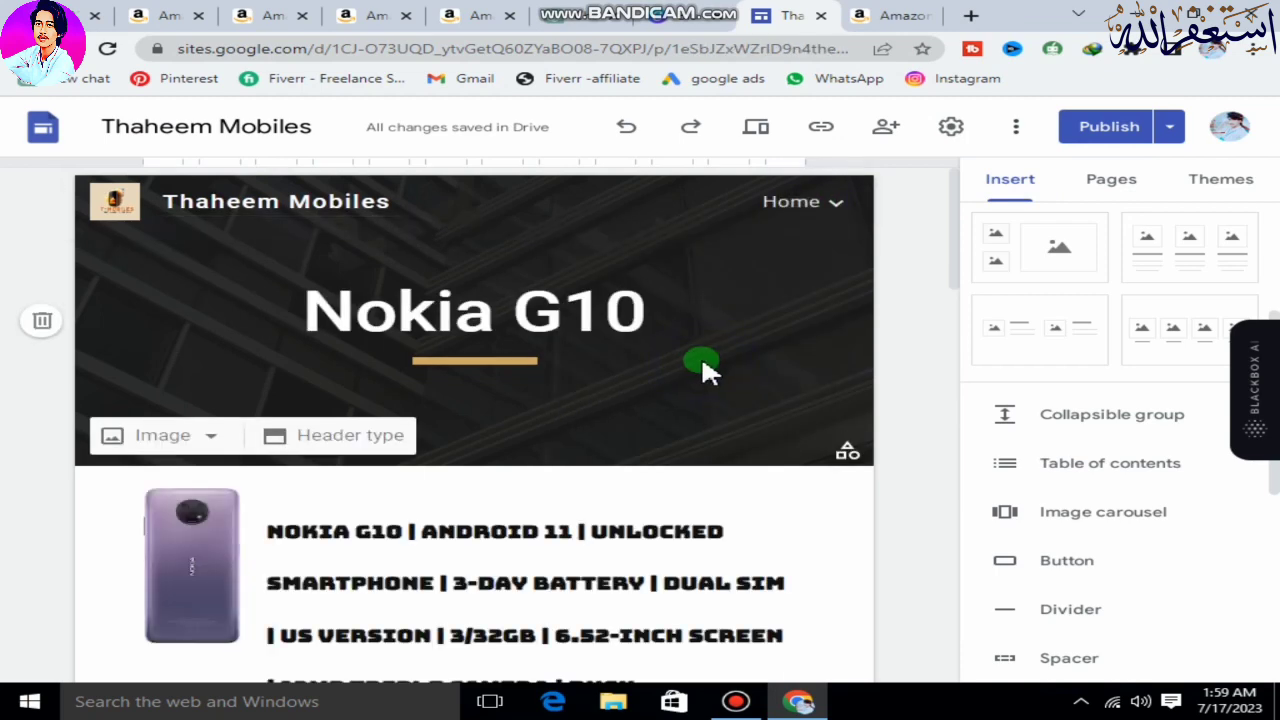
{"action": "scroll", "coordinate": [702, 366], "scroll_direction": "down", "scroll_amount": 20}
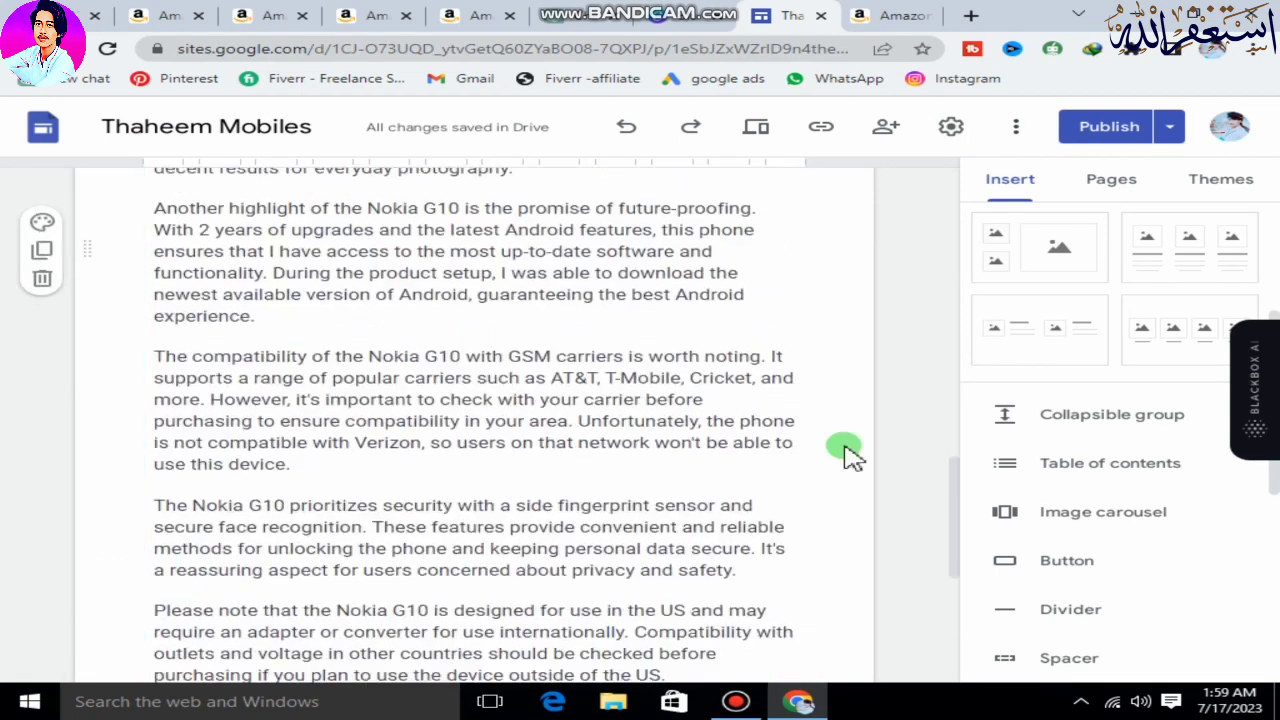
{"action": "scroll", "coordinate": [847, 457], "scroll_direction": "down", "scroll_amount": 1}
Start a new button on the Nokia G10 page and copy the phone's product page address from its Amazon tab.
{"action": "left_click", "coordinate": [1068, 562]}
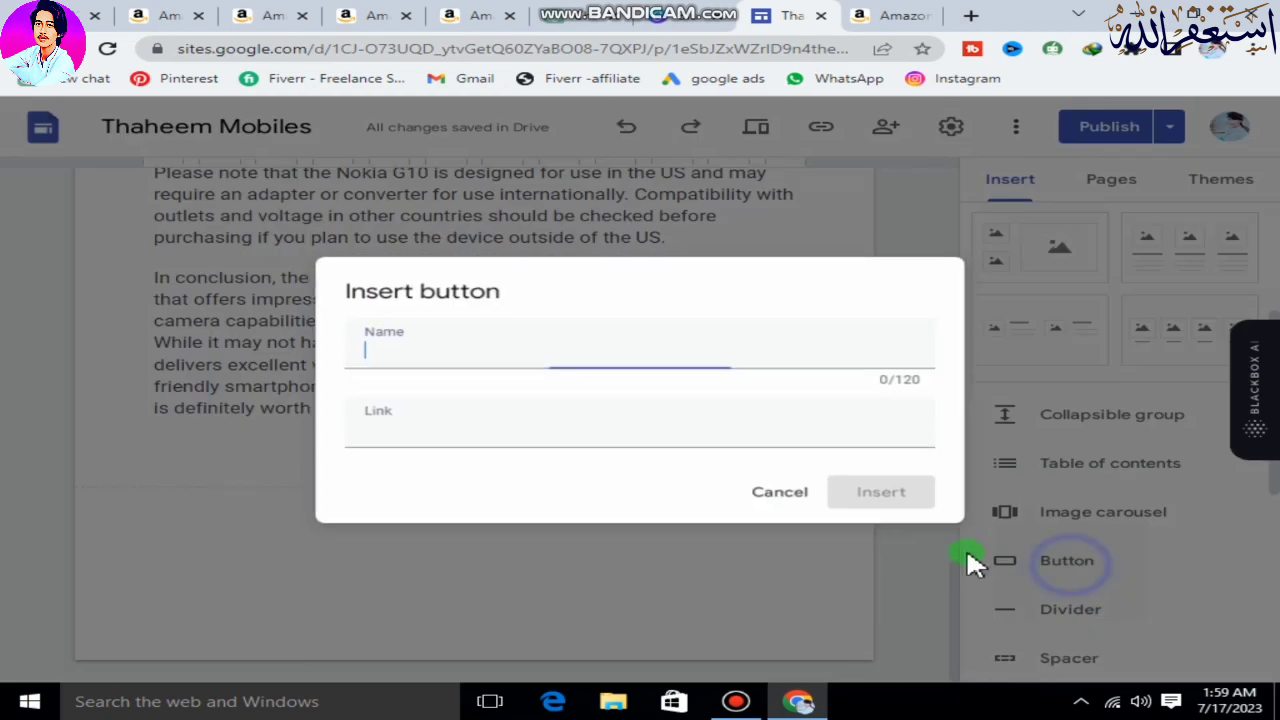
{"action": "left_click", "coordinate": [266, 20]}
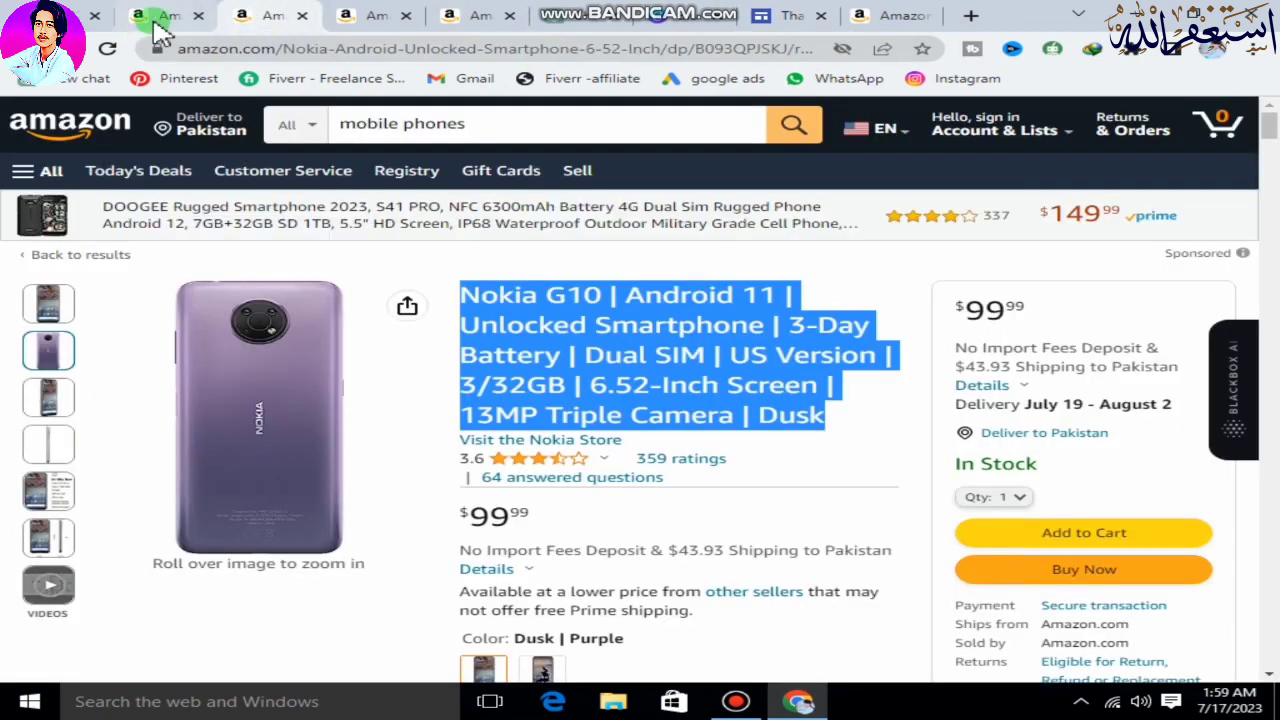
{"action": "left_click", "coordinate": [537, 52]}
{"action": "right_click", "coordinate": [537, 52]}
{"action": "left_click", "coordinate": [588, 143]}
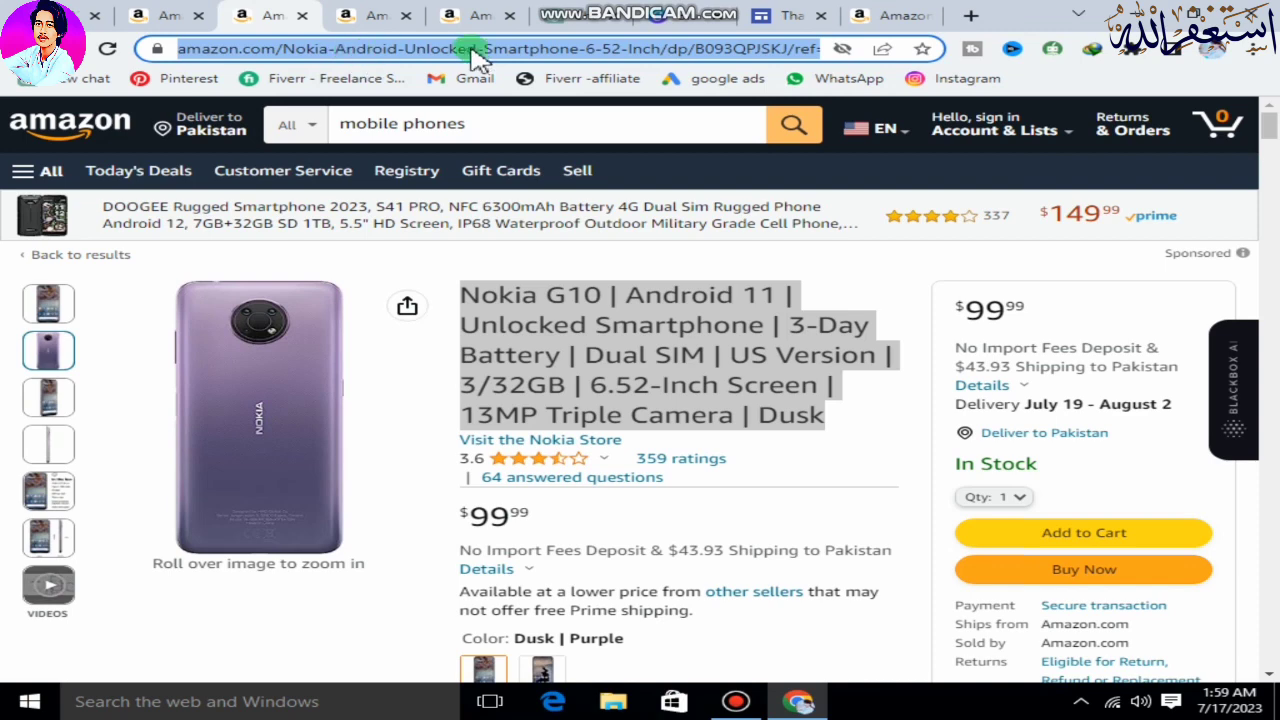
Return to the site editor, name the button "Buy Now", link it to the copied Amazon address and insert it.
{"action": "left_click", "coordinate": [778, 15]}
{"action": "left_click", "coordinate": [561, 361]}
{"action": "type", "text": "B"}
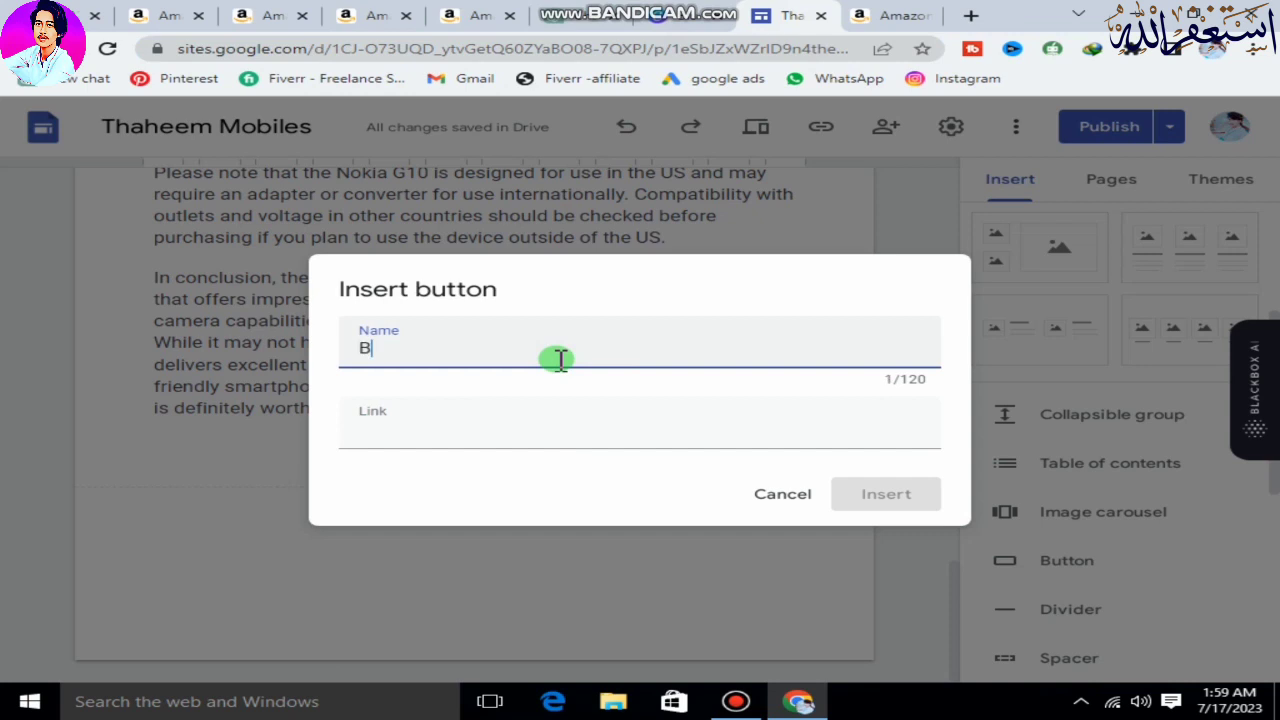
{"action": "type", "text": "uy Now"}
{"action": "left_click", "coordinate": [500, 445]}
{"action": "right_click", "coordinate": [500, 440]}
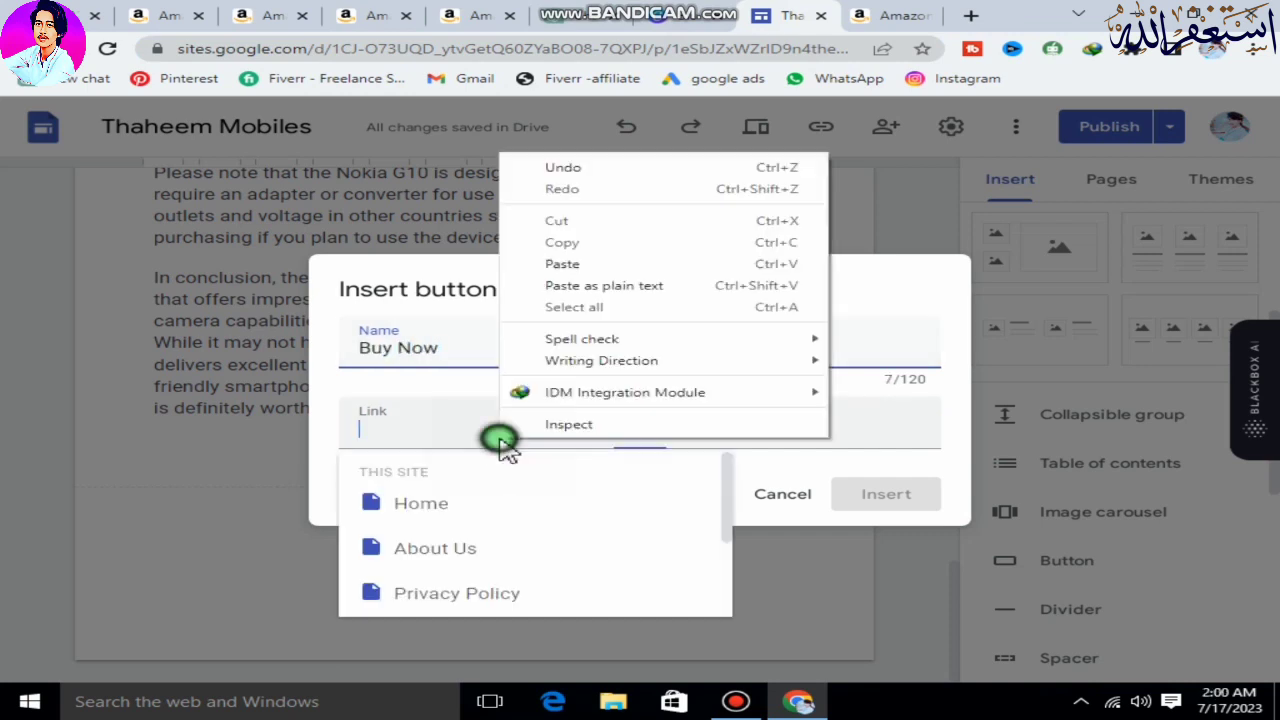
{"action": "left_click", "coordinate": [557, 265]}
{"action": "left_click", "coordinate": [892, 514]}
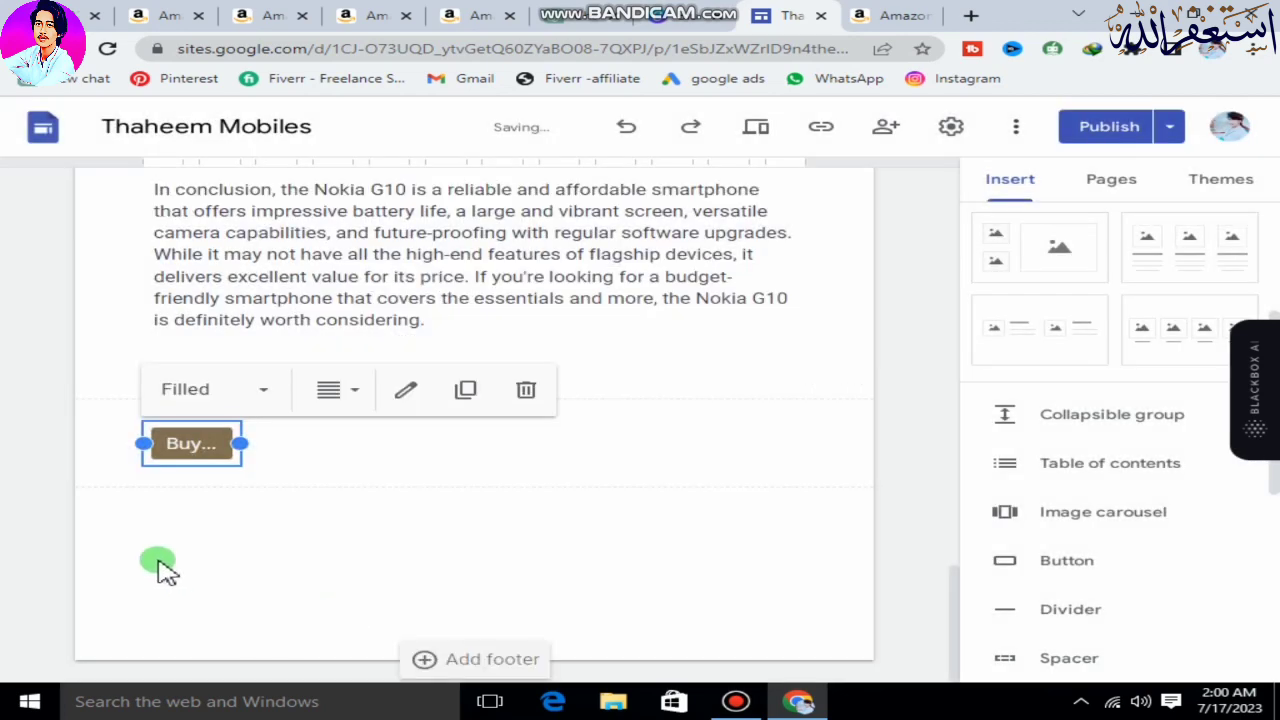
Widen the Buy Now button below the Nokia G10 review so its full label fits, and look over the page.
{"action": "left_click_drag", "start_coordinate": [240, 443], "coordinate": [340, 463]}
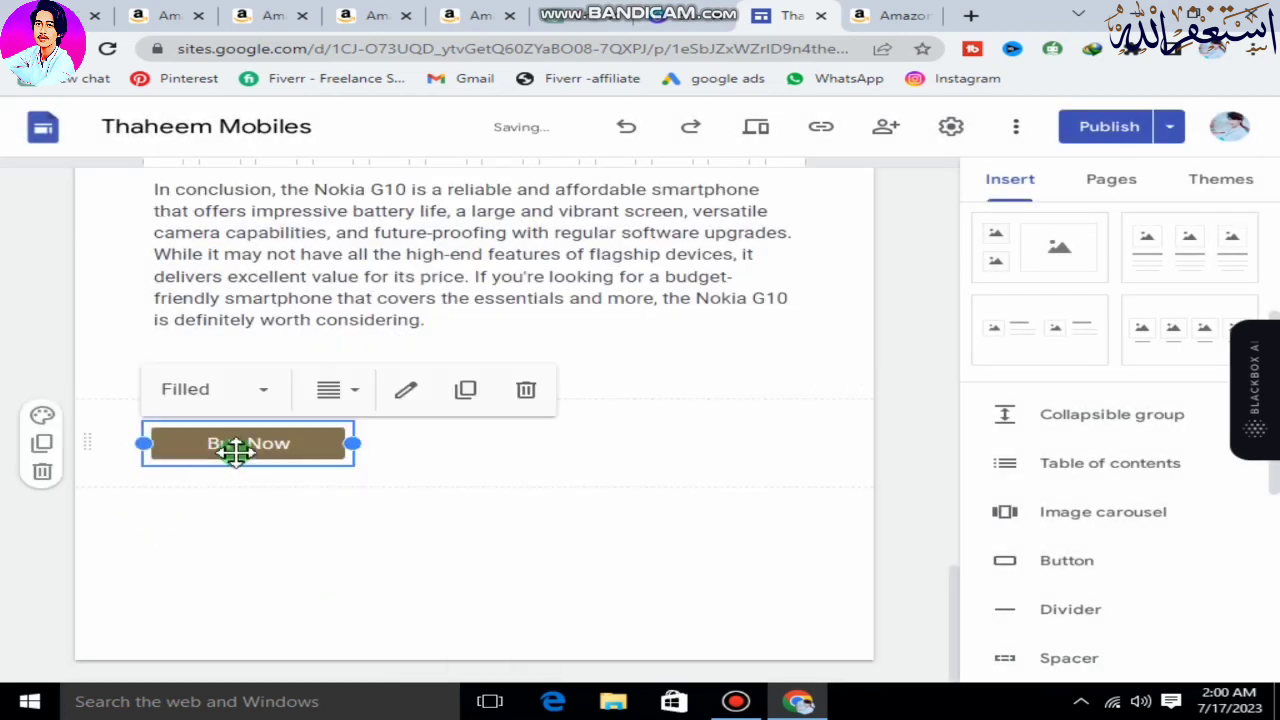
{"action": "left_click", "coordinate": [272, 503]}
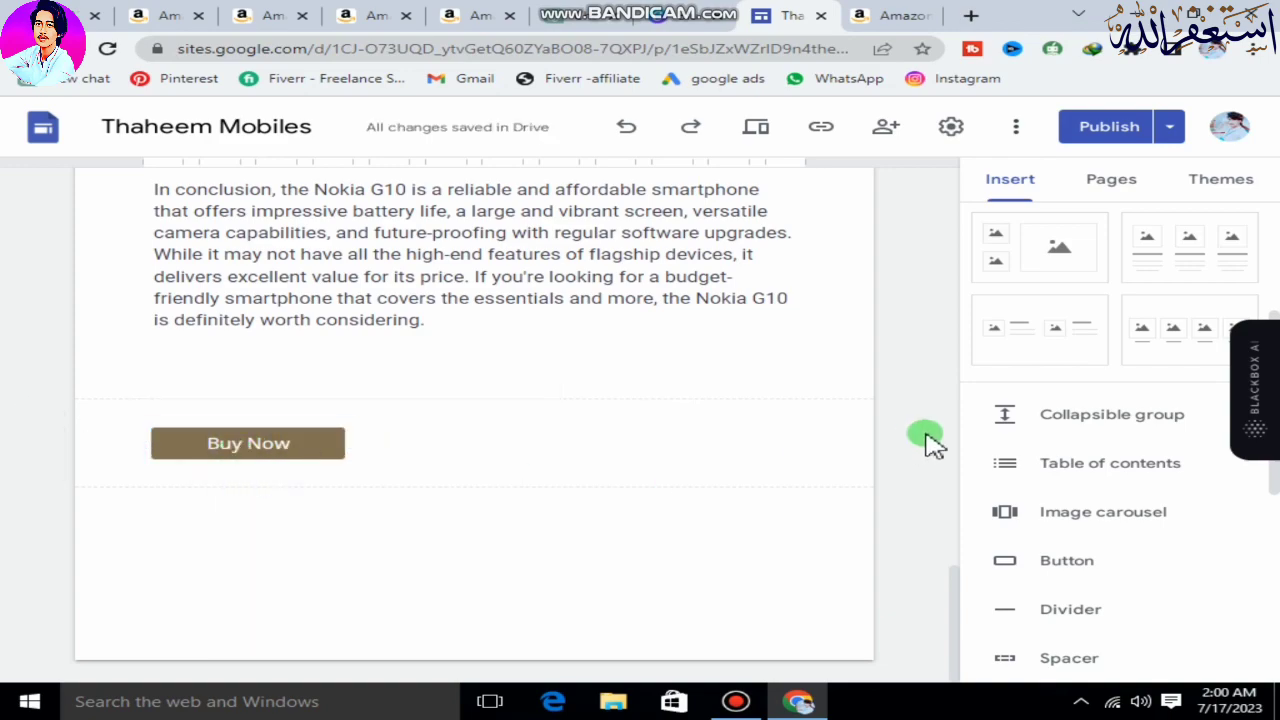
{"action": "scroll", "coordinate": [929, 443], "scroll_direction": "up", "scroll_amount": 3}
{"action": "scroll", "coordinate": [292, 514], "scroll_direction": "down", "scroll_amount": 2}
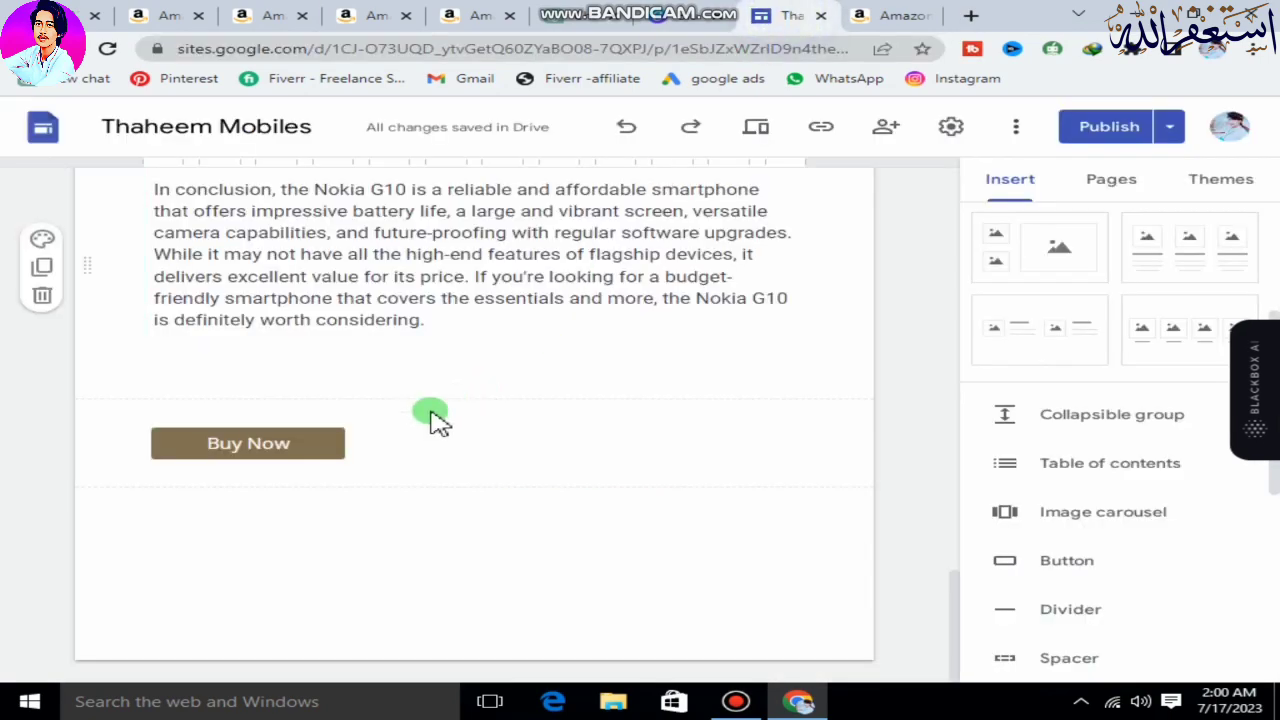
{"action": "scroll", "coordinate": [434, 410], "scroll_direction": "up", "scroll_amount": 8}
{"action": "scroll", "coordinate": [438, 412], "scroll_direction": "up", "scroll_amount": 10}
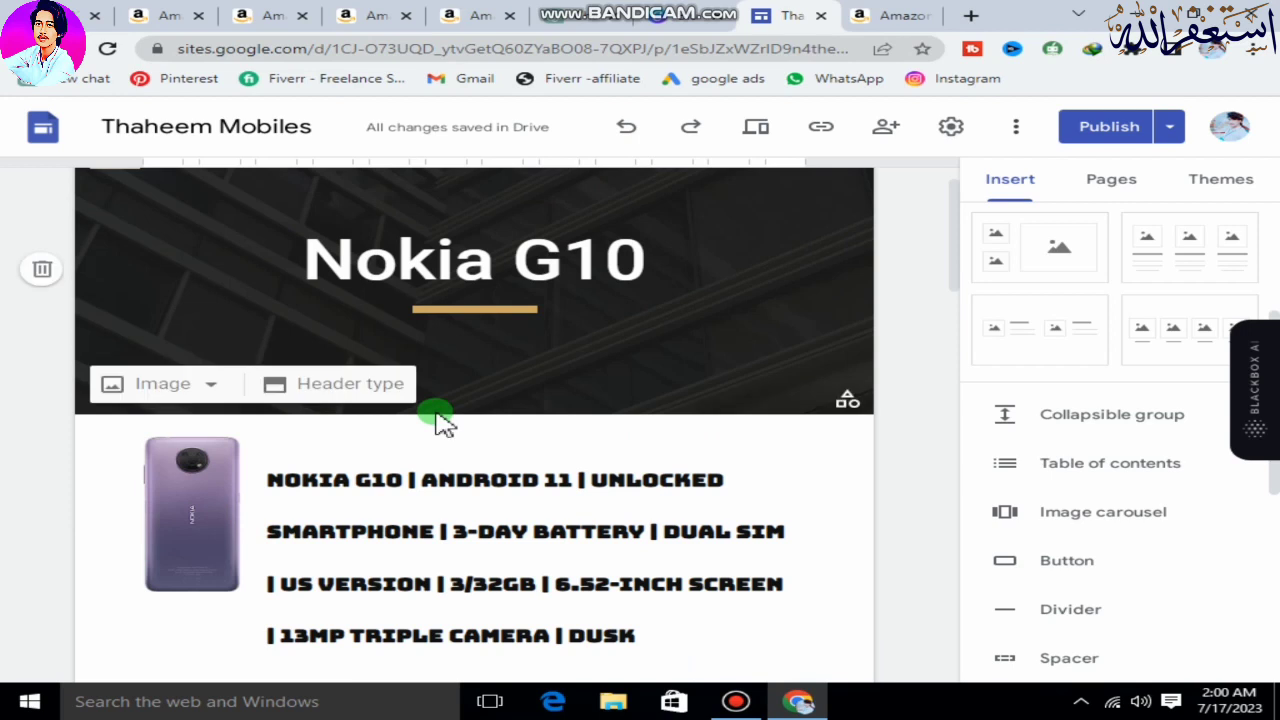